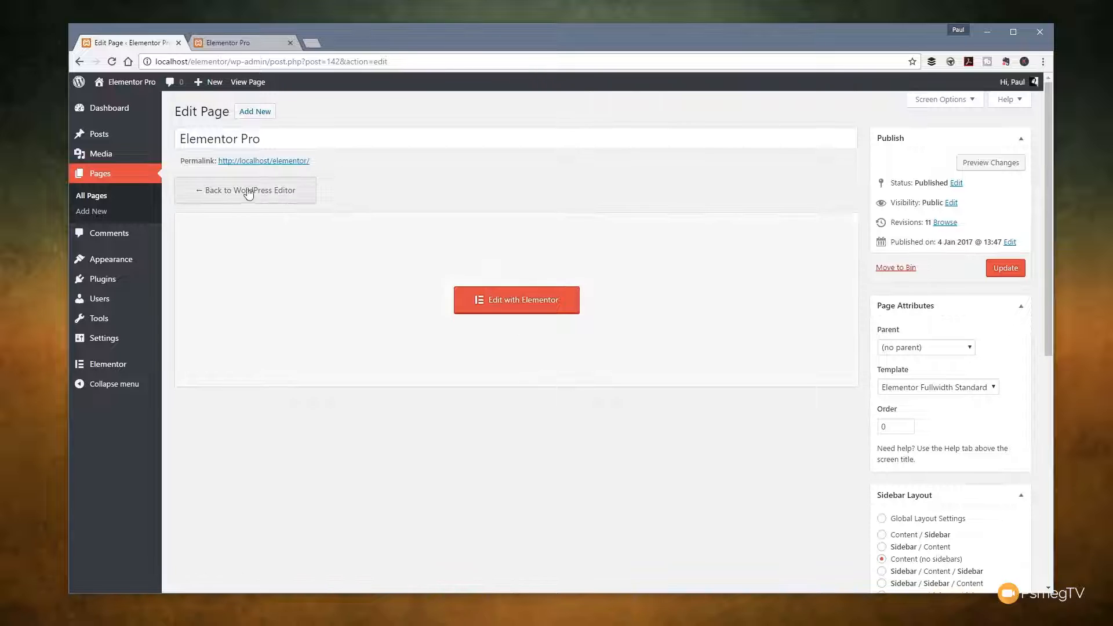
# Step: Open the page in the Elementor editor and check the list of global widgets
pyautogui.click(514, 306)
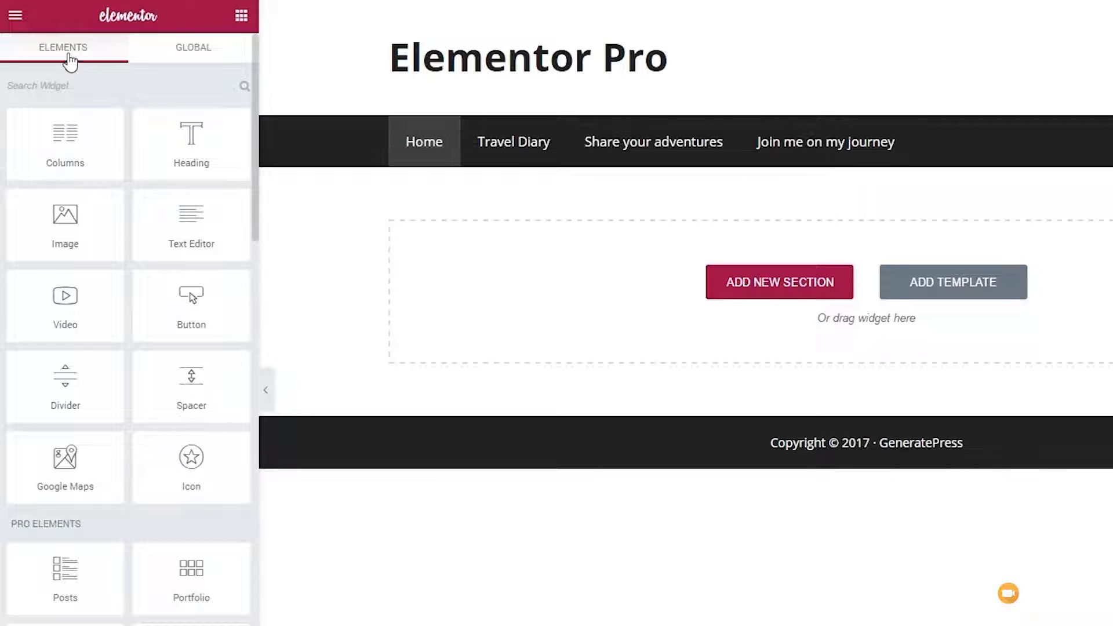
pyautogui.click(187, 52)
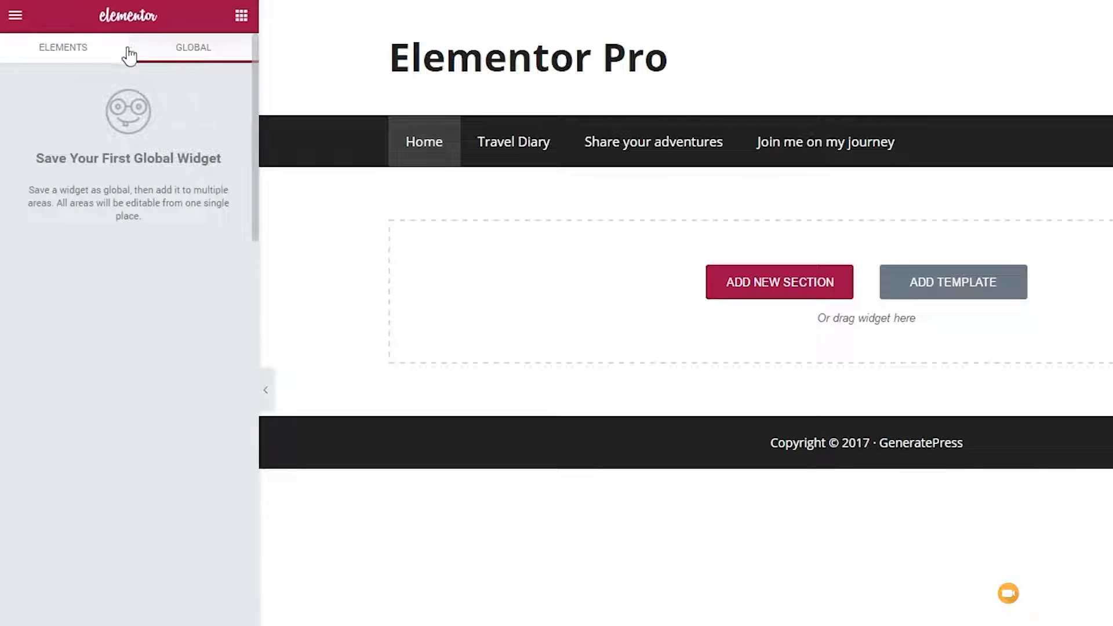
pyautogui.click(77, 55)
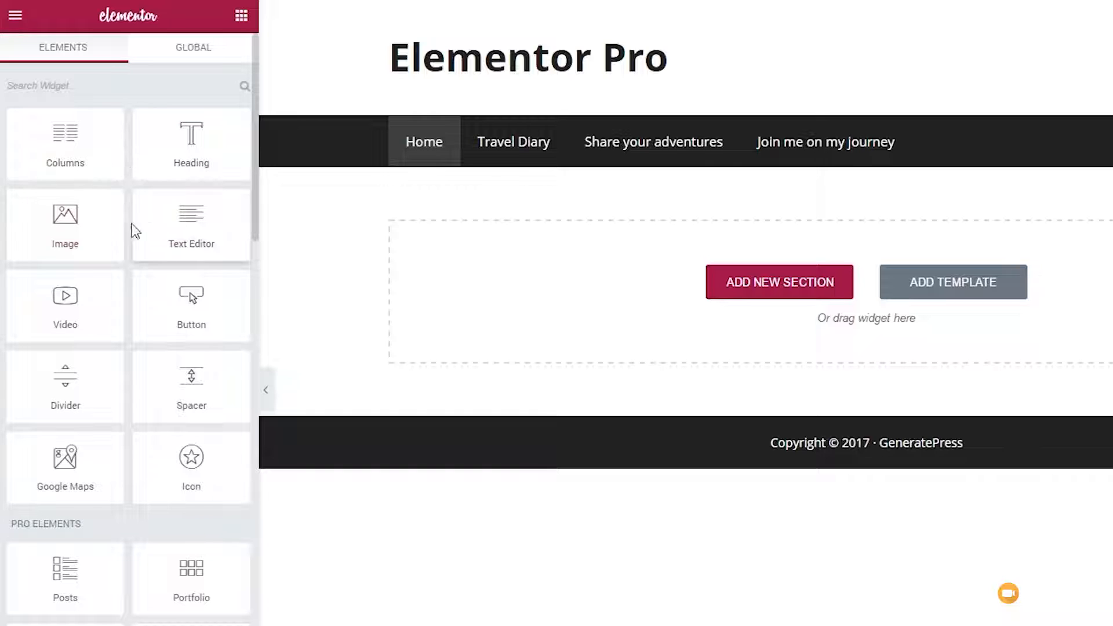
# Step: Look through the available widget categories and add a Posts widget to the empty page area
pyautogui.scroll(-5, 134, 258)
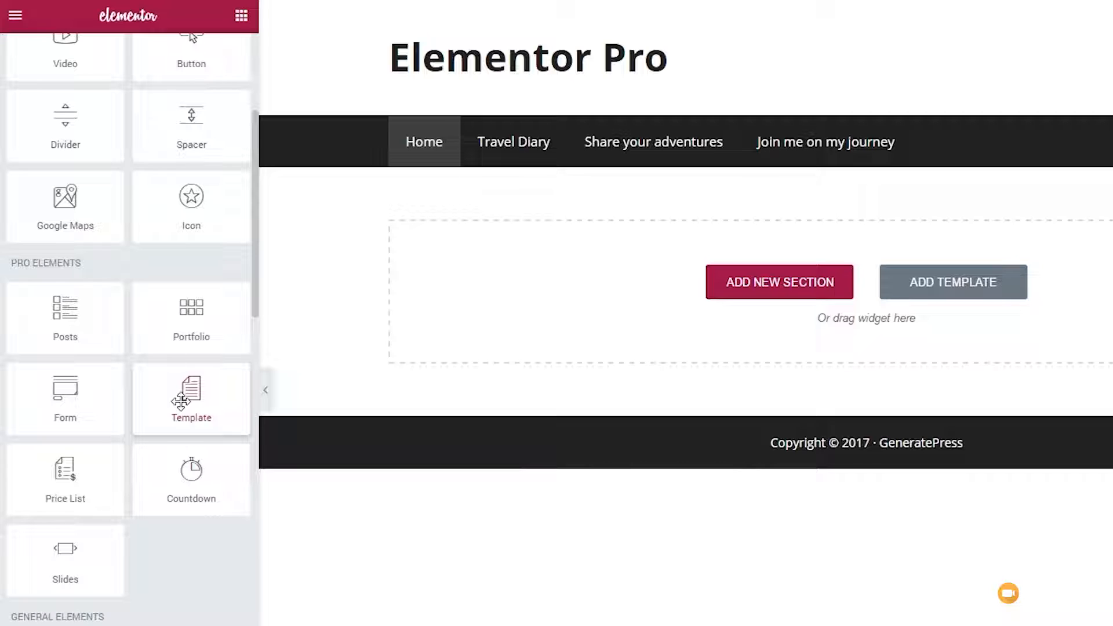
pyautogui.scroll(-4, 181, 401)
pyautogui.scroll(-2, 174, 380)
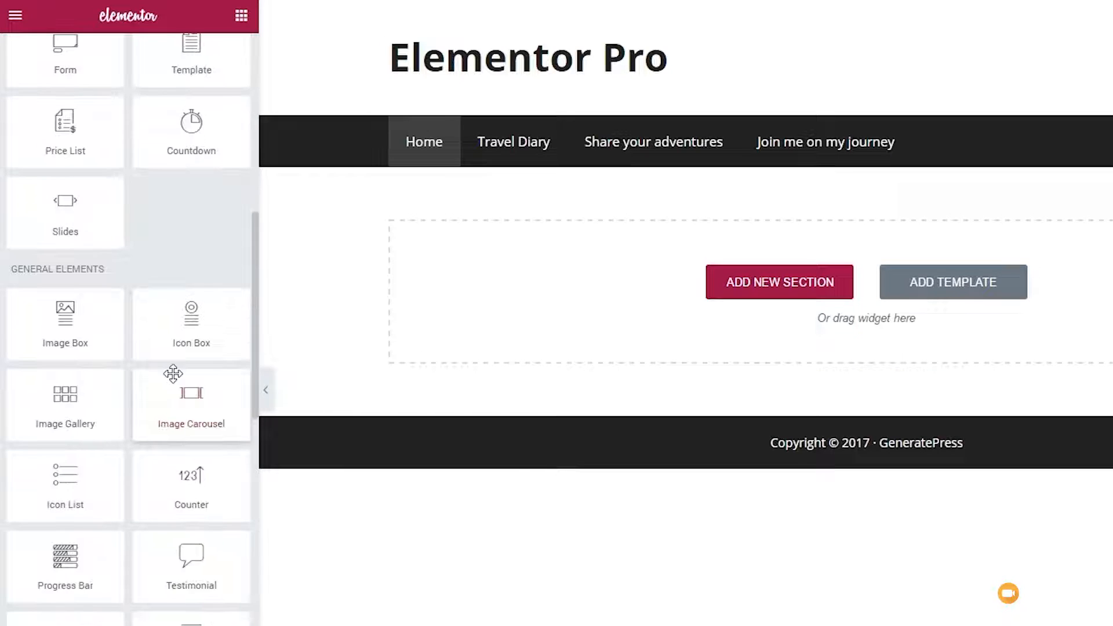
pyautogui.scroll(-10, 173, 373)
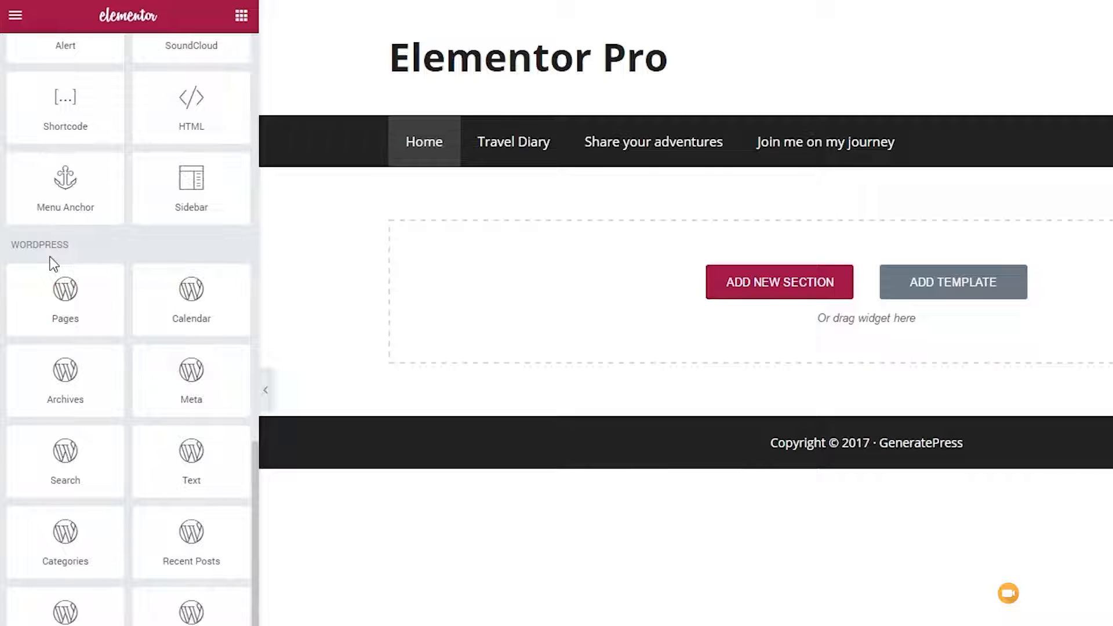
pyautogui.scroll(6, 174, 325)
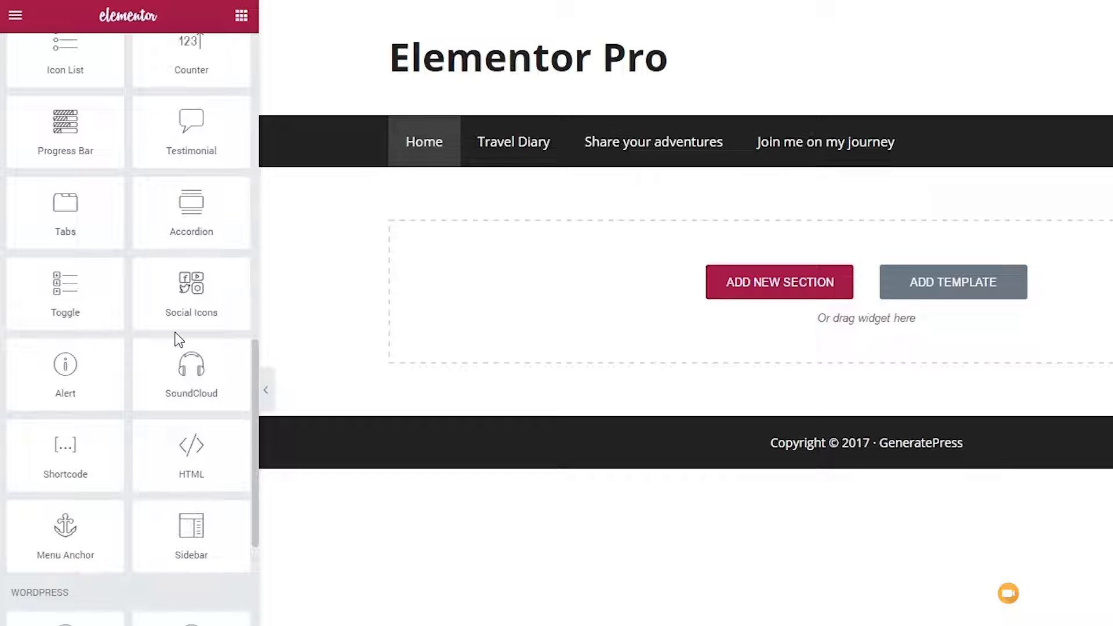
pyautogui.scroll(9, 179, 340)
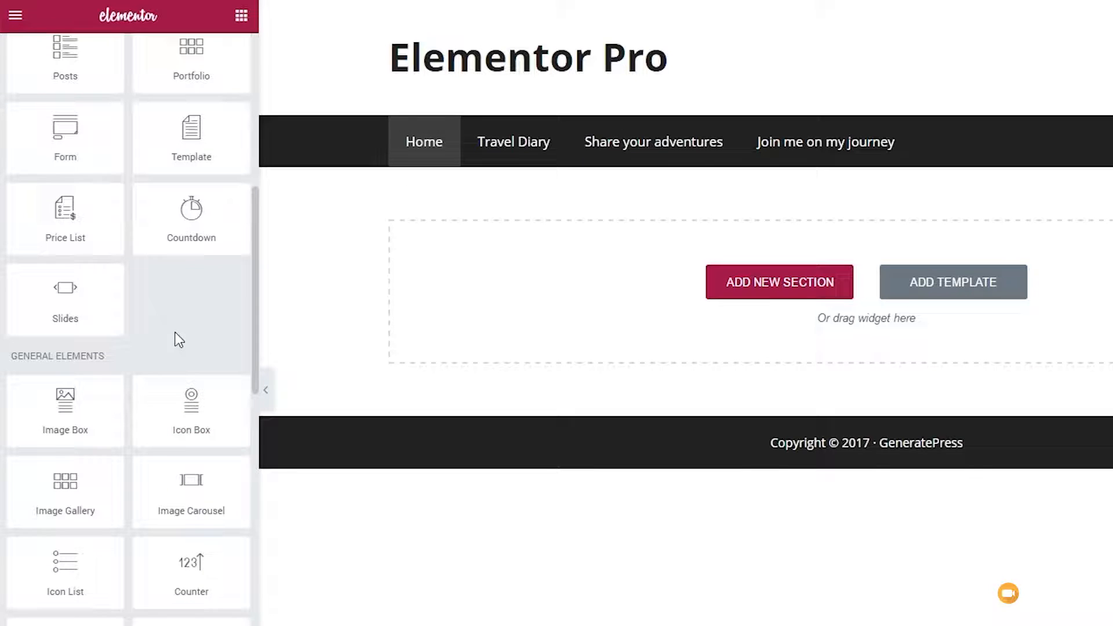
pyautogui.scroll(3, 175, 337)
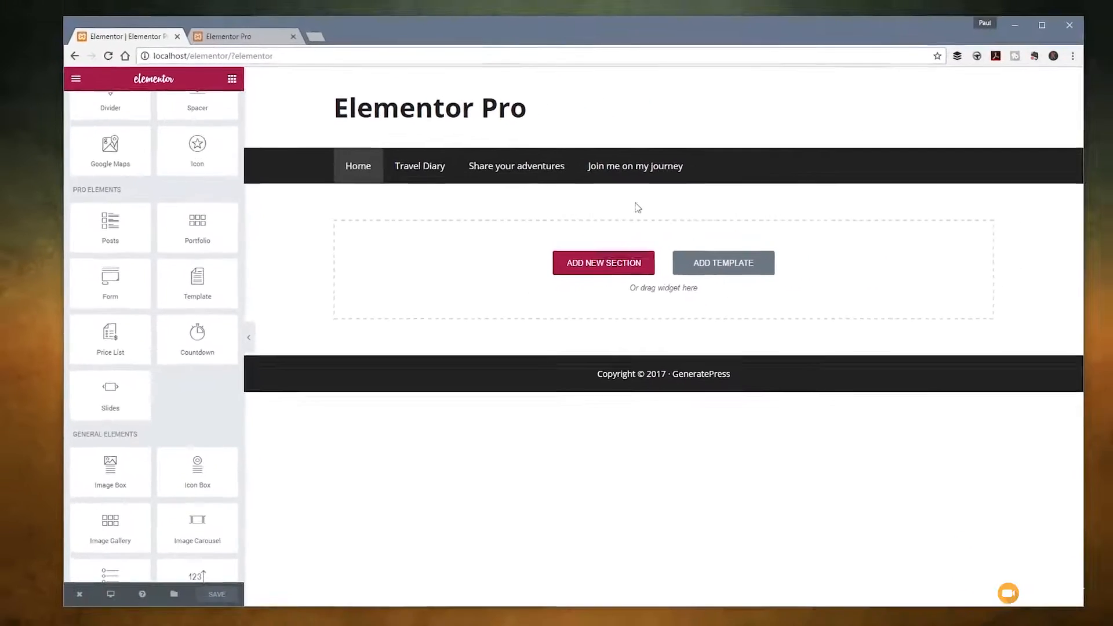
pyautogui.moveTo(111, 224); pyautogui.dragTo(458, 274)
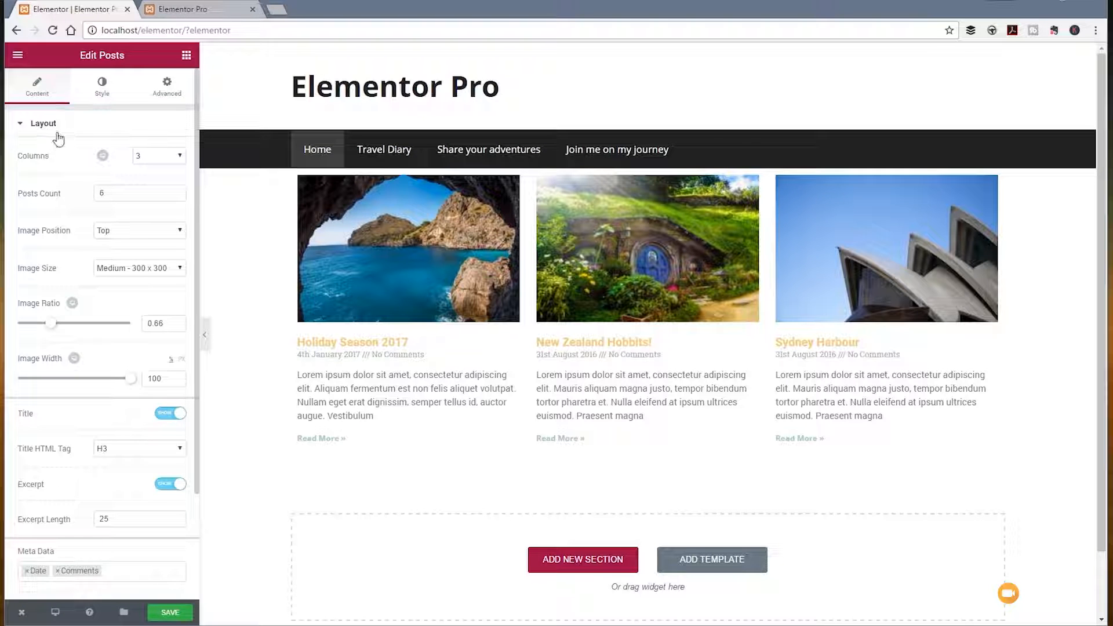
# Step: Examine the Posts widget's content layout, style and advanced settings
pyautogui.scroll(-1, 58, 141)
pyautogui.scroll(-1, 58, 141)
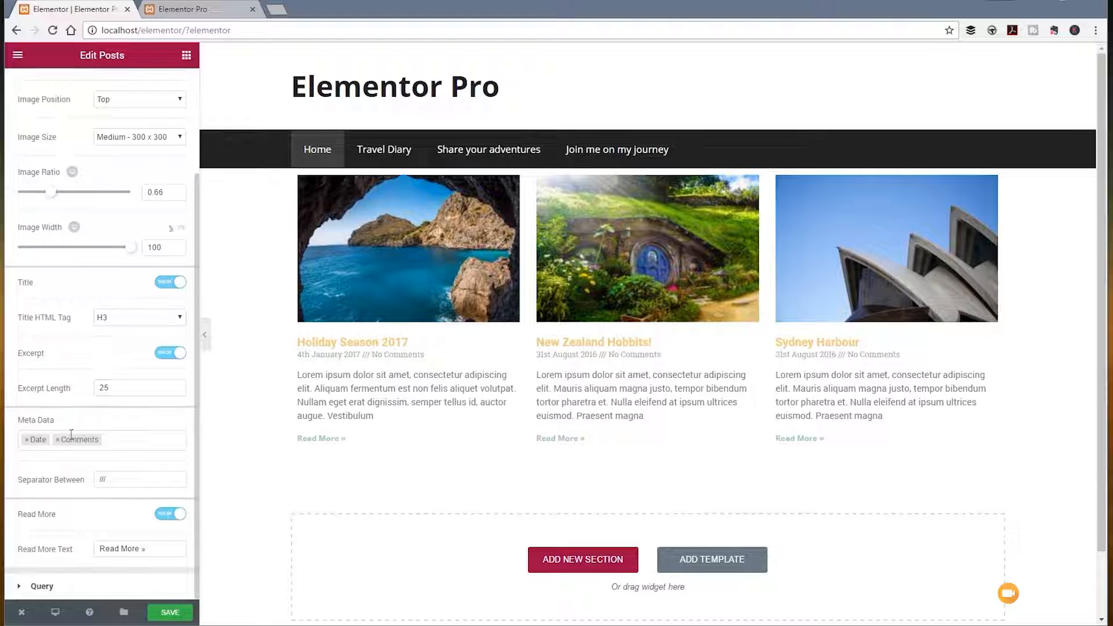
pyautogui.scroll(2, 89, 386)
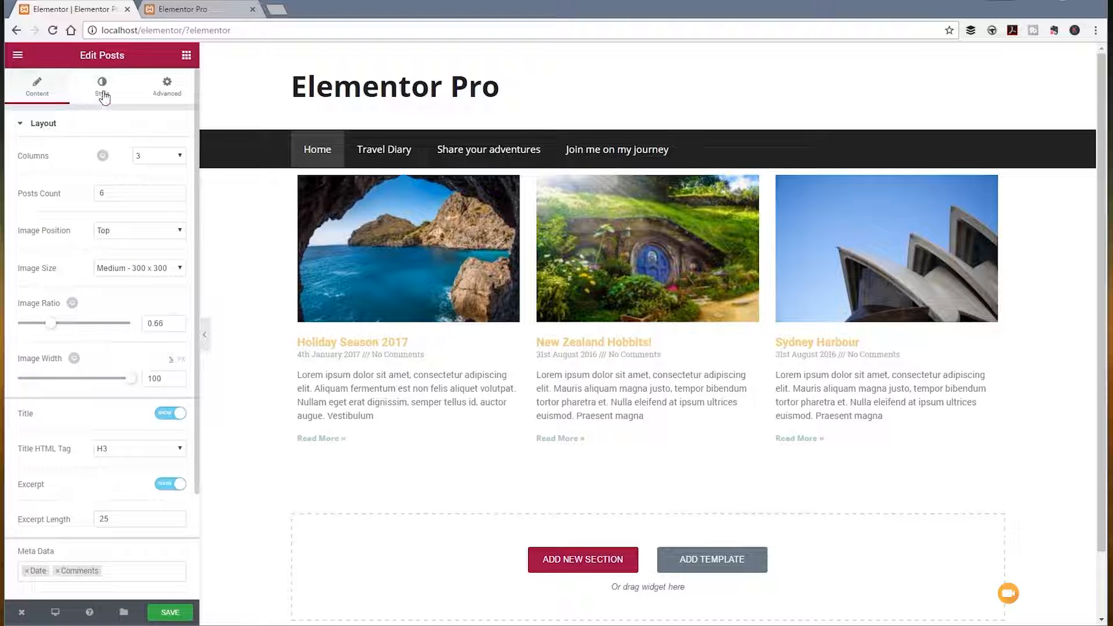
pyautogui.click(102, 93)
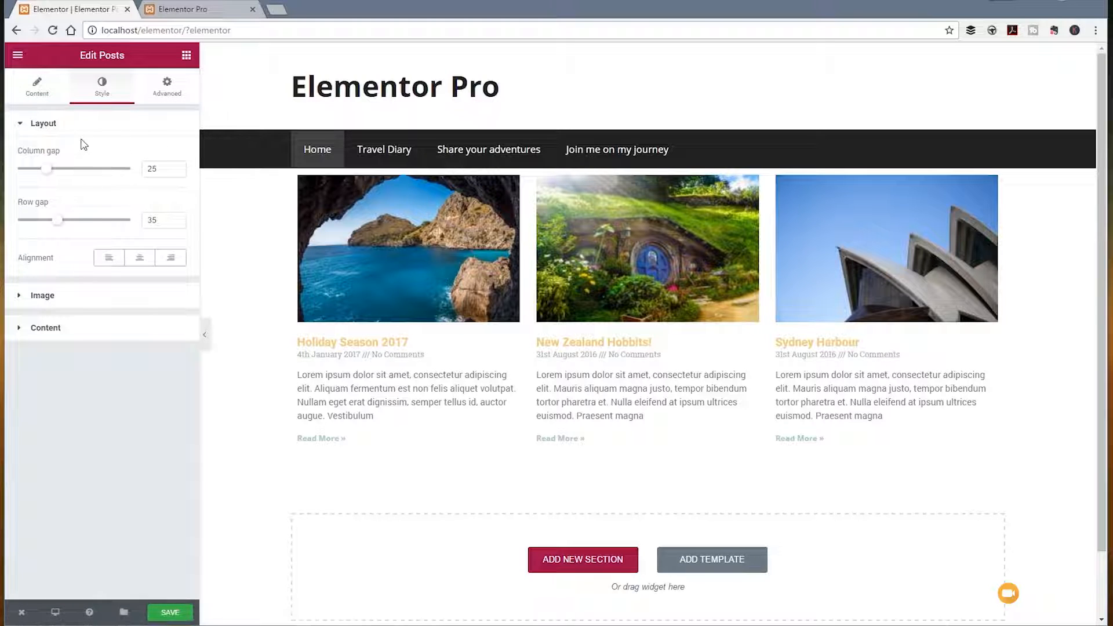
pyautogui.click(166, 94)
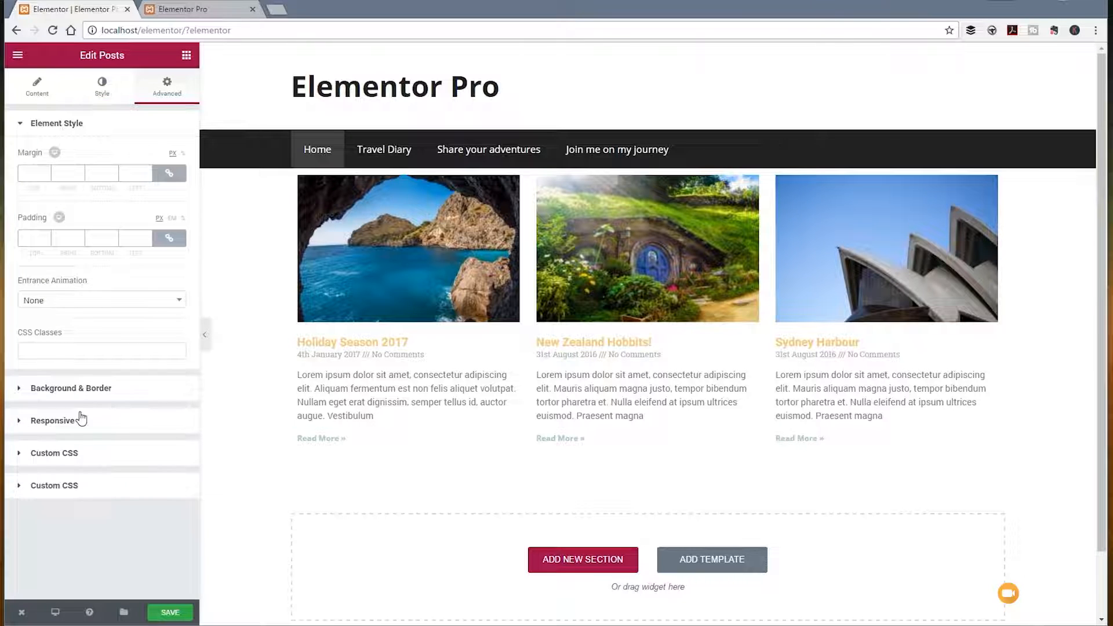
pyautogui.click(50, 93)
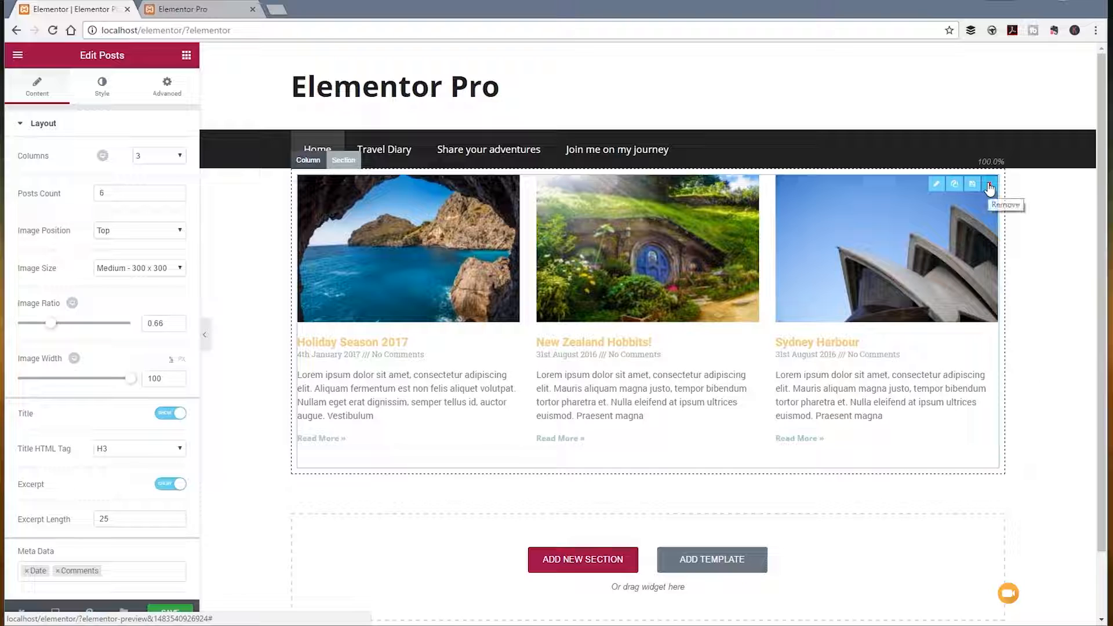
# Step: Inspect the settings of the column and section around the posts and return to the Posts widget's settings
pyautogui.click(304, 162)
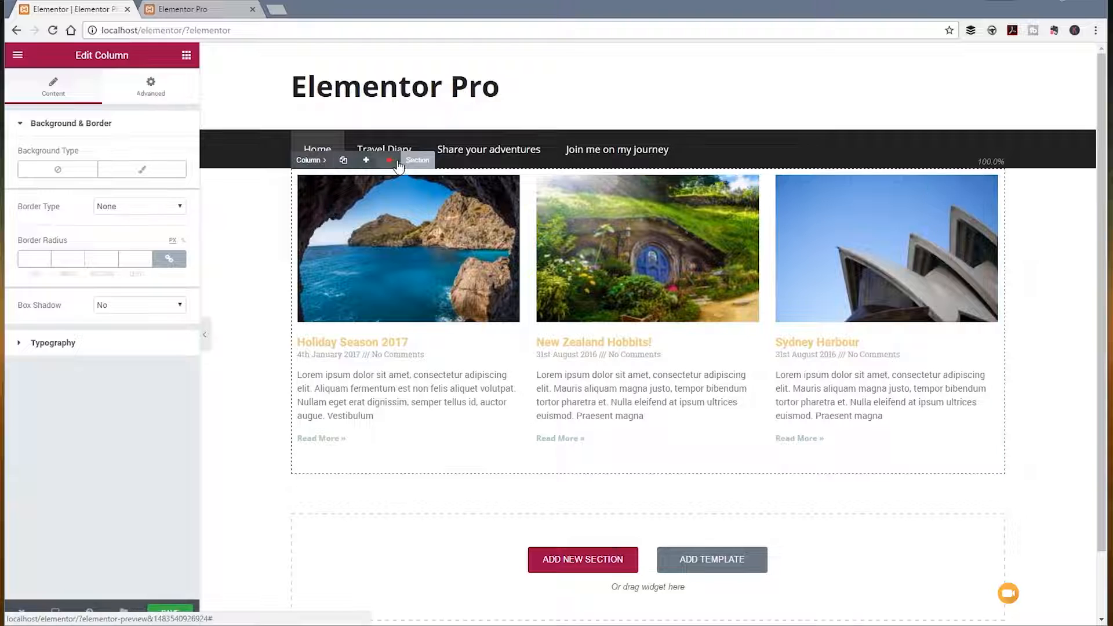
pyautogui.click(410, 160)
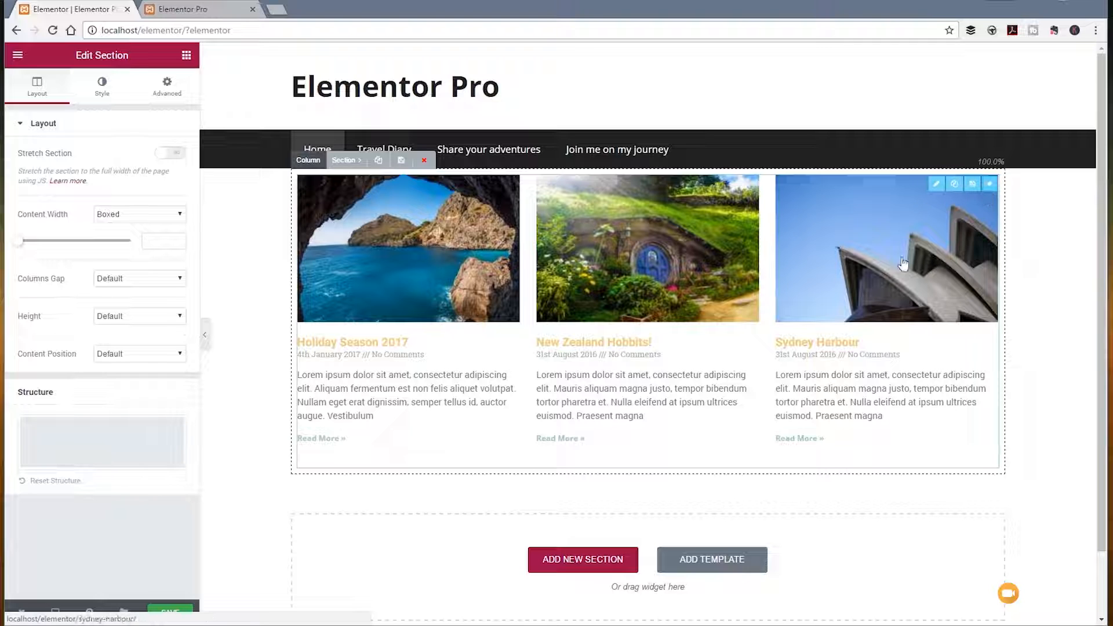
pyautogui.click(936, 185)
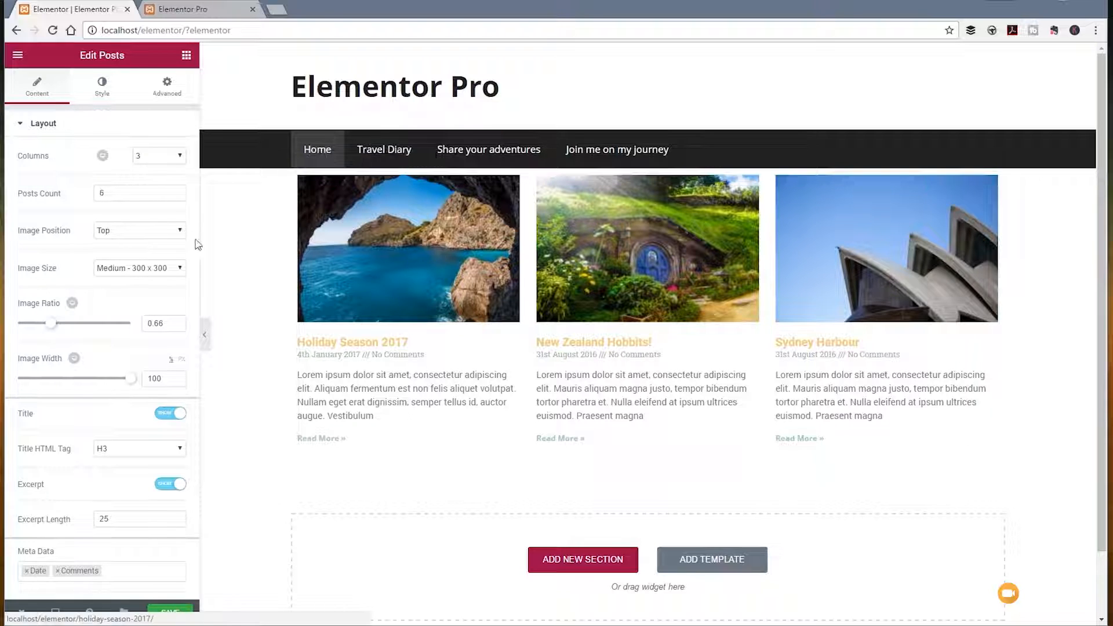
# Step: Try the posts grid with two, one and four columns, and return it to three columns
pyautogui.click(180, 155)
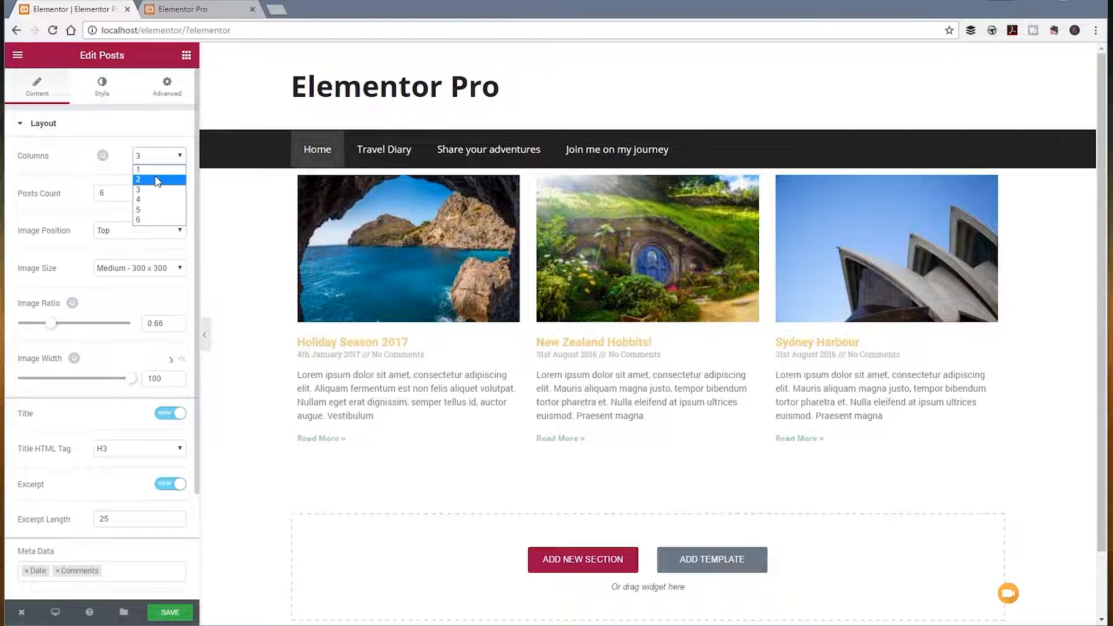
pyautogui.click(157, 180)
pyautogui.click(179, 155)
pyautogui.click(173, 168)
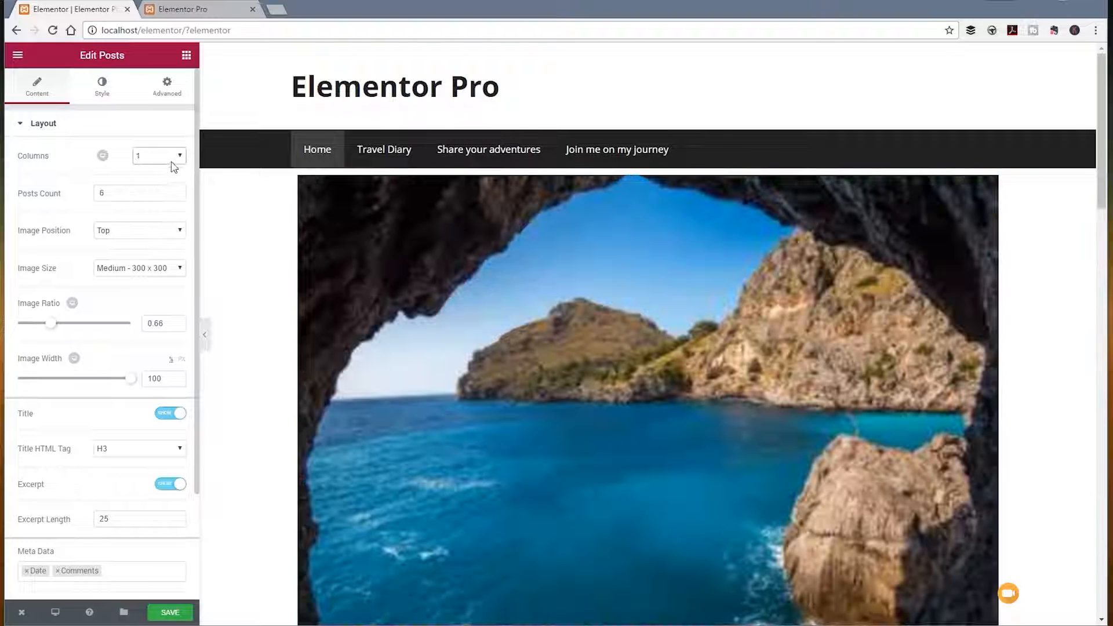
pyautogui.click(173, 168)
pyautogui.click(152, 201)
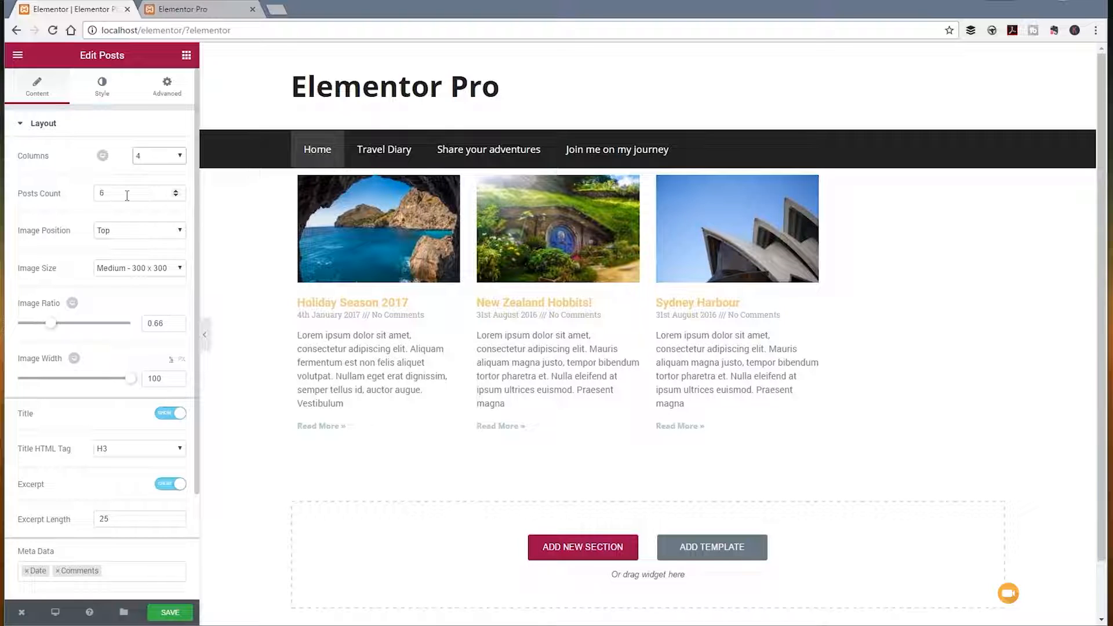
pyautogui.click(179, 155)
pyautogui.click(161, 190)
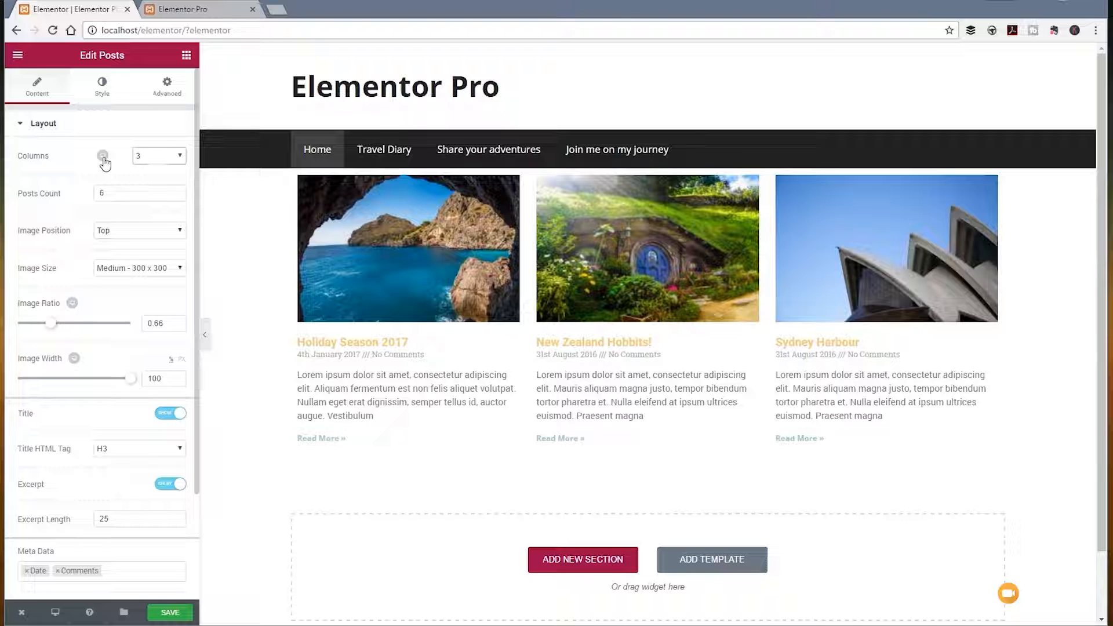
# Step: Set the posts grid to three columns for tablet and preview the mobile layout before returning to desktop
pyautogui.moveTo(110, 160)
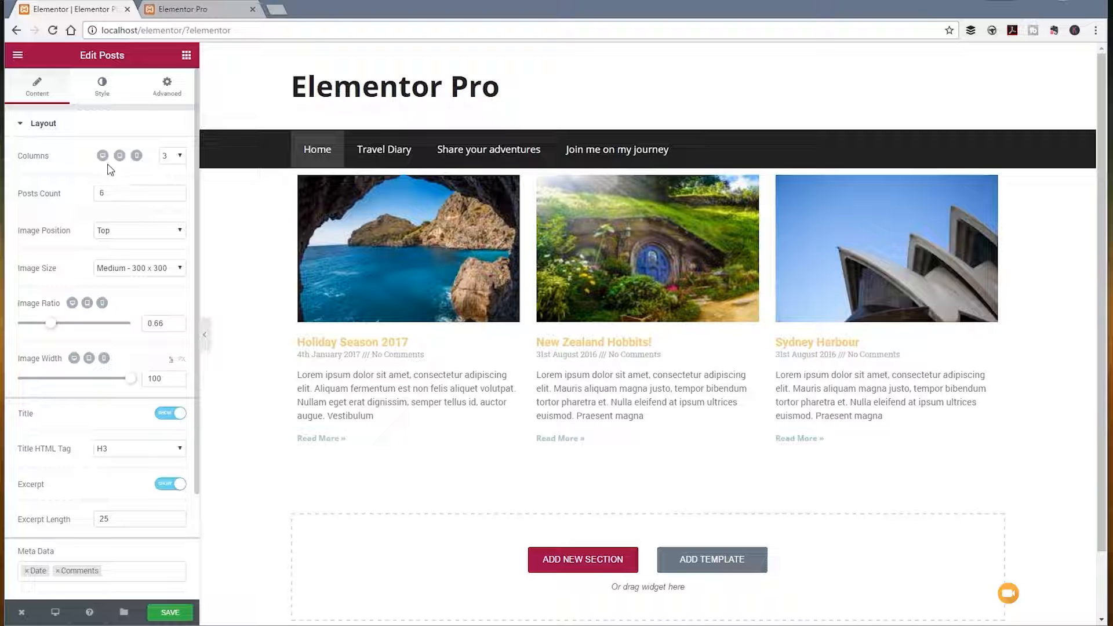
pyautogui.click(120, 157)
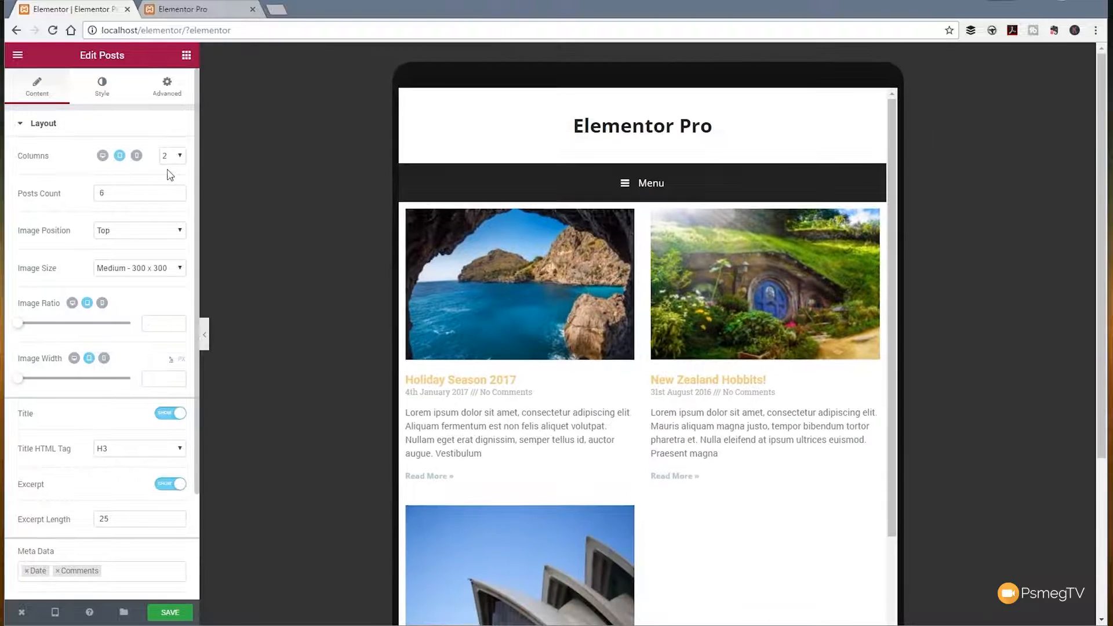
pyautogui.click(178, 155)
pyautogui.click(171, 190)
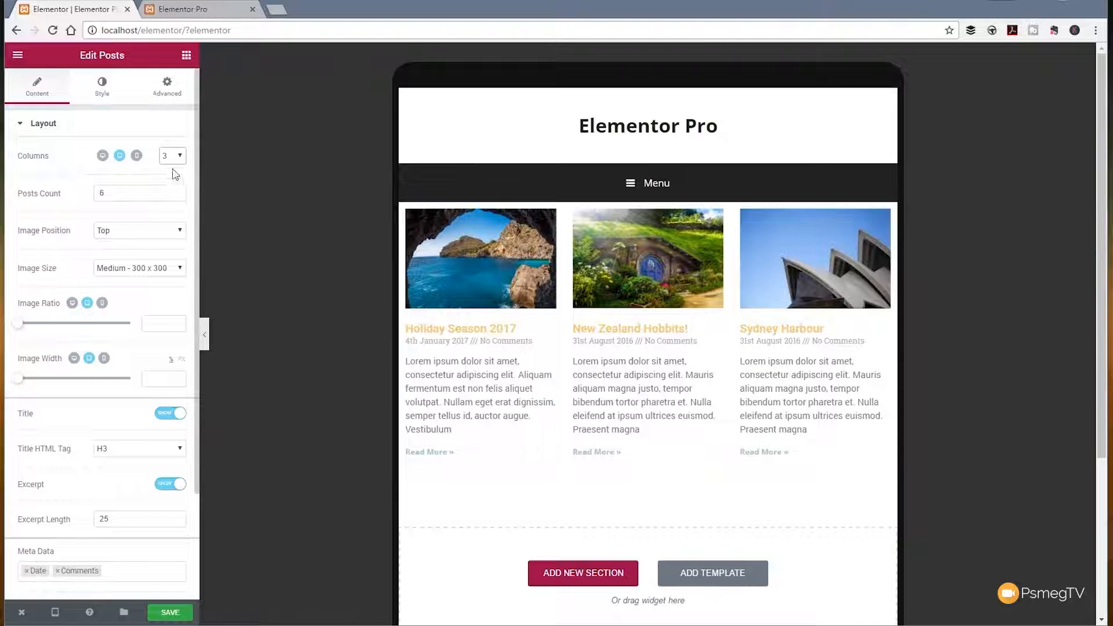
pyautogui.click(137, 156)
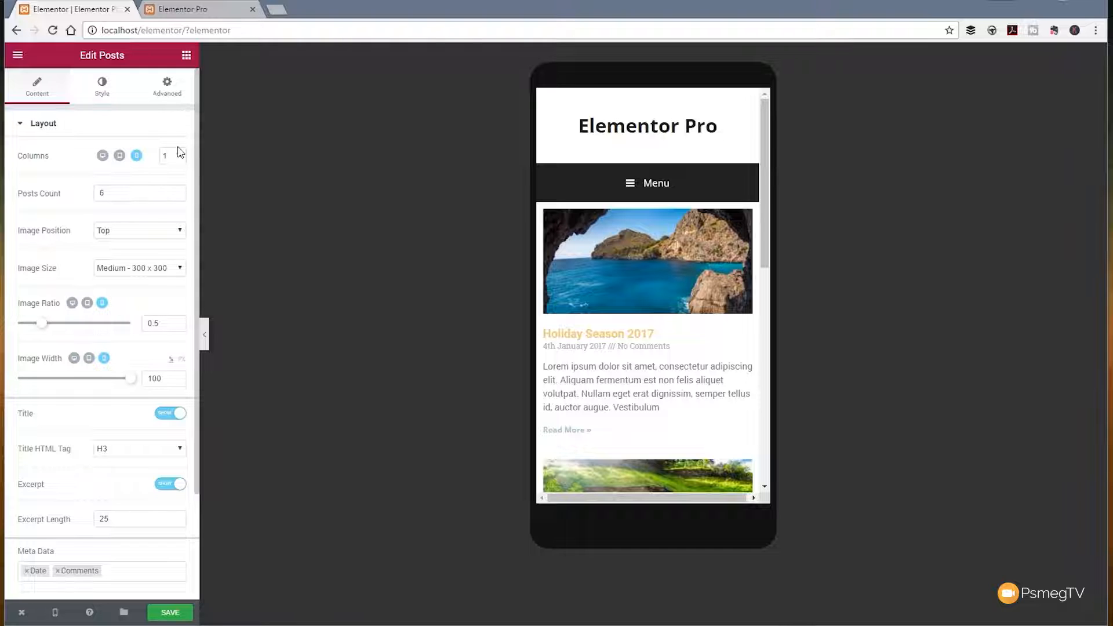
pyautogui.click(102, 155)
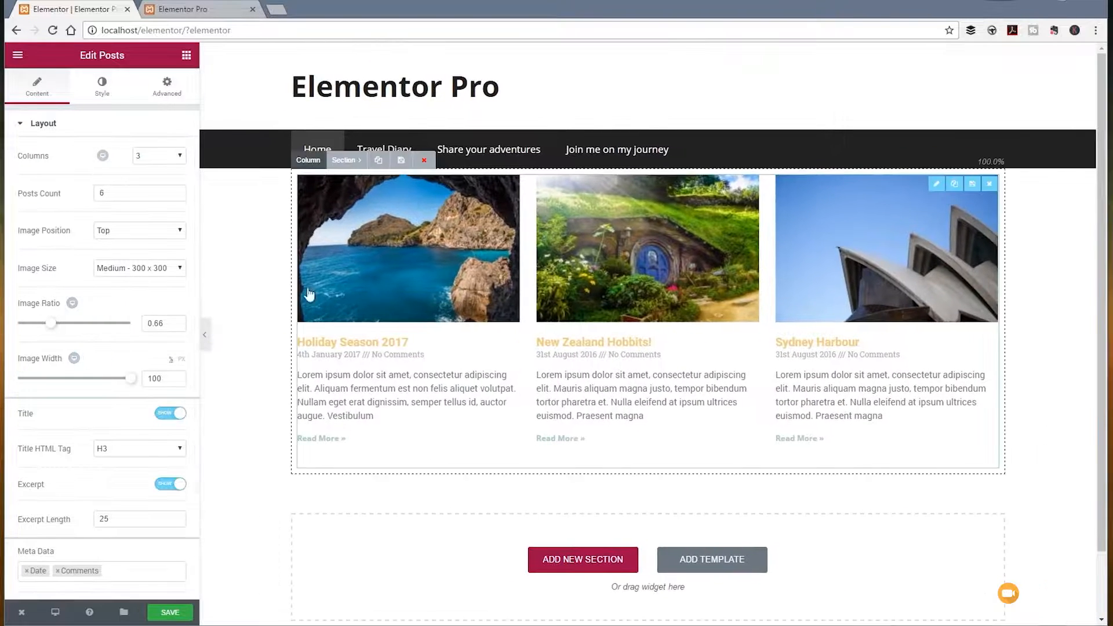
# Step: Set the posts count to 3 and the image size to Medium Large - 768 x 0
pyautogui.moveTo(136, 196); pyautogui.dragTo(34, 189)
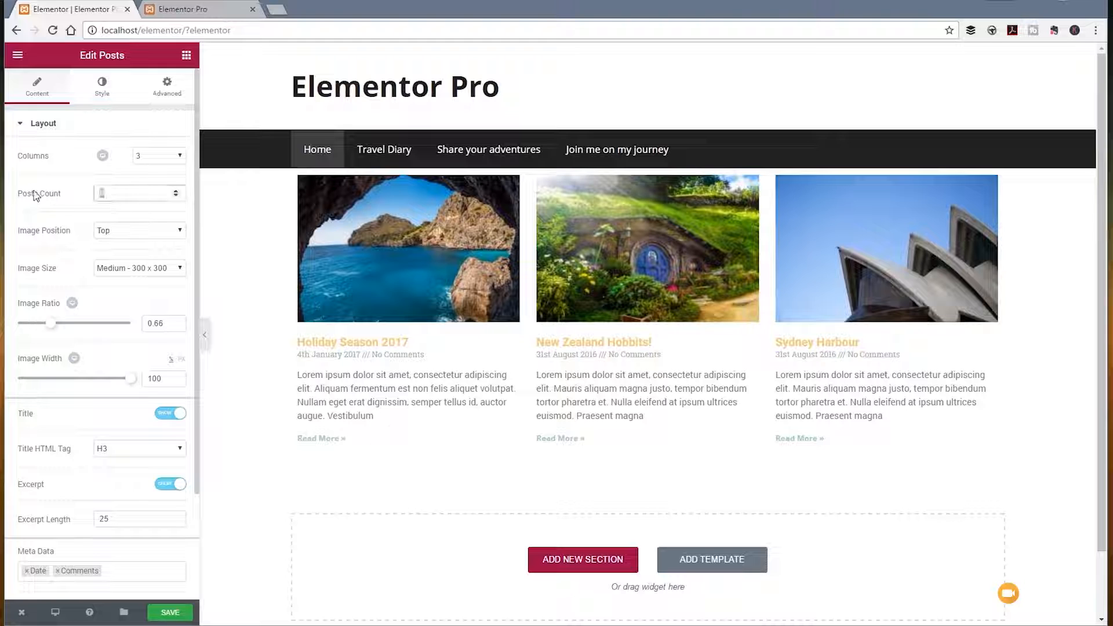
pyautogui.write('3')
pyautogui.click(113, 271)
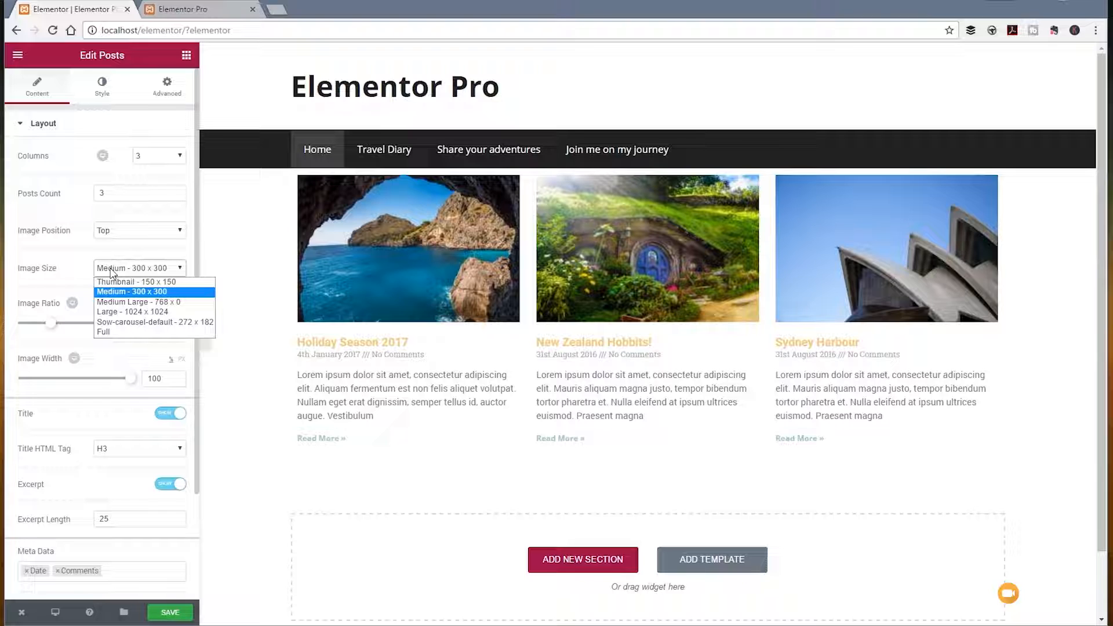
pyautogui.click(126, 302)
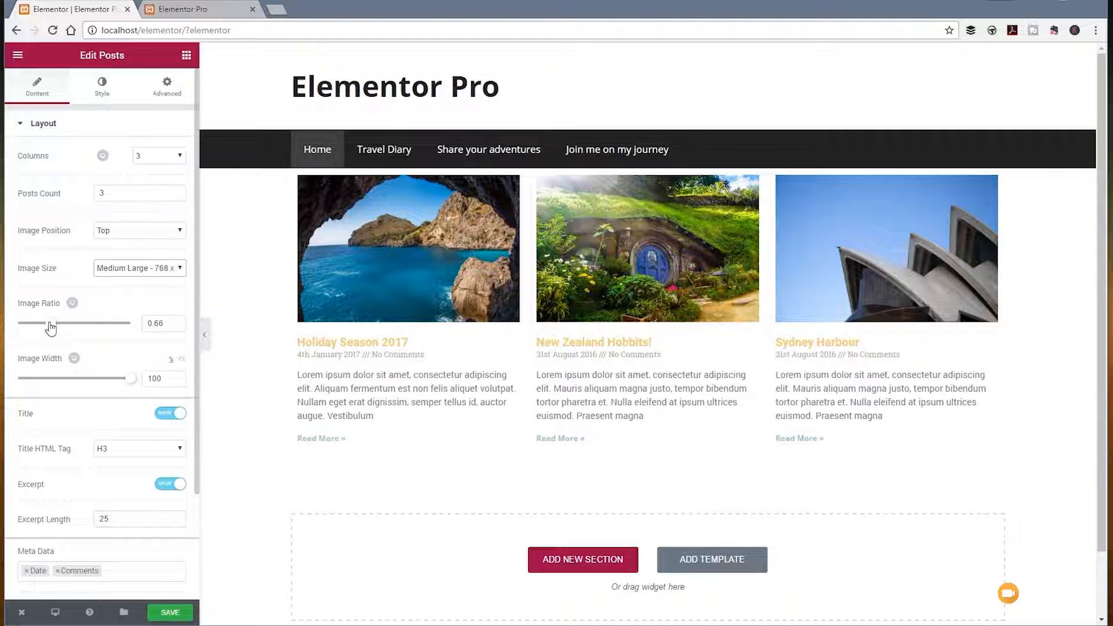
# Step: Set the post images' ratio to 0.88 and their width to 100 percent
pyautogui.moveTo(51, 328); pyautogui.dragTo(77, 332)
pyautogui.moveTo(54, 332)
pyautogui.mouseDown()
pyautogui.moveTo(35, 330)
pyautogui.moveTo(47, 331)
pyautogui.mouseUp()
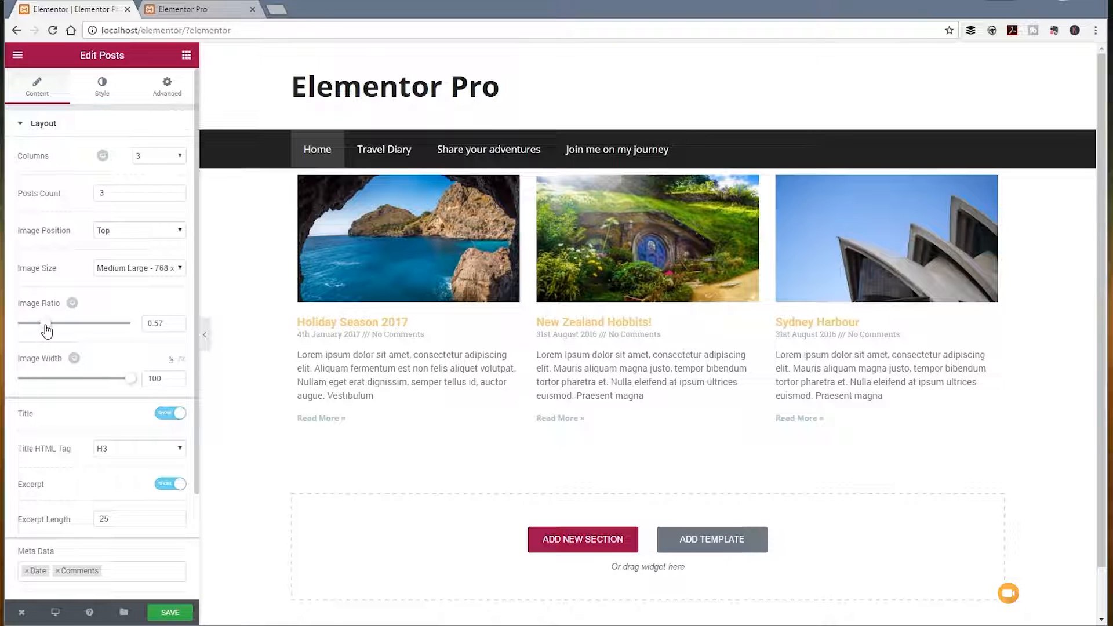
pyautogui.moveTo(47, 331); pyautogui.dragTo(66, 332)
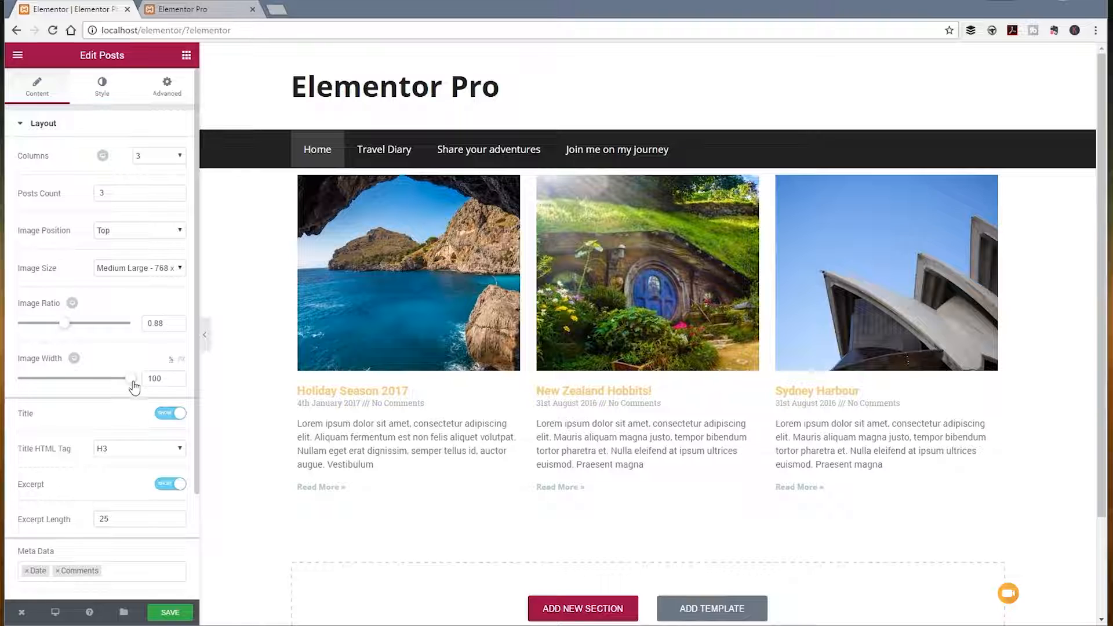
pyautogui.moveTo(134, 387)
pyautogui.mouseDown()
pyautogui.moveTo(50, 387)
pyautogui.moveTo(149, 390)
pyautogui.mouseUp()
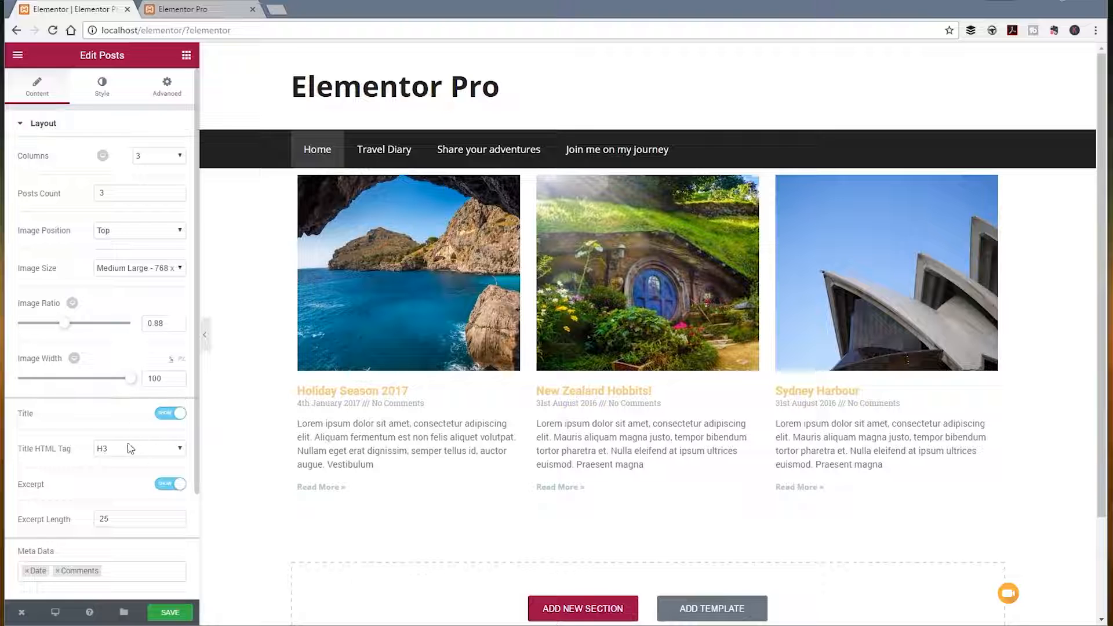
# Step: Hide the titles of the posts in the grid
pyautogui.scroll(-3, 87, 438)
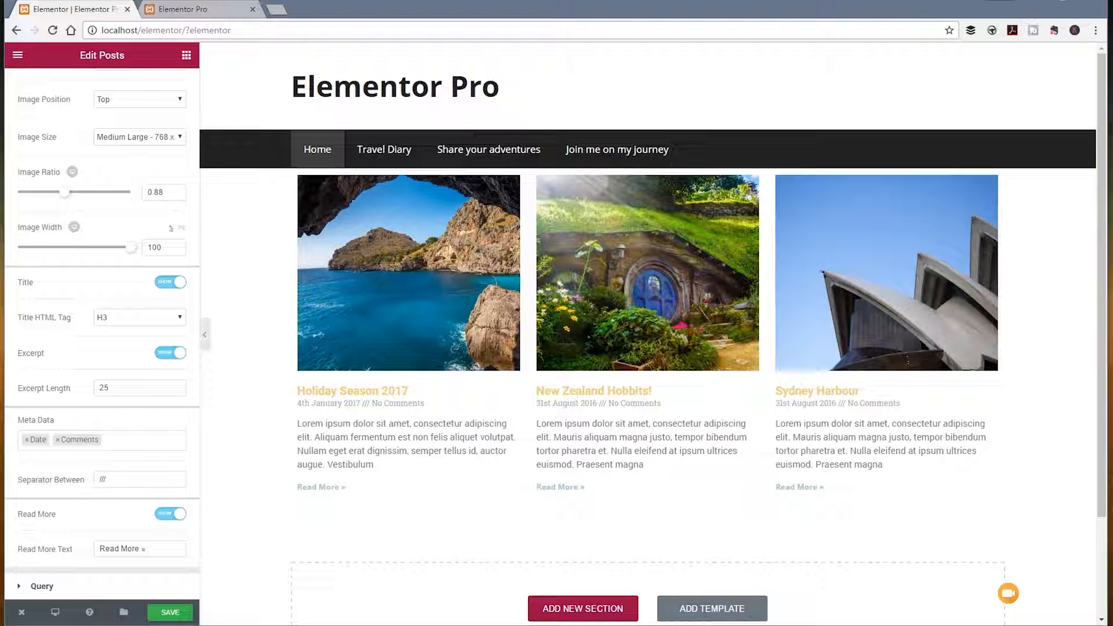
pyautogui.click(164, 283)
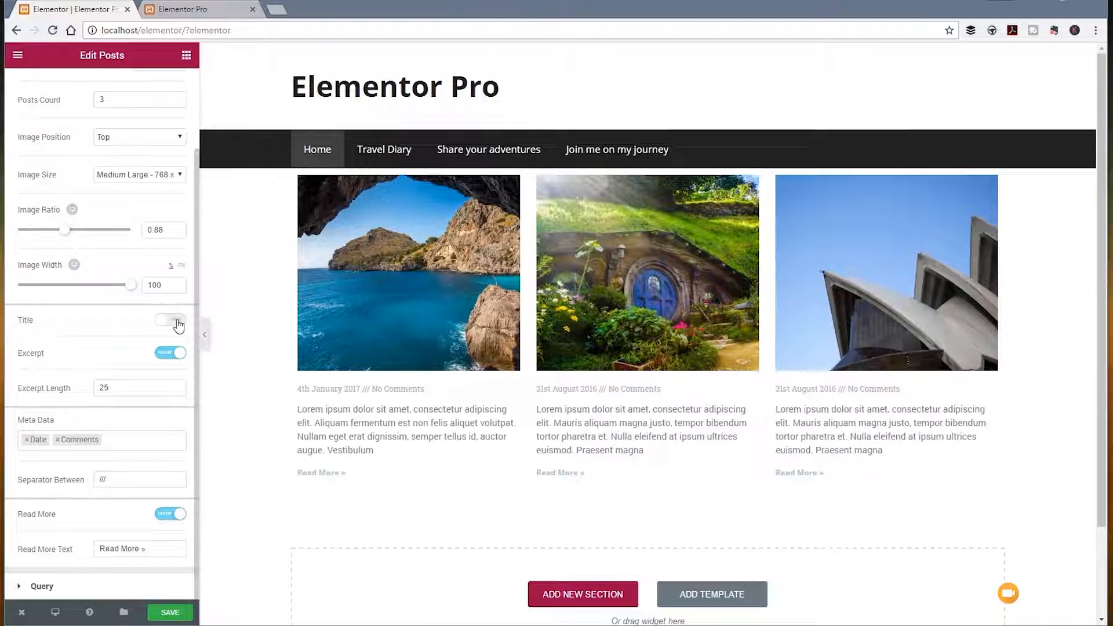
# Step: Show the post titles again, and try hiding the excerpts before switching them back on
pyautogui.click(177, 320)
pyautogui.click(154, 355)
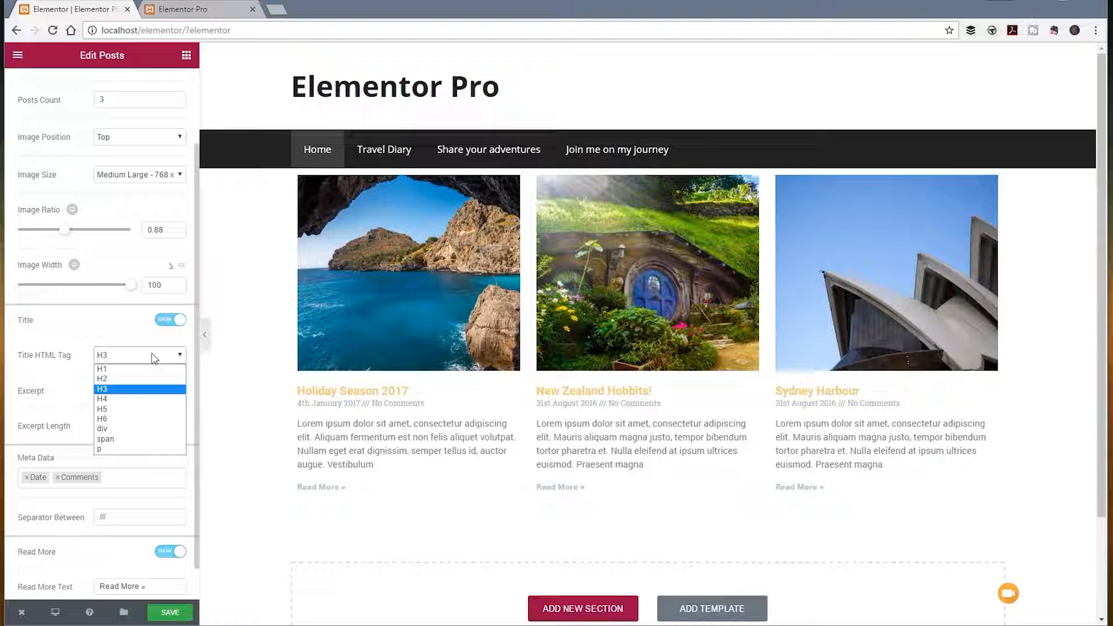
pyautogui.click(79, 371)
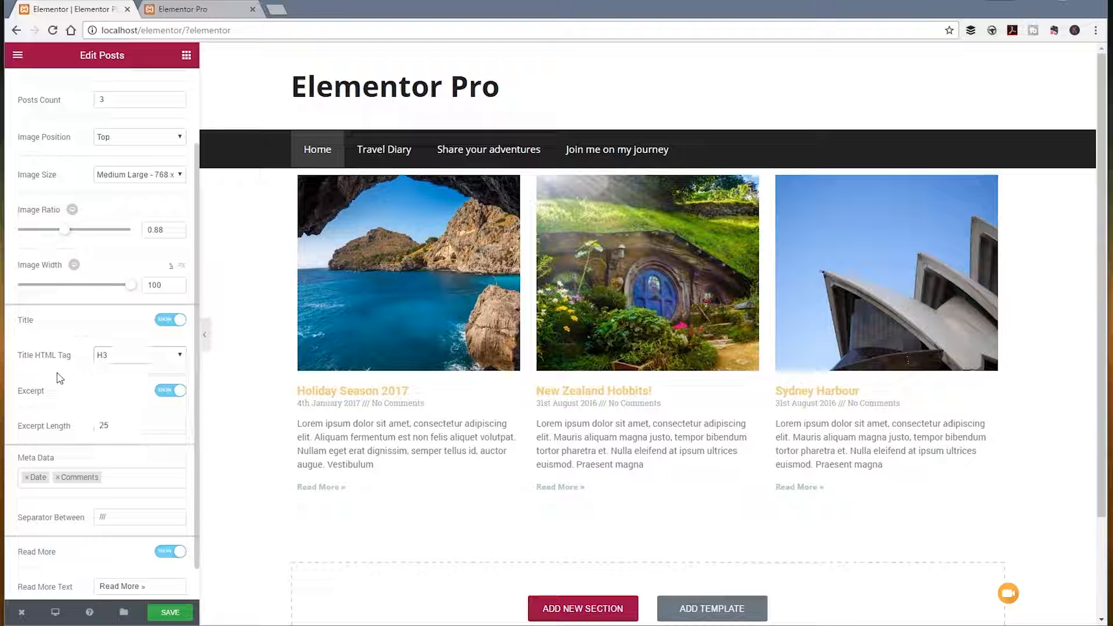
pyautogui.click(175, 396)
pyautogui.click(180, 397)
# Step: Remove Comments from the posts' meta data and add Author
pyautogui.scroll(-1, 132, 428)
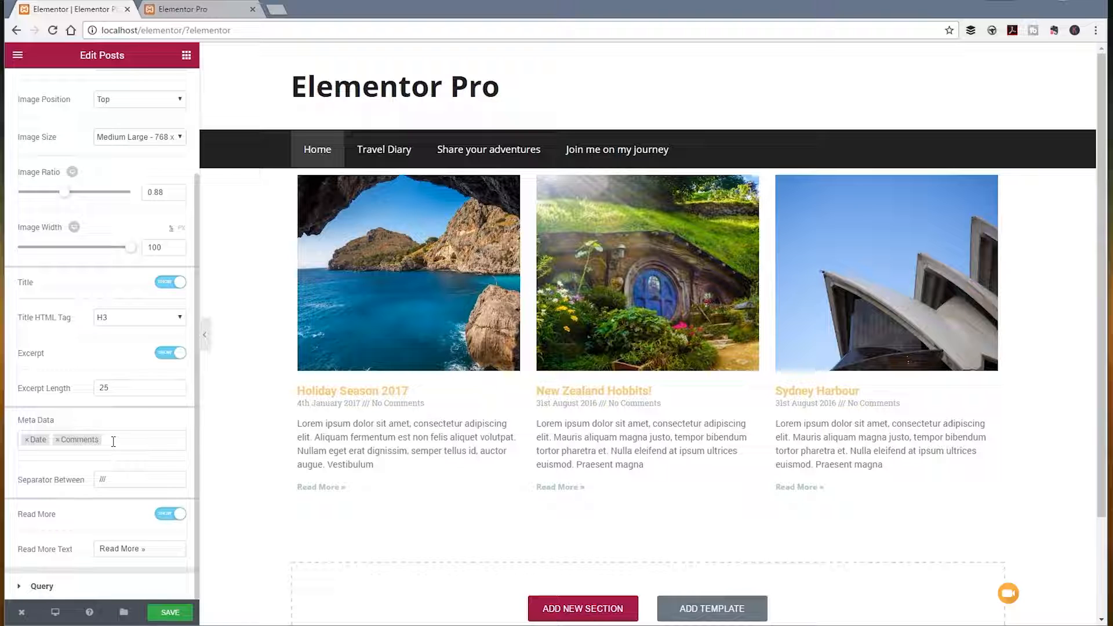
pyautogui.click(58, 440)
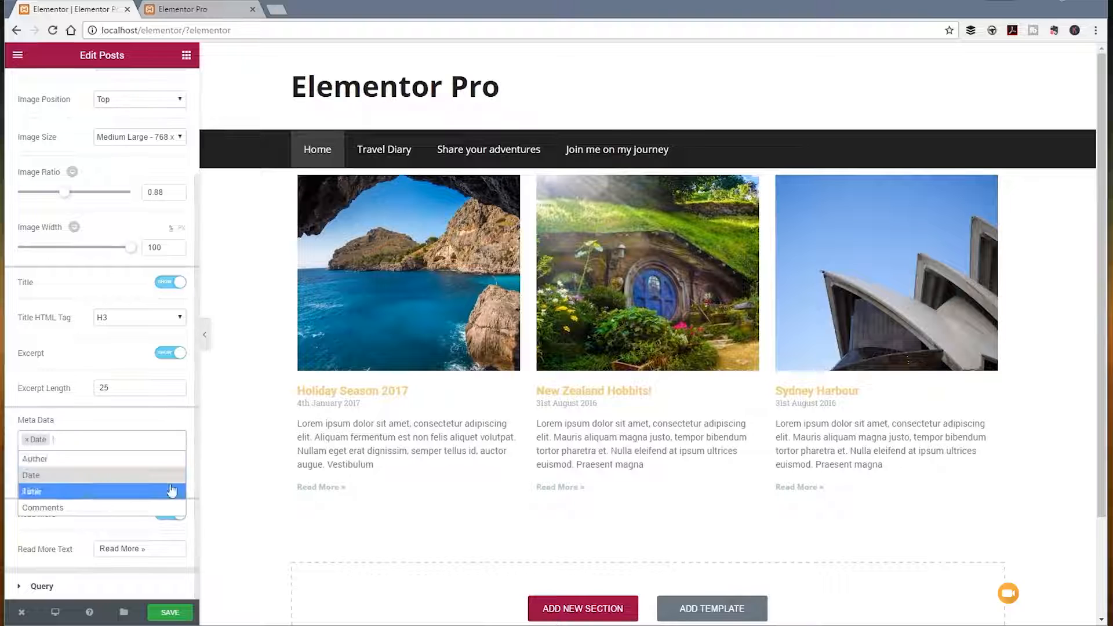
pyautogui.click(145, 439)
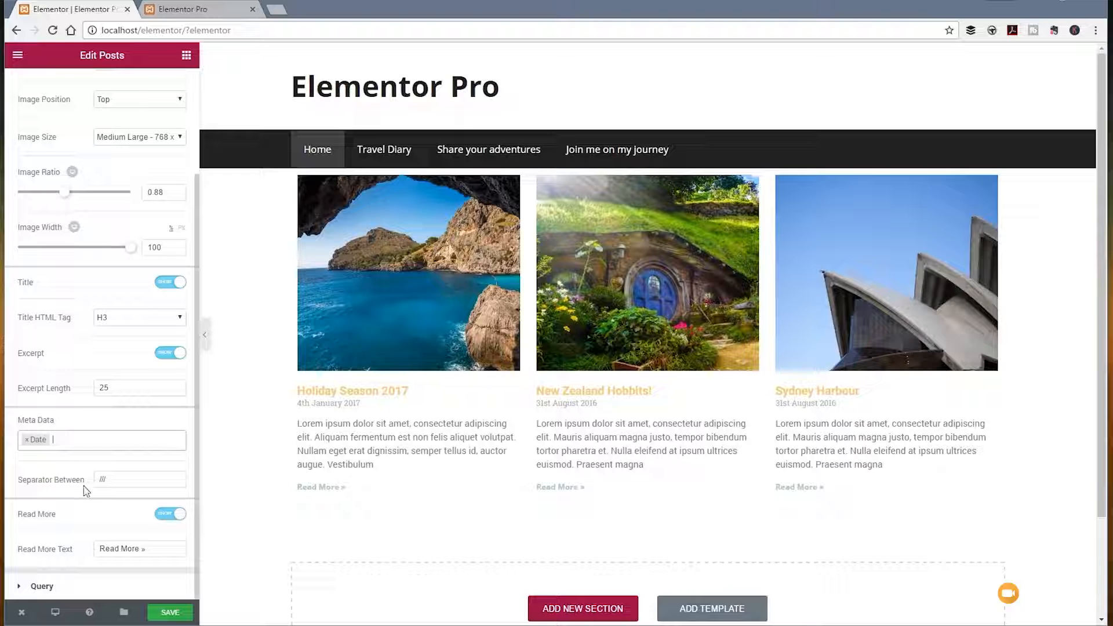
pyautogui.click(77, 442)
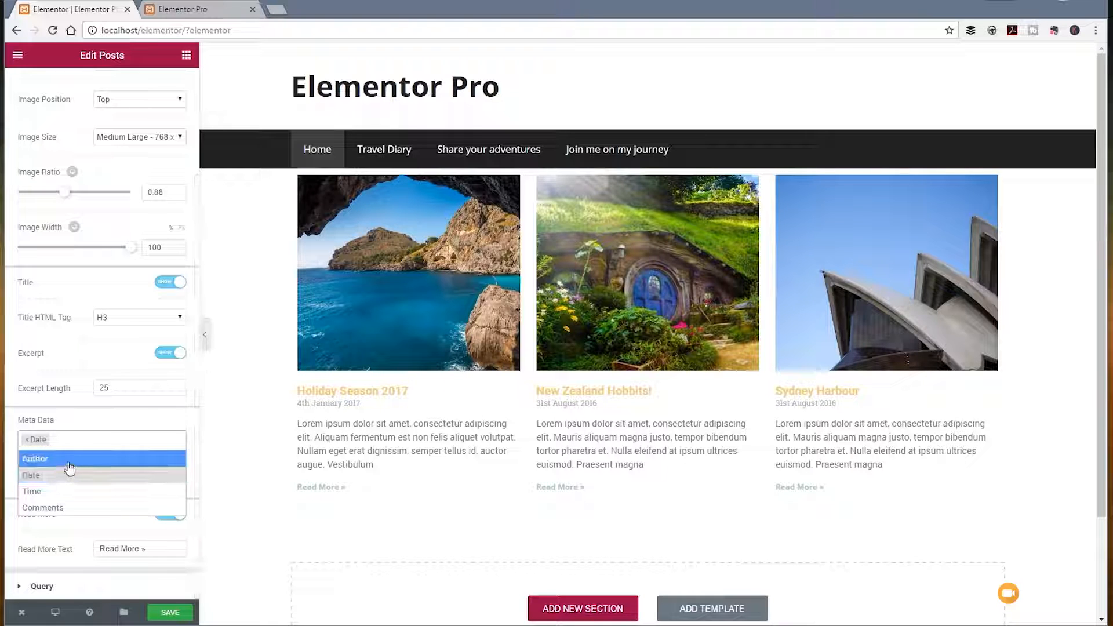
pyautogui.click(70, 464)
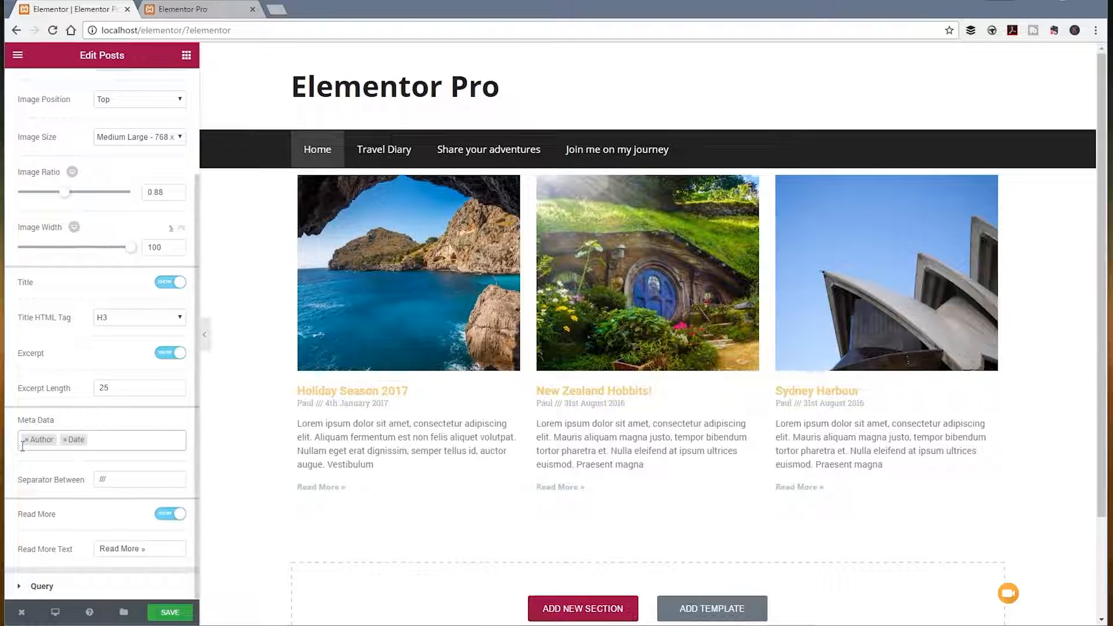
# Step: Add Time to the post meta data alongside Author and Date, and set the separator between them to "-"
pyautogui.click(70, 445)
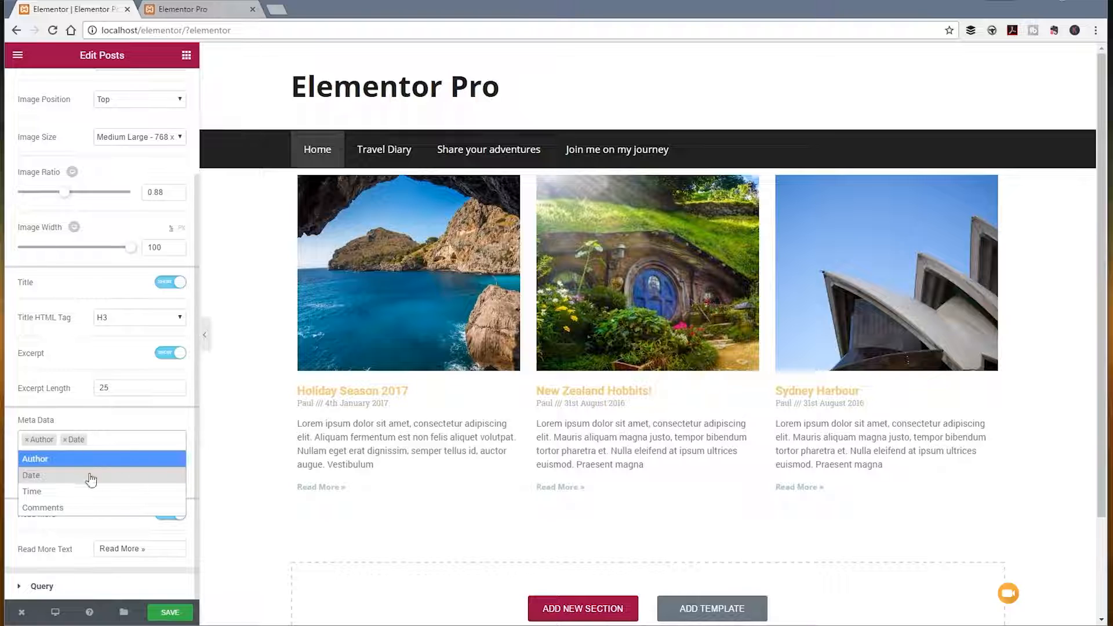
pyautogui.click(65, 440)
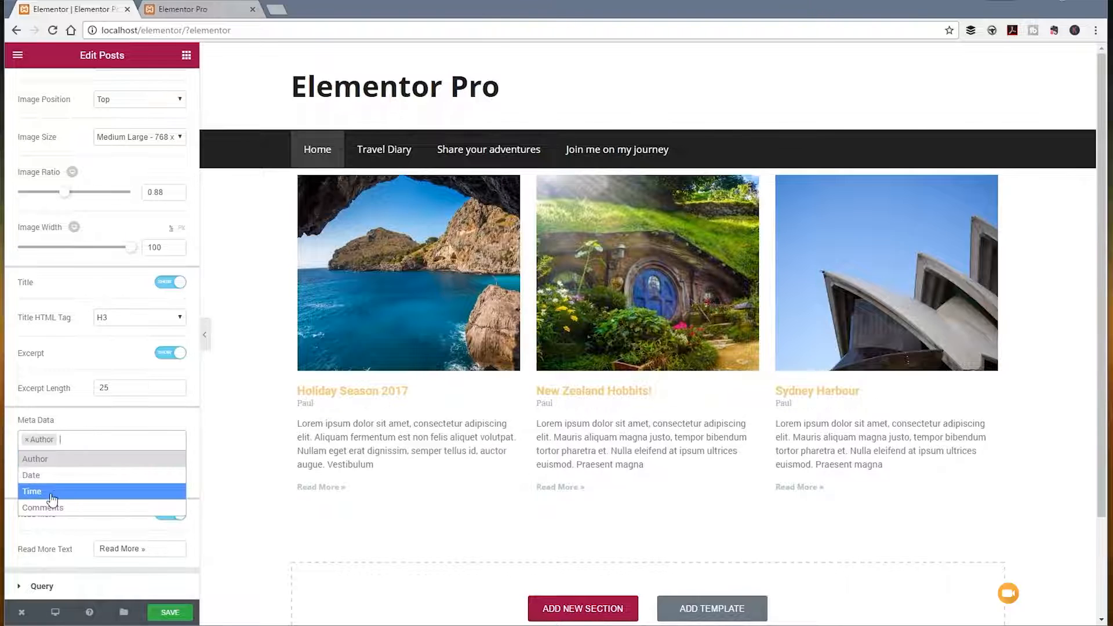
pyautogui.click(51, 493)
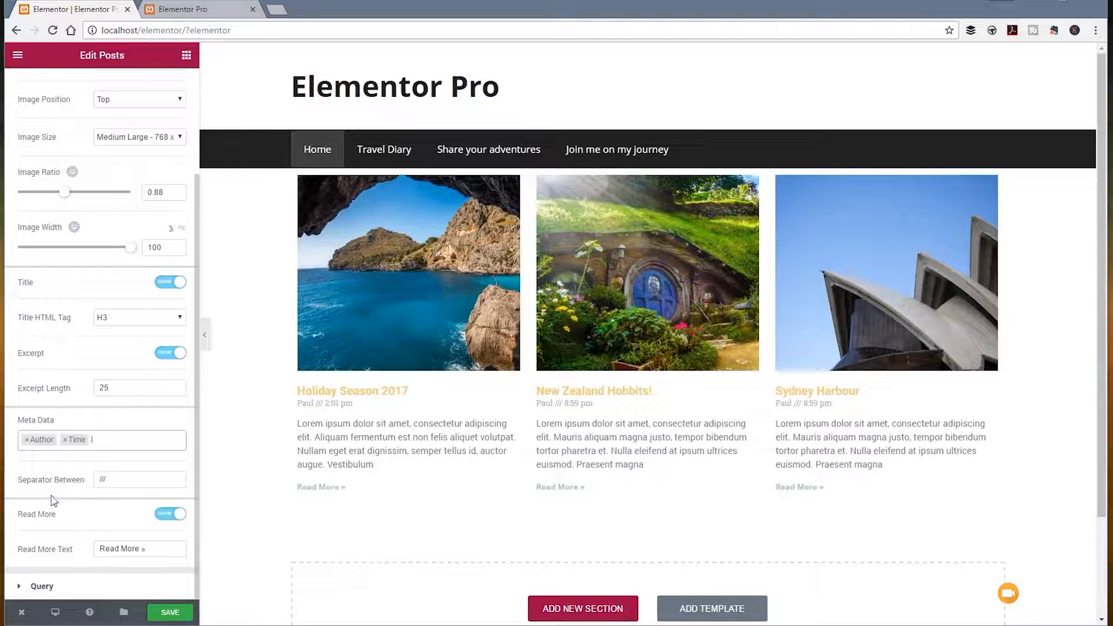
pyautogui.click(113, 445)
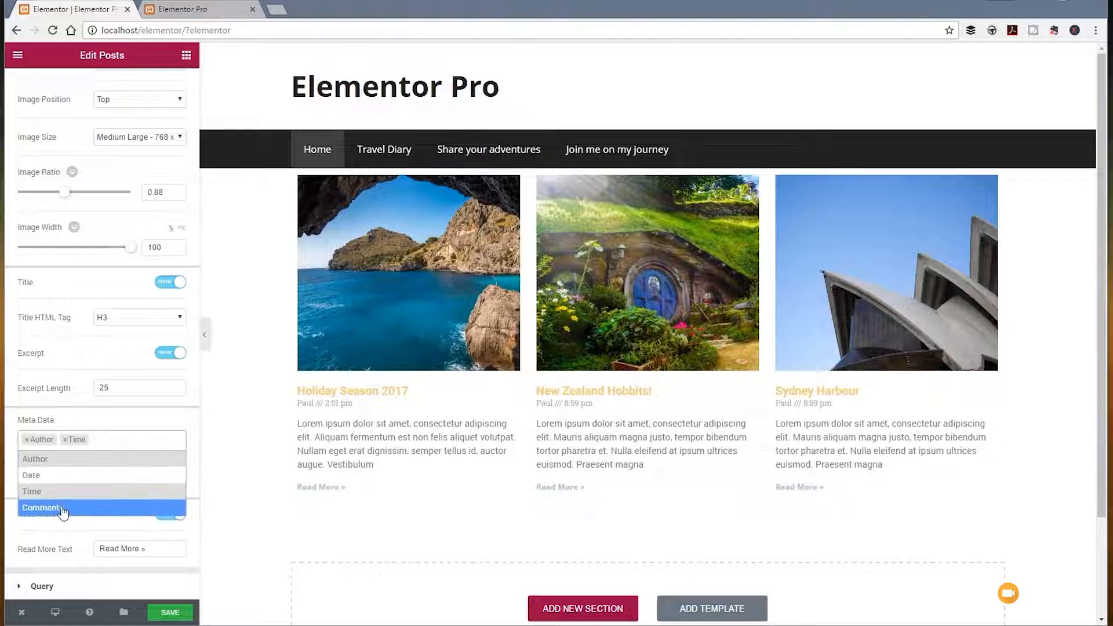
pyautogui.click(57, 484)
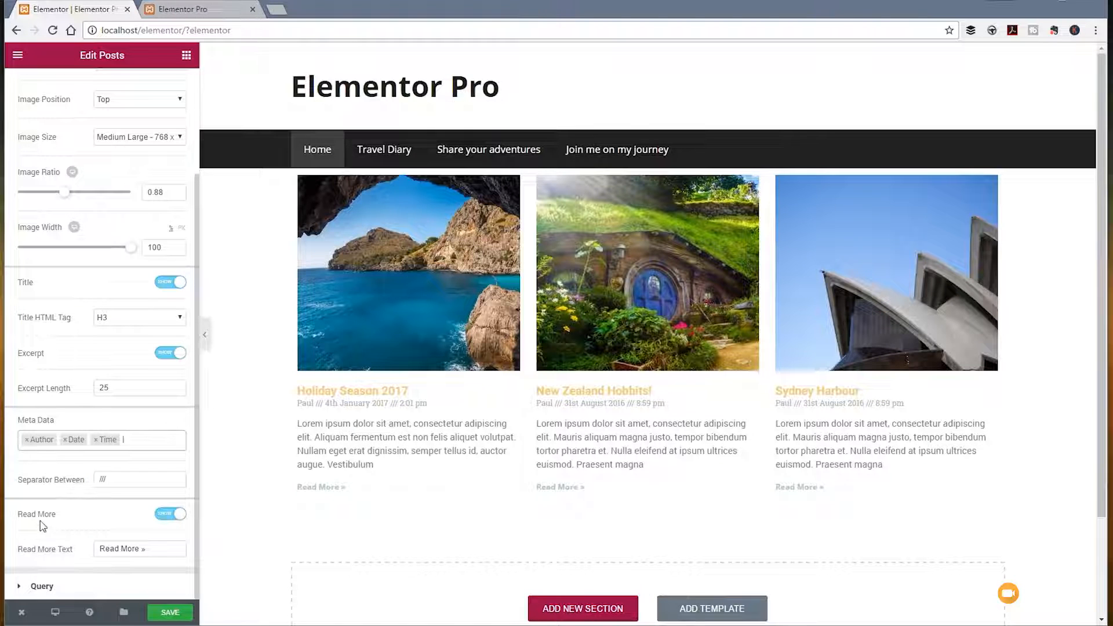
pyautogui.doubleClick(102, 480)
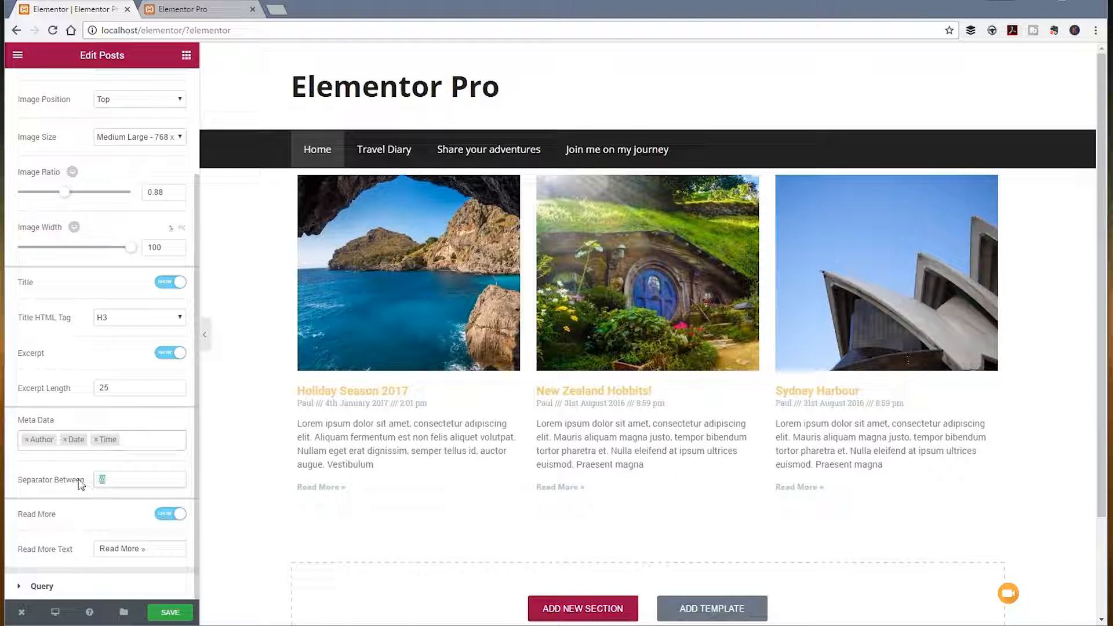
pyautogui.write('-')
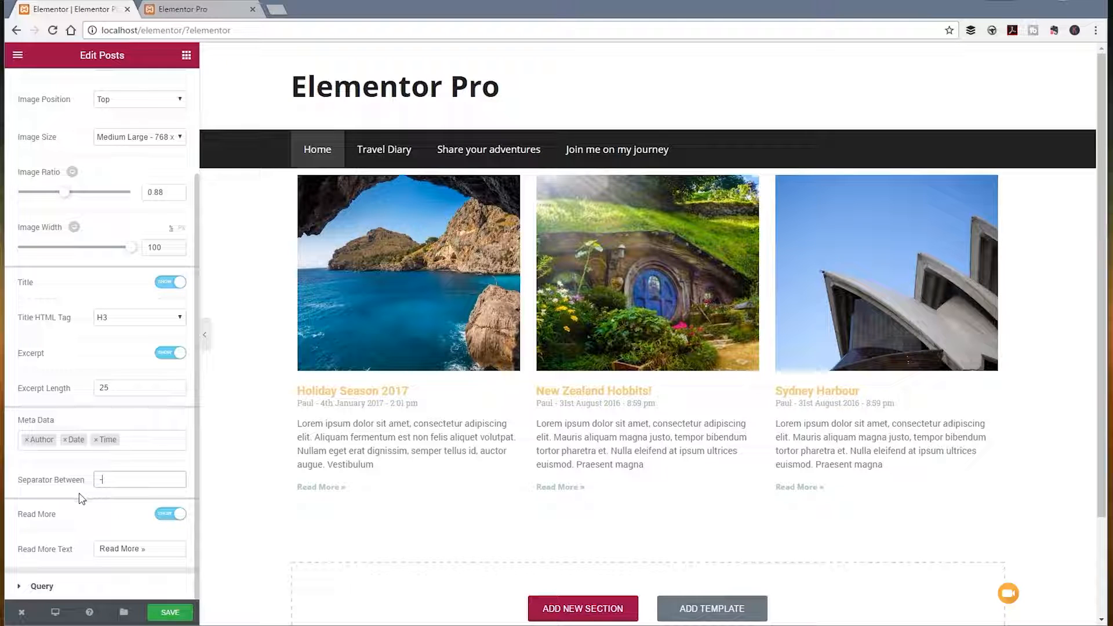
# Step: Try the posts without the Read More link, restore it and shorten its text to "More »"
pyautogui.click(167, 518)
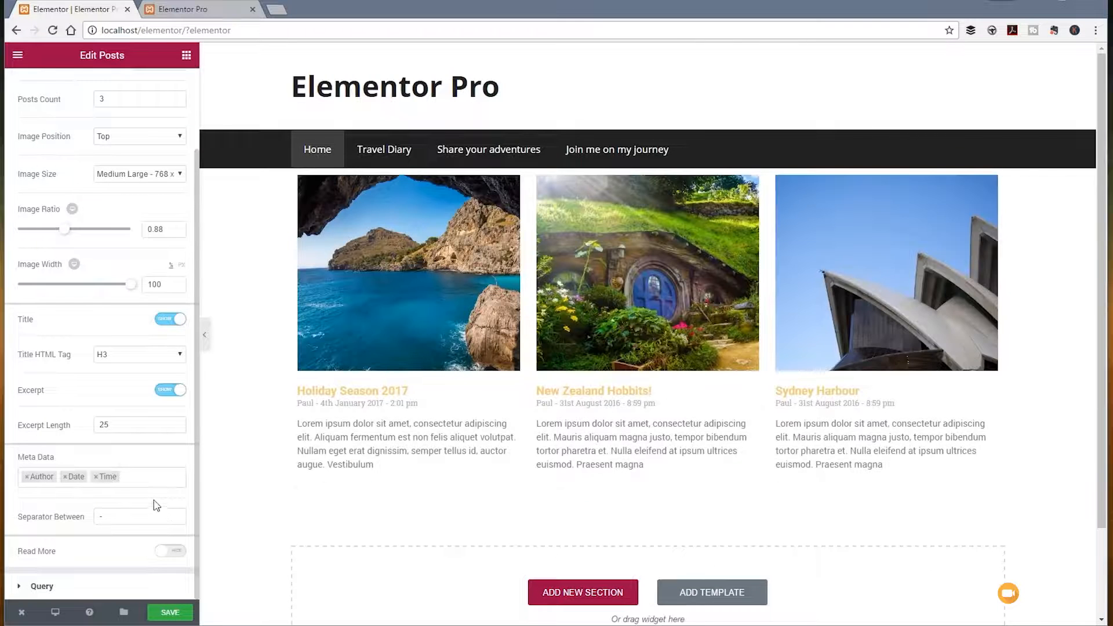
pyautogui.click(170, 551)
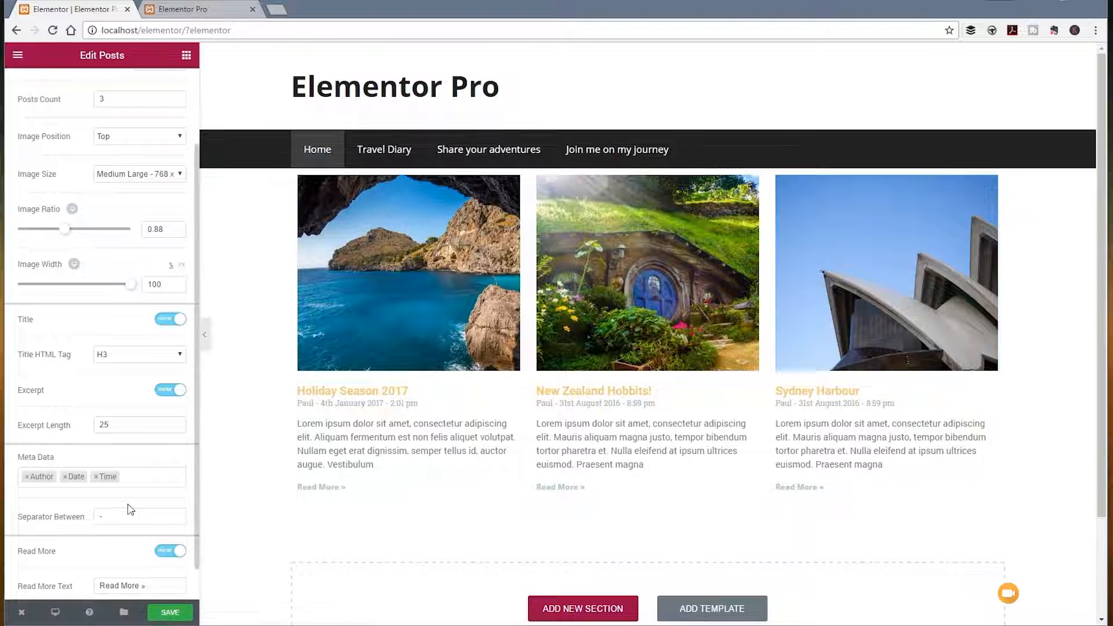
pyautogui.scroll(-1, 132, 510)
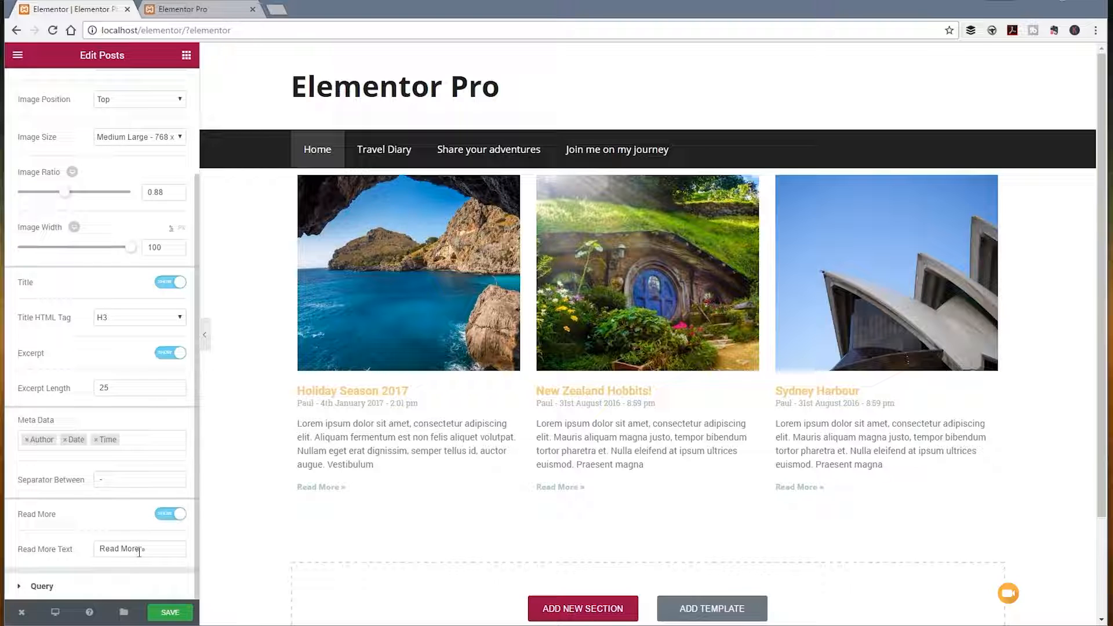
pyautogui.moveTo(122, 551); pyautogui.dragTo(57, 549)
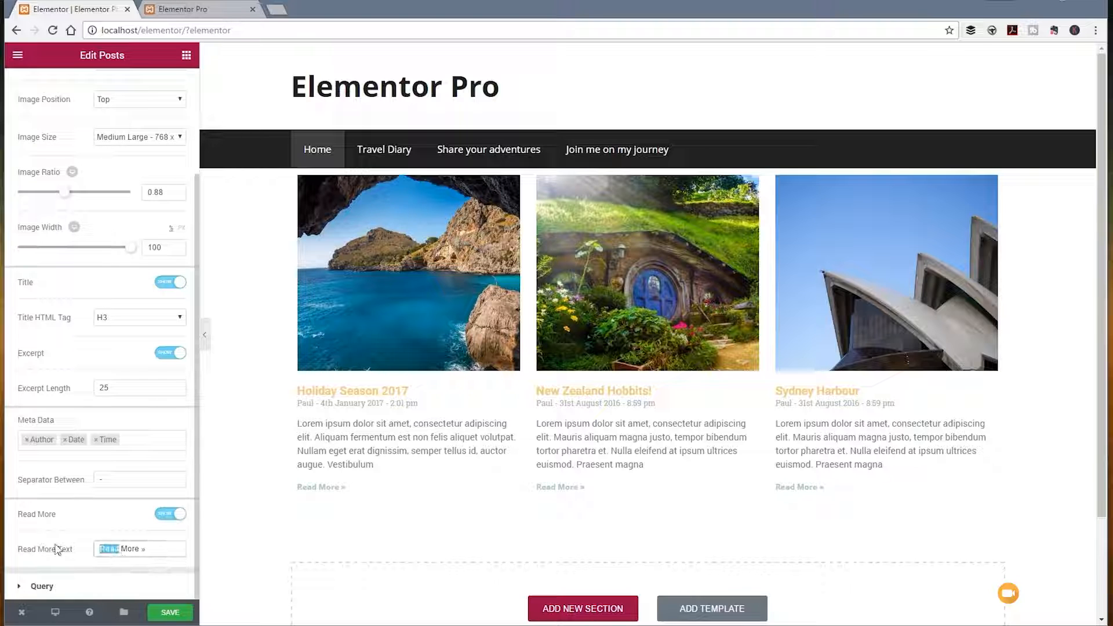
pyautogui.press('BackSpace')
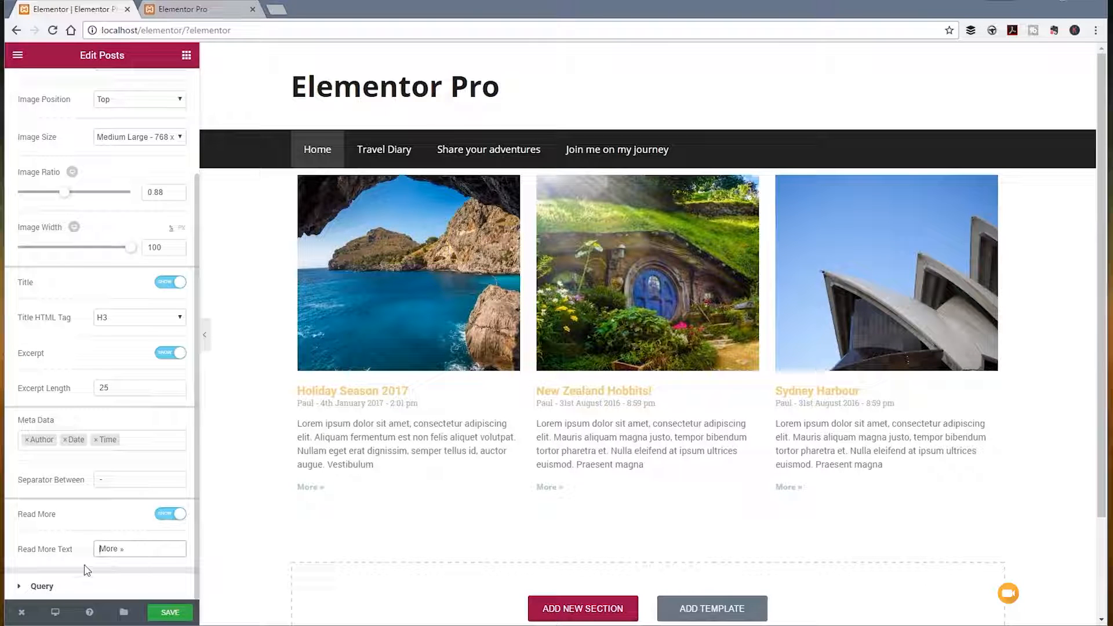
# Step: Examine the posts query's source options and its category, tag, format and author filters
pyautogui.click(42, 587)
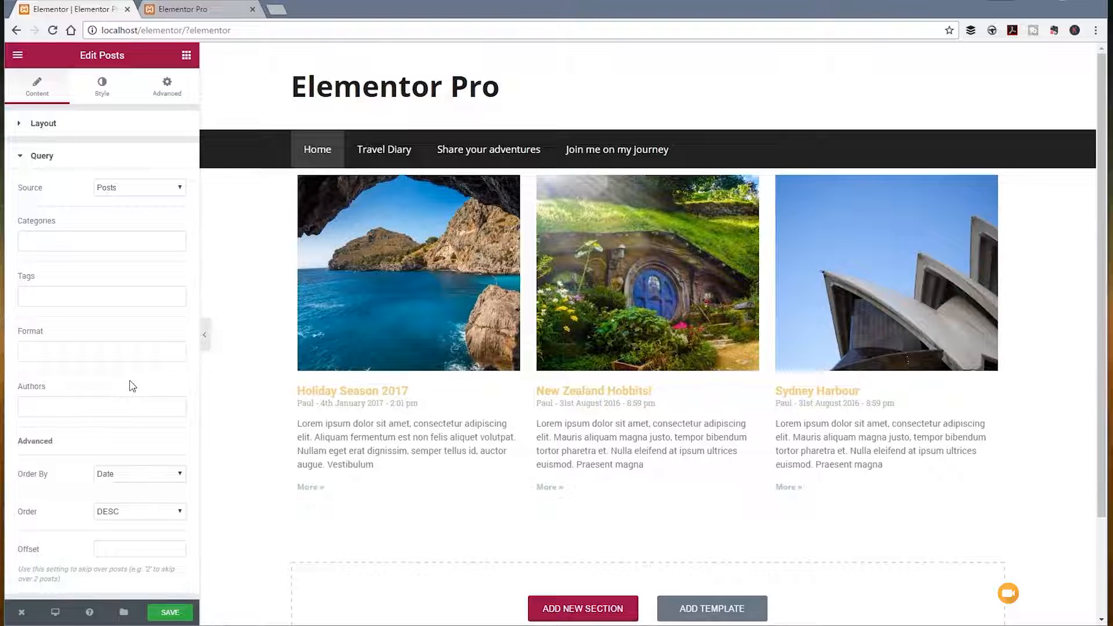
pyautogui.click(146, 194)
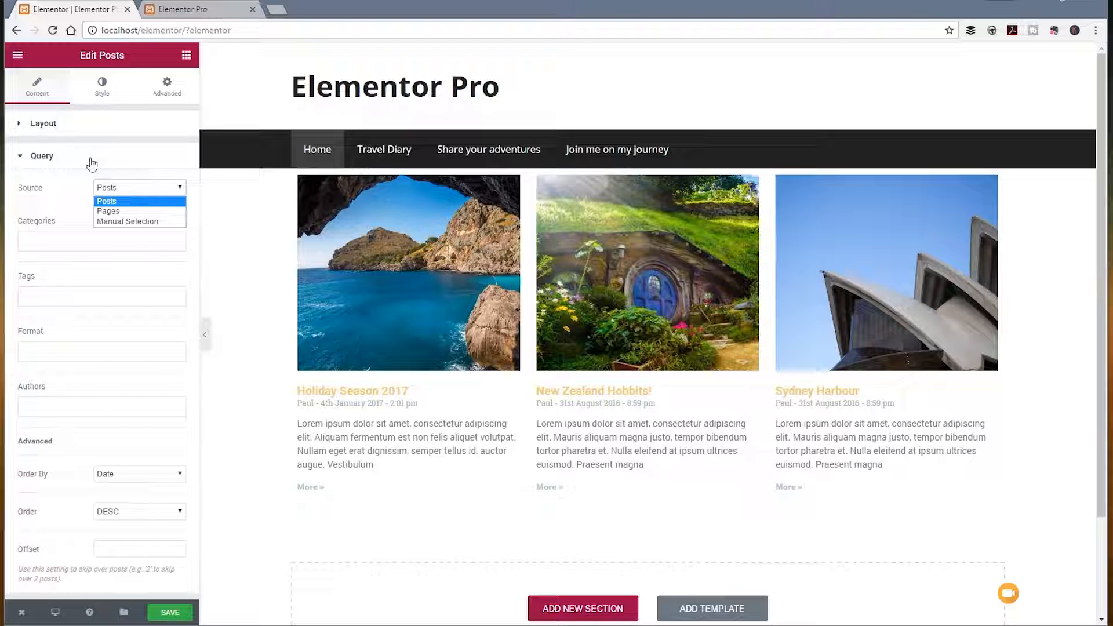
pyautogui.click(63, 195)
pyautogui.click(65, 241)
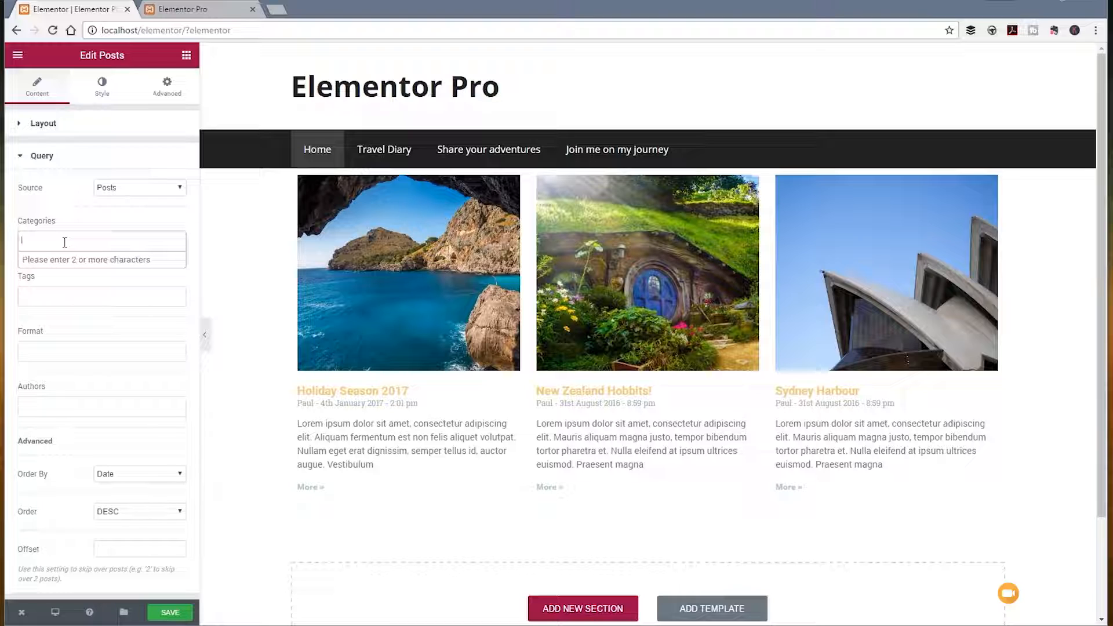
pyautogui.click(59, 298)
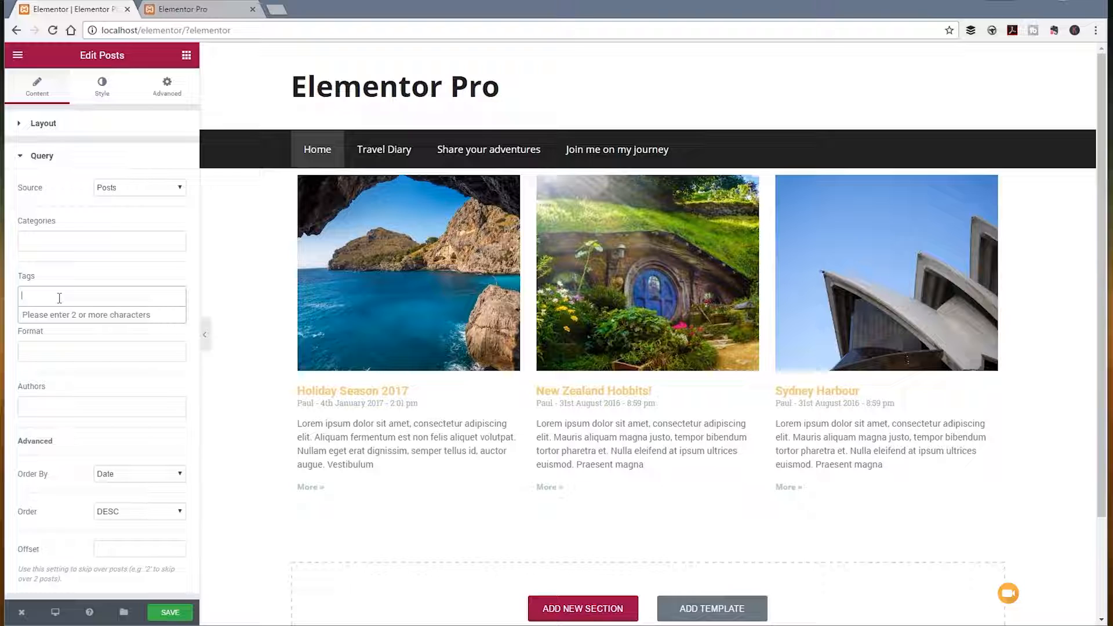
pyautogui.click(61, 348)
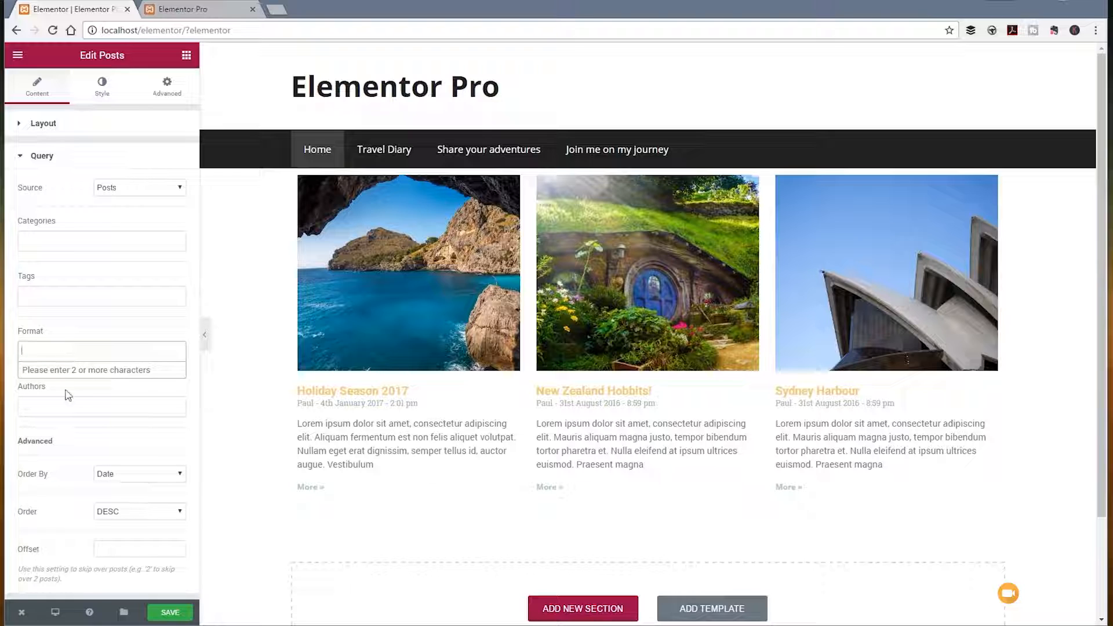
pyautogui.click(65, 413)
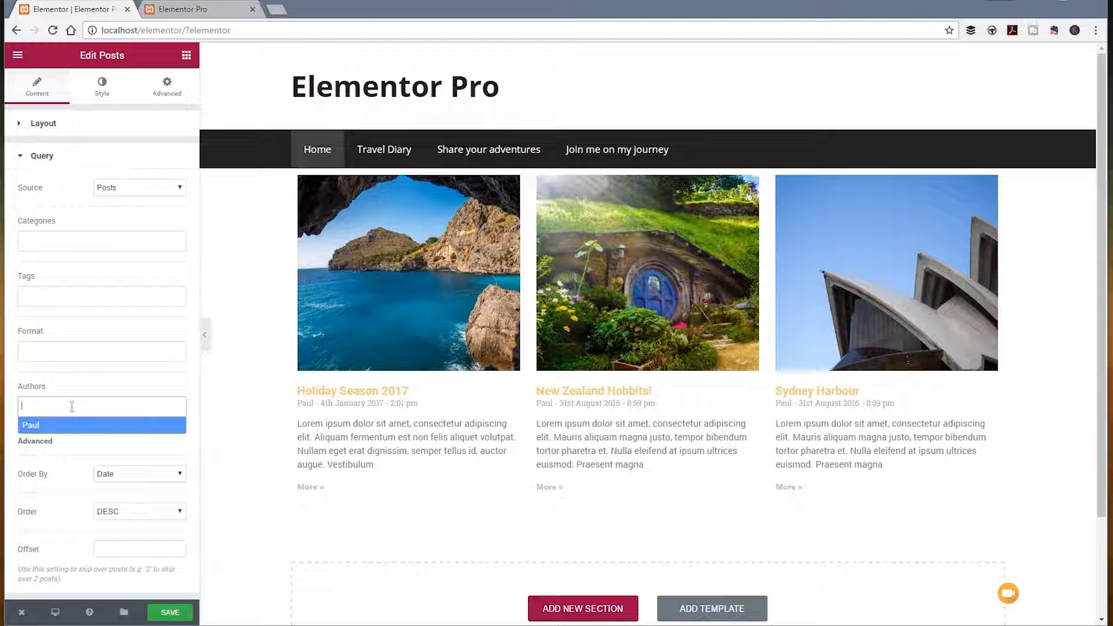
pyautogui.click(98, 383)
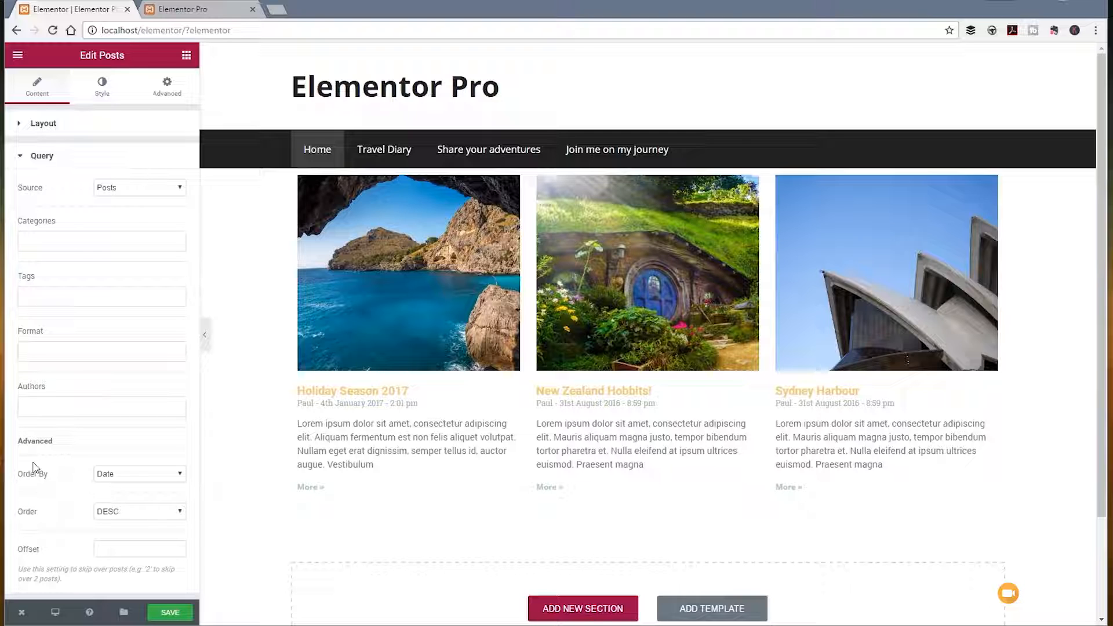
# Step: Order the queried posts by Title in ascending (ASC) order
pyautogui.click(148, 477)
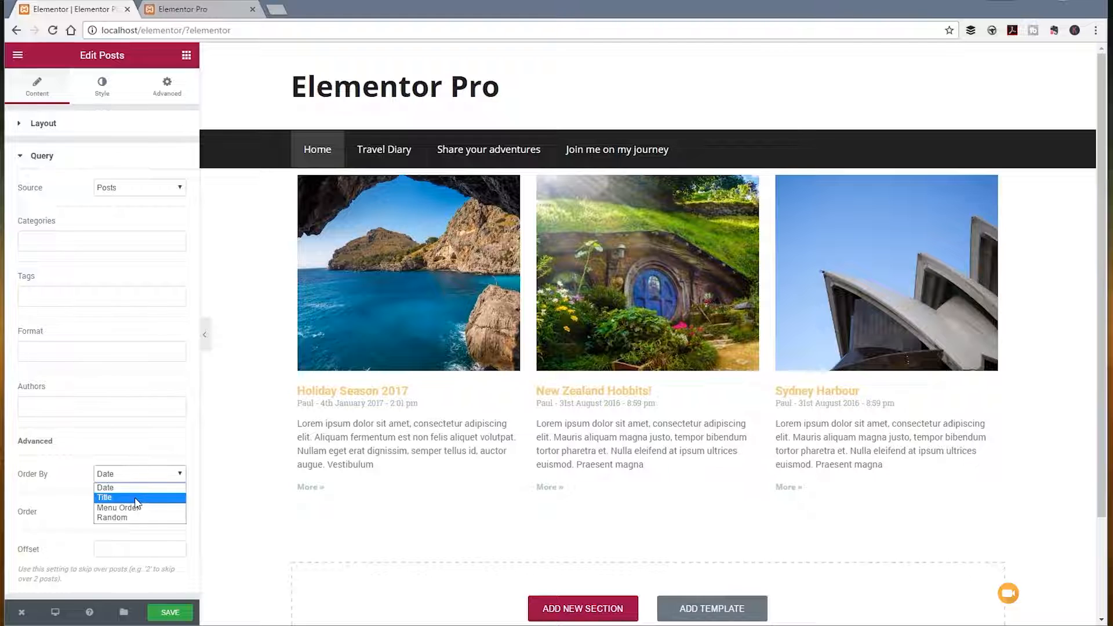
pyautogui.click(136, 499)
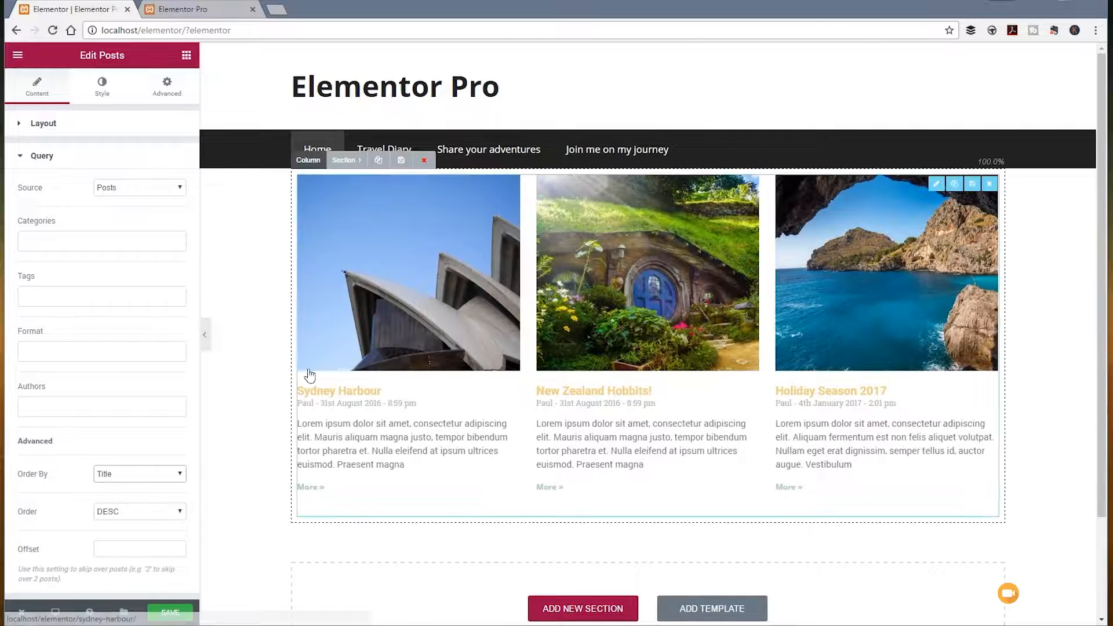
pyautogui.click(132, 516)
pyautogui.click(107, 524)
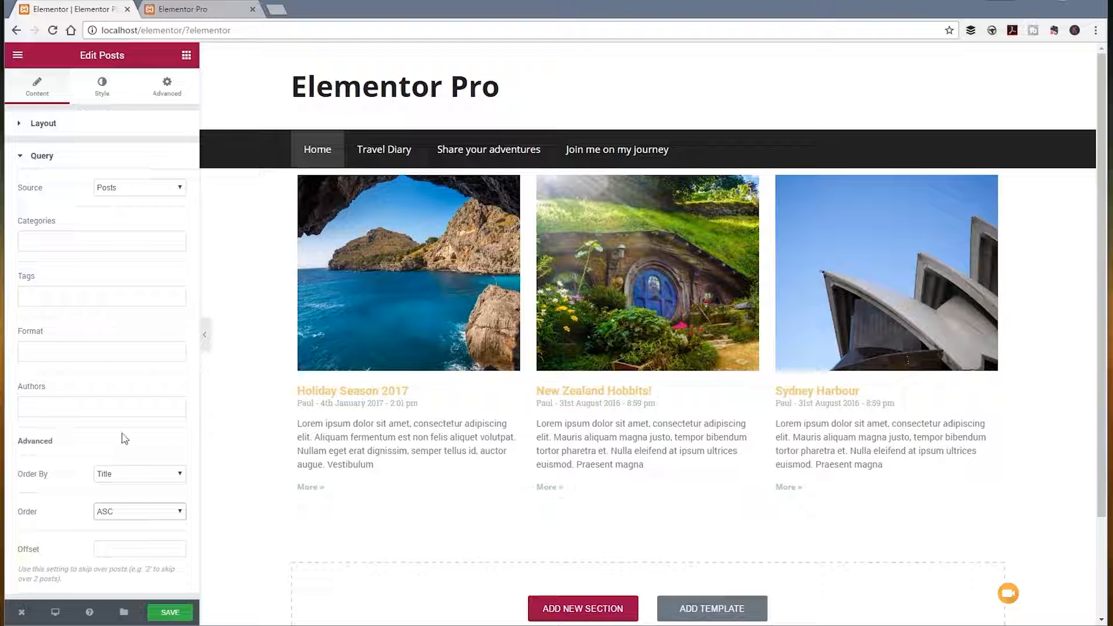
# Step: Set the posts grid's column gap to 22 and its row gap to 26
pyautogui.click(101, 90)
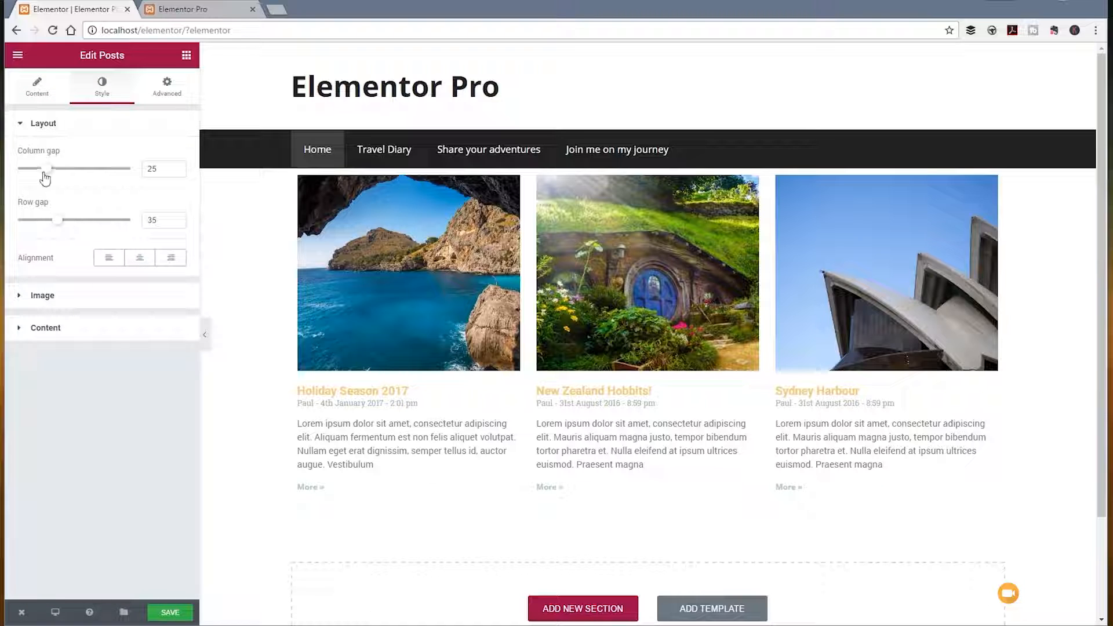
pyautogui.moveTo(47, 169); pyautogui.dragTo(9, 168)
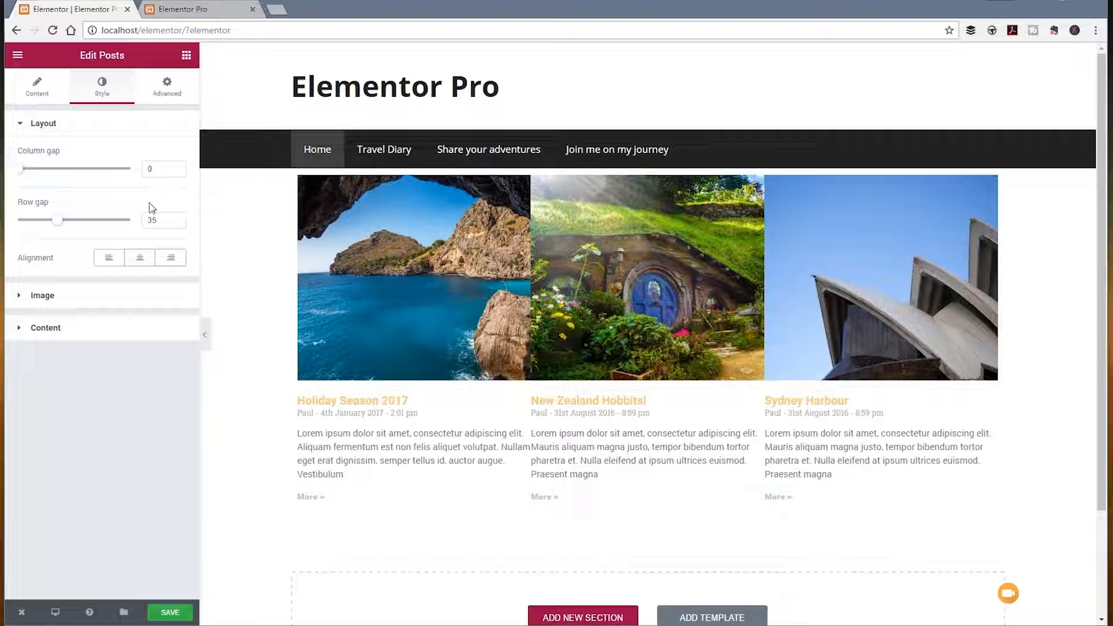
pyautogui.moveTo(20, 169); pyautogui.dragTo(43, 176)
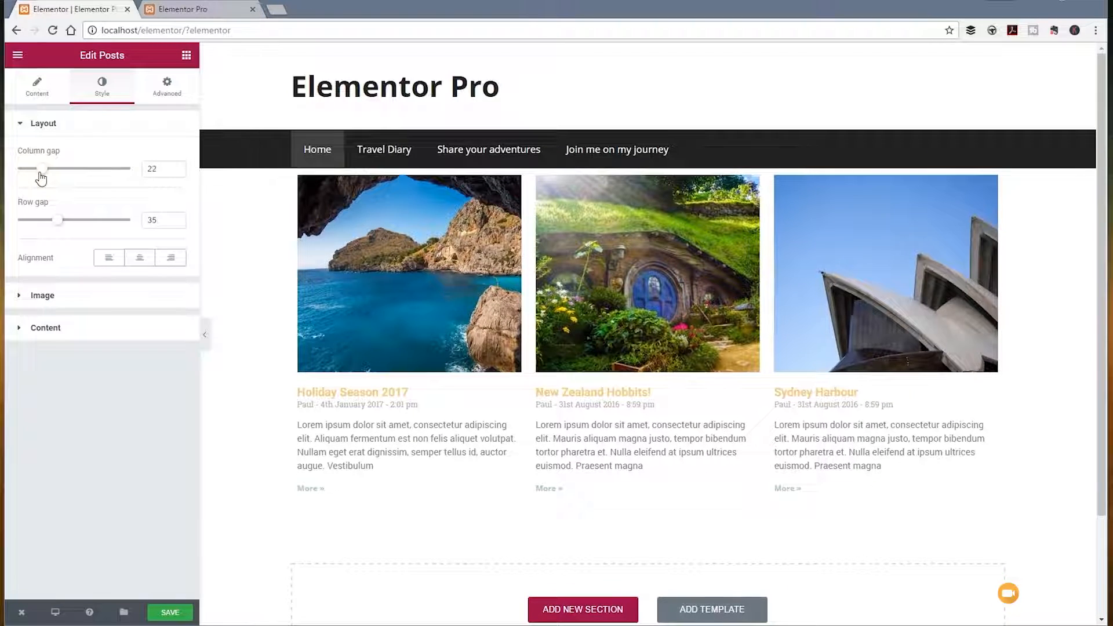
pyautogui.moveTo(58, 228)
pyautogui.mouseDown()
pyautogui.moveTo(97, 226)
pyautogui.moveTo(49, 224)
pyautogui.mouseUp()
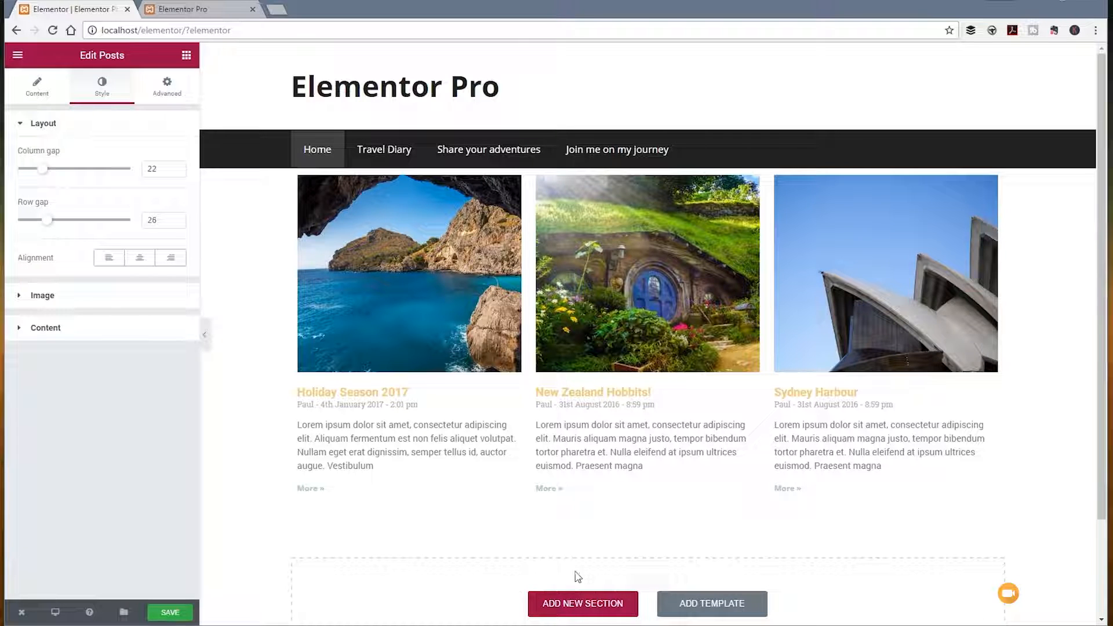
# Step: Set the posts grid's desktop layout to 2 columns
pyautogui.click(51, 97)
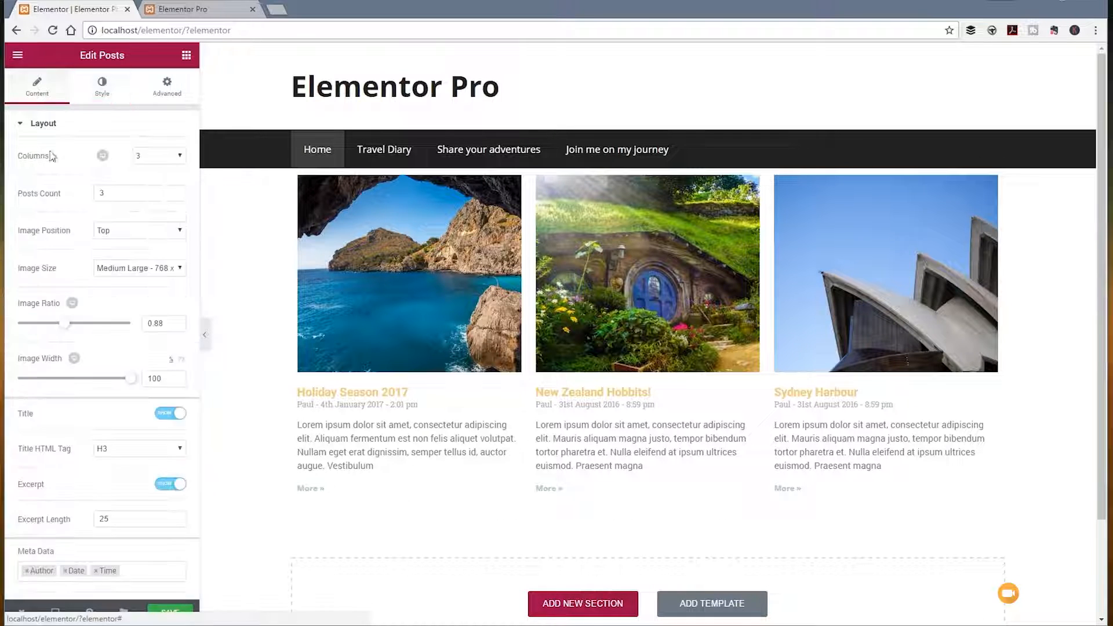
pyautogui.click(159, 156)
pyautogui.click(155, 180)
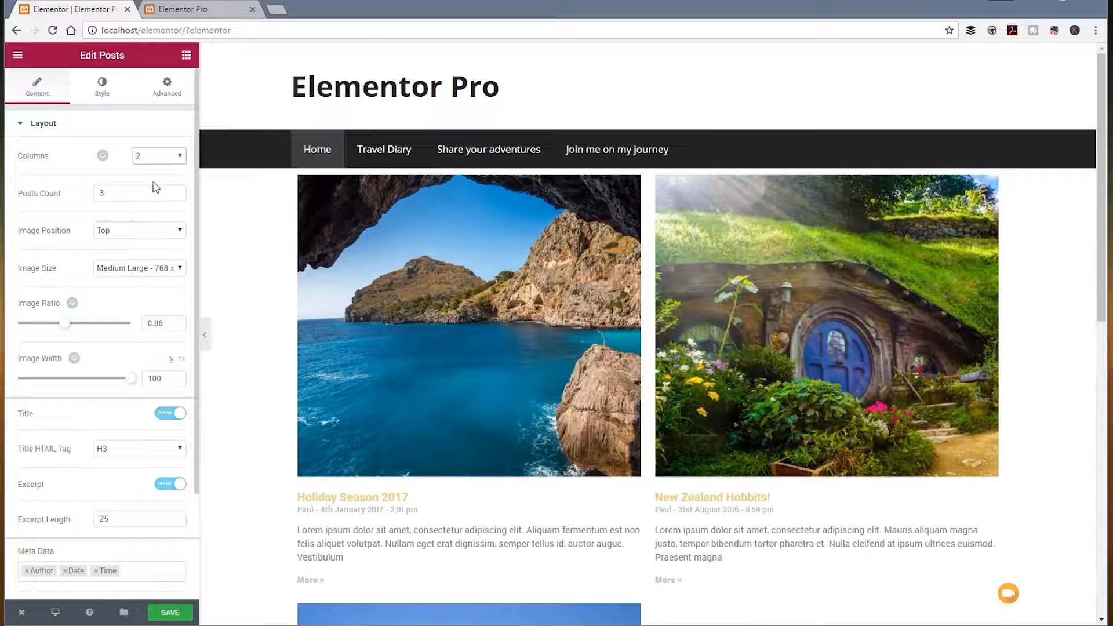
# Step: Increase the posts grid's row gap to 33
pyautogui.click(102, 86)
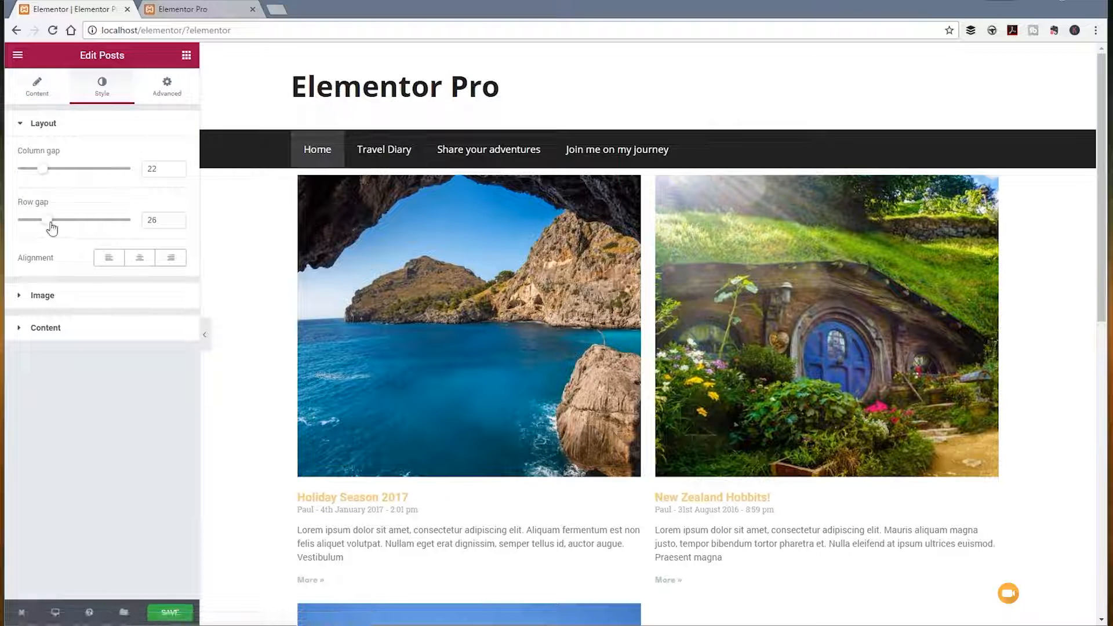
pyautogui.moveTo(51, 226)
pyautogui.mouseDown()
pyautogui.moveTo(116, 236)
pyautogui.moveTo(35, 236)
pyautogui.moveTo(74, 237)
pyautogui.moveTo(58, 236)
pyautogui.mouseUp()
pyautogui.scroll(-5, 415, 430)
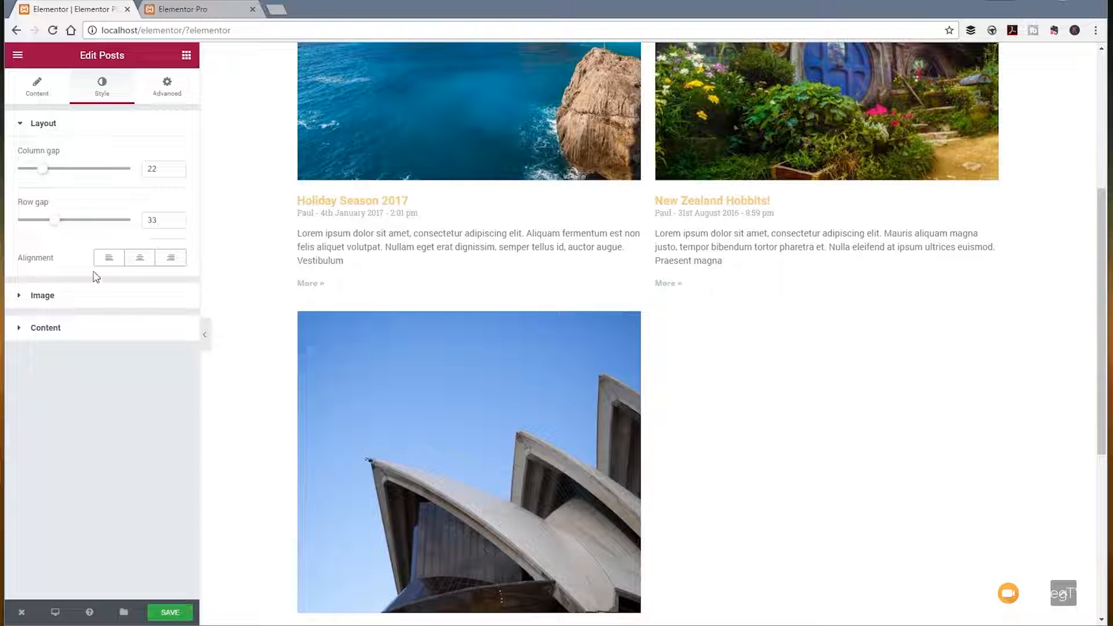
# Step: Set the post titles' color to the green preset #23a455
pyautogui.click(51, 299)
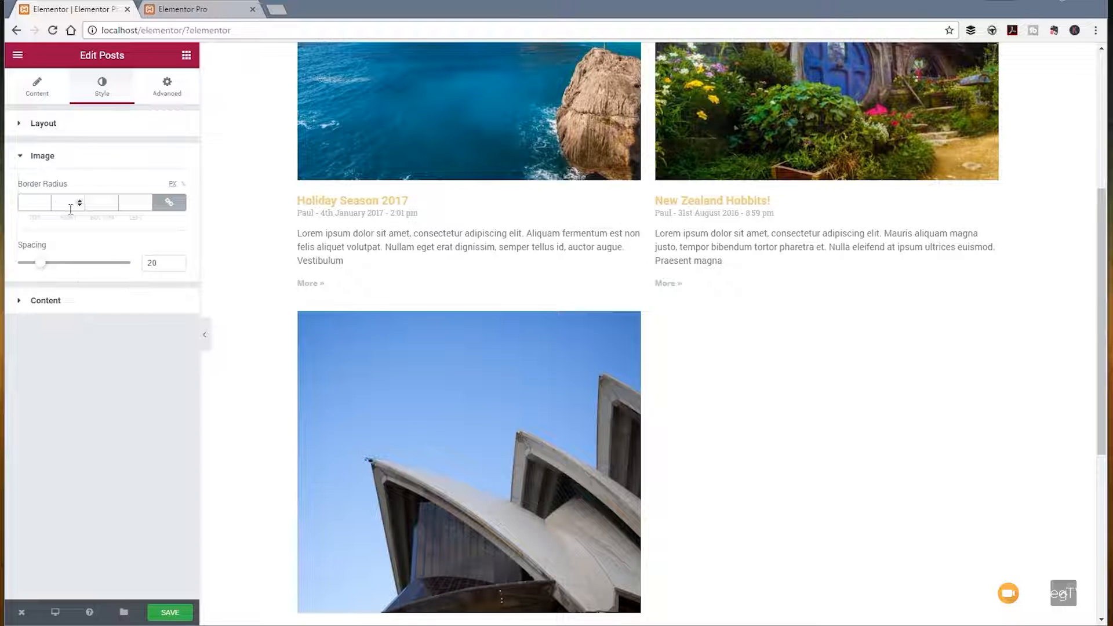
pyautogui.click(53, 312)
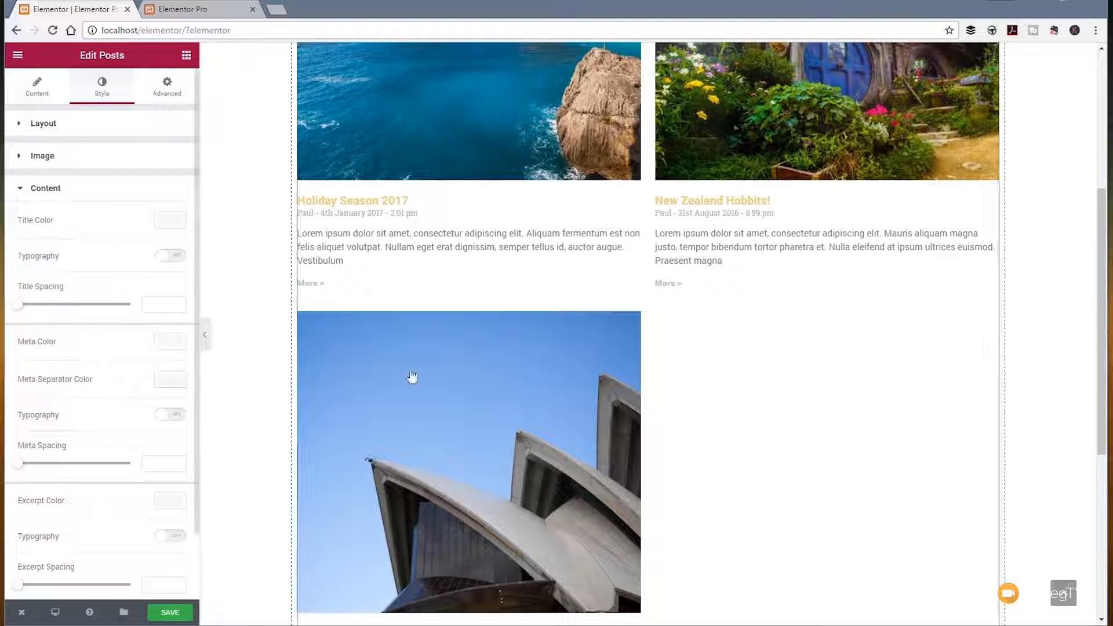
pyautogui.scroll(5, 522, 345)
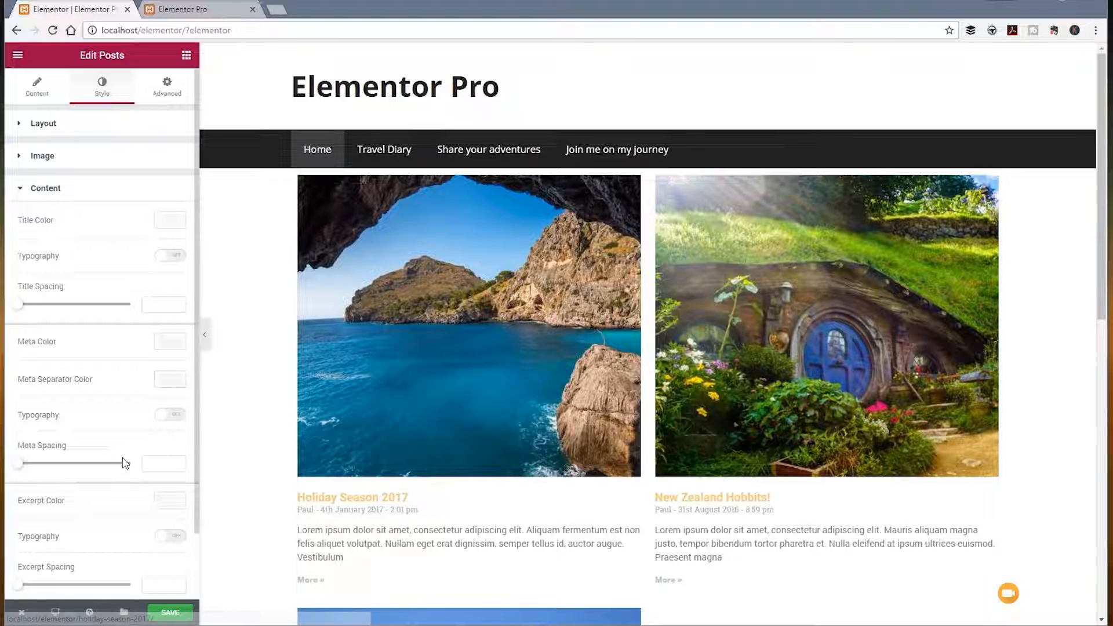
pyautogui.scroll(-1, 123, 296)
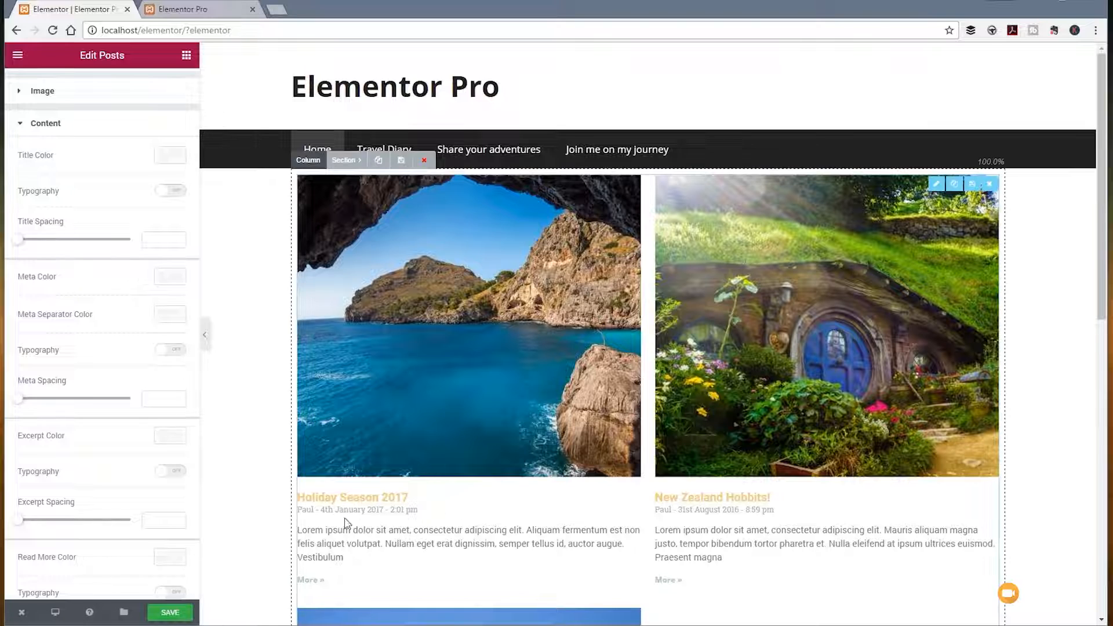
pyautogui.click(167, 163)
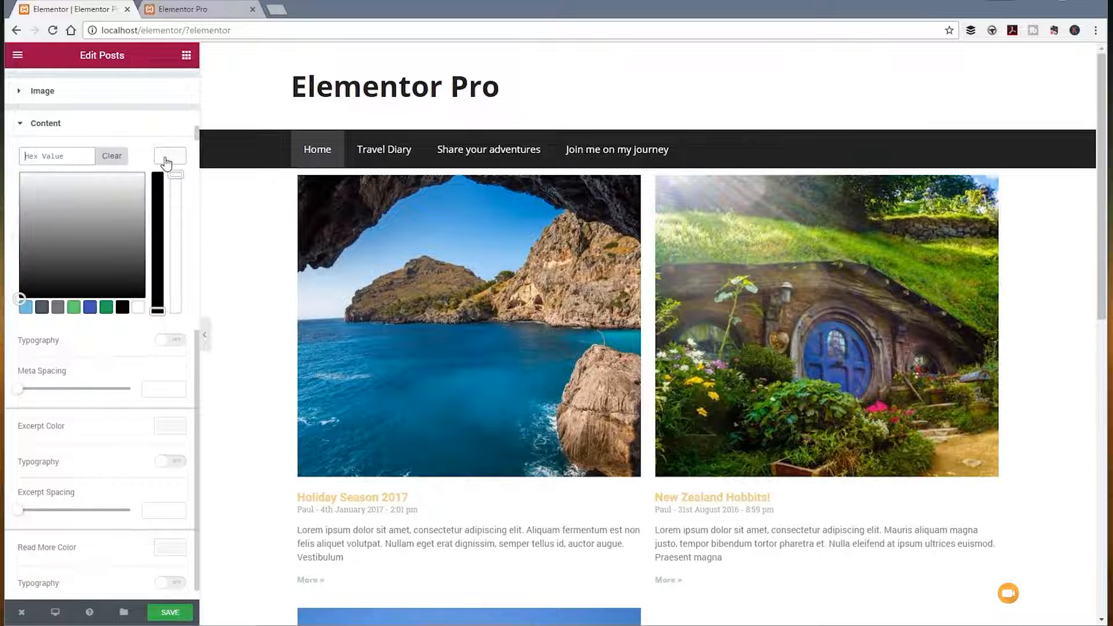
pyautogui.click(106, 307)
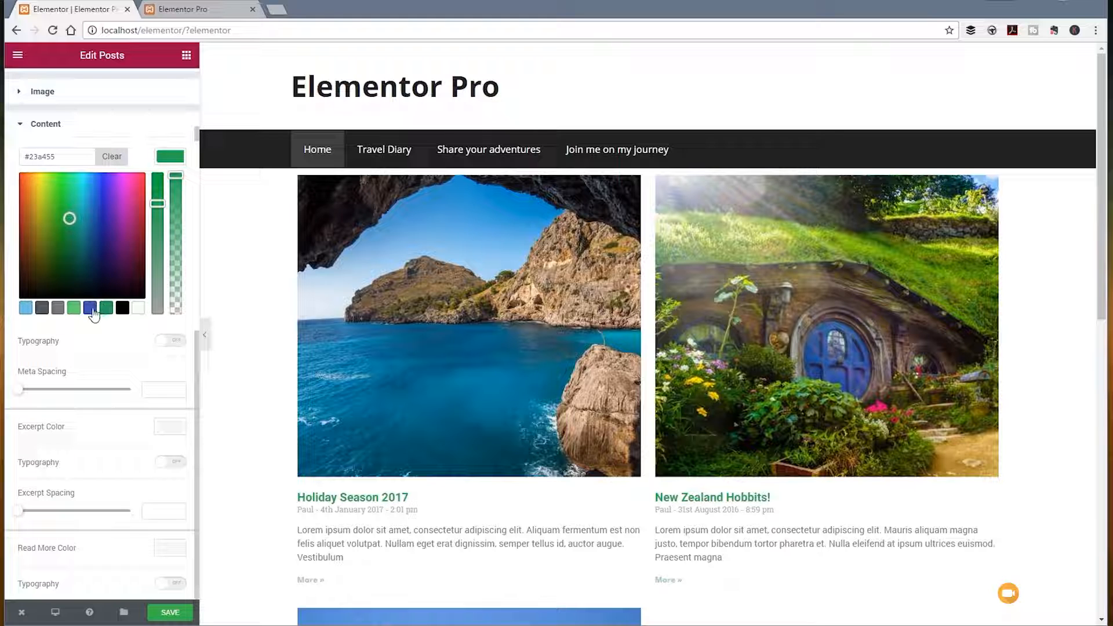
pyautogui.click(162, 165)
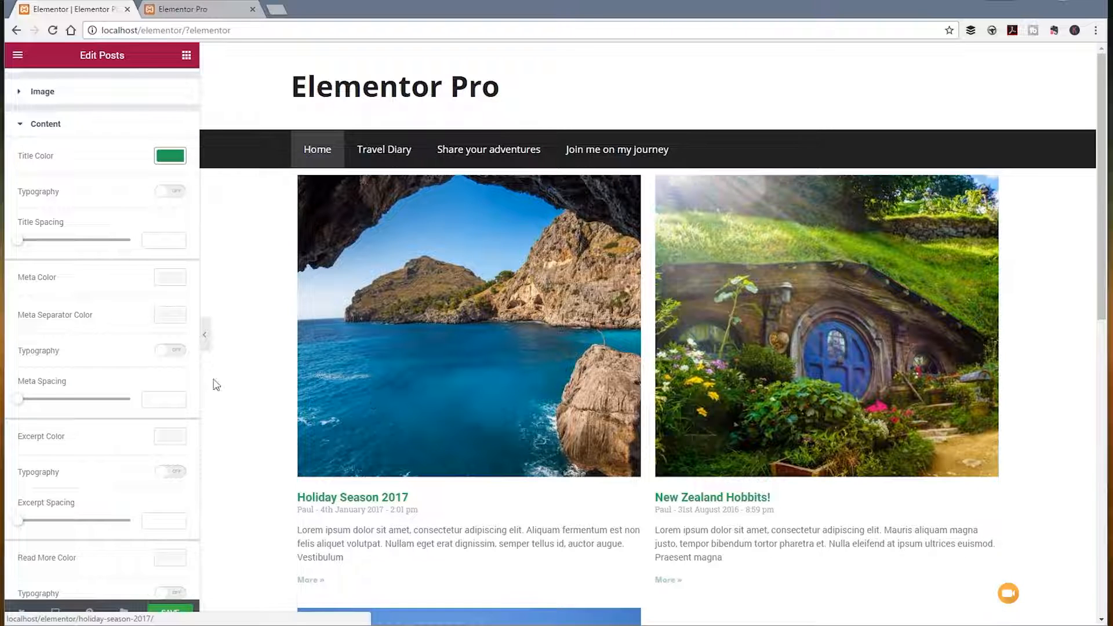
# Step: Enable custom typography for the post titles and set their font family to Raleway
pyautogui.click(175, 192)
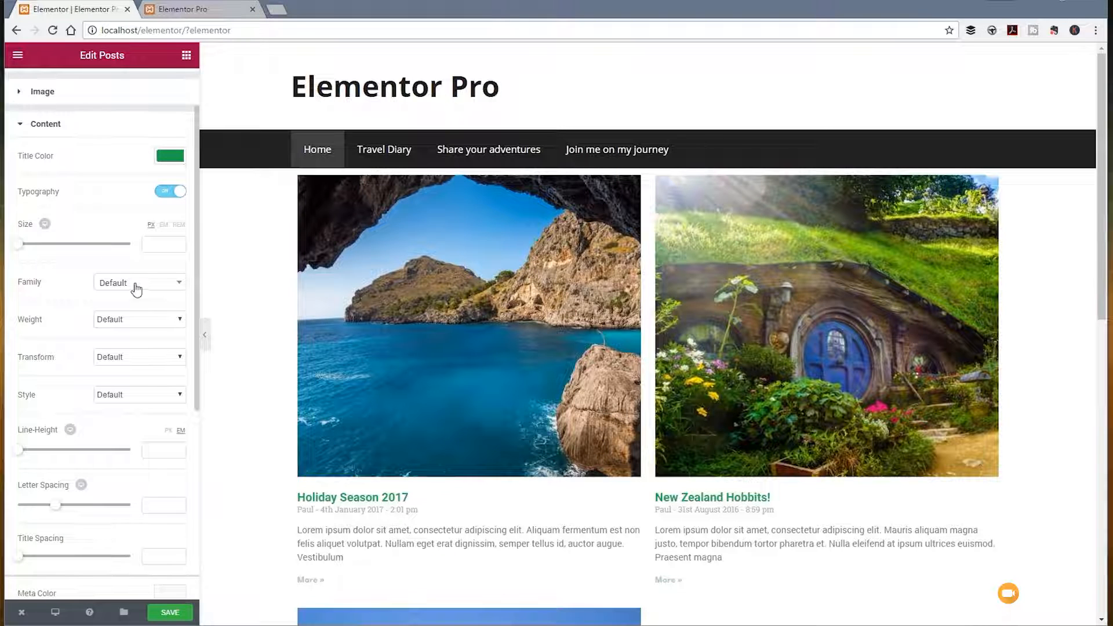
pyautogui.click(137, 285)
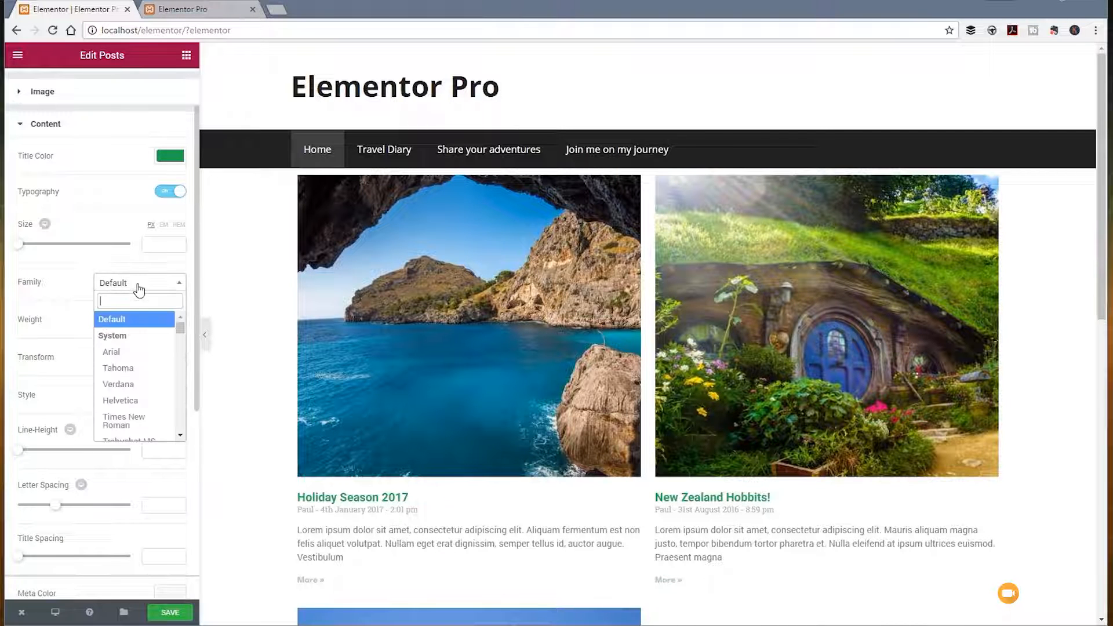
pyautogui.write('rale')
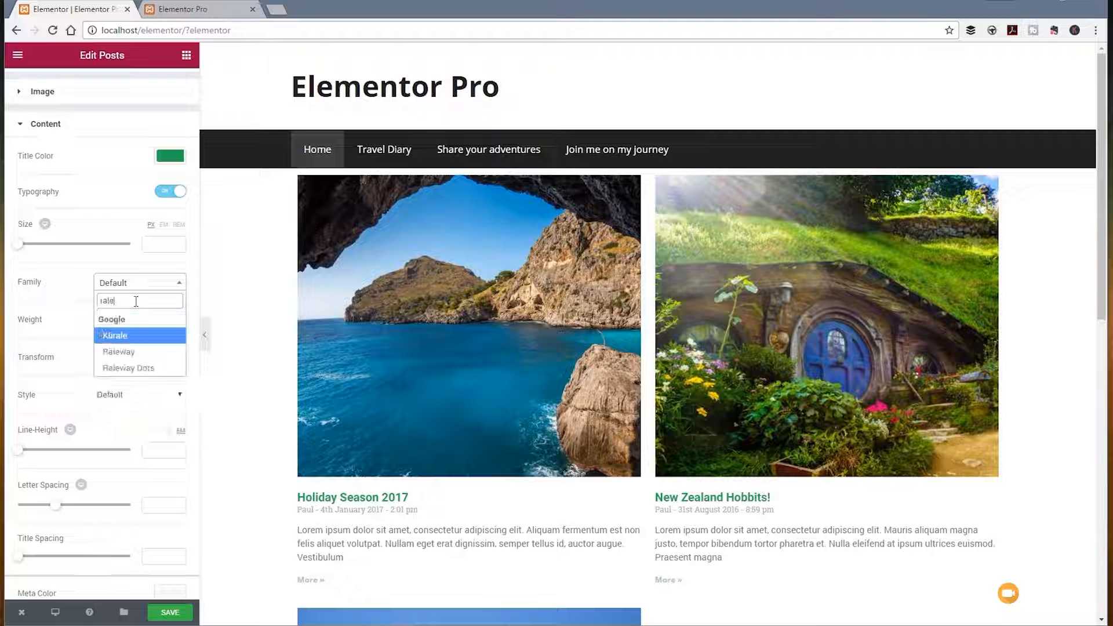
pyautogui.click(119, 351)
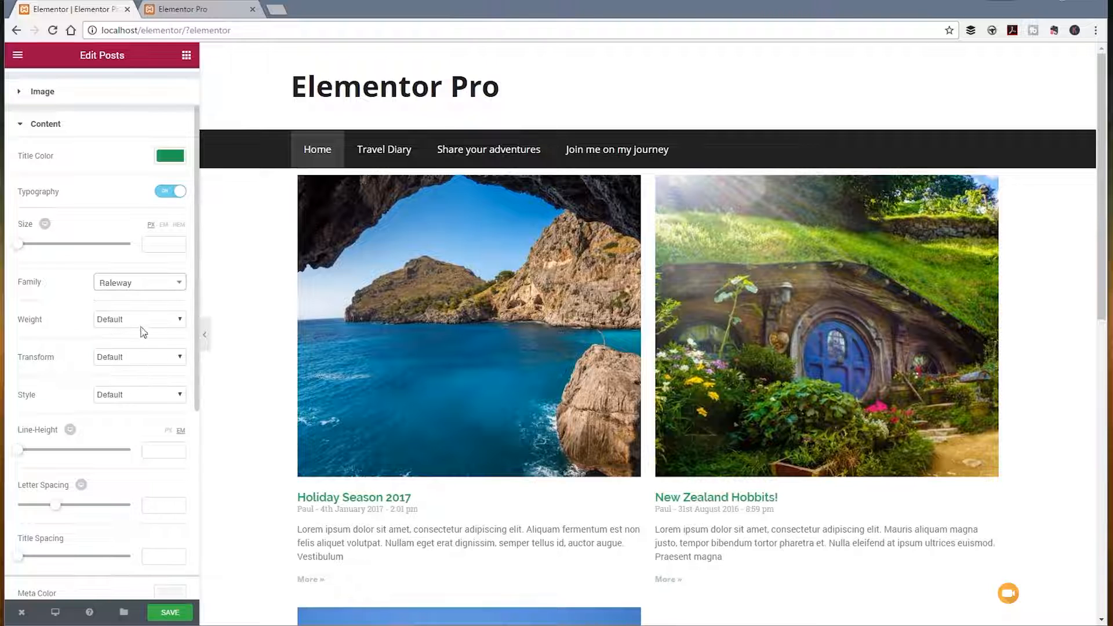
# Step: Set the post titles' font weight to 400 and their style to Italic
pyautogui.click(141, 325)
pyautogui.click(126, 363)
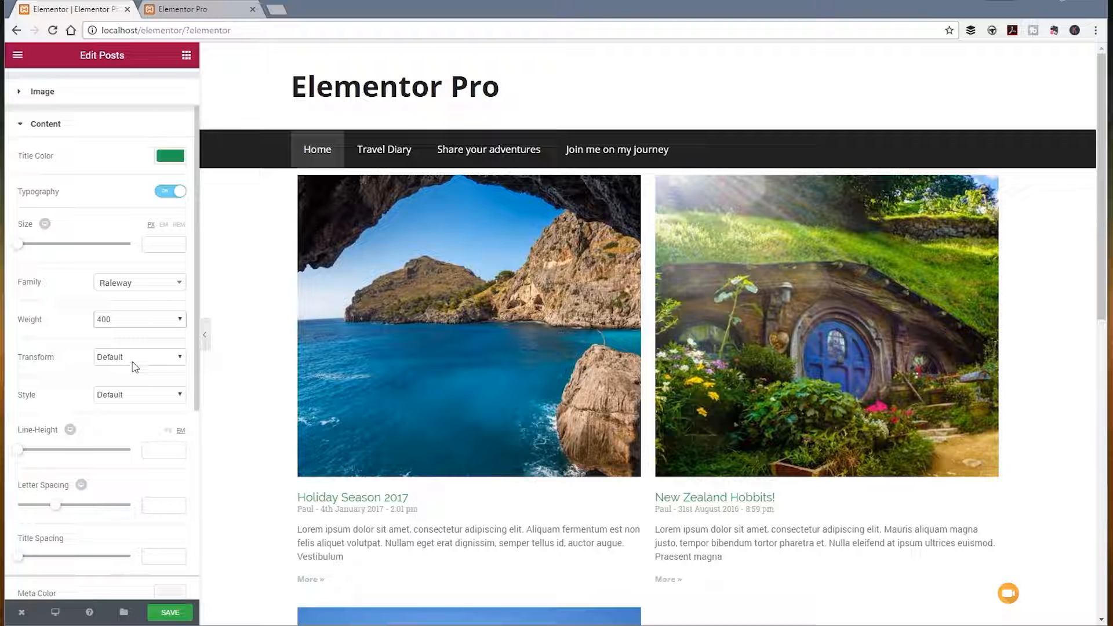
pyautogui.click(133, 397)
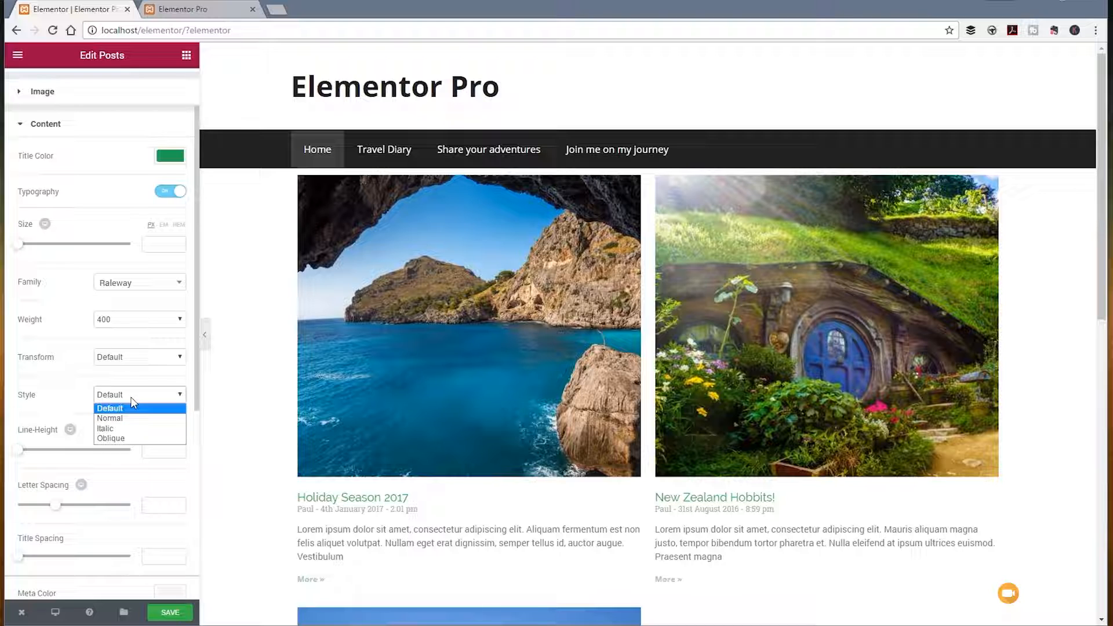
pyautogui.click(129, 429)
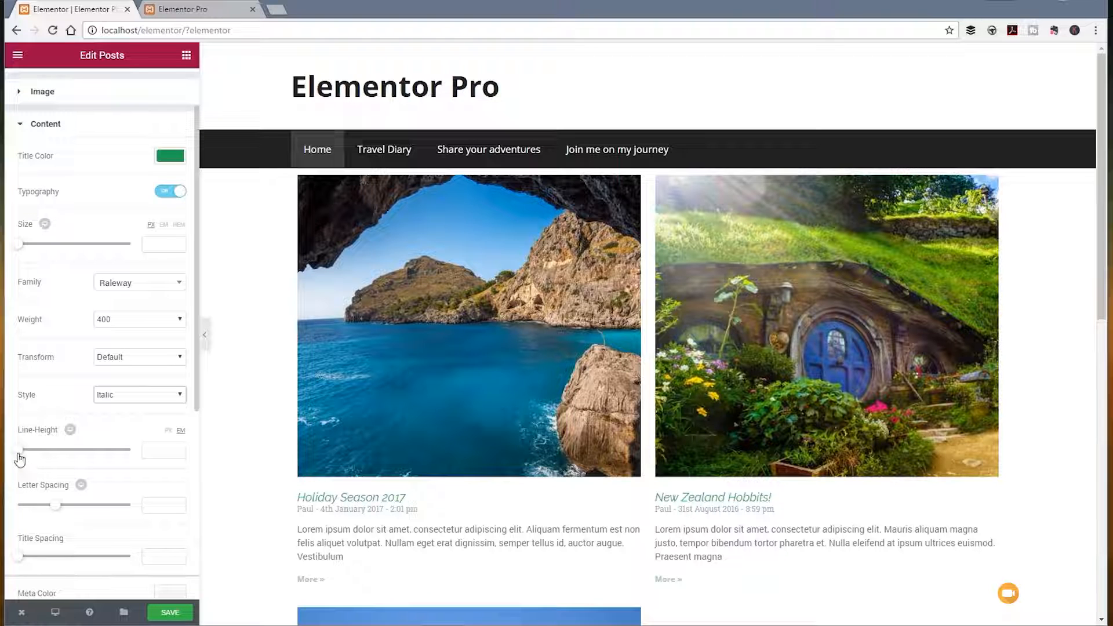
# Step: Set the post titles' font size to 30 px and their line height to 1.5 em
pyautogui.moveTo(21, 454); pyautogui.dragTo(48, 460)
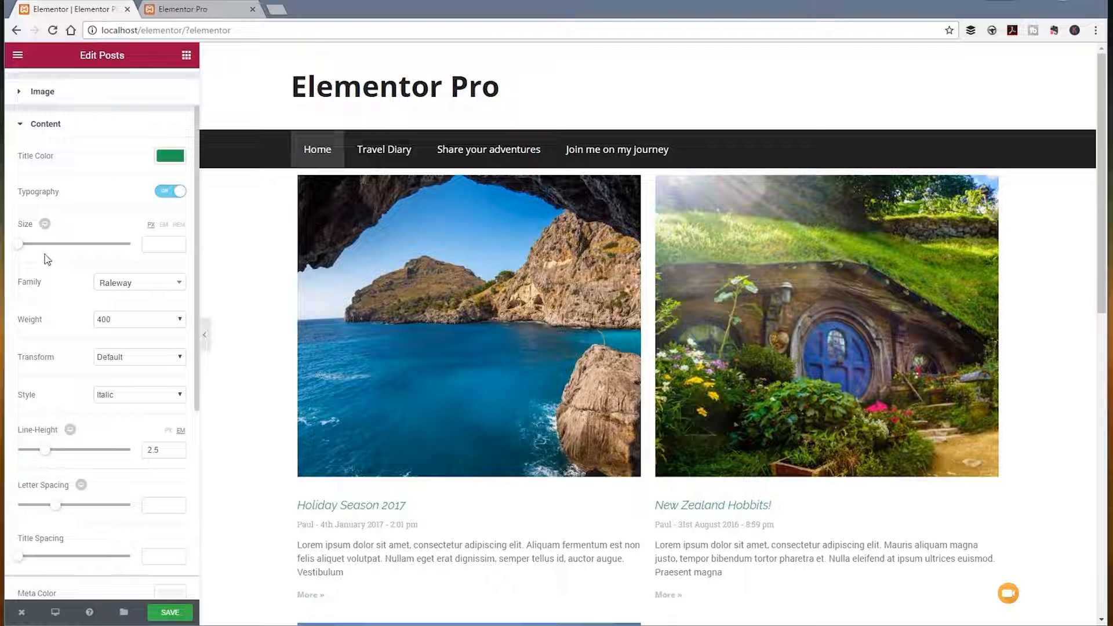
pyautogui.moveTo(21, 246); pyautogui.dragTo(37, 254)
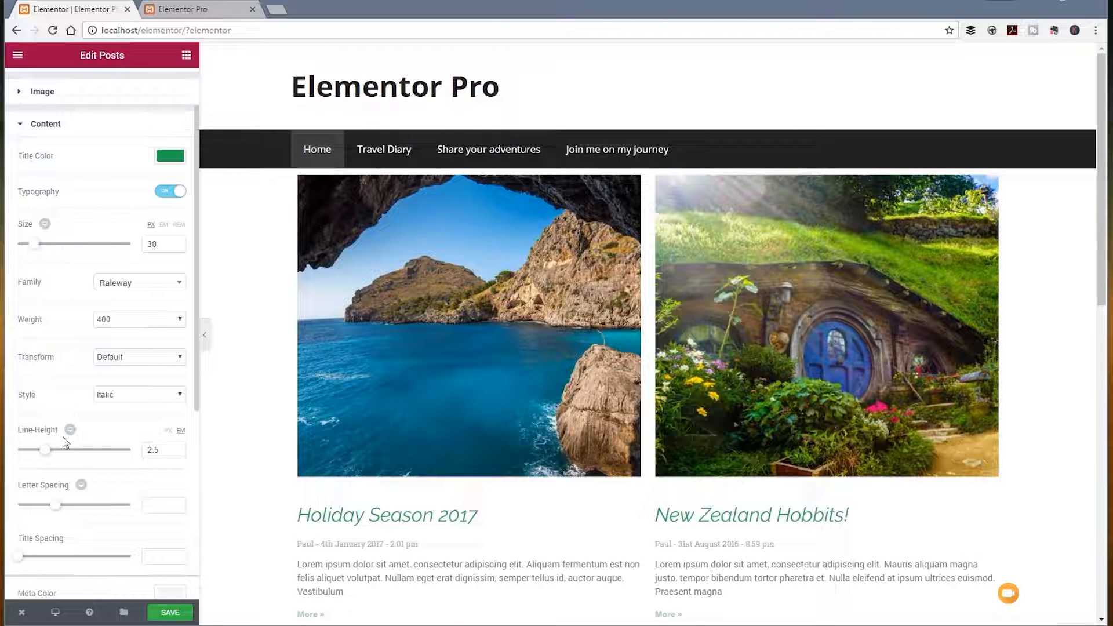
pyautogui.moveTo(45, 450); pyautogui.dragTo(35, 450)
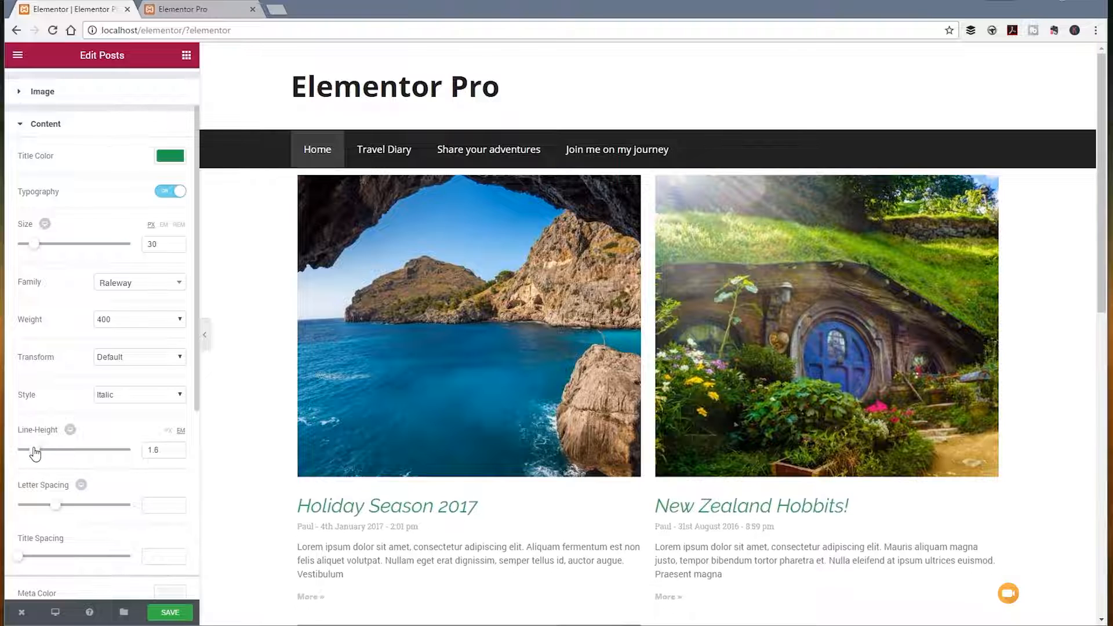
# Step: Adjust the post titles' spacing to letter spacing -2, line height 1.2 em and title spacing 19
pyautogui.moveTo(56, 507)
pyautogui.mouseDown()
pyautogui.moveTo(64, 514)
pyautogui.moveTo(40, 512)
pyautogui.mouseUp()
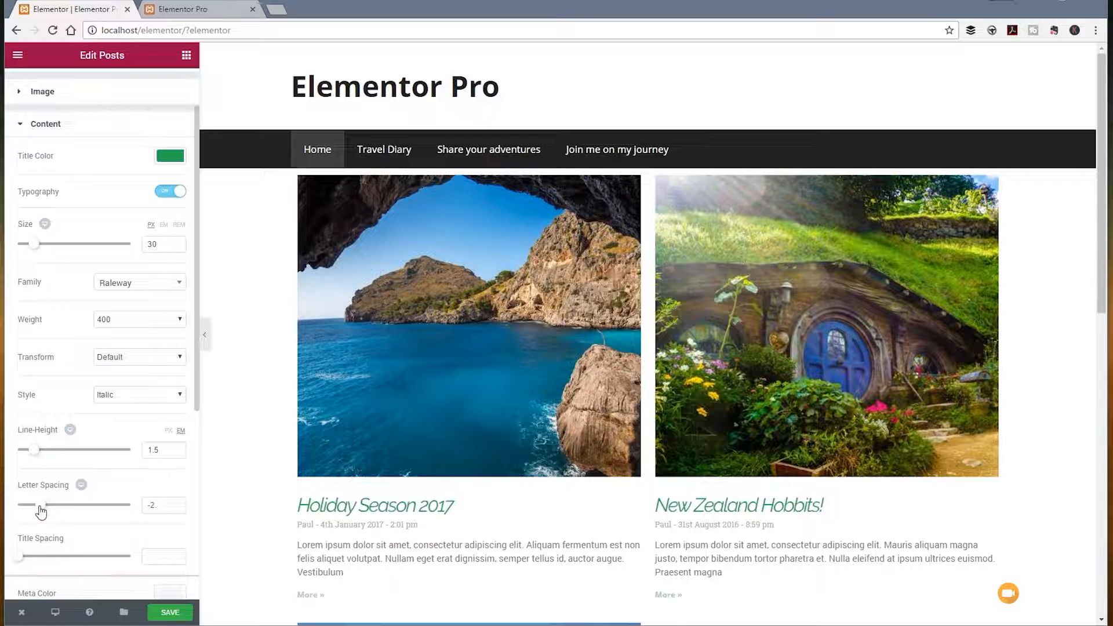
pyautogui.moveTo(23, 562); pyautogui.dragTo(44, 566)
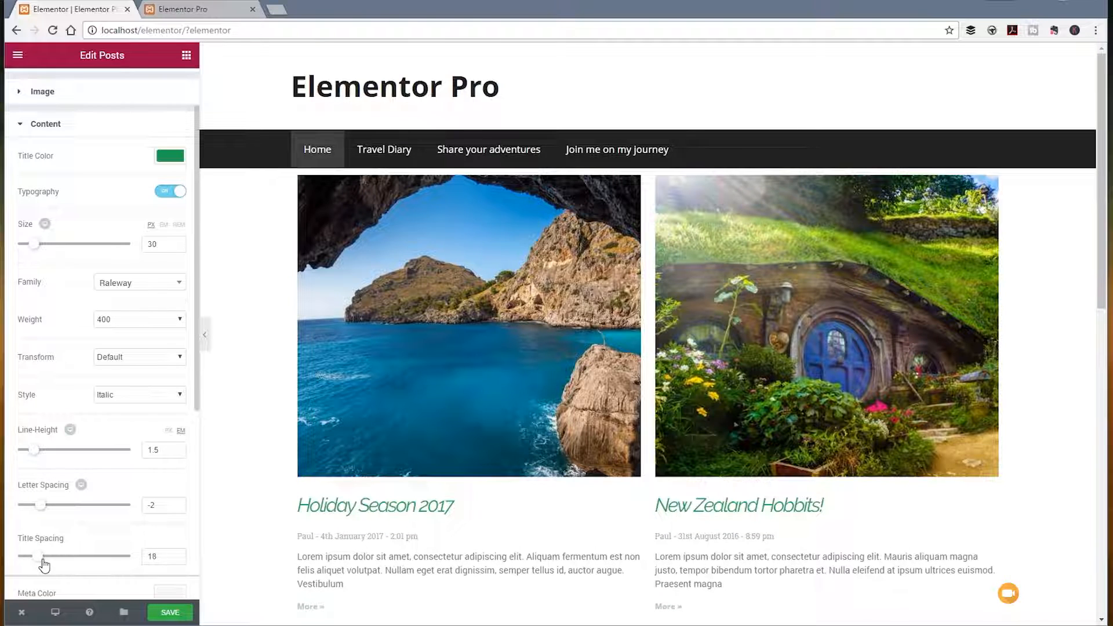
pyautogui.moveTo(34, 454); pyautogui.dragTo(31, 457)
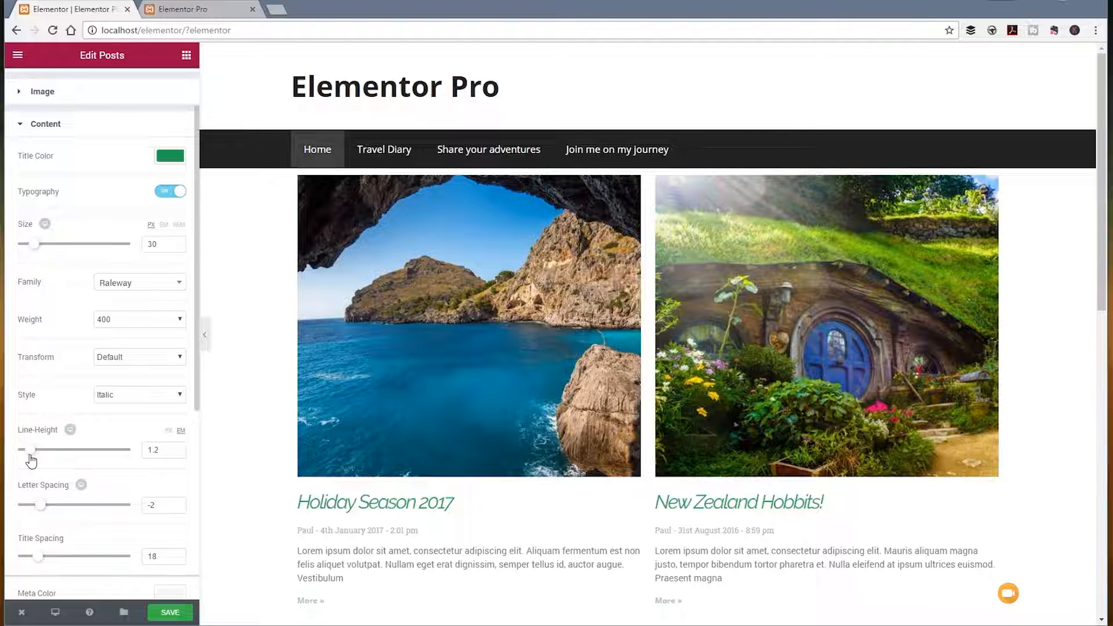
pyautogui.moveTo(37, 558); pyautogui.dragTo(39, 558)
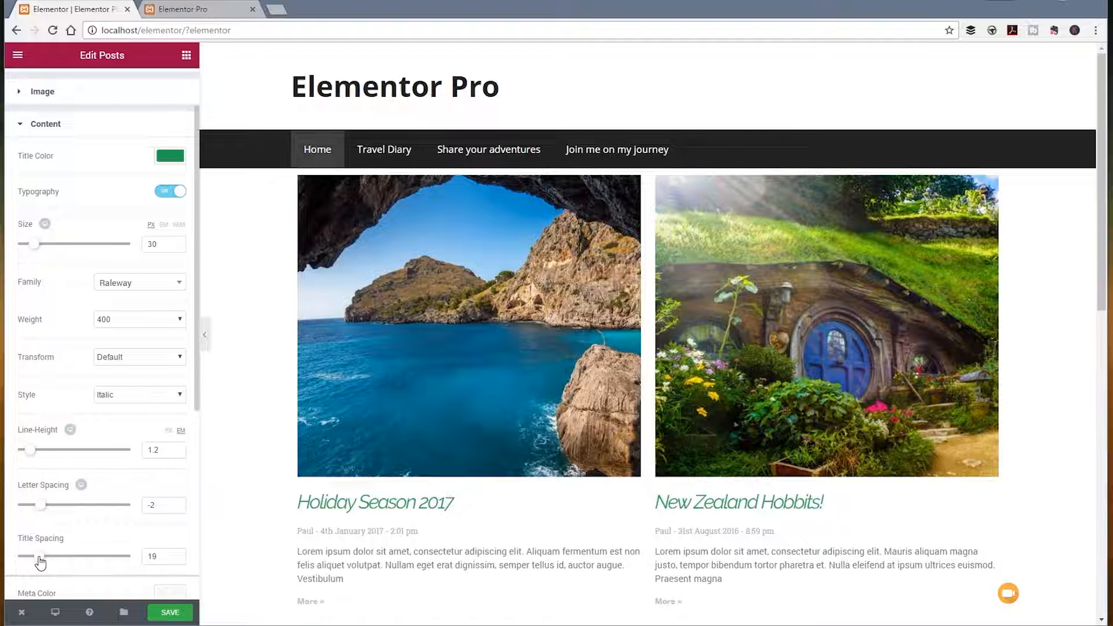
# Step: Set the color of the posts' meta data to the dark grey preset #54595f
pyautogui.click(21, 131)
pyautogui.click(21, 129)
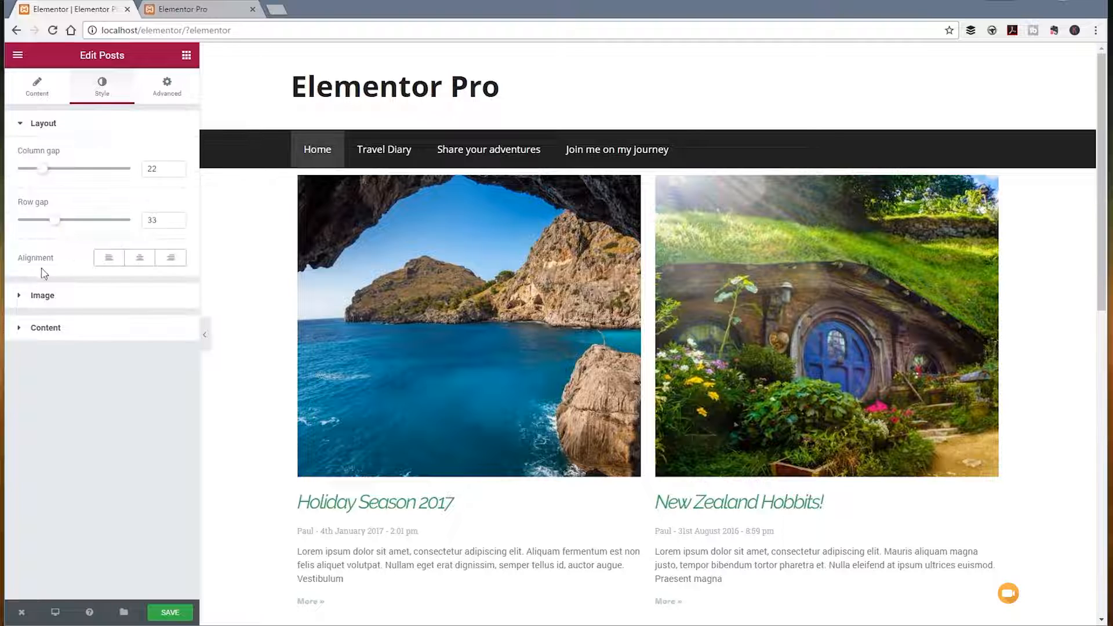
pyautogui.click(22, 328)
pyautogui.scroll(-7, 96, 420)
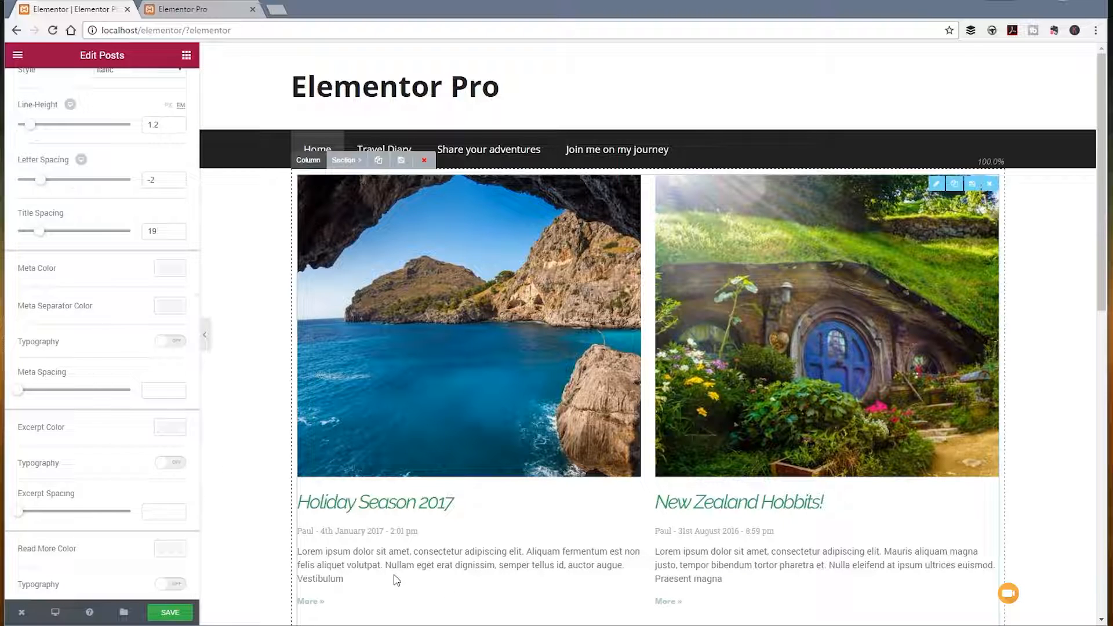
pyautogui.scroll(-2, 377, 568)
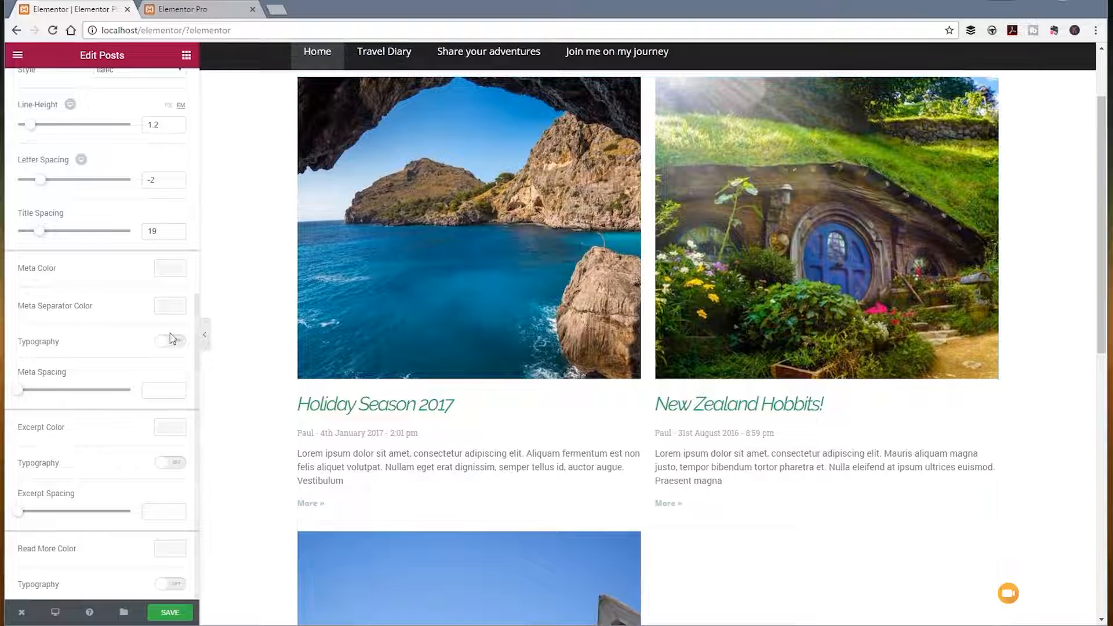
pyautogui.click(178, 270)
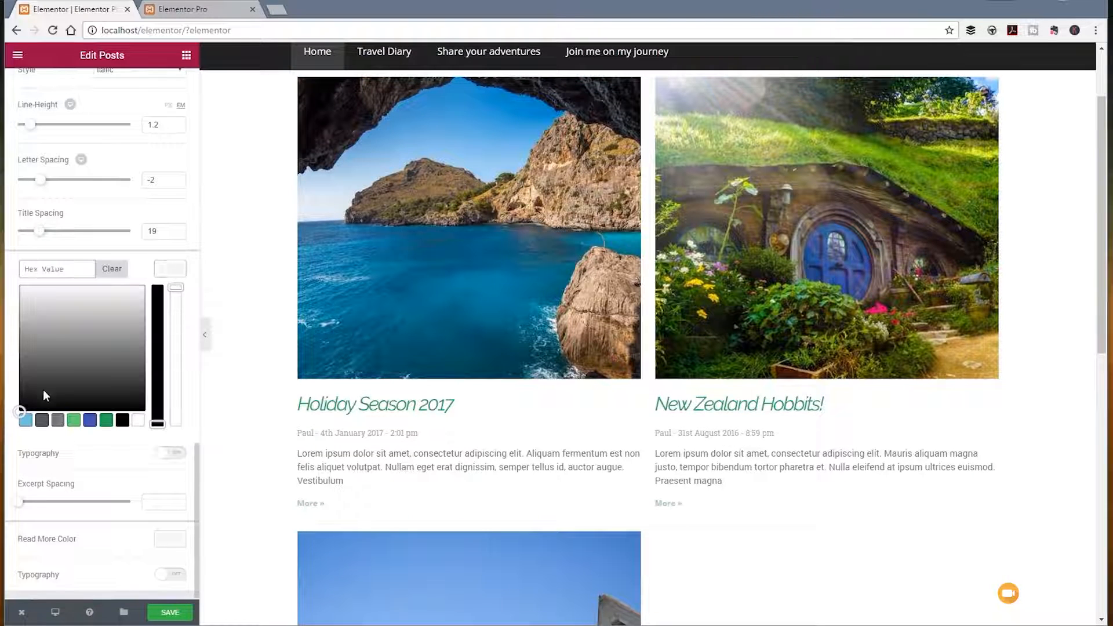
pyautogui.click(42, 420)
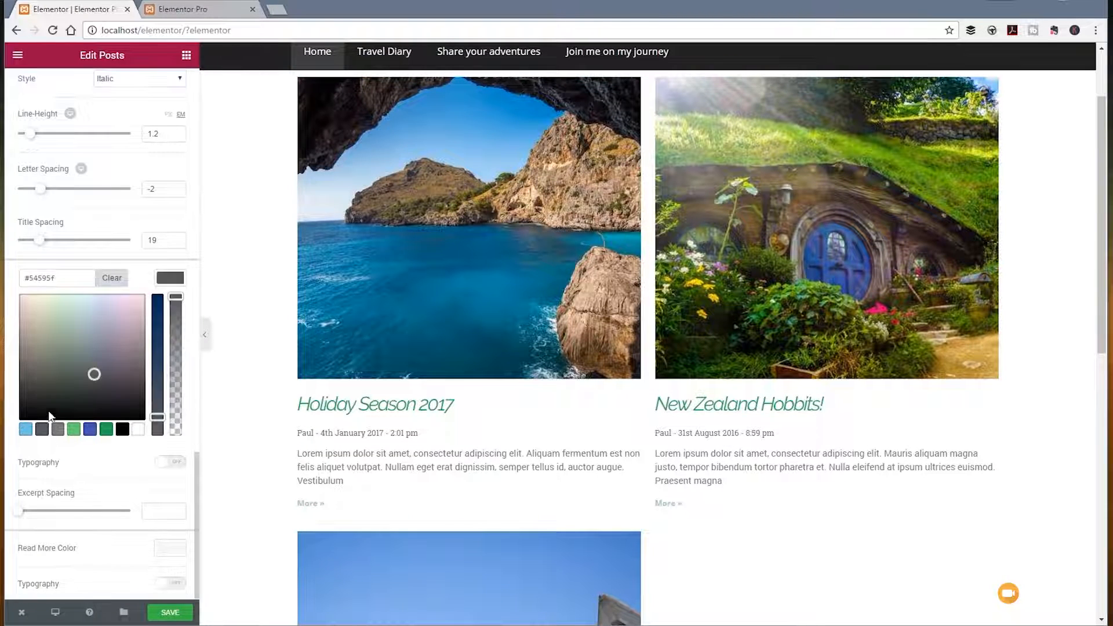
pyautogui.click(168, 281)
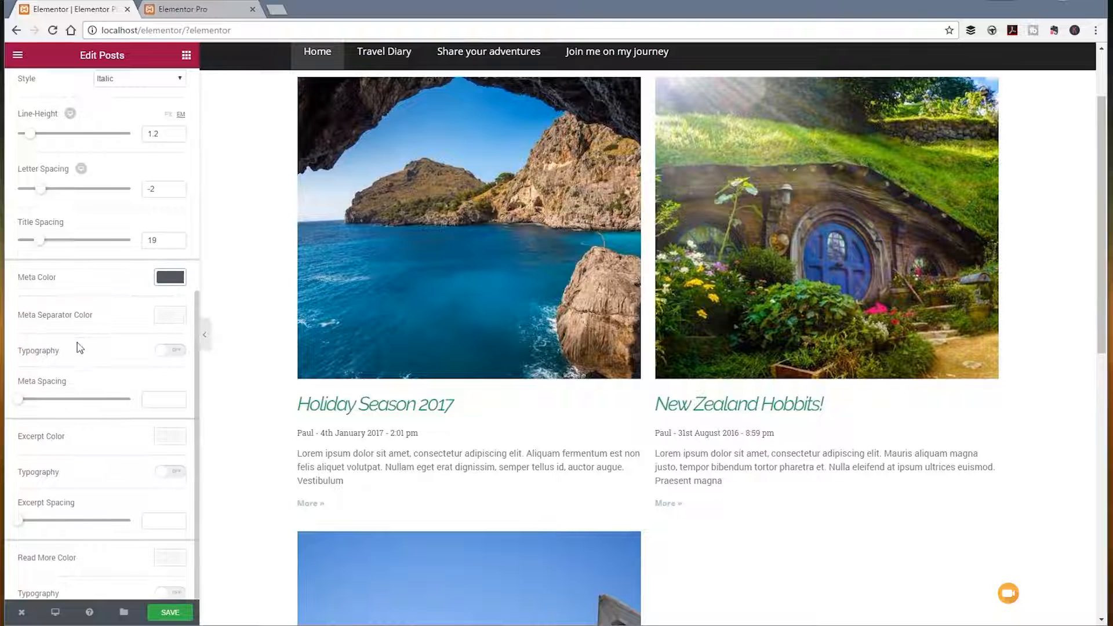
# Step: Set the meta separator color to the light blue preset #6ec1e4
pyautogui.click(167, 318)
pyautogui.click(29, 472)
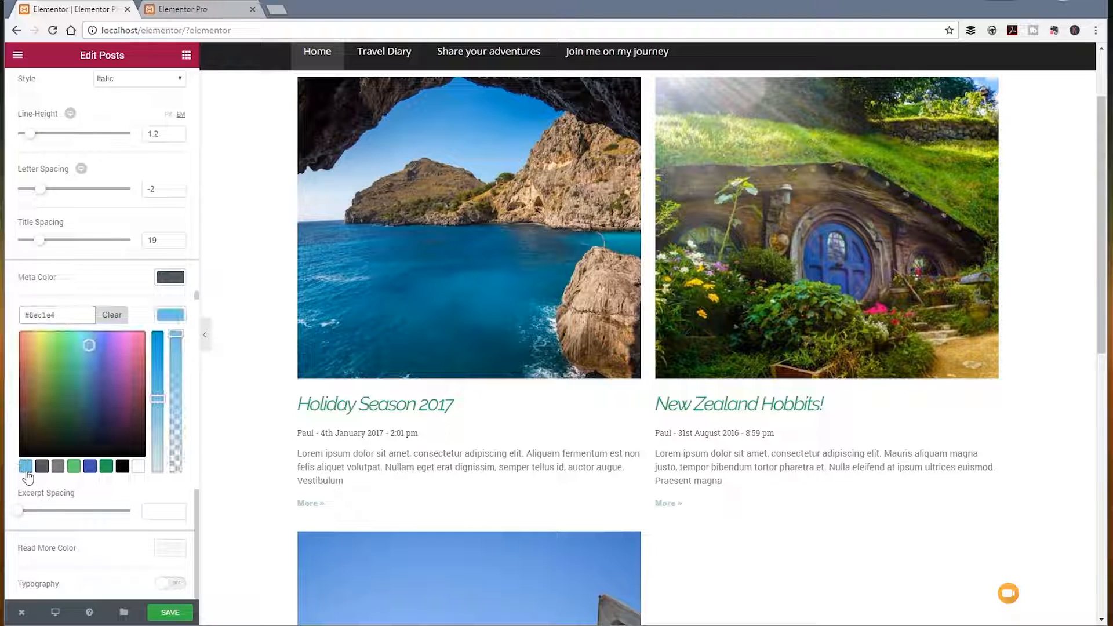
pyautogui.click(177, 316)
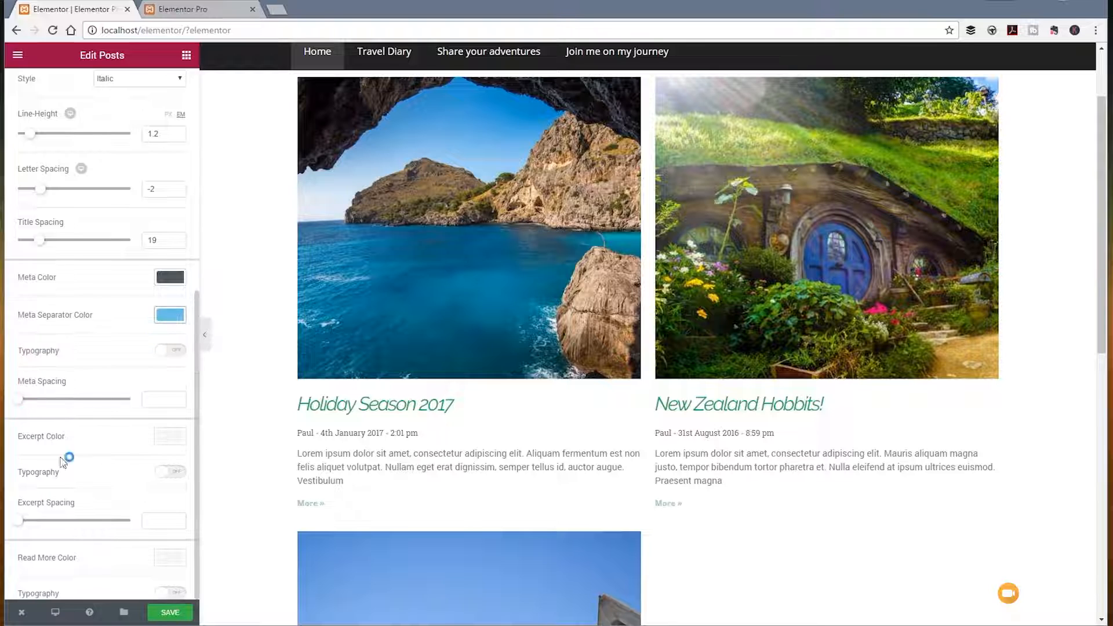
# Step: Examine the excerpt and Read More style settings and the widget's advanced element style and responsive visibility options
pyautogui.click(120, 446)
pyautogui.scroll(-1, 114, 451)
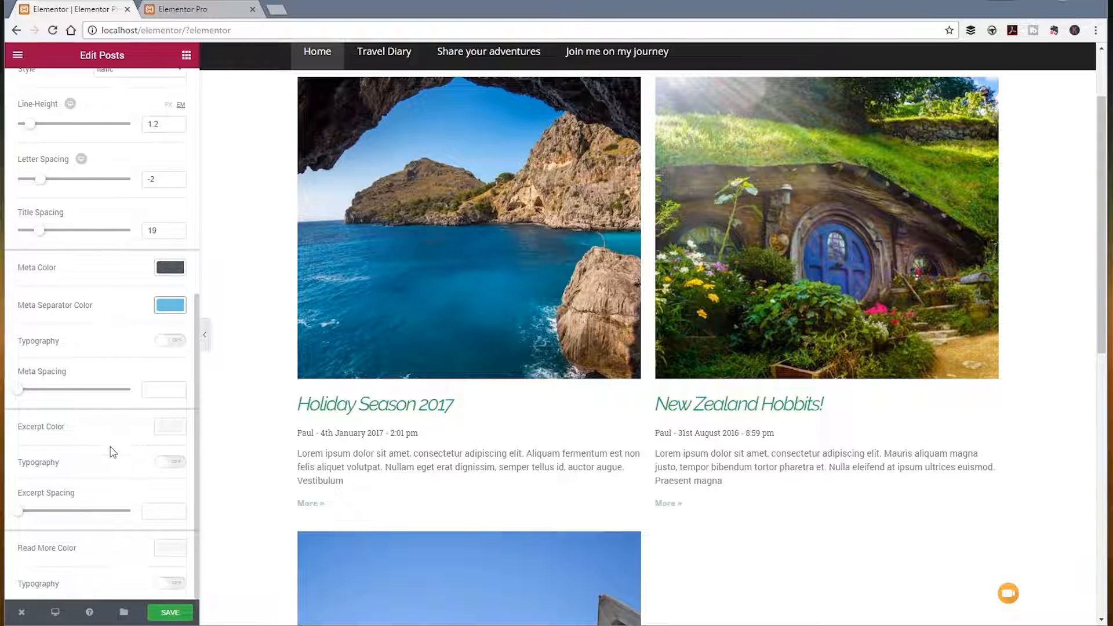
pyautogui.scroll(7, 87, 492)
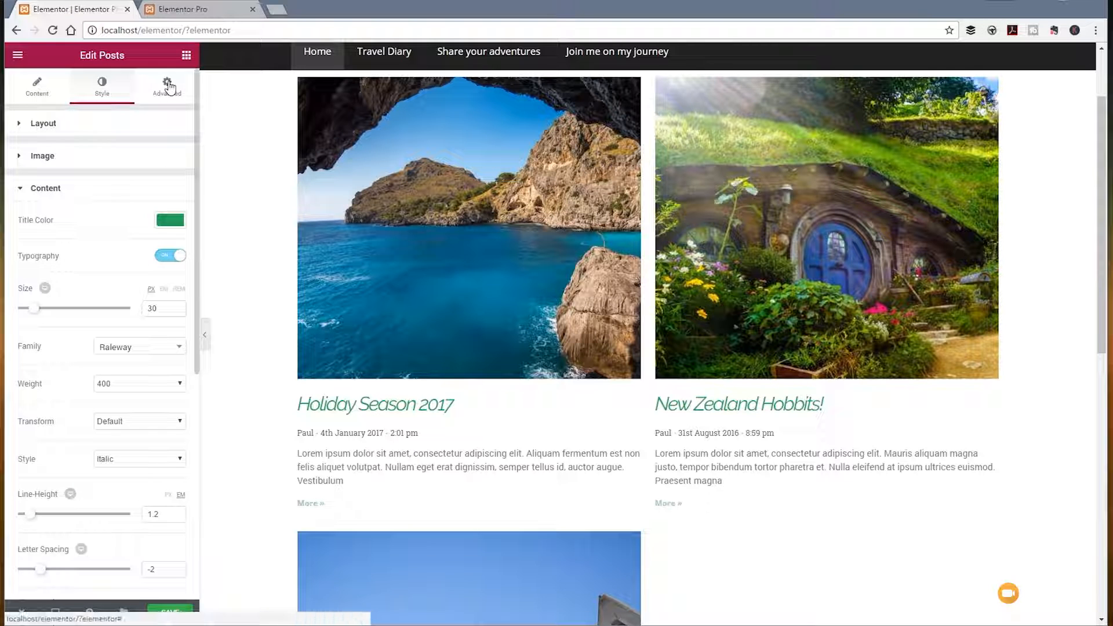
pyautogui.click(167, 87)
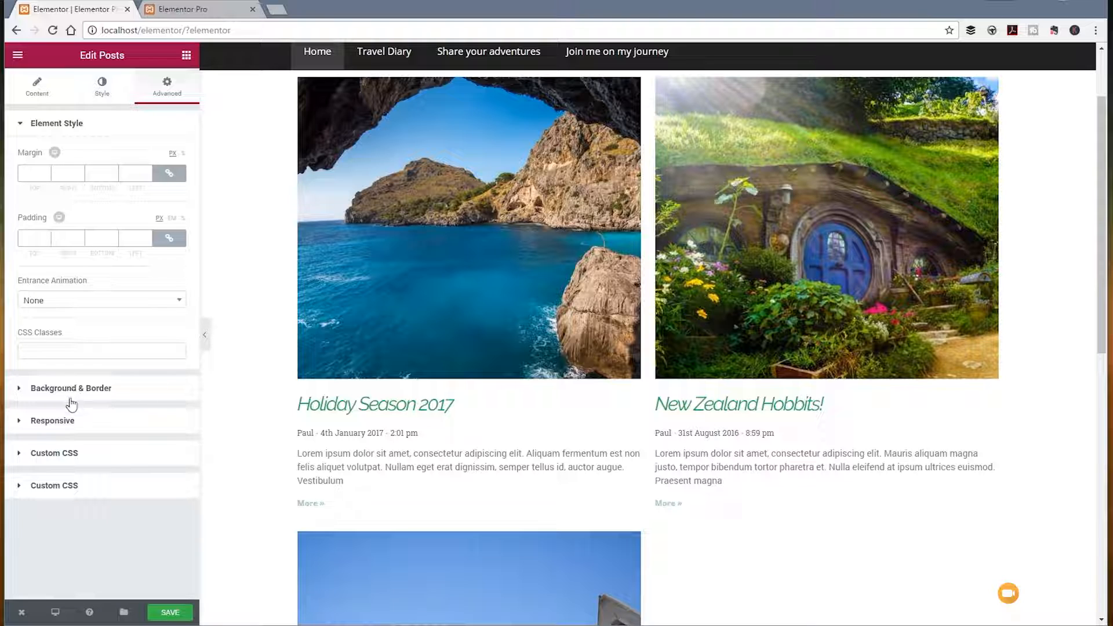
pyautogui.click(65, 421)
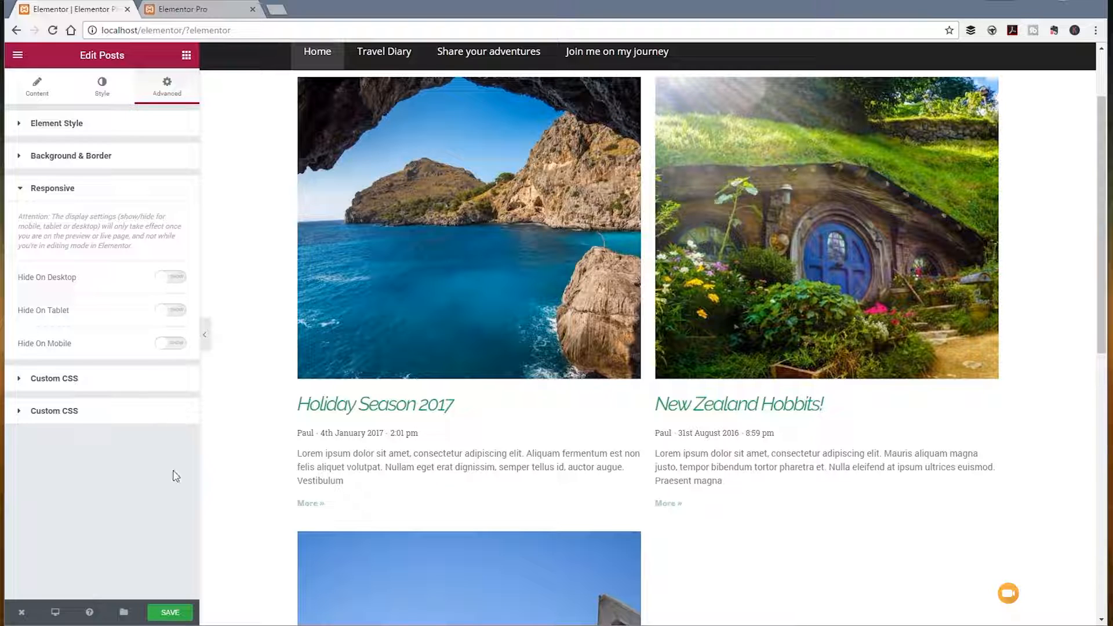
# Step: Save the page and preview the posts layout at tablet and mobile sizes, ending in the desktop view
pyautogui.click(171, 613)
pyautogui.click(55, 613)
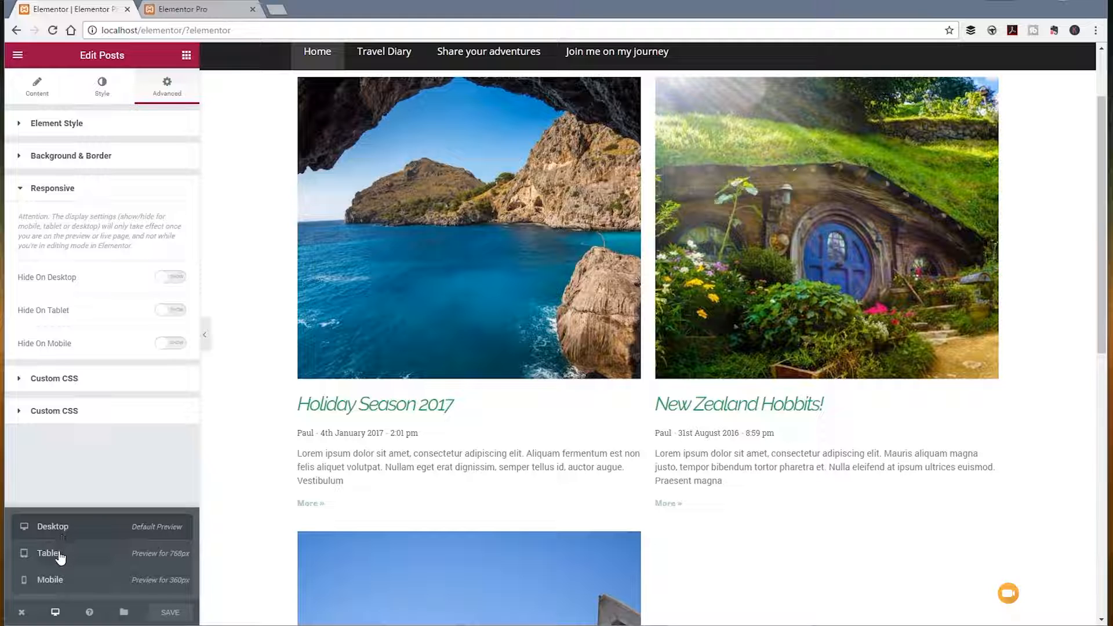
pyautogui.click(60, 557)
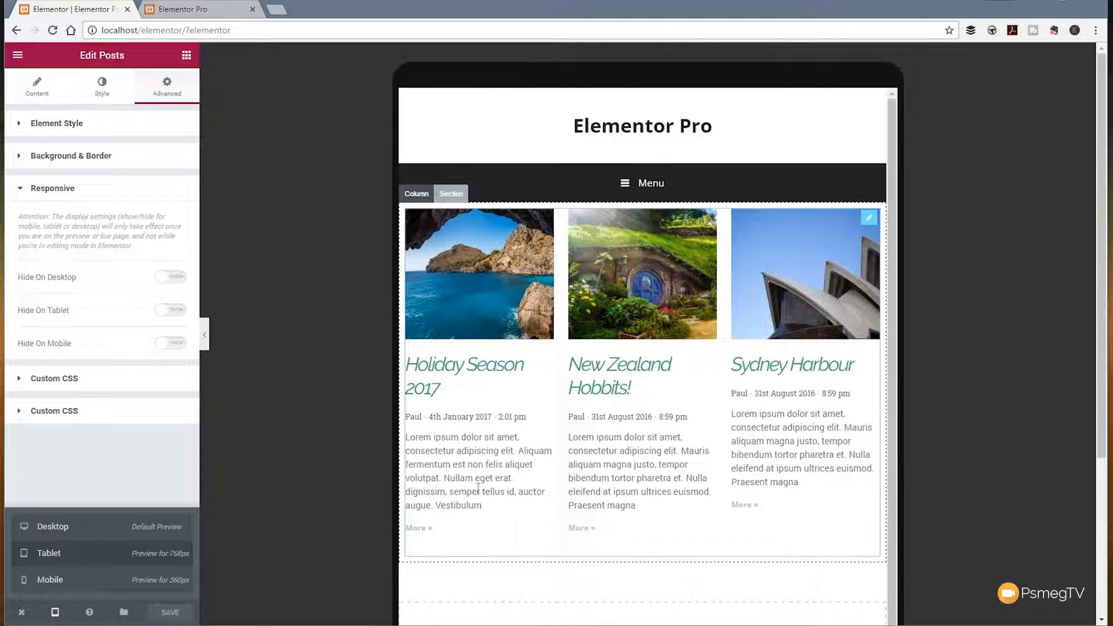
pyautogui.click(57, 583)
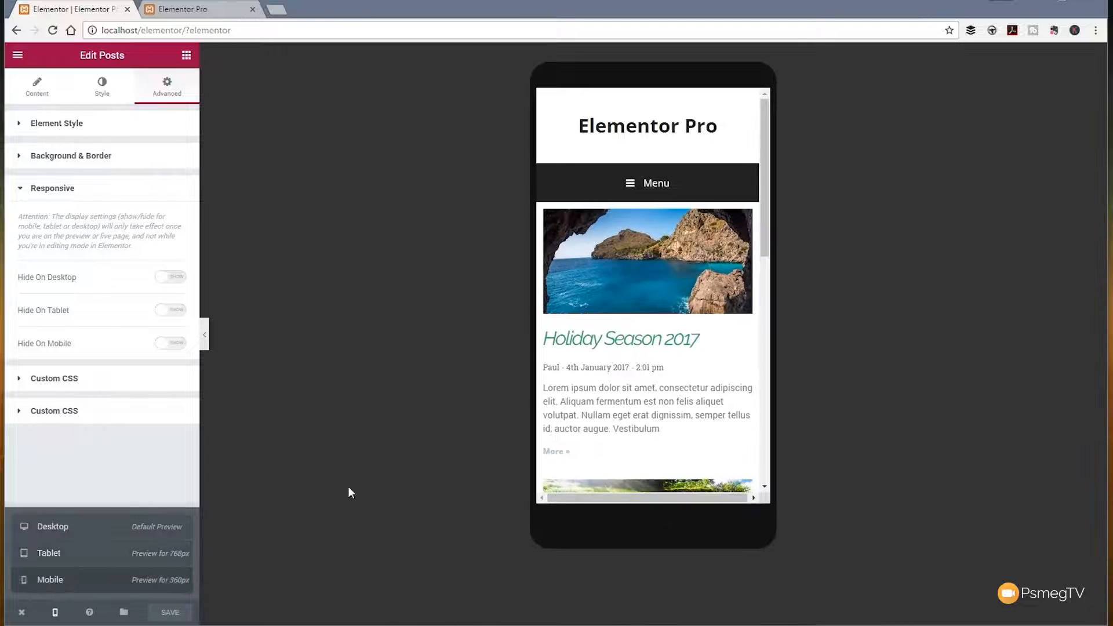
pyautogui.scroll(-5, 704, 341)
pyautogui.scroll(-5, 704, 342)
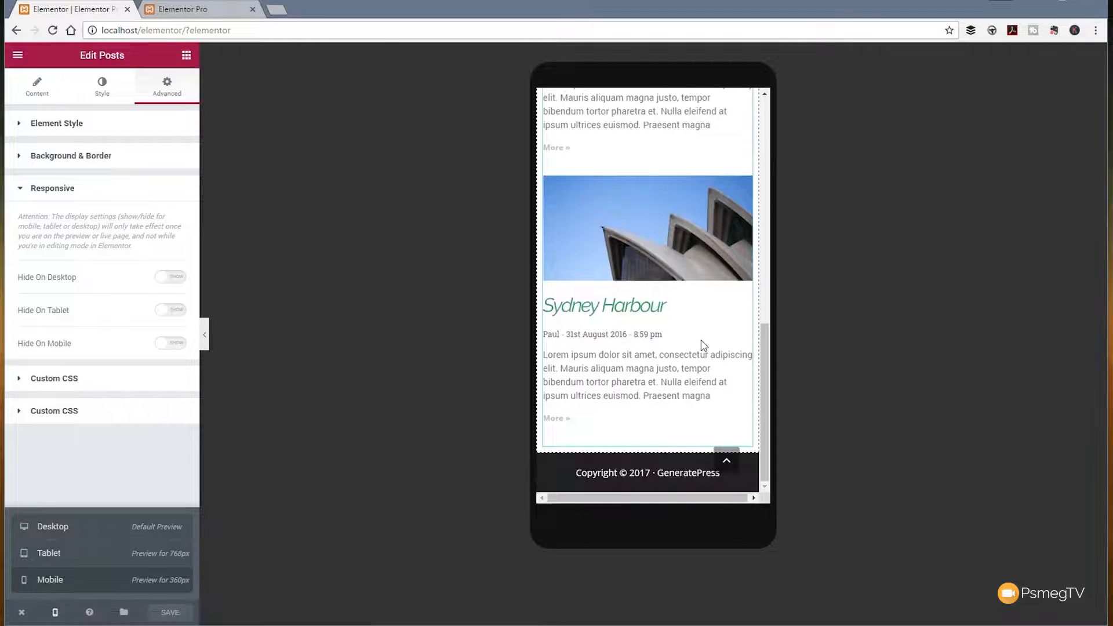
pyautogui.scroll(8, 704, 341)
pyautogui.scroll(2, 703, 346)
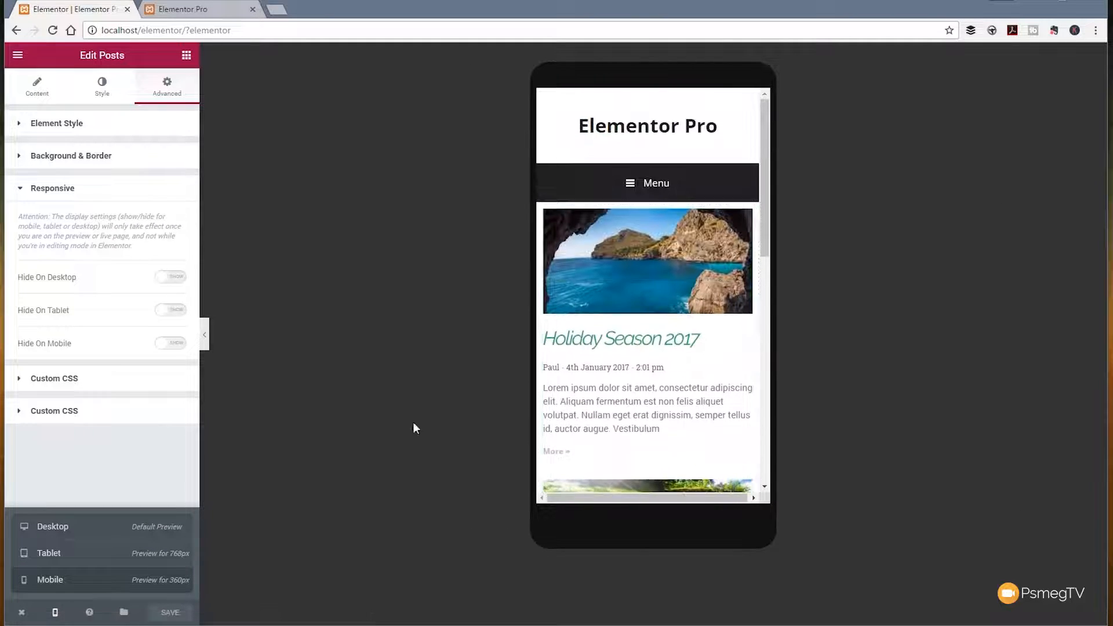
pyautogui.click(55, 529)
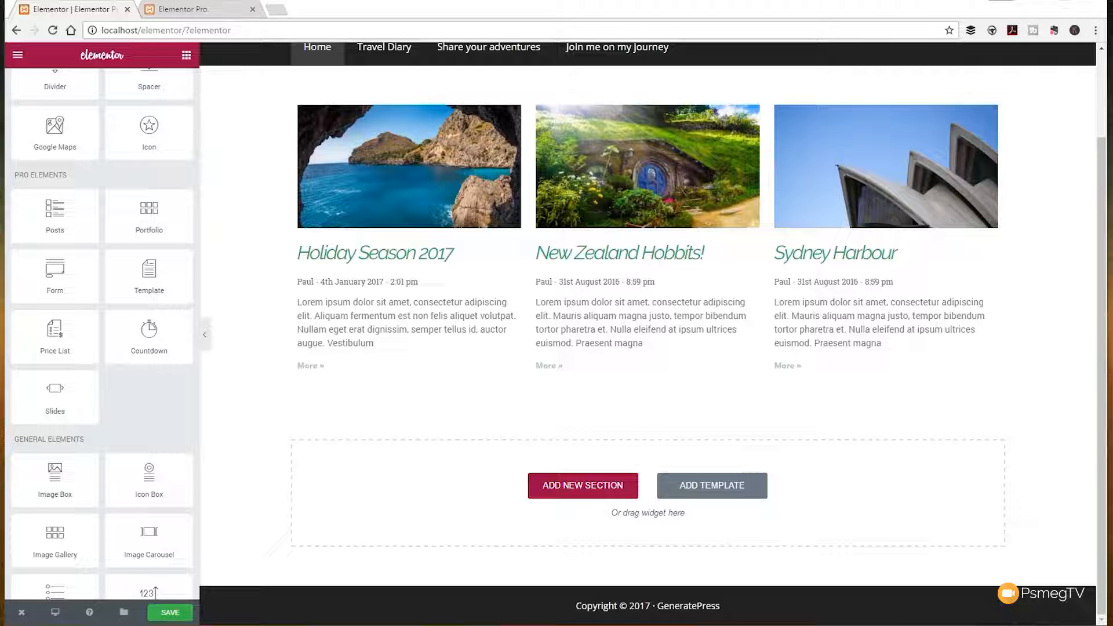
# Step: Add a Portfolio widget in a new section below the posts and compare it with the Posts widget
pyautogui.moveTo(149, 226); pyautogui.dragTo(355, 493)
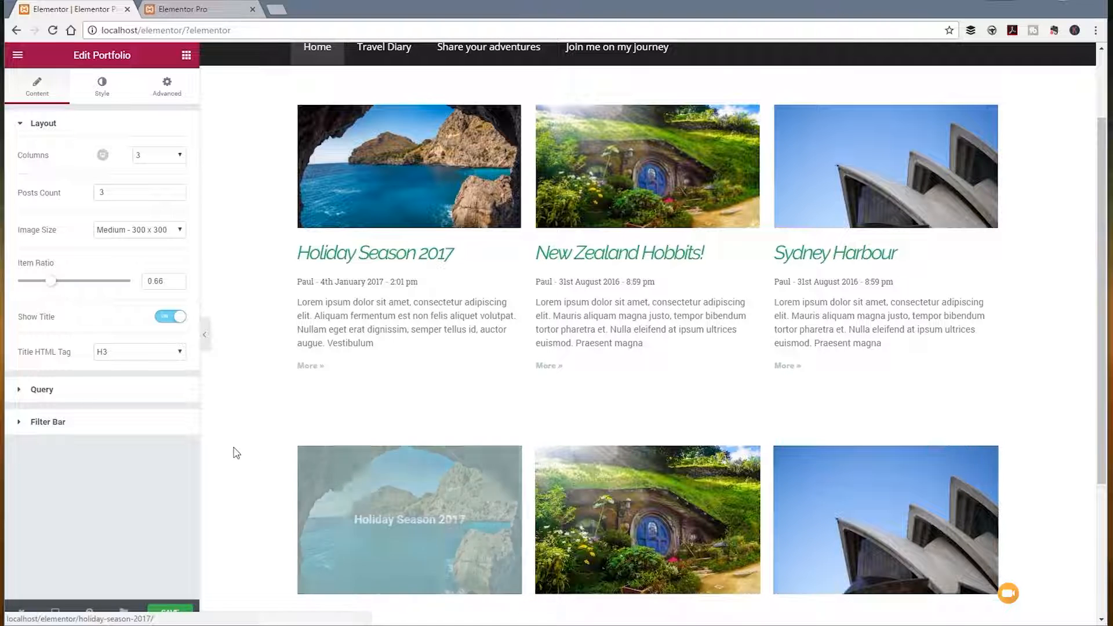
pyautogui.scroll(-2, 236, 449)
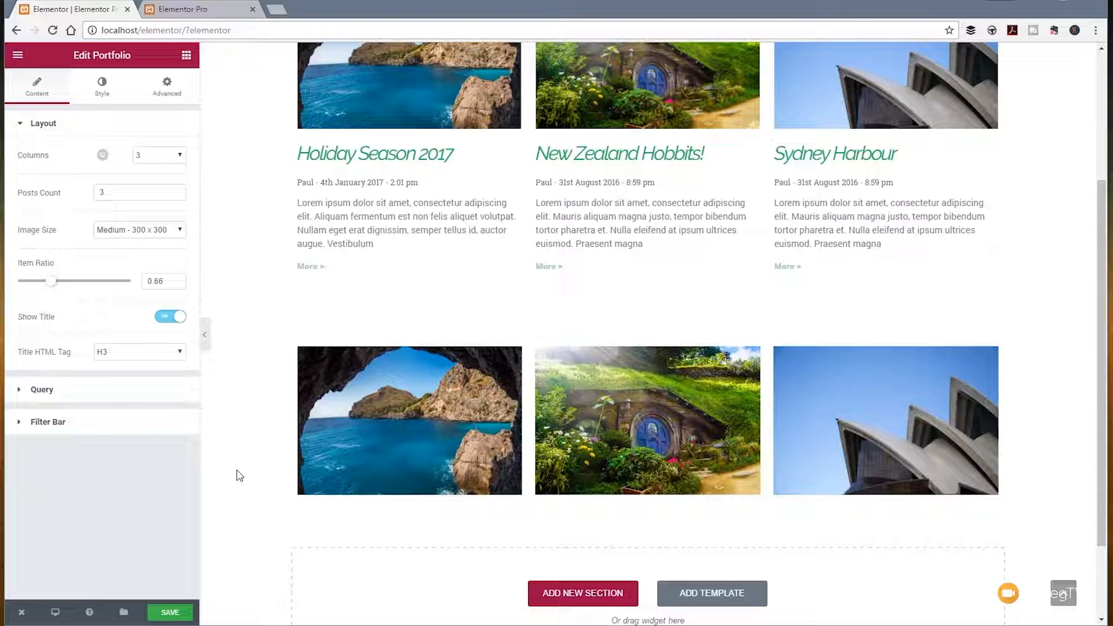
pyautogui.scroll(3, 346, 271)
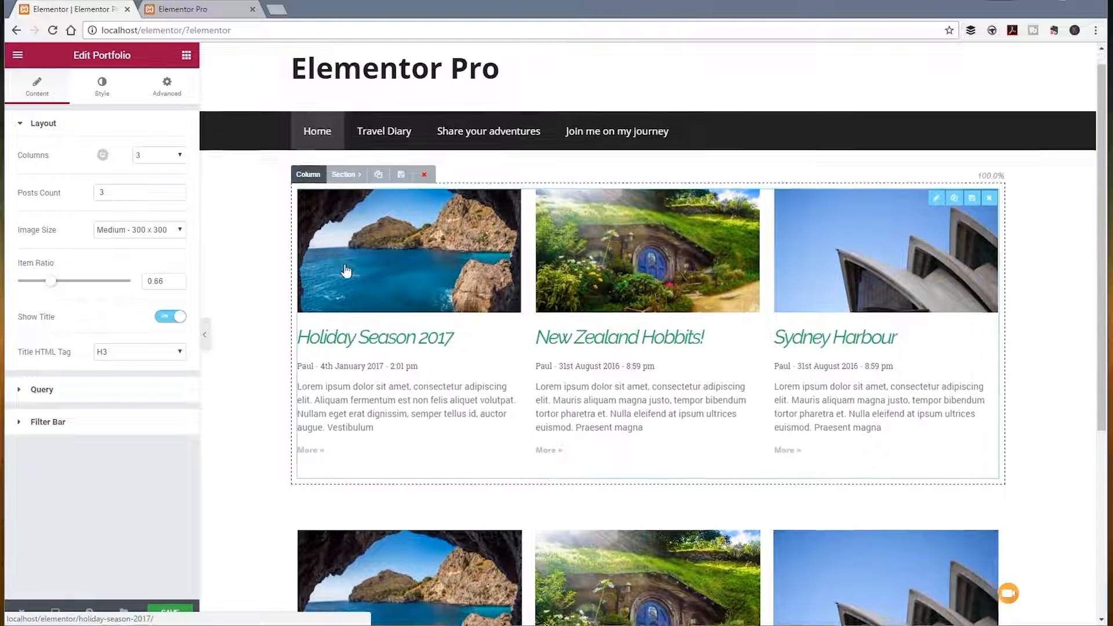
pyautogui.scroll(-3, 346, 271)
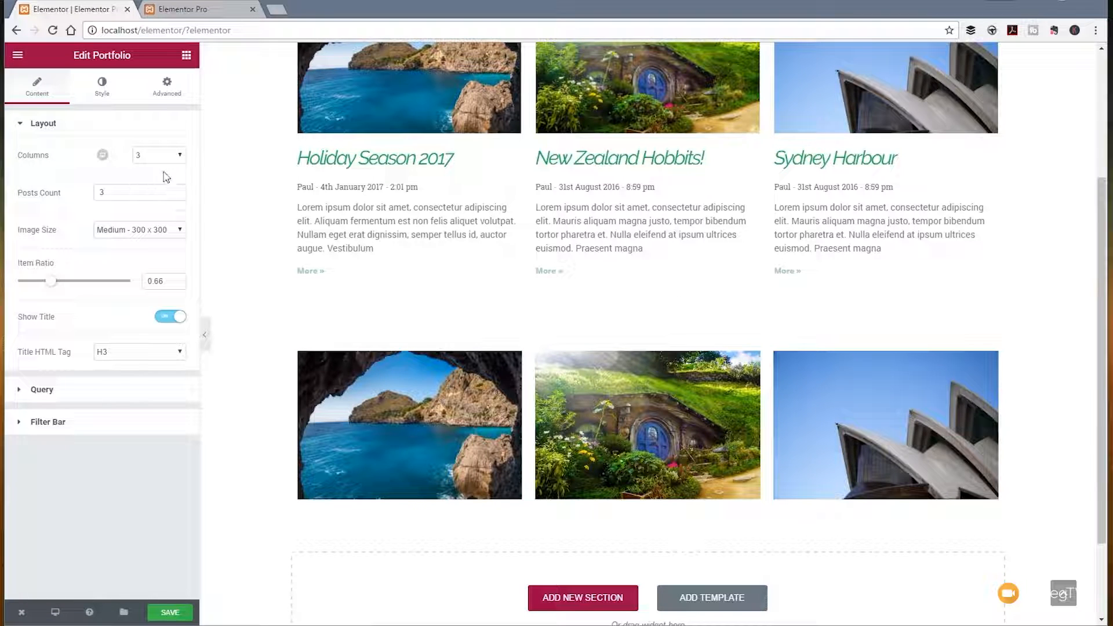
# Step: Set the portfolio's image size to Medium Large - 768 x 0 and its item ratio to 0.69, keeping Show Title on
pyautogui.click(104, 162)
pyautogui.click(104, 155)
pyautogui.click(106, 232)
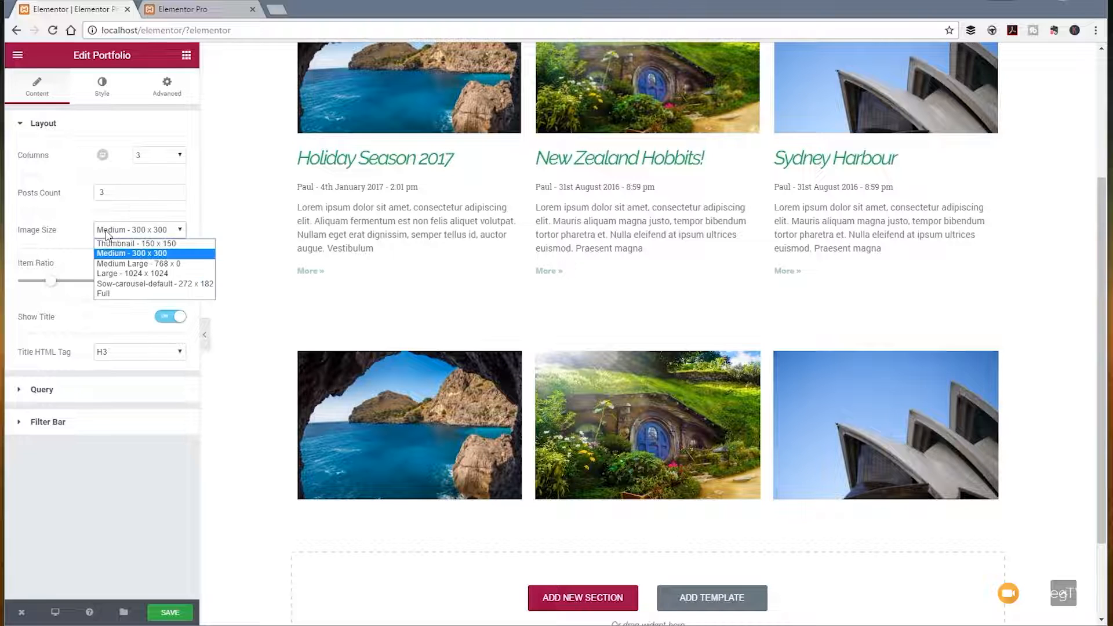
pyautogui.click(108, 264)
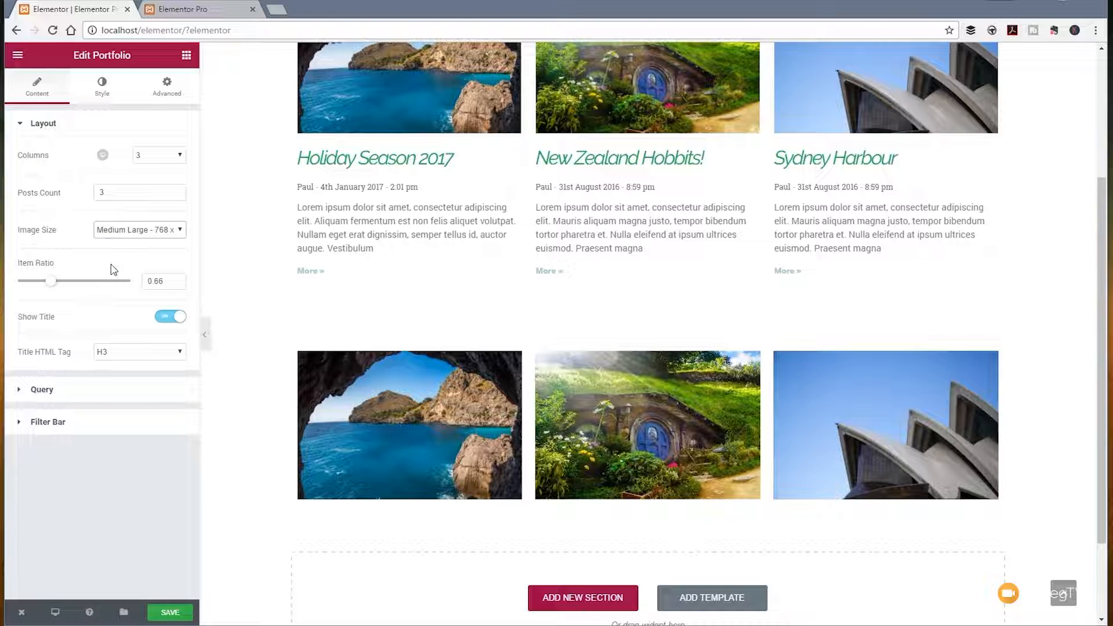
pyautogui.moveTo(52, 286)
pyautogui.mouseDown()
pyautogui.moveTo(110, 291)
pyautogui.moveTo(34, 292)
pyautogui.moveTo(54, 291)
pyautogui.mouseUp()
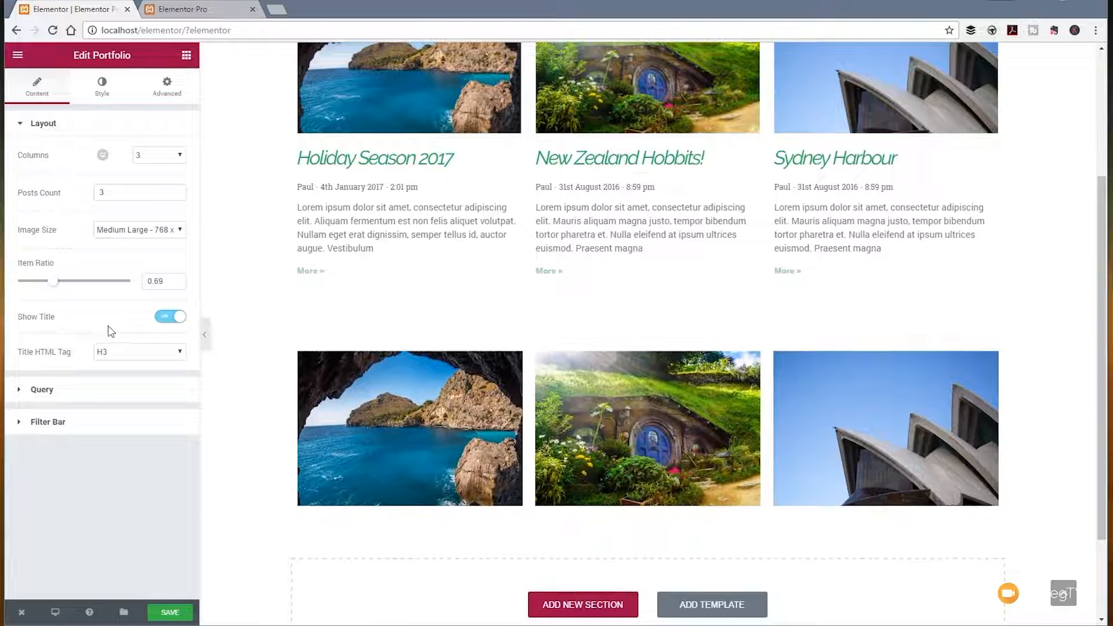
pyautogui.click(177, 320)
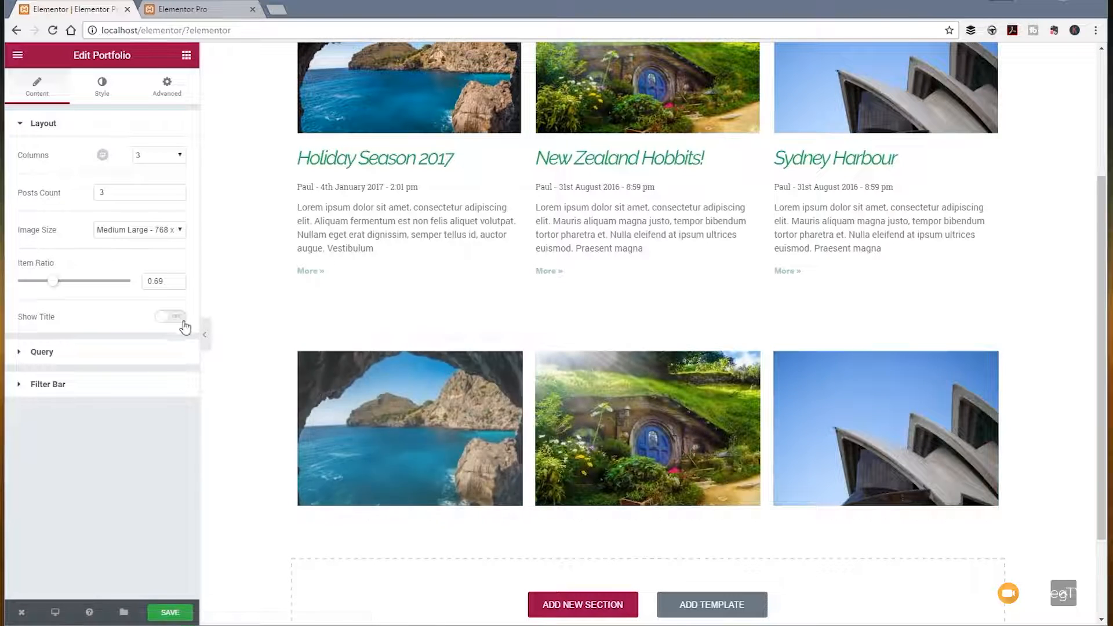
pyautogui.click(181, 320)
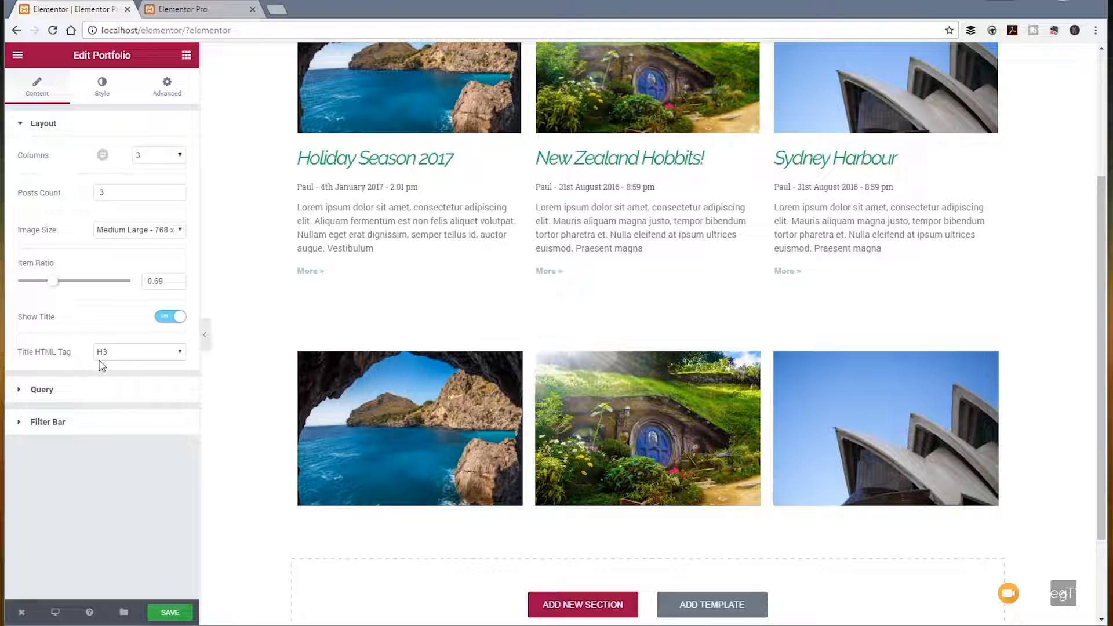
# Step: Try Manual Selection and Pages as the portfolio's query source, ending on Posts
pyautogui.click(58, 391)
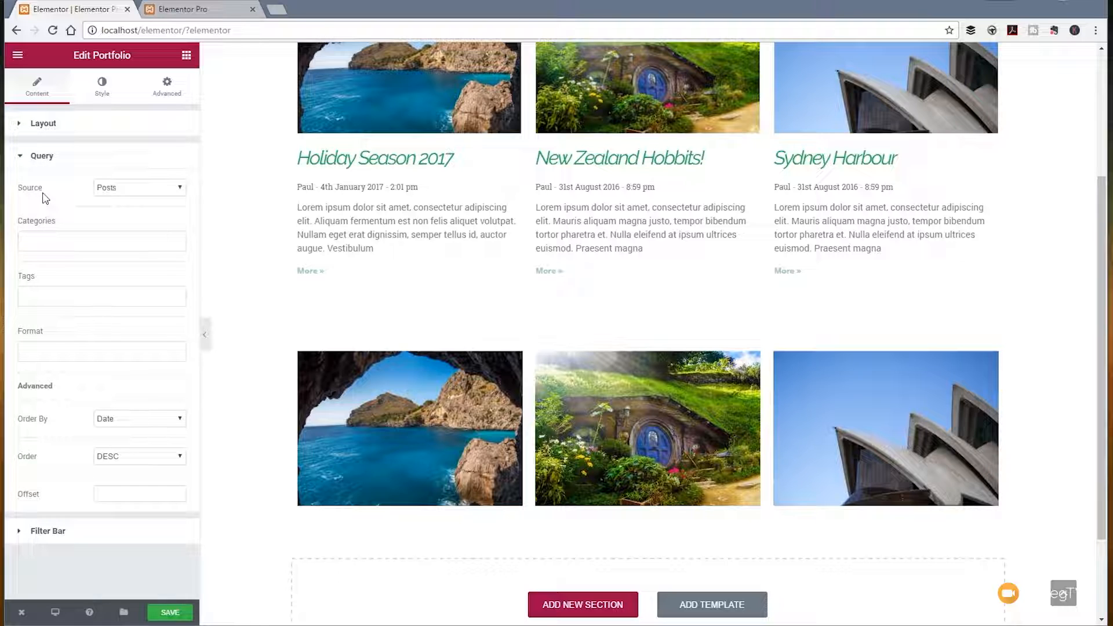
pyautogui.click(122, 190)
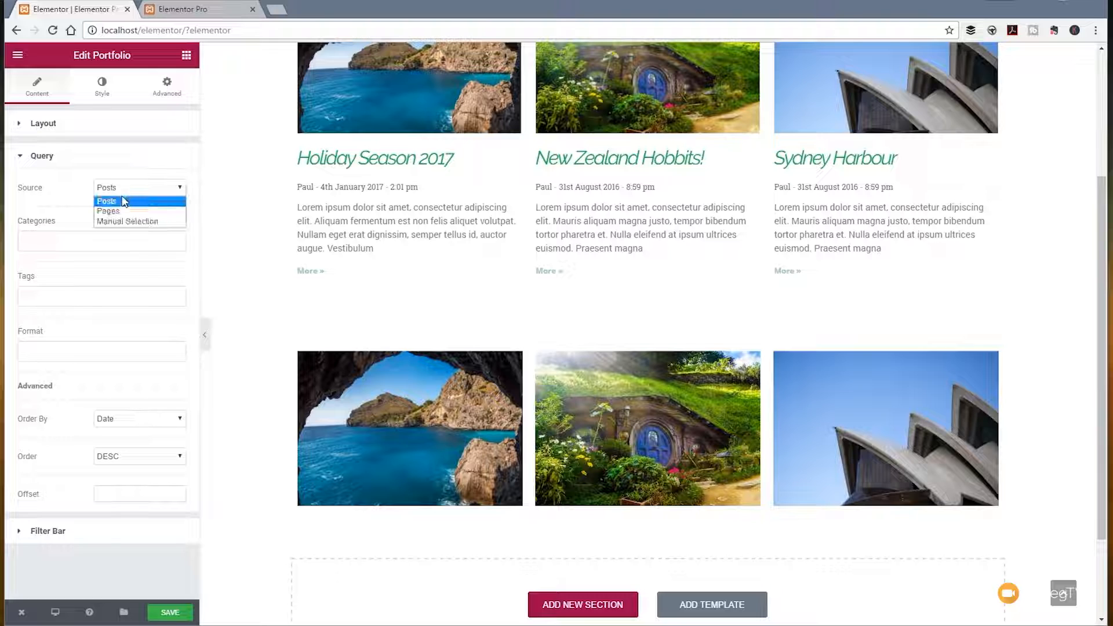
pyautogui.click(122, 222)
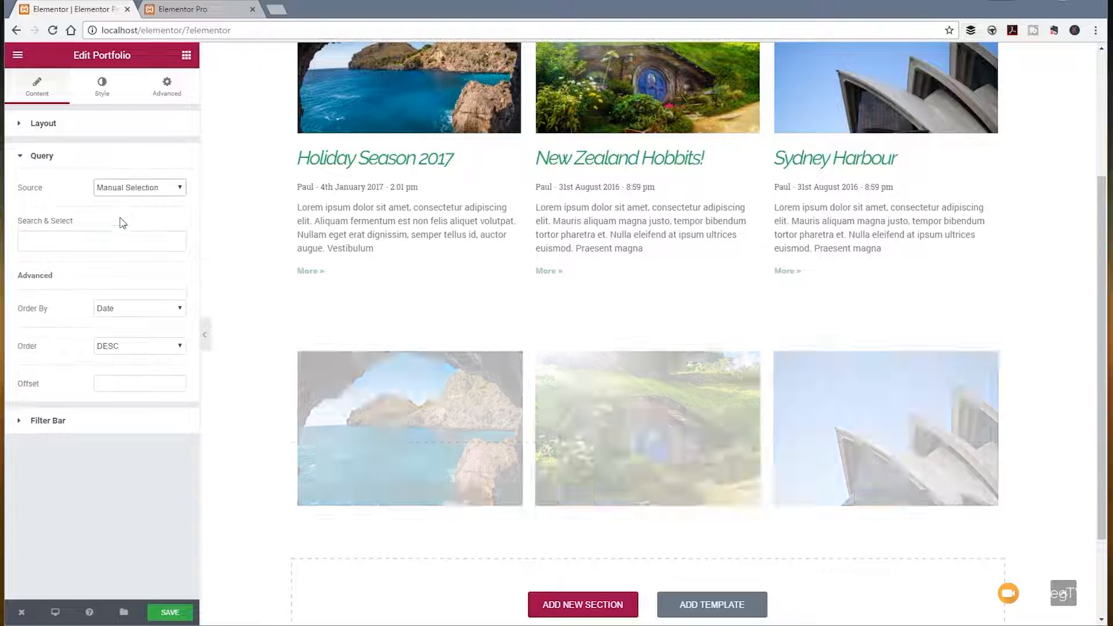
pyautogui.click(129, 191)
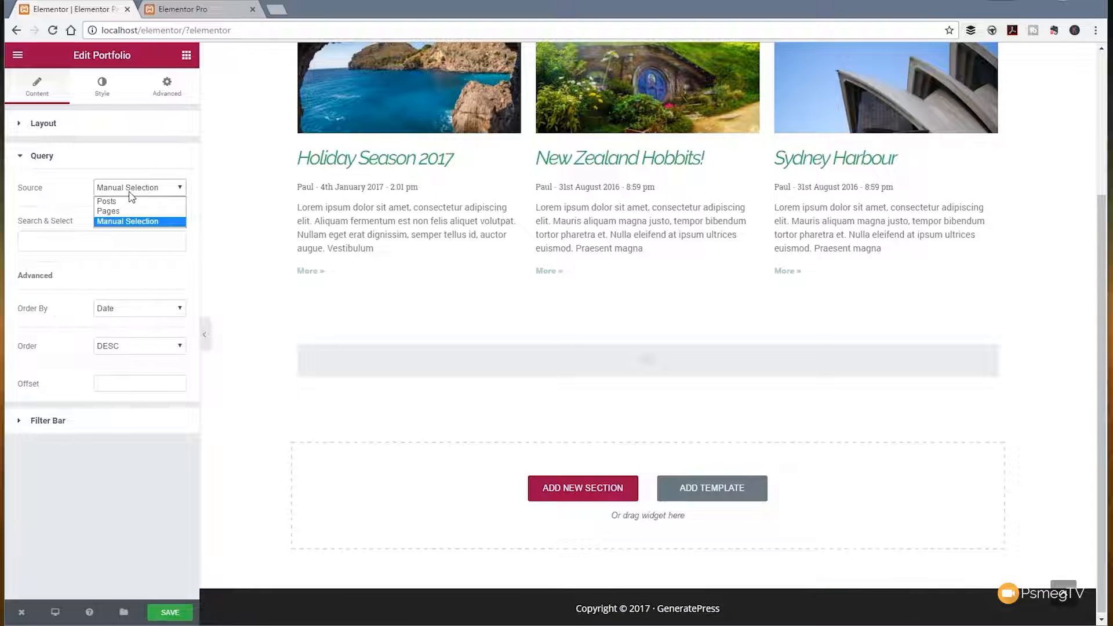
pyautogui.click(130, 213)
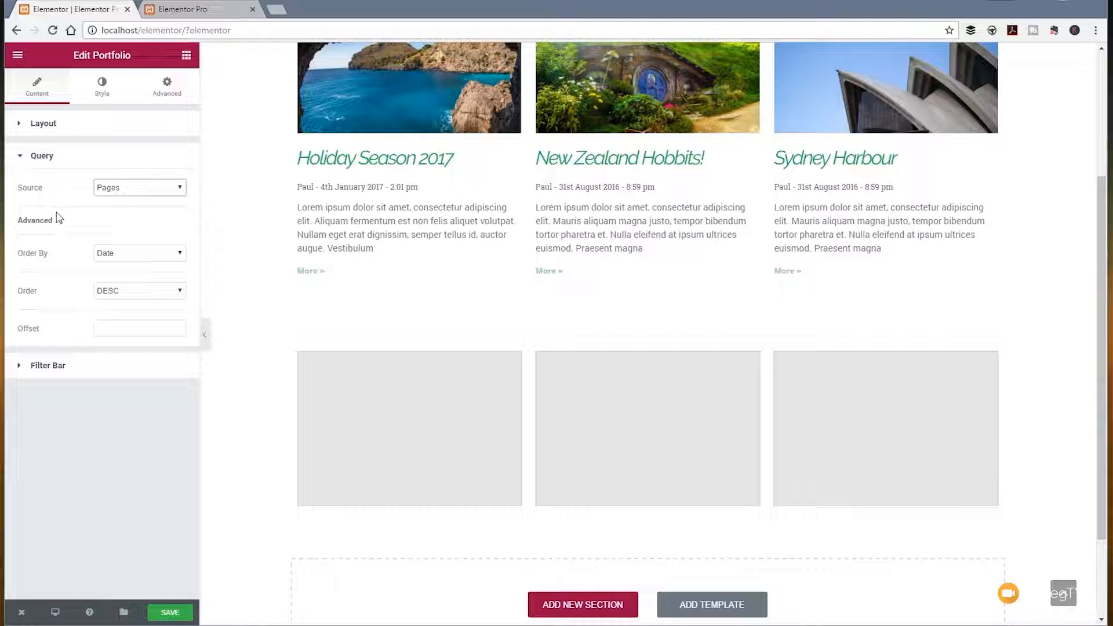
pyautogui.click(124, 190)
pyautogui.click(114, 201)
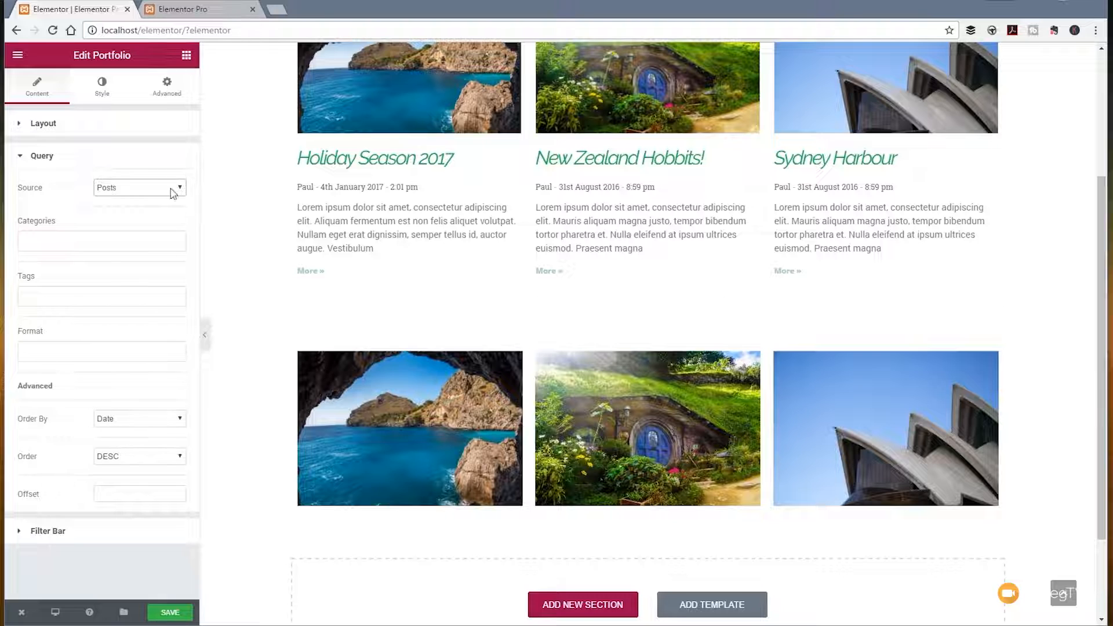
# Step: Show the portfolio's filter bar and set its taxonomy to Tags
pyautogui.click(51, 532)
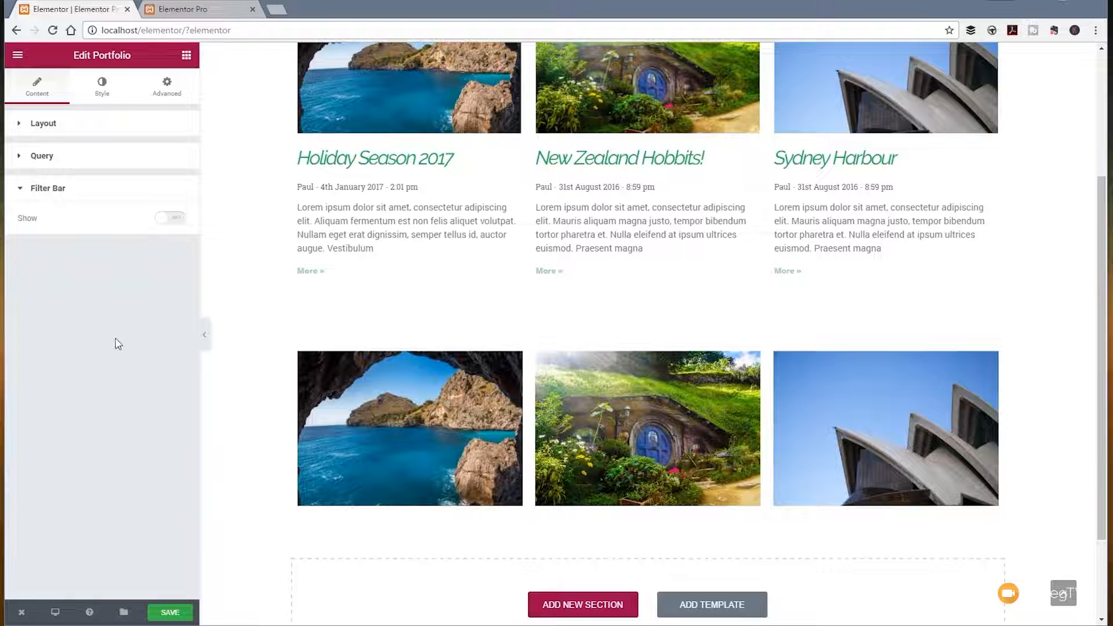
pyautogui.click(175, 219)
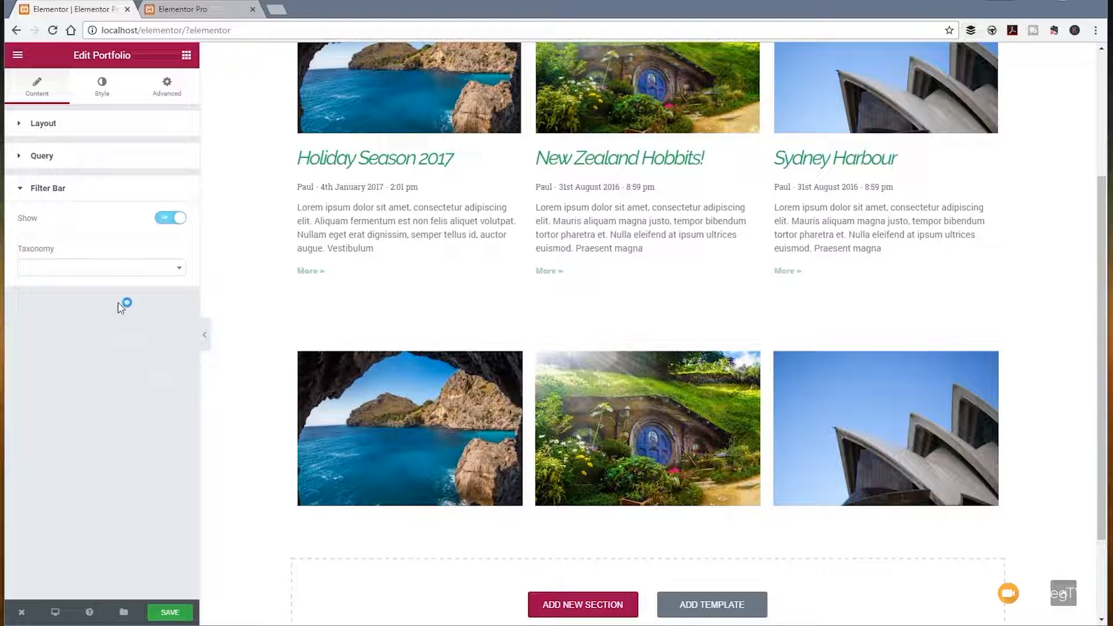
pyautogui.click(173, 272)
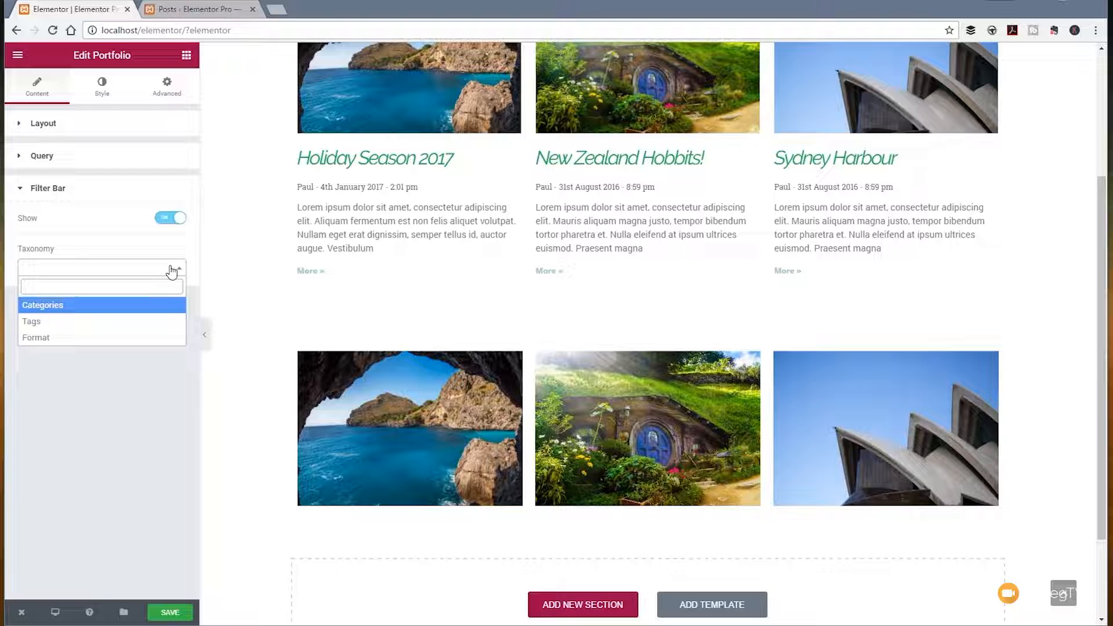
pyautogui.click(130, 322)
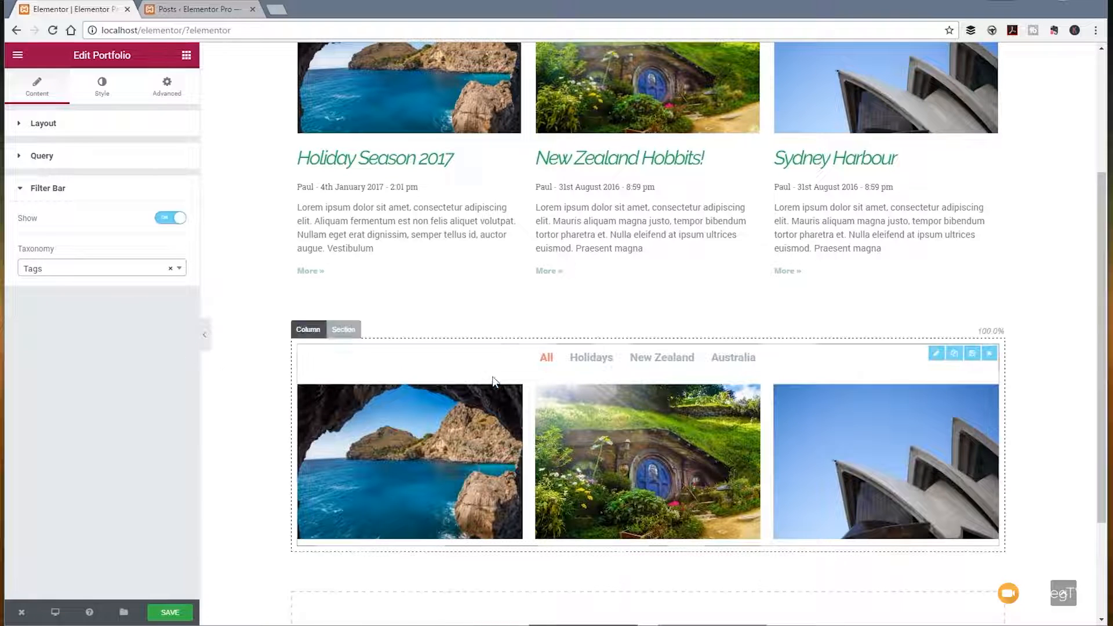
# Step: Test the portfolio's New Zealand, Holidays and Australia filters, ending on All
pyautogui.click(664, 364)
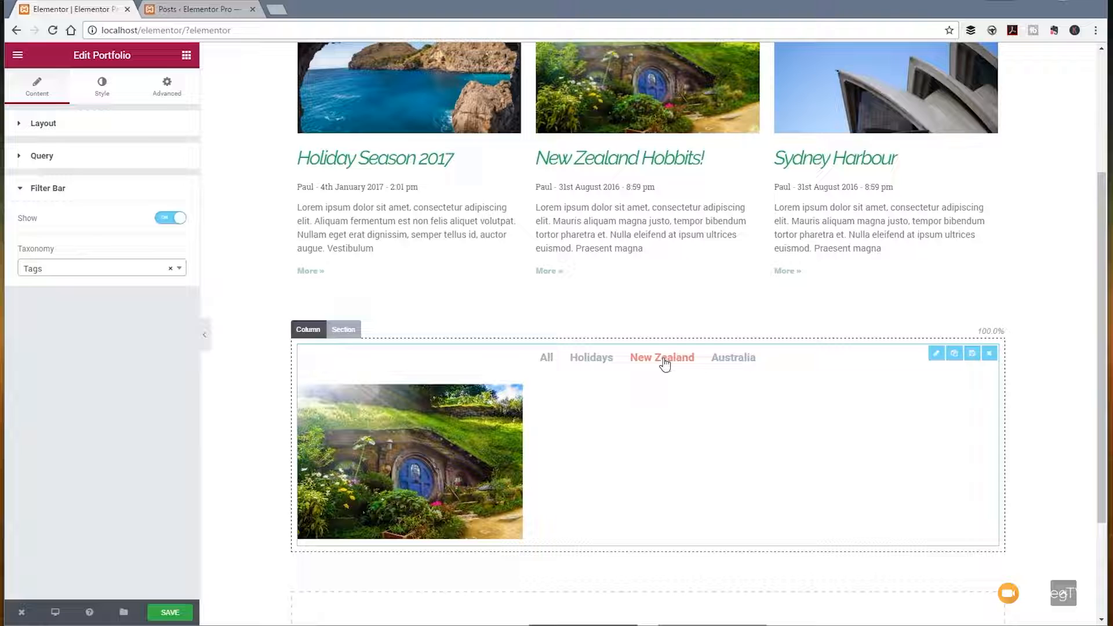
pyautogui.click(599, 364)
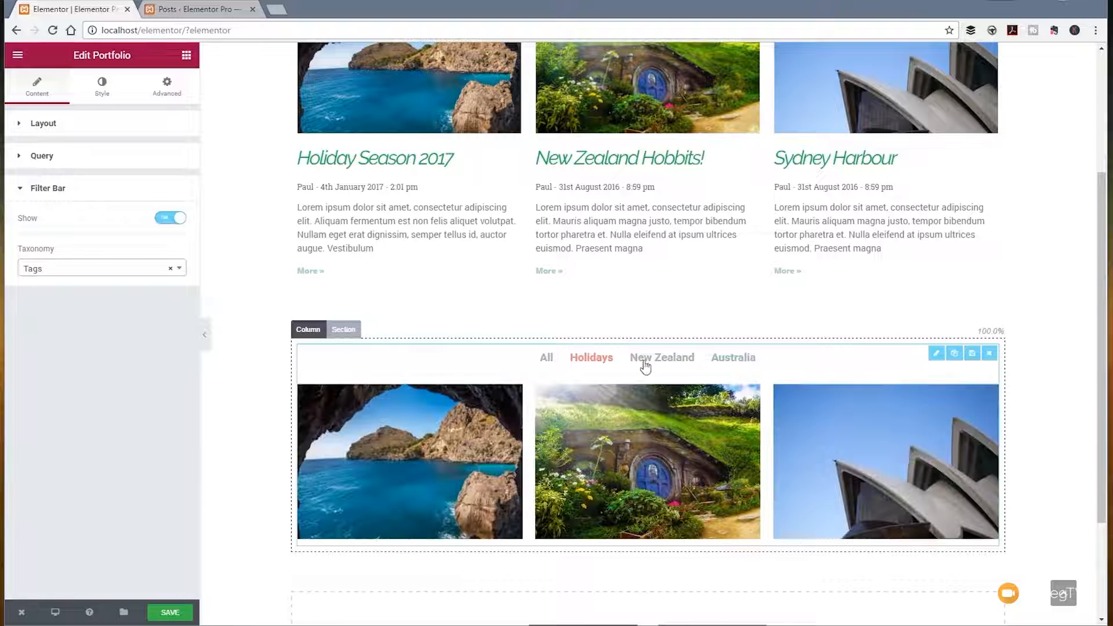
pyautogui.click(725, 362)
pyautogui.click(549, 362)
# Step: Set the portfolio's item gap to 0 and its item overlay background color to the green preset #61ce70
pyautogui.click(103, 91)
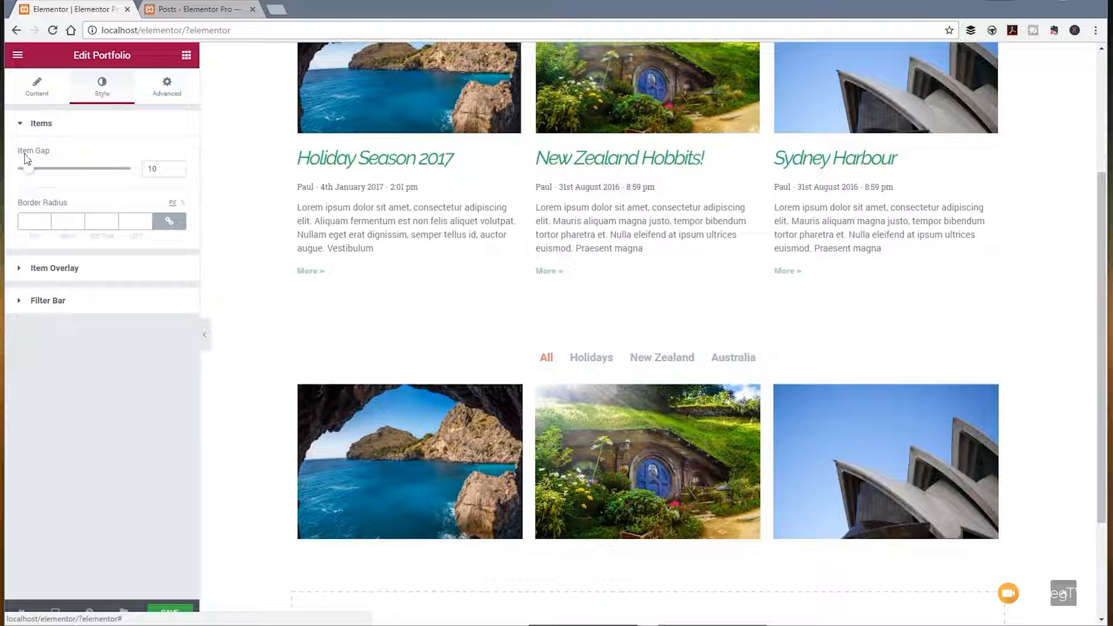
pyautogui.moveTo(31, 178); pyautogui.dragTo(13, 180)
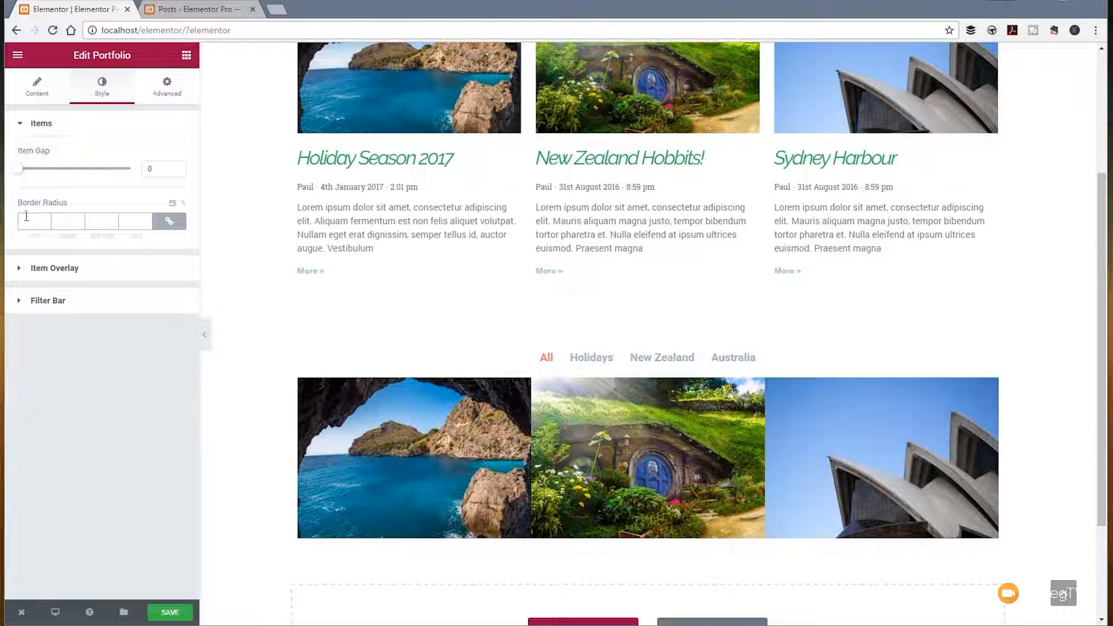
pyautogui.click(18, 276)
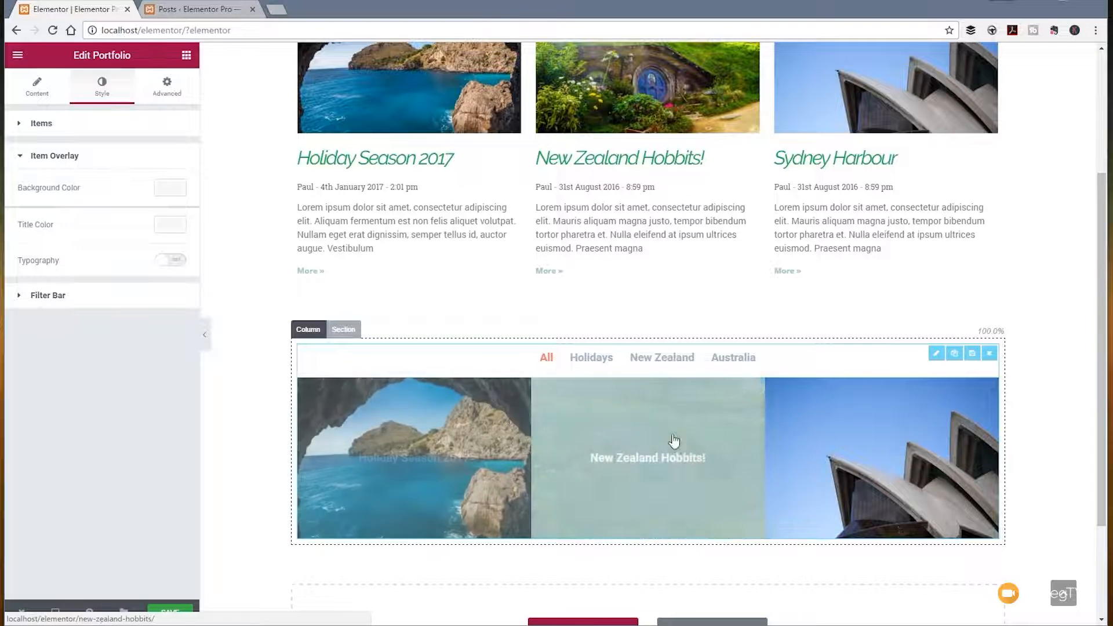
pyautogui.click(170, 188)
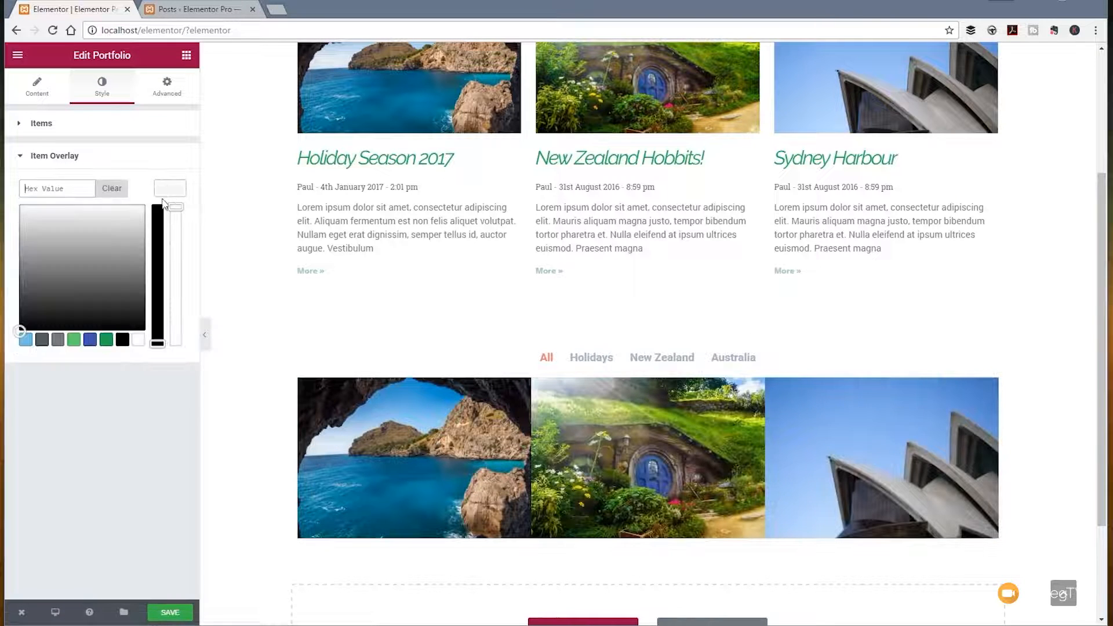
pyautogui.click(73, 339)
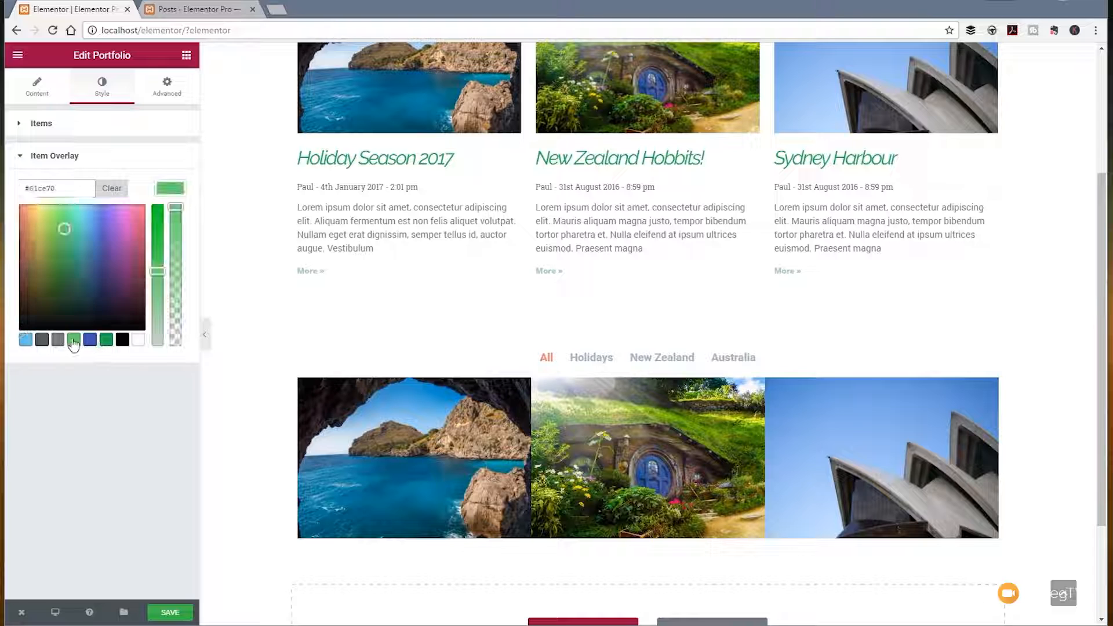
pyautogui.click(167, 161)
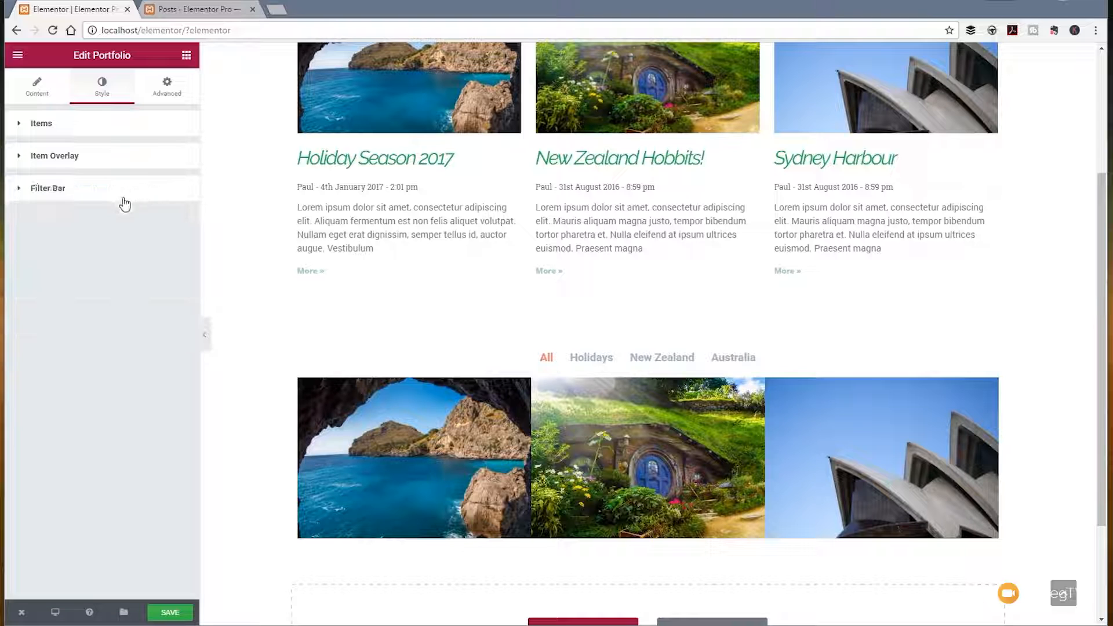
pyautogui.click(106, 173)
pyautogui.click(182, 187)
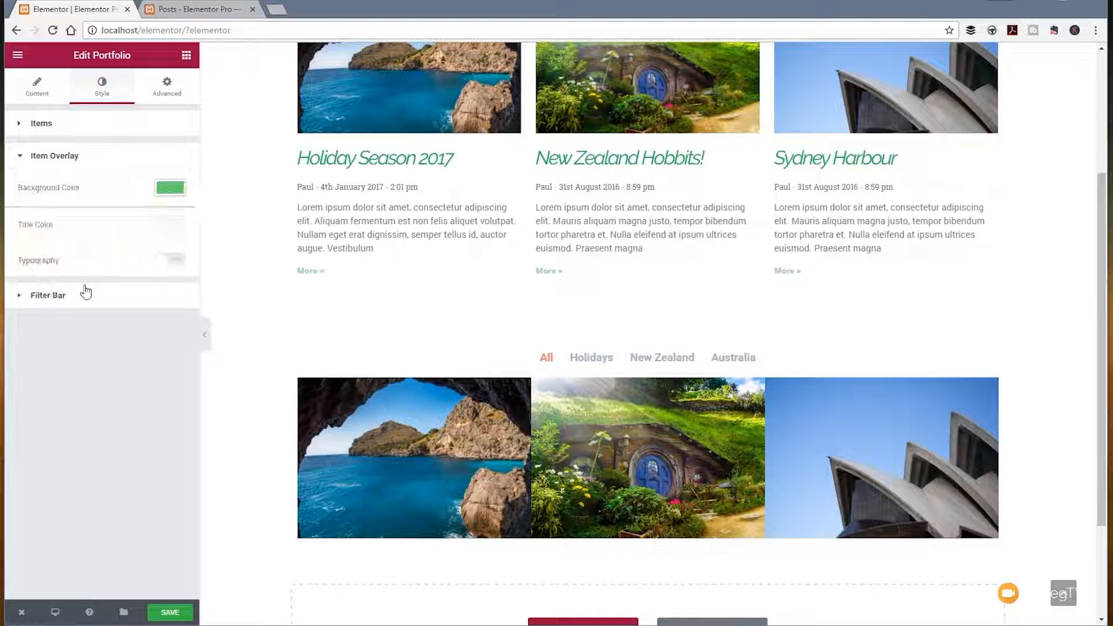
# Step: Review the portfolio's overlay typography, filter bar styling and advanced options, and save the page
pyautogui.click(174, 266)
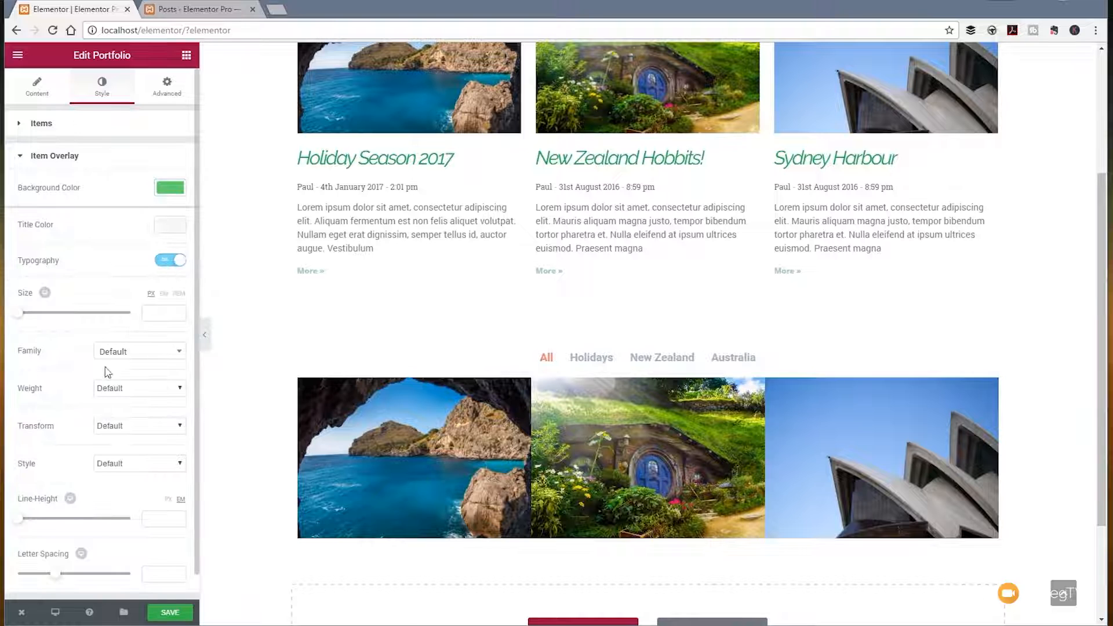
pyautogui.click(164, 270)
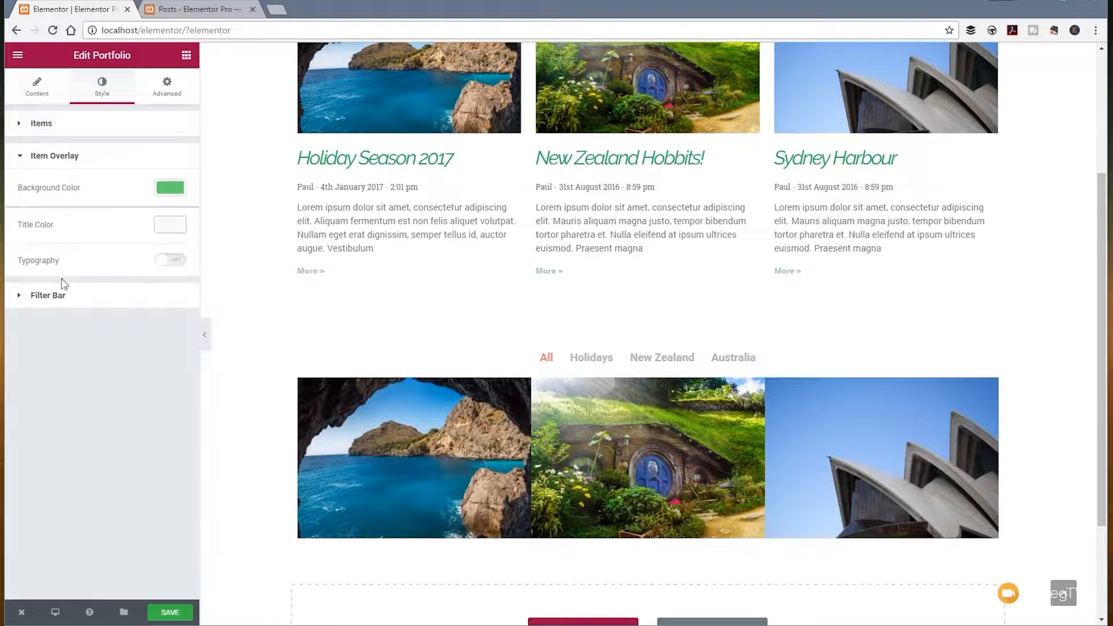
pyautogui.click(49, 296)
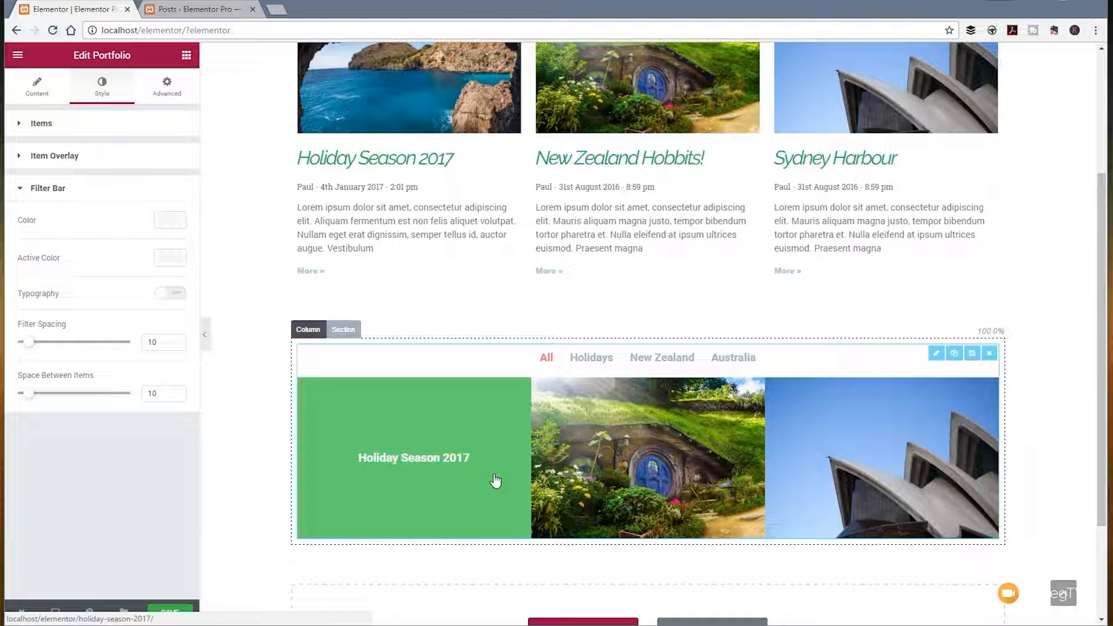
pyautogui.click(168, 91)
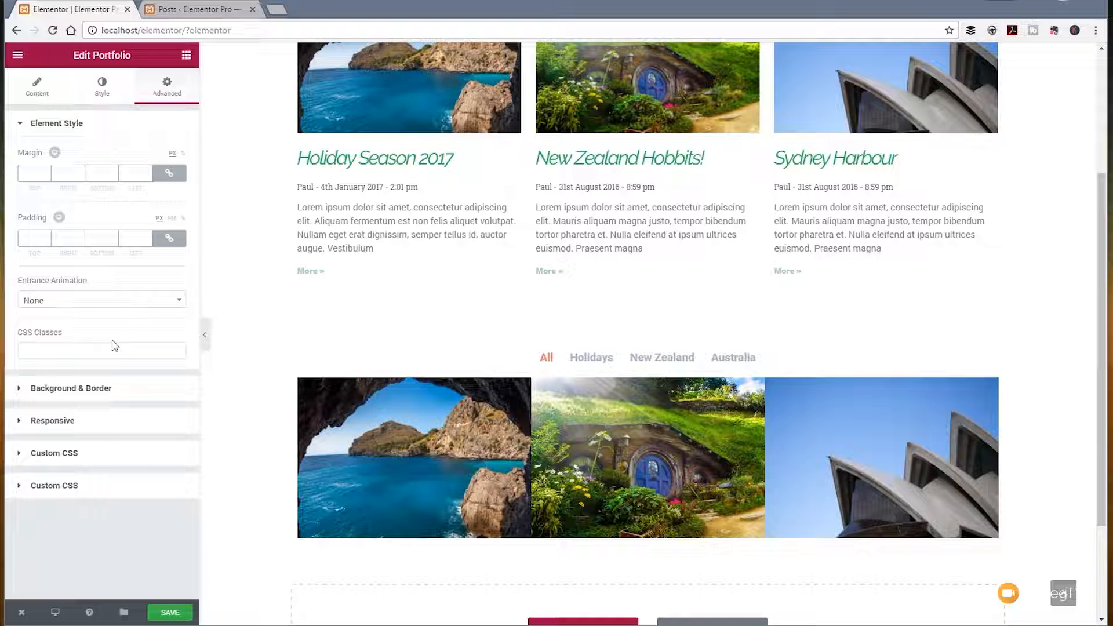
pyautogui.click(174, 615)
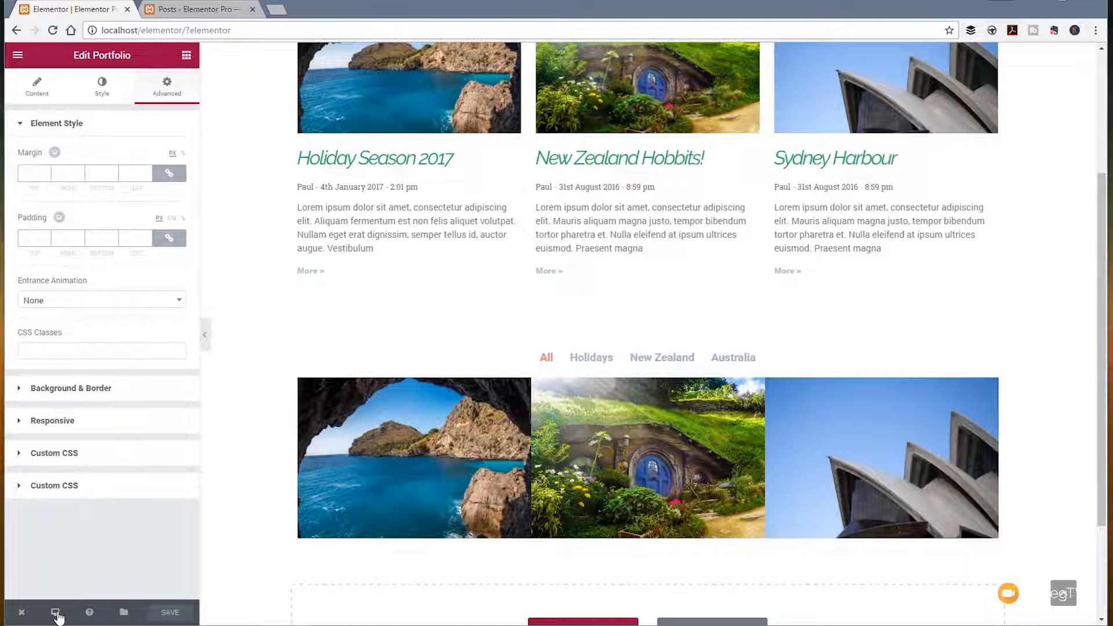
# Step: Preview the page at tablet size and test the portfolio's New Zealand filter
pyautogui.click(56, 614)
pyautogui.click(58, 560)
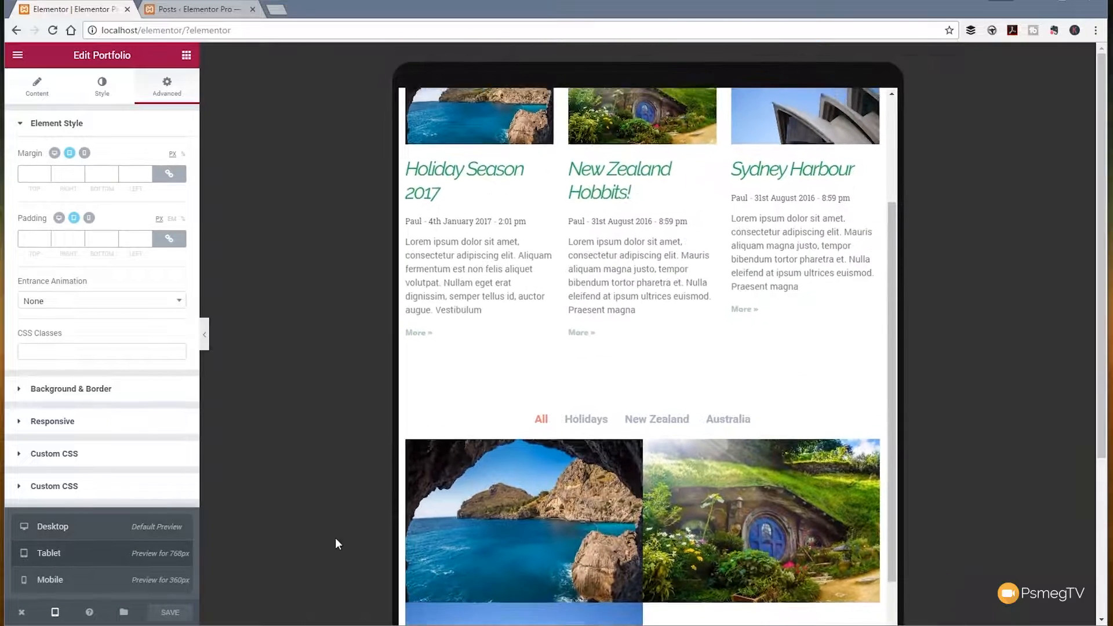
pyautogui.scroll(-5, 714, 408)
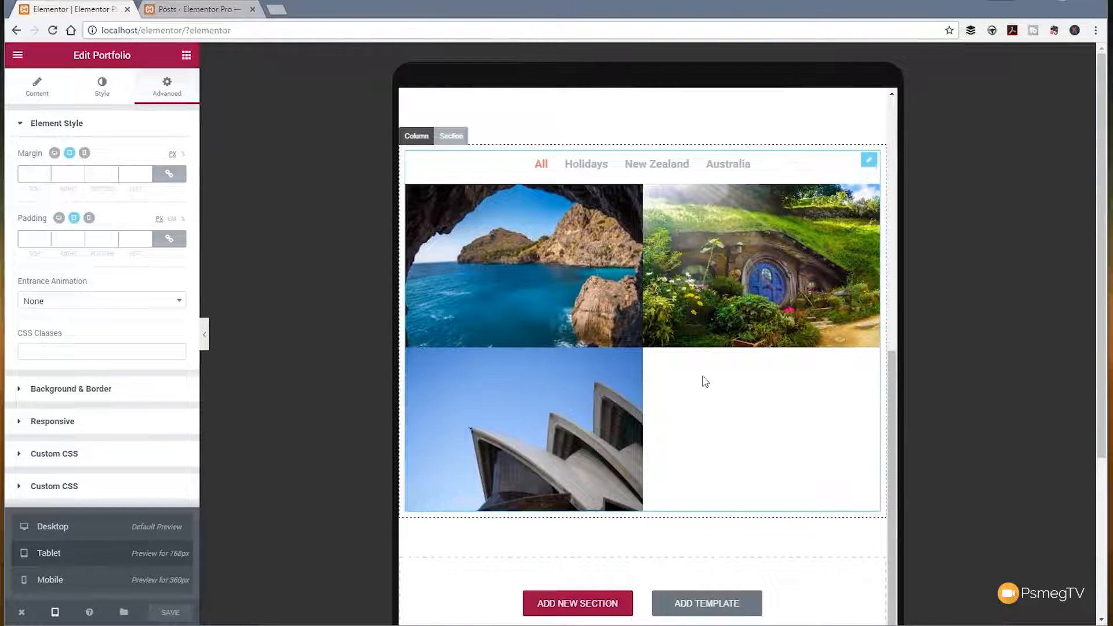
pyautogui.click(660, 165)
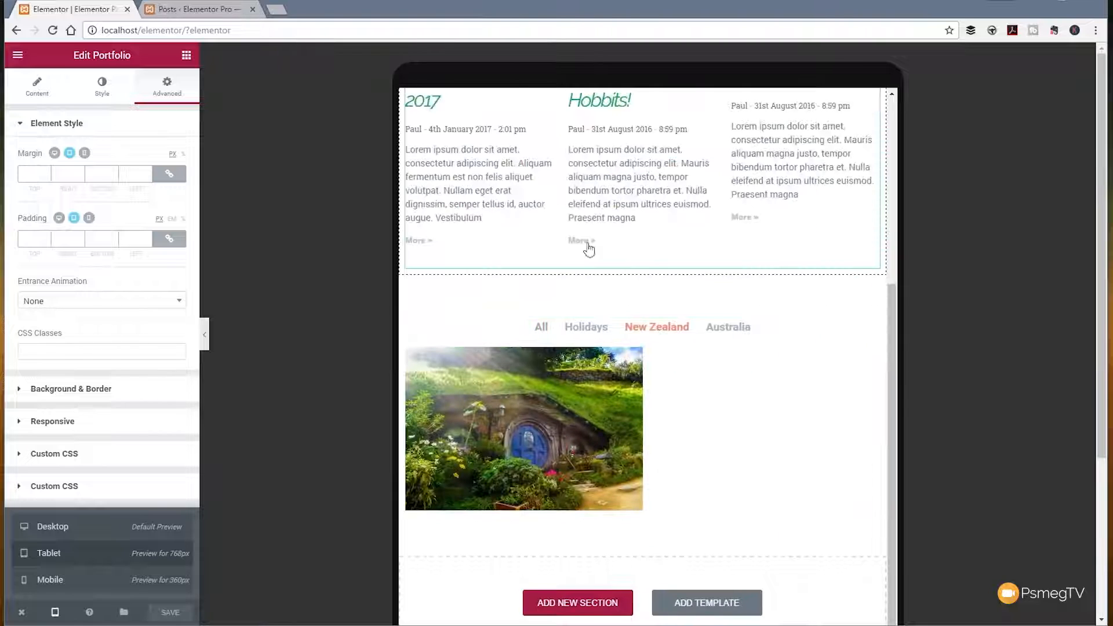
# Step: Preview the page at mobile size, test the portfolio's Australia and All filters, and return to the desktop preview
pyautogui.click(69, 583)
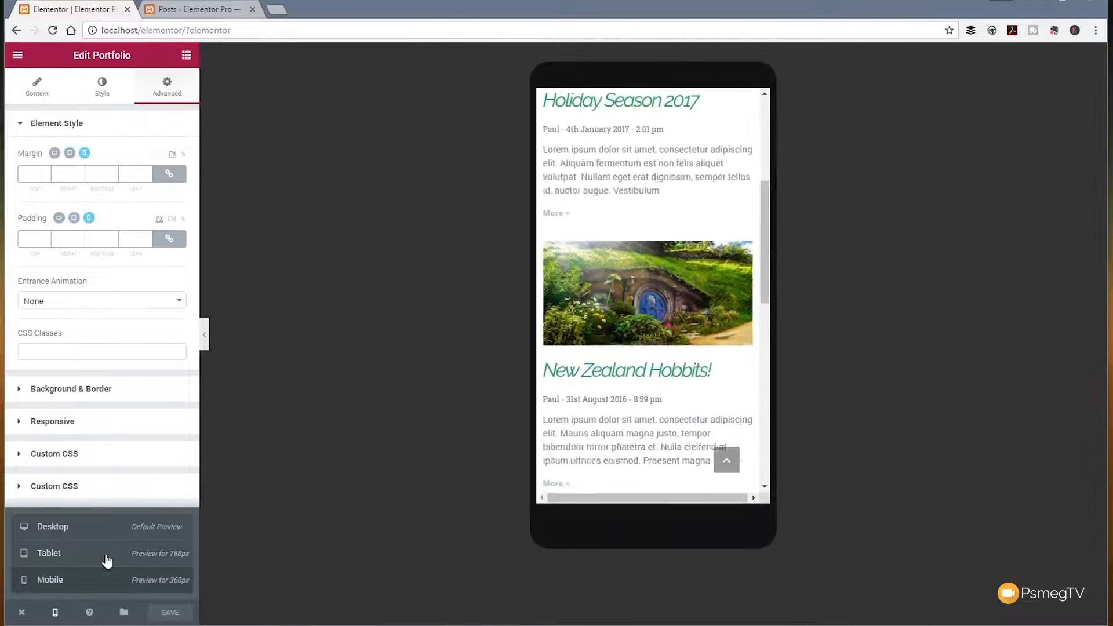
pyautogui.scroll(-1, 678, 377)
pyautogui.click(650, 290)
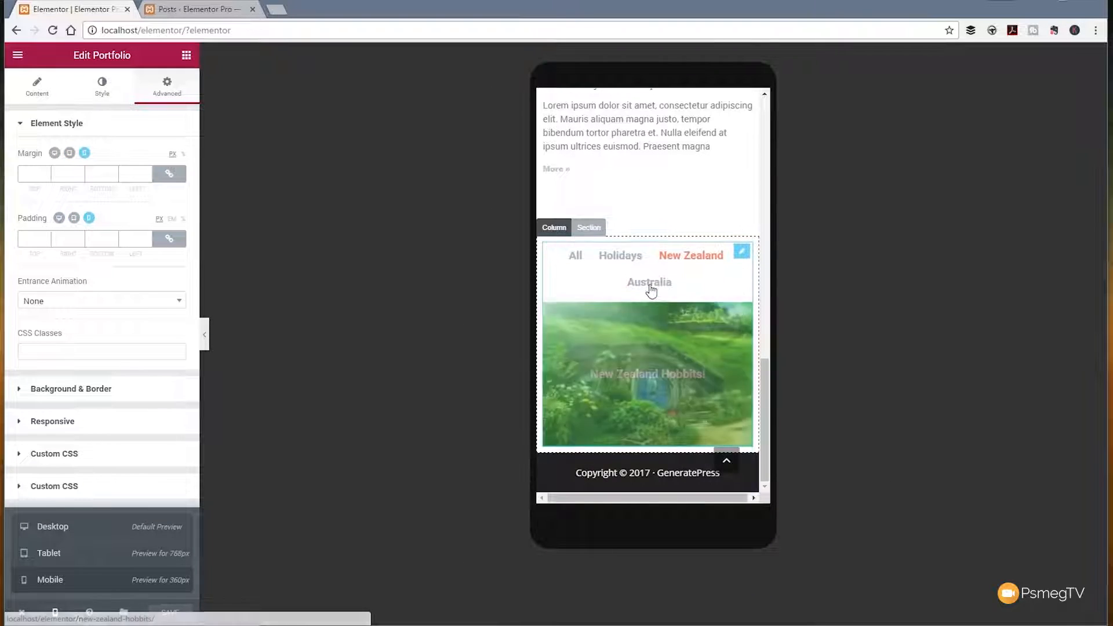
pyautogui.click(576, 257)
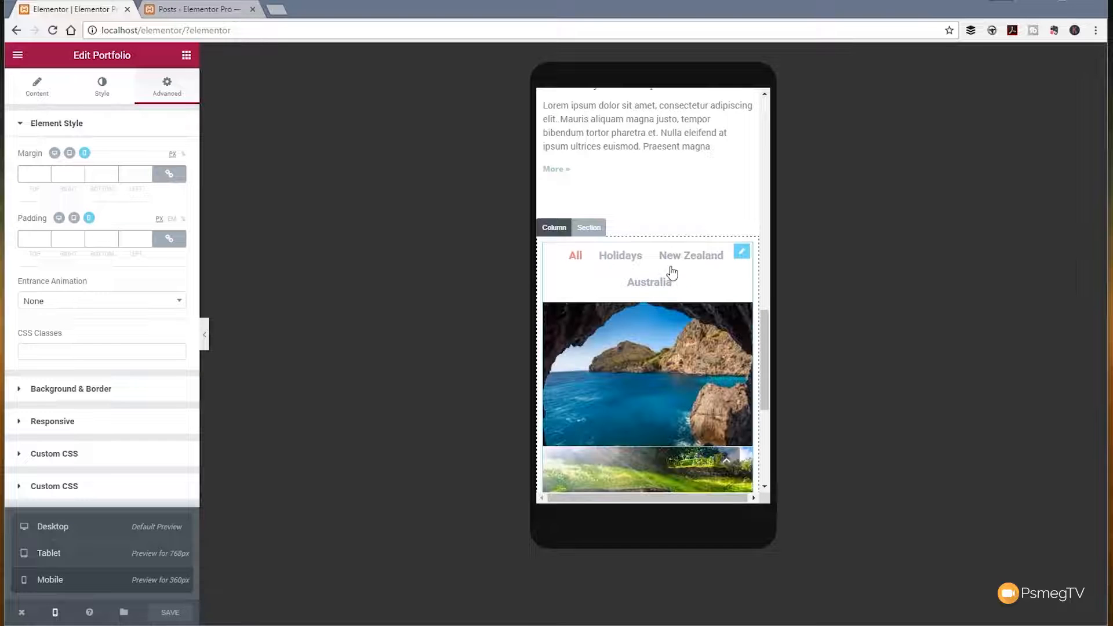
pyautogui.scroll(-5, 690, 324)
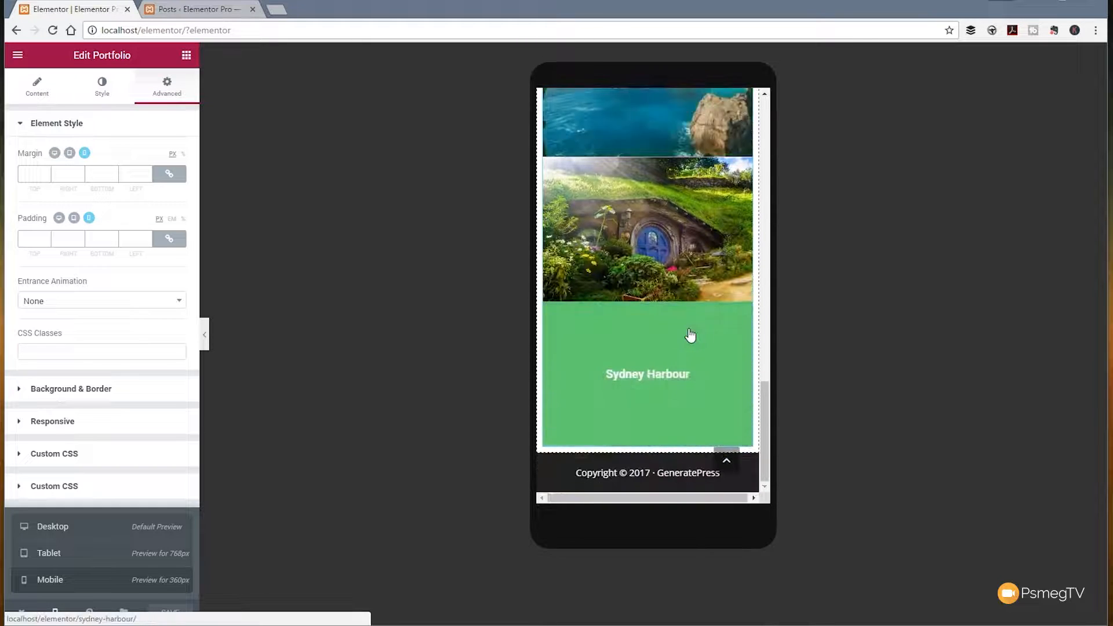
pyautogui.scroll(8, 690, 335)
pyautogui.scroll(1, 690, 335)
pyautogui.click(70, 527)
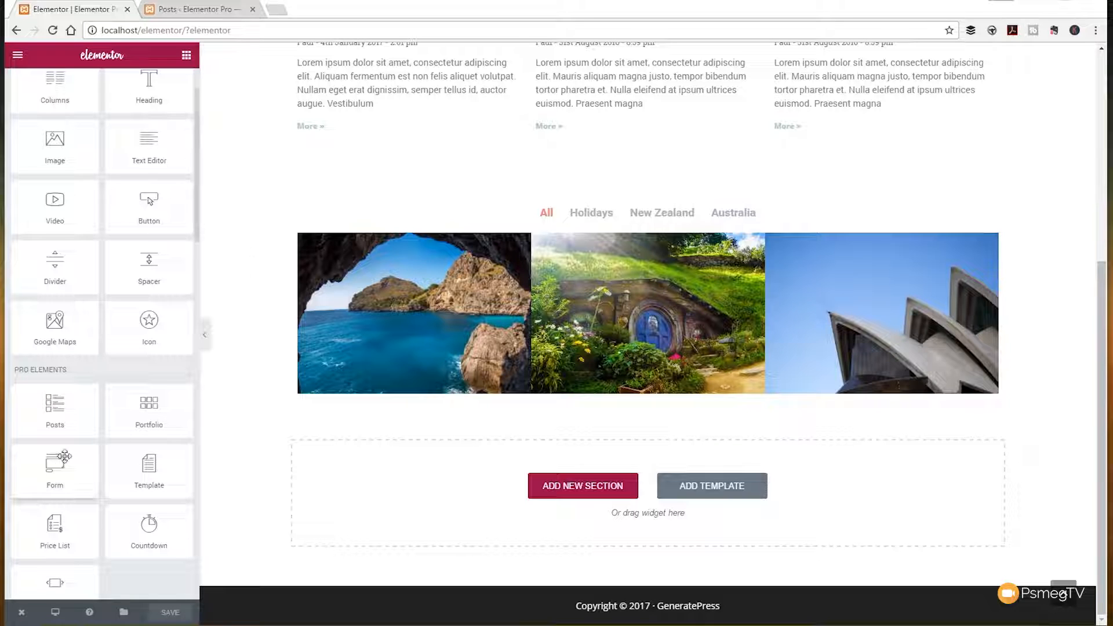
# Step: Add a Form widget below the portfolio and open the settings of its Name field
pyautogui.moveTo(61, 470); pyautogui.dragTo(390, 480)
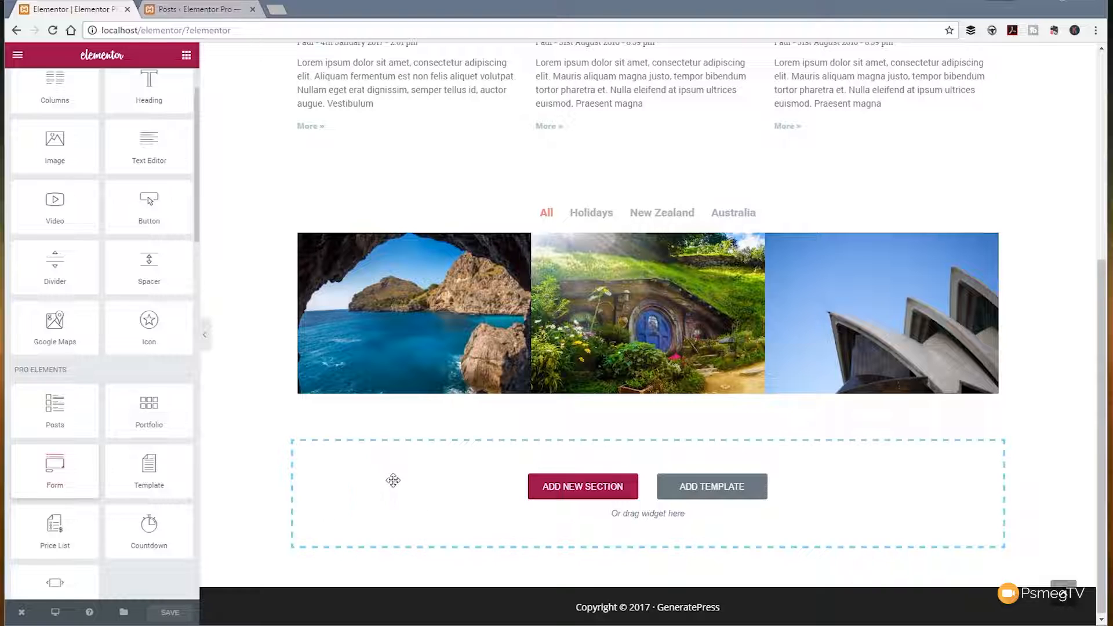
pyautogui.scroll(-4, 236, 422)
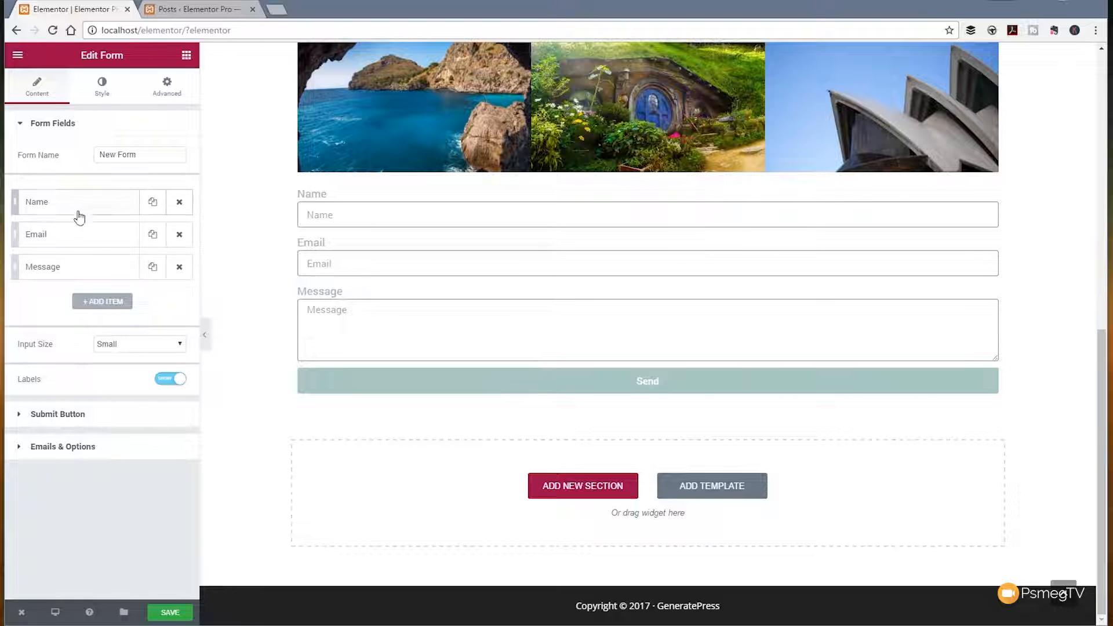
pyautogui.click(53, 207)
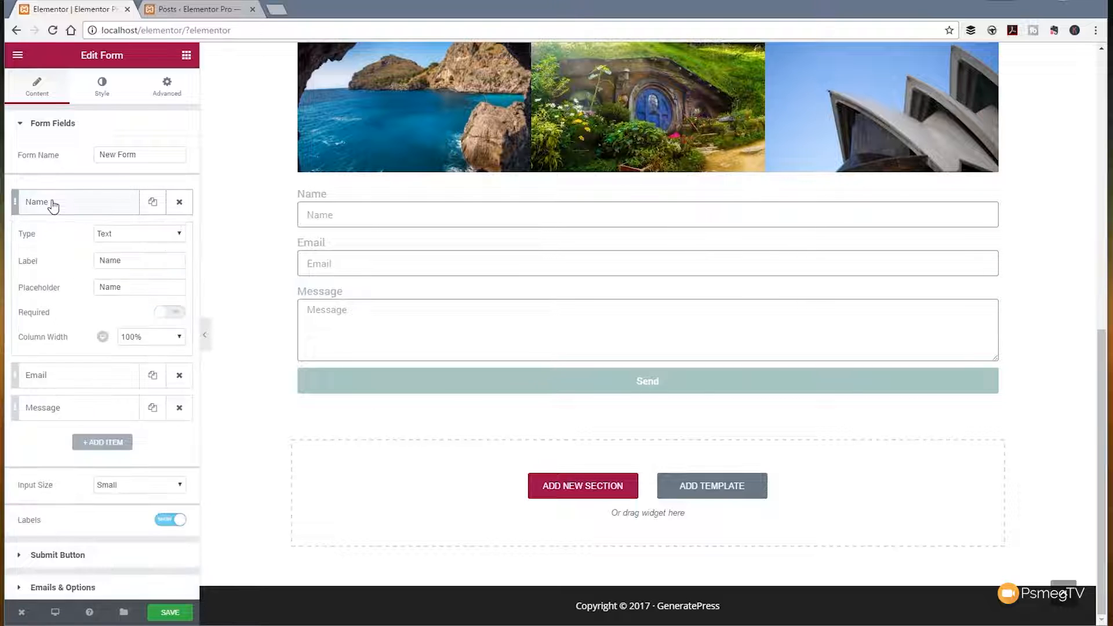
# Step: Check the Name field's type options and label, and try its Required setting on and off
pyautogui.click(123, 239)
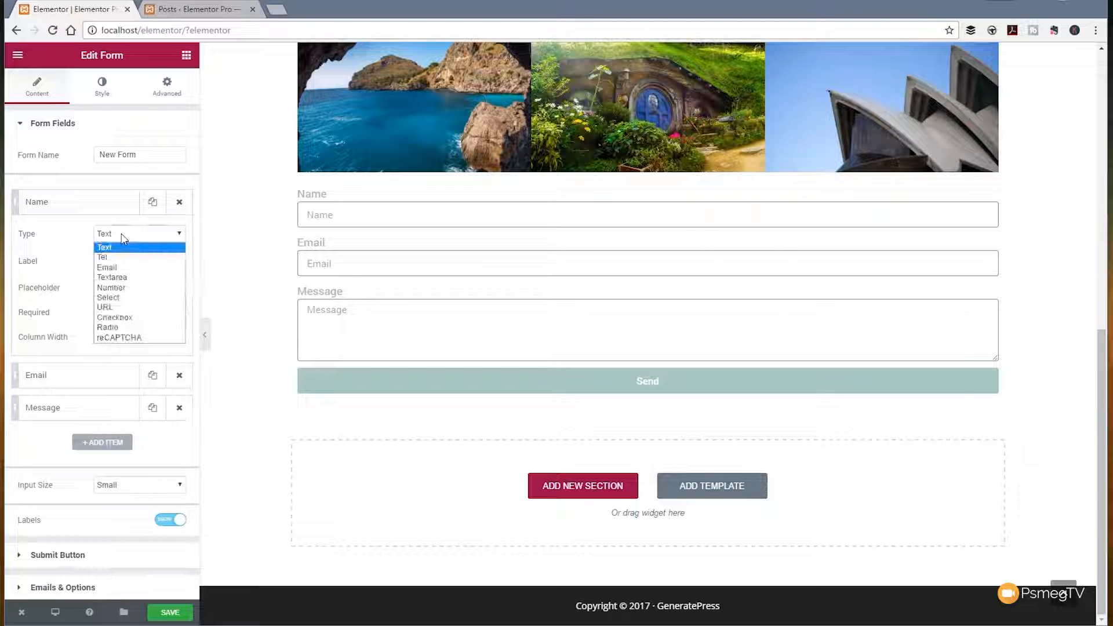
pyautogui.click(74, 252)
pyautogui.click(122, 263)
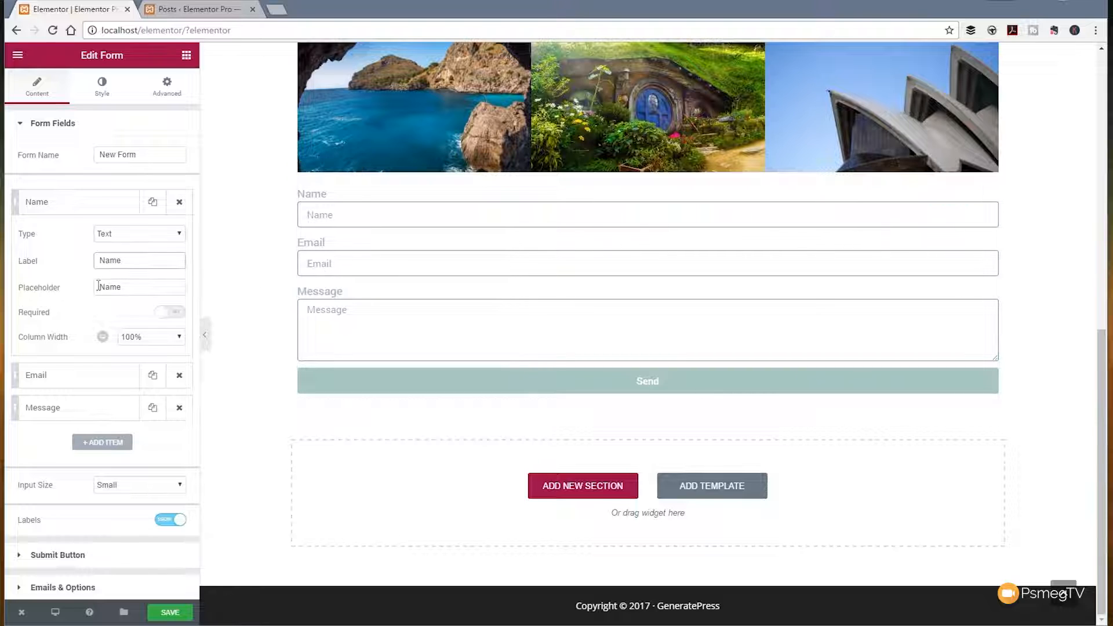
pyautogui.click(171, 315)
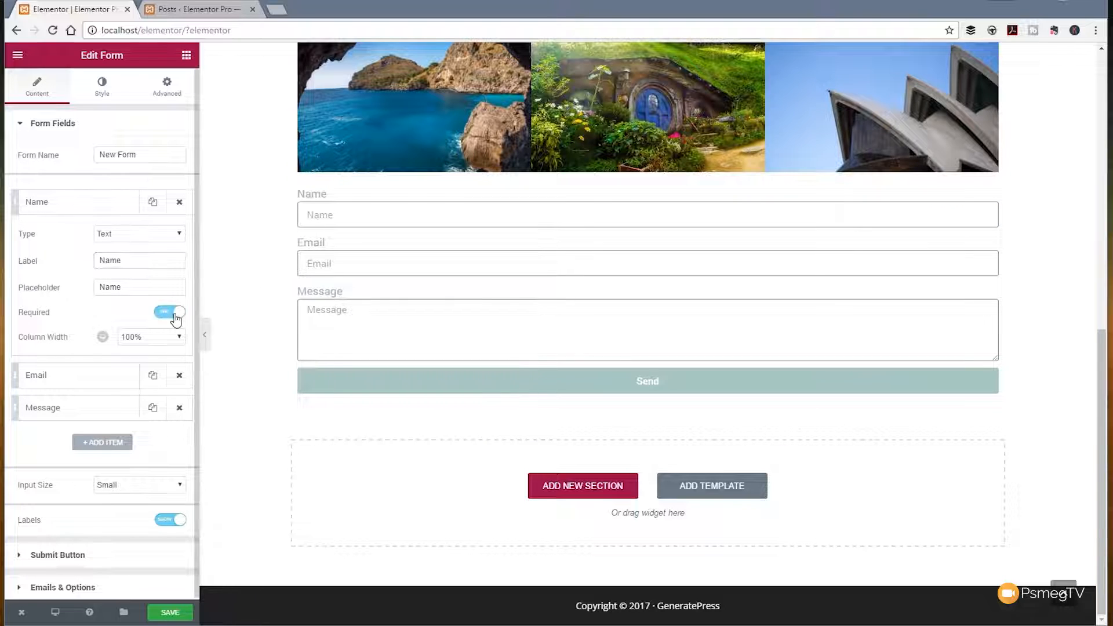
pyautogui.click(166, 315)
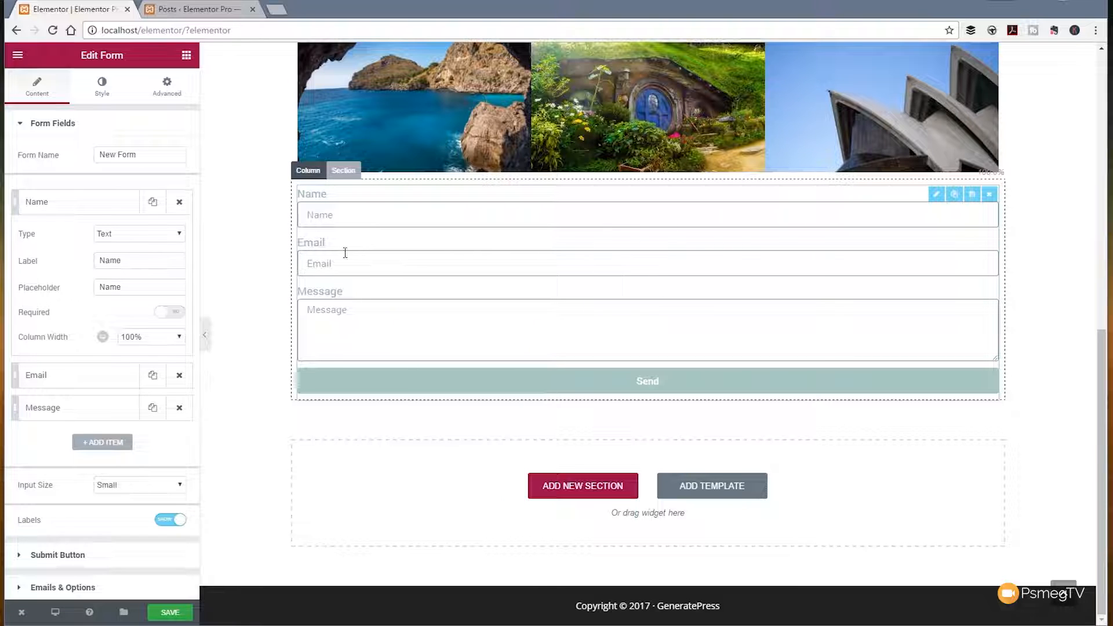
# Step: Set the column width of the form's Name and Email fields to 50% each
pyautogui.click(179, 338)
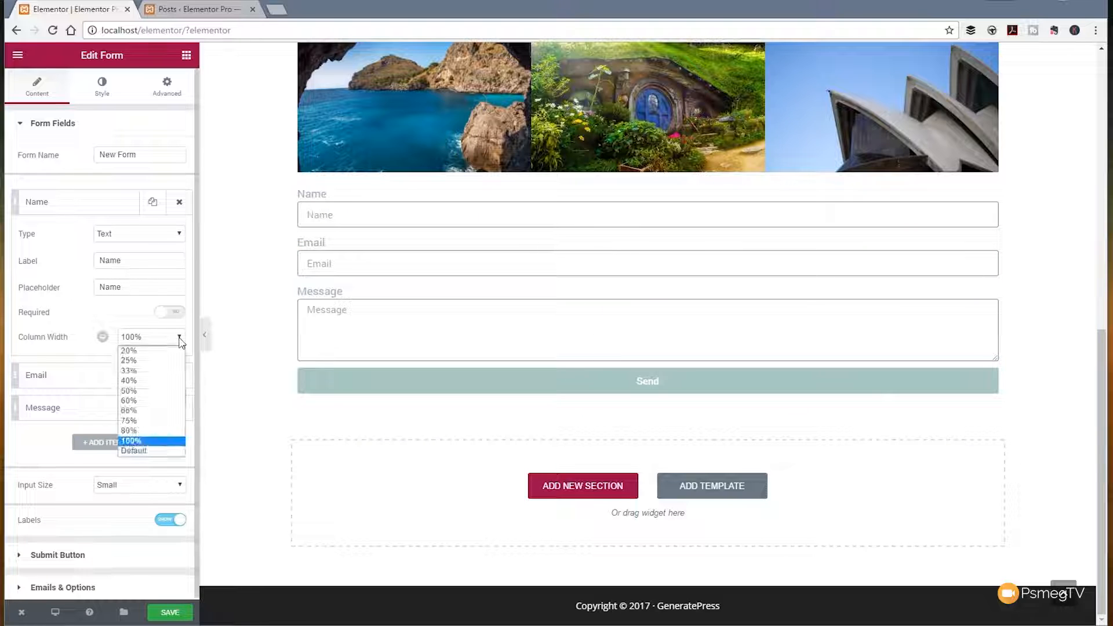
pyautogui.click(128, 391)
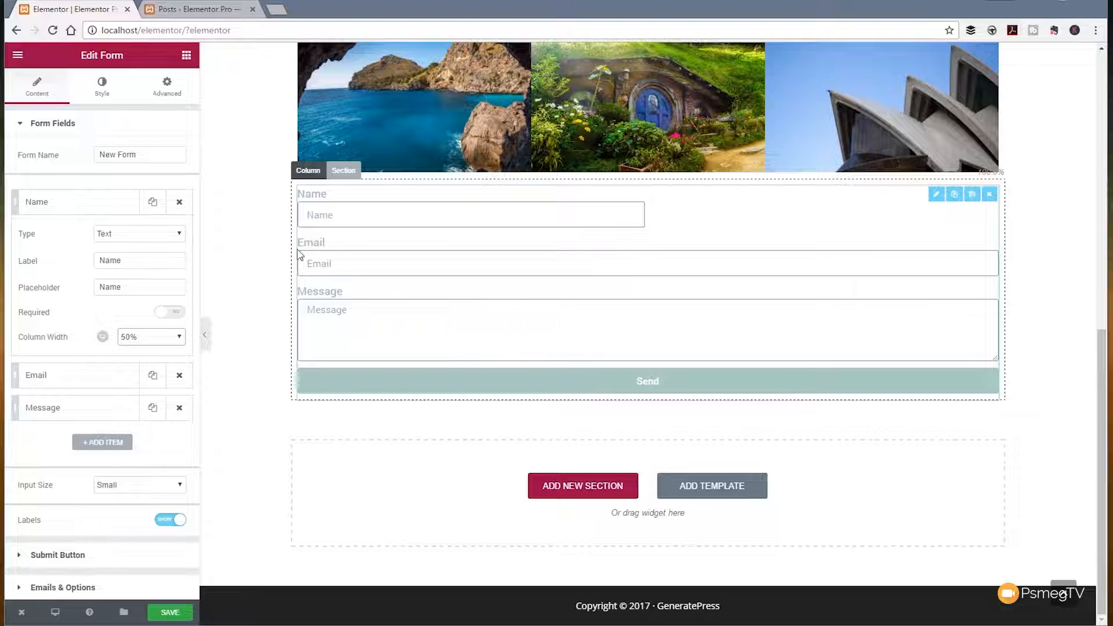
pyautogui.click(61, 377)
pyautogui.click(179, 371)
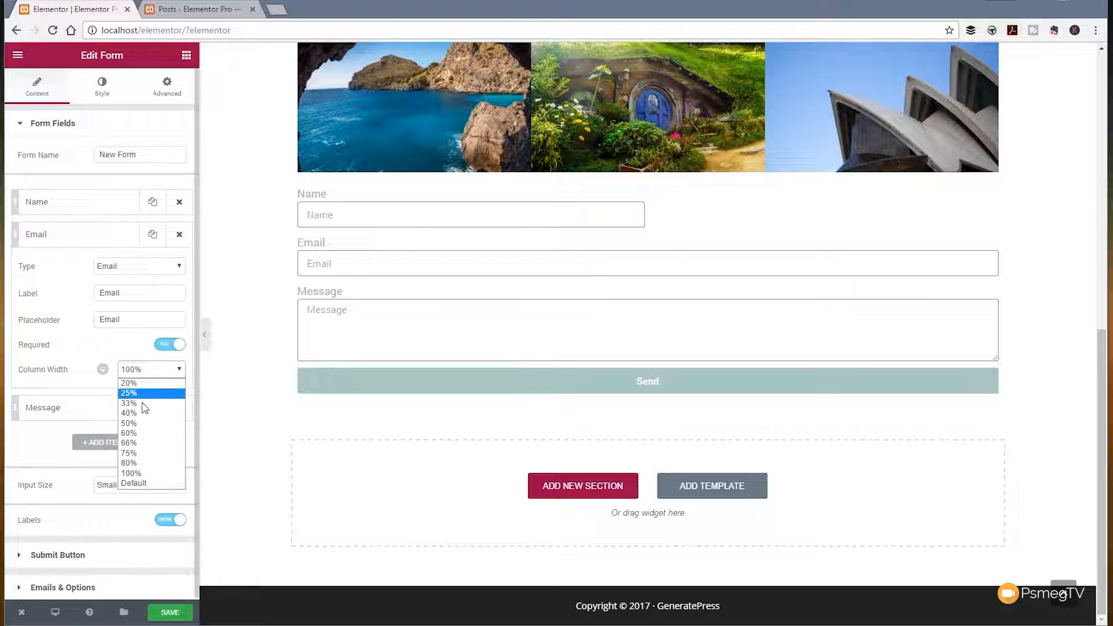
pyautogui.click(137, 424)
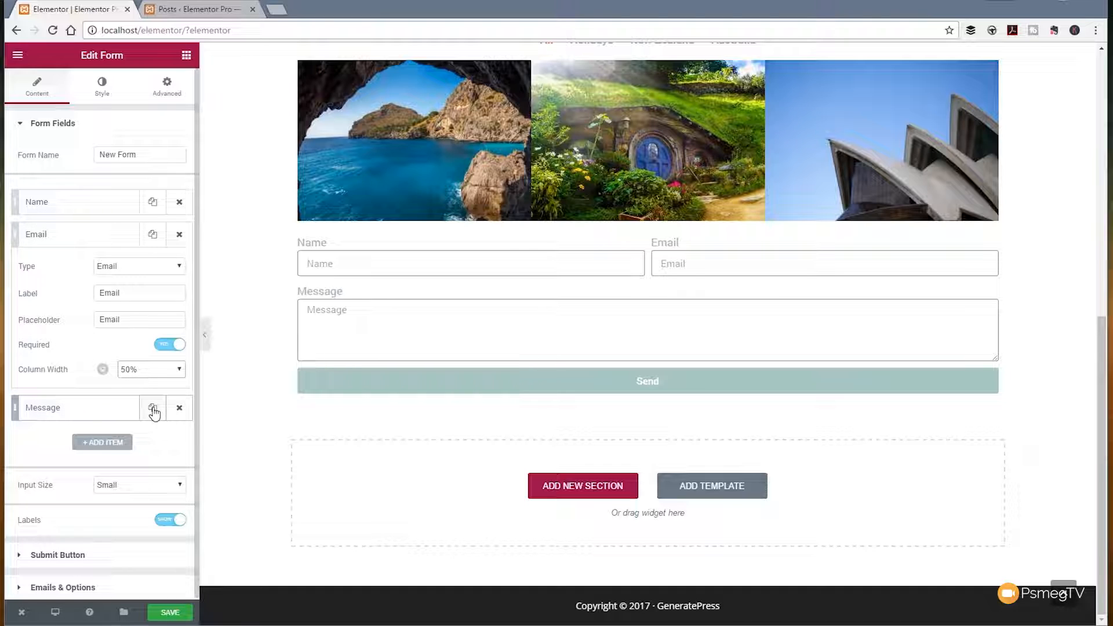
# Step: Try Medium, Large and Extra Large form input sizes, ending on Small, and switch the field labels off and on again
pyautogui.click(140, 487)
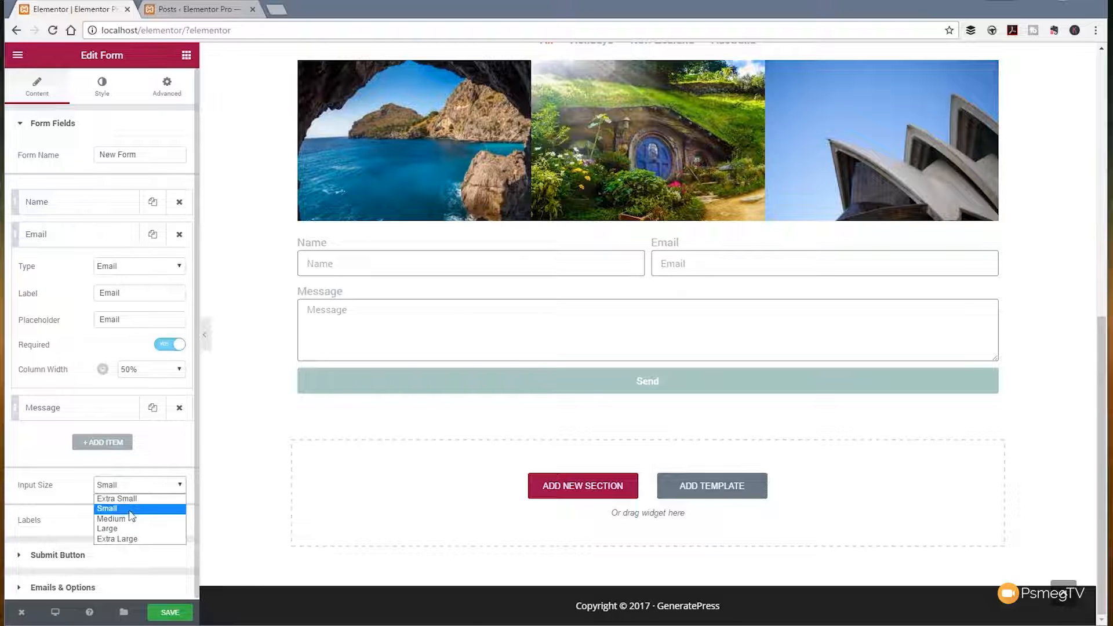
pyautogui.click(130, 519)
pyautogui.click(131, 489)
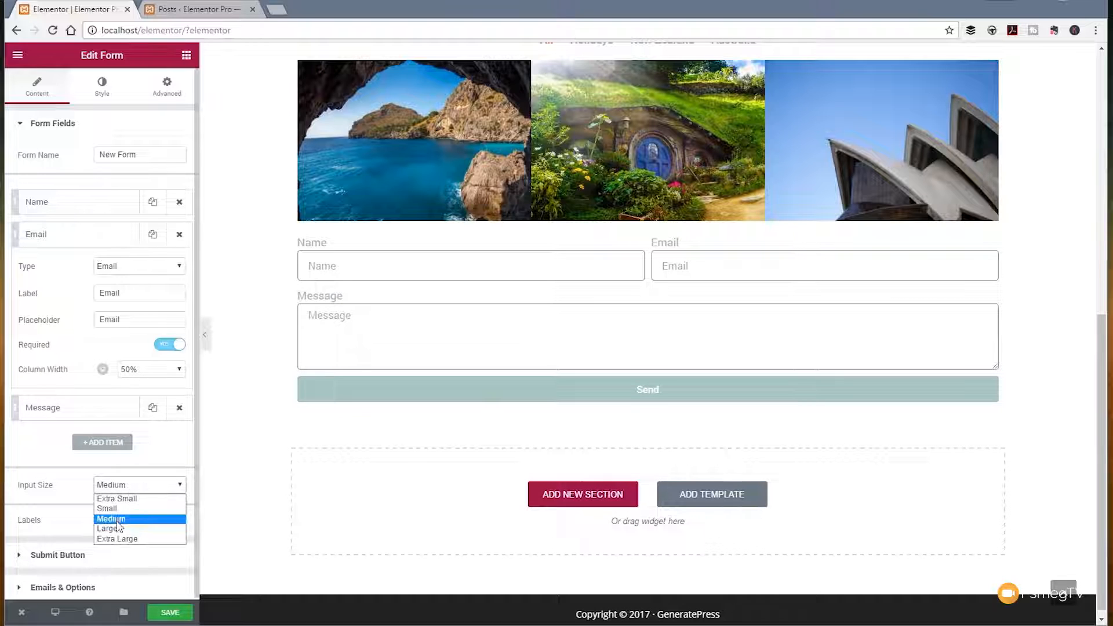
pyautogui.click(119, 527)
pyautogui.click(136, 488)
pyautogui.click(119, 539)
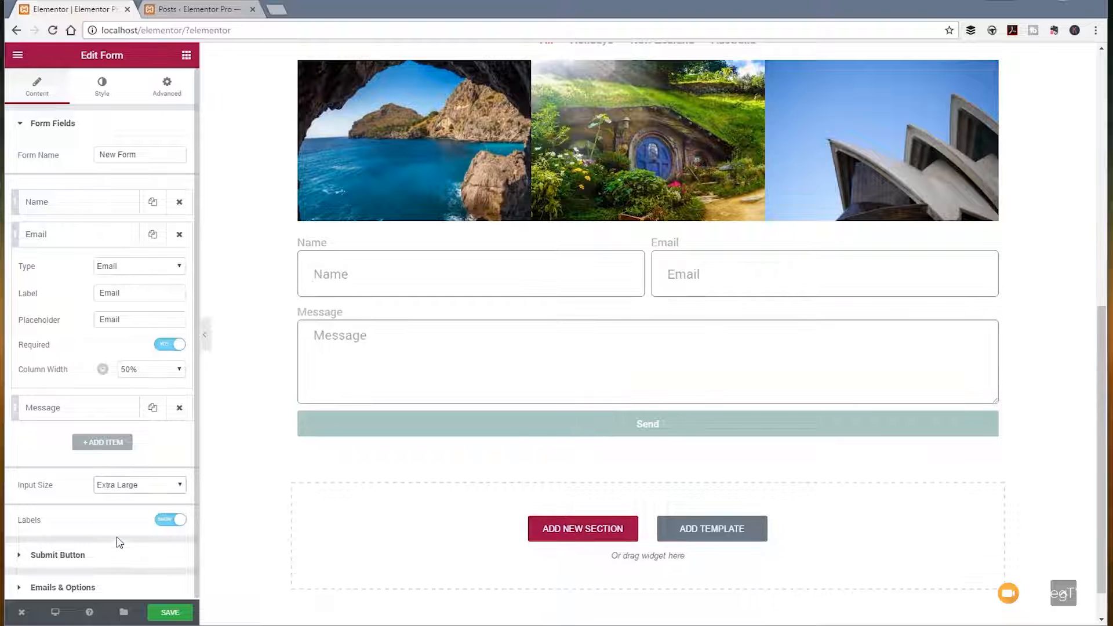
pyautogui.click(132, 487)
pyautogui.click(125, 505)
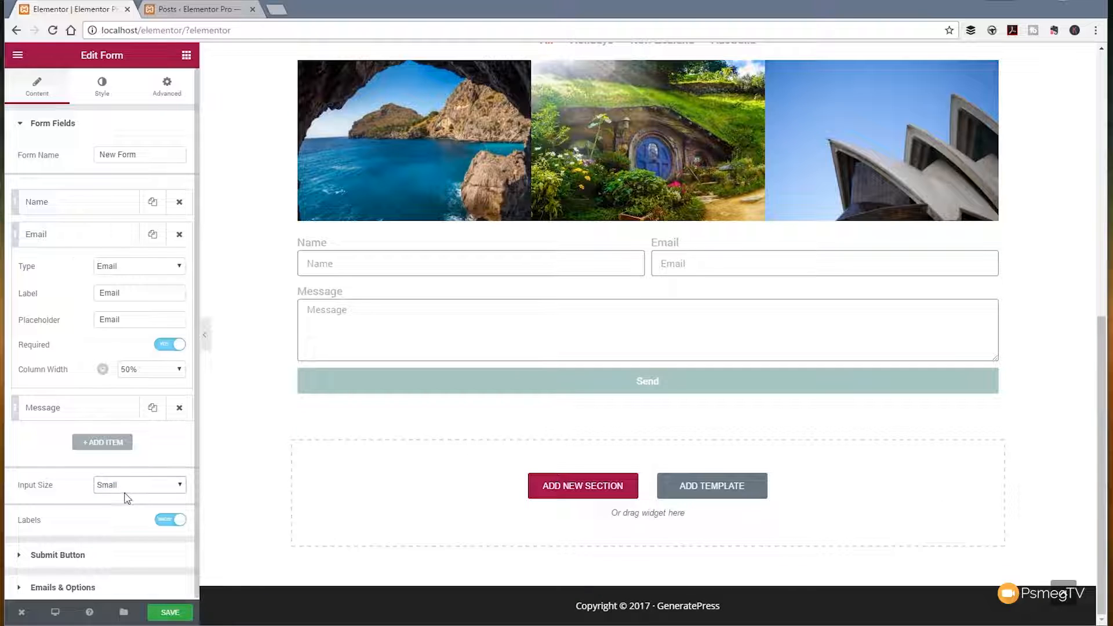
pyautogui.click(174, 520)
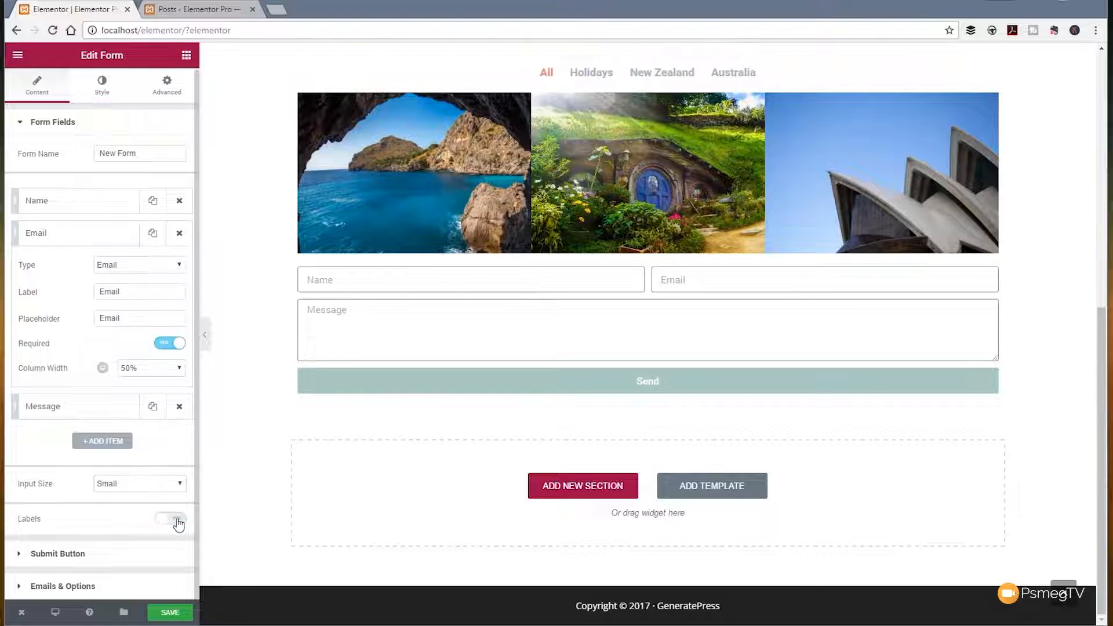
pyautogui.click(174, 520)
# Step: Align the form's submit button to the right and change its text to Submit
pyautogui.click(68, 554)
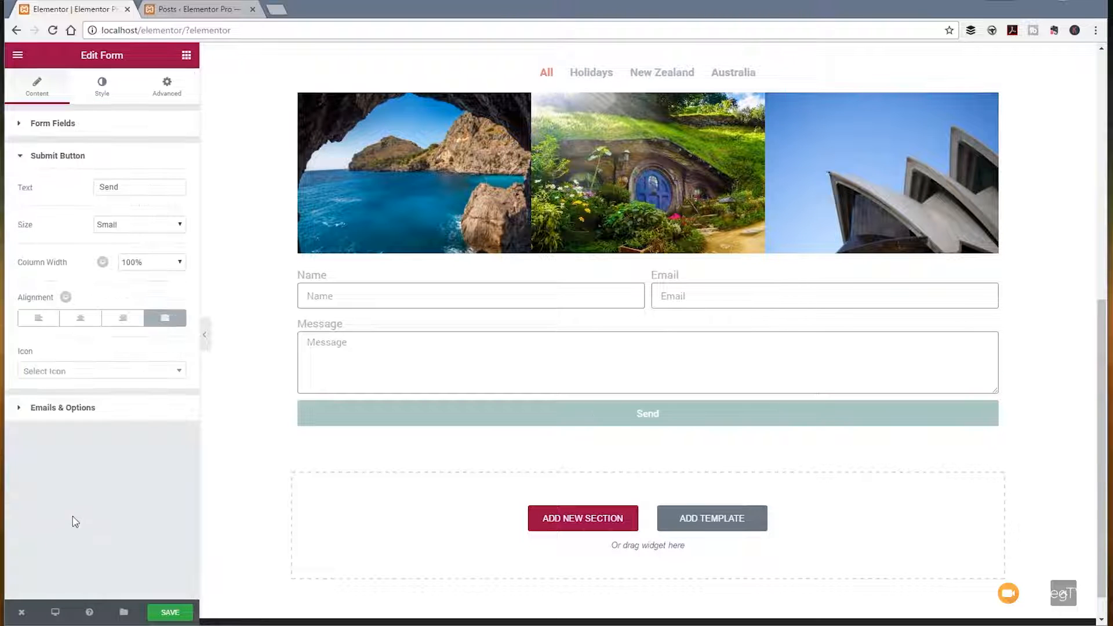
pyautogui.click(123, 321)
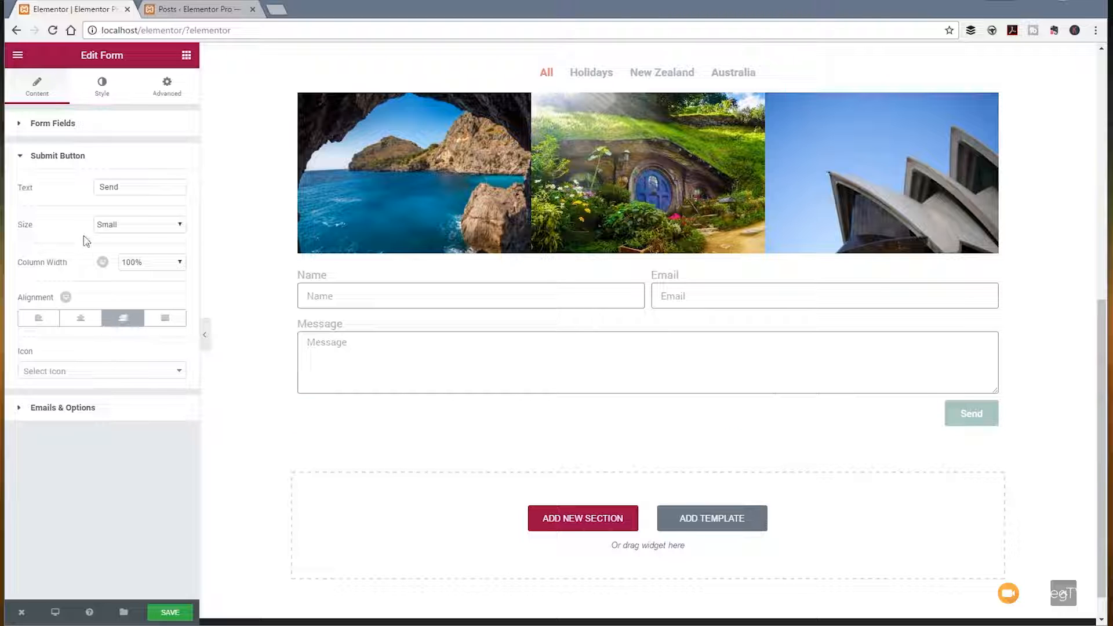
pyautogui.click(146, 229)
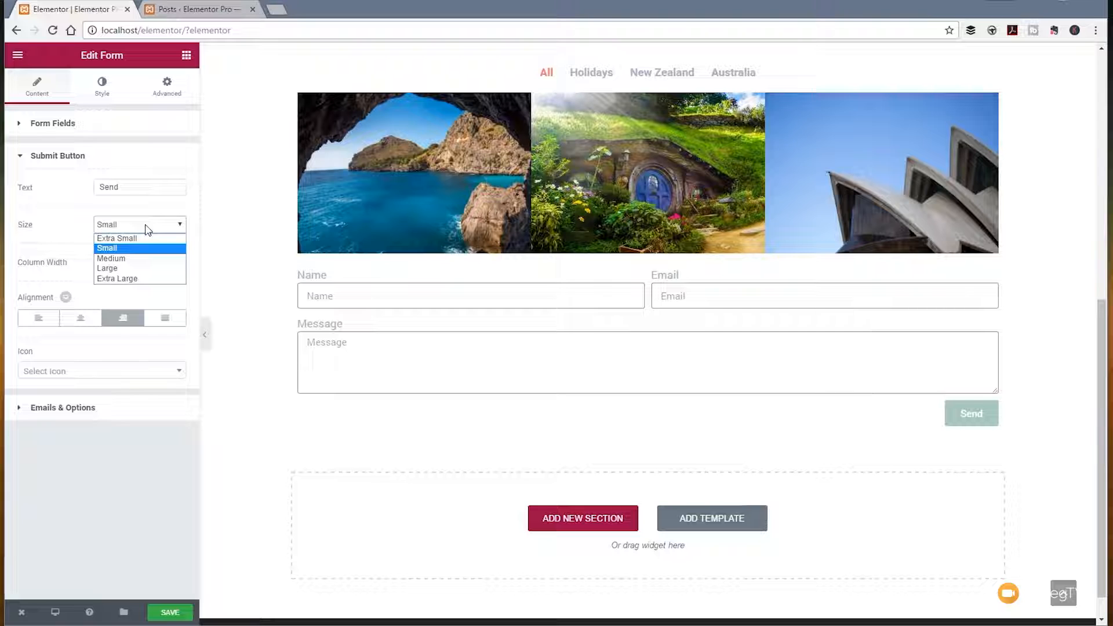
pyautogui.click(137, 187)
pyautogui.moveTo(136, 187); pyautogui.dragTo(79, 189)
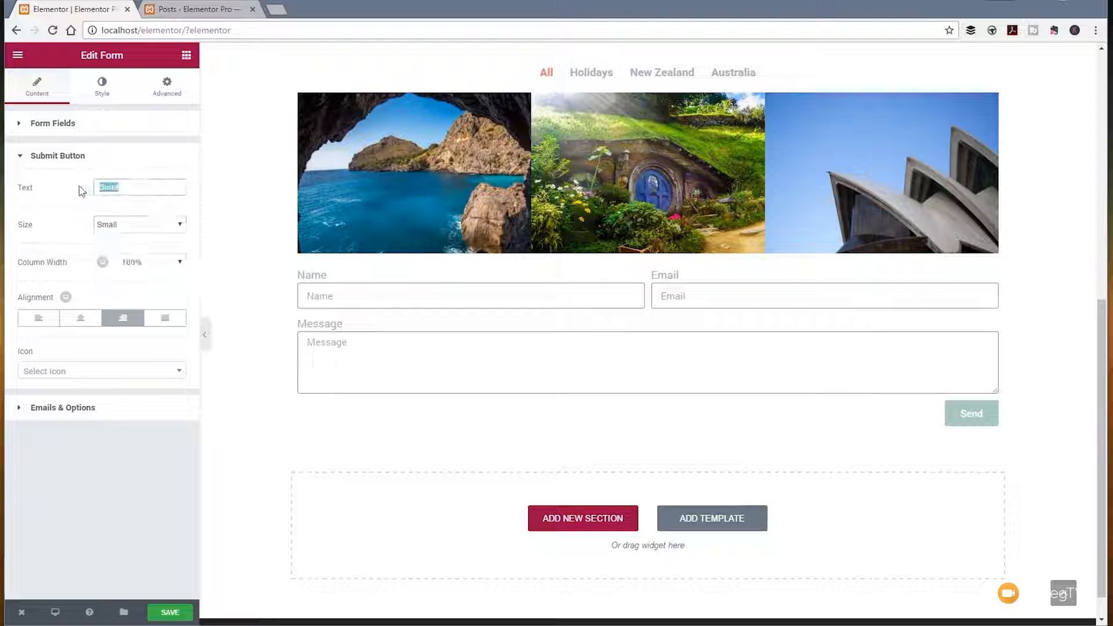
pyautogui.write('Submit')
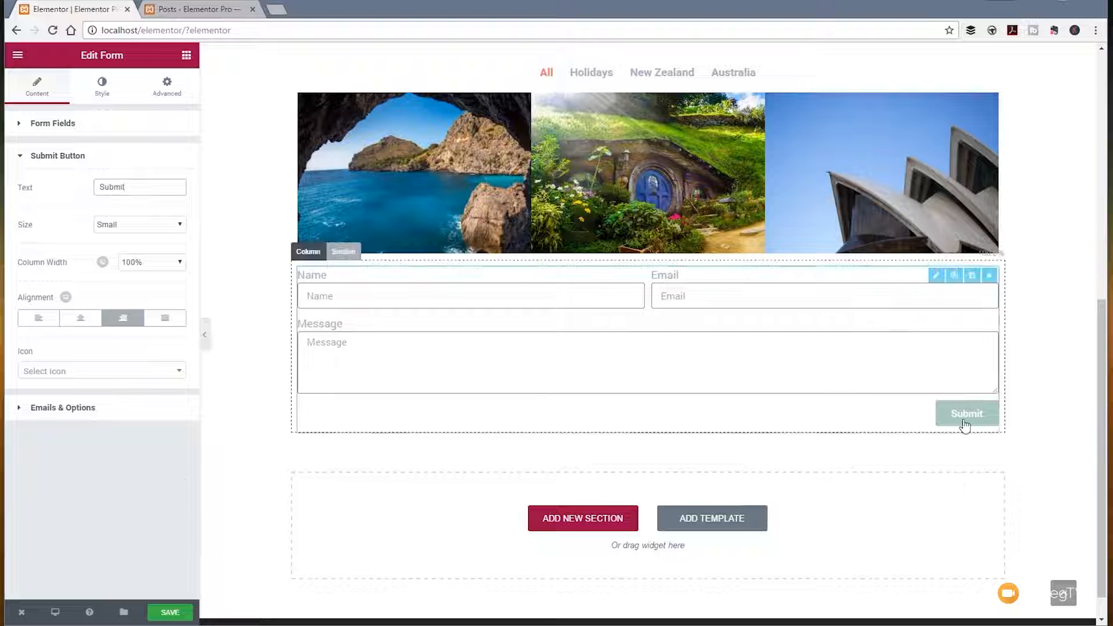
# Step: Add the address-card icon to the submit button, positioned After the text with an icon spacing of 11
pyautogui.click(139, 372)
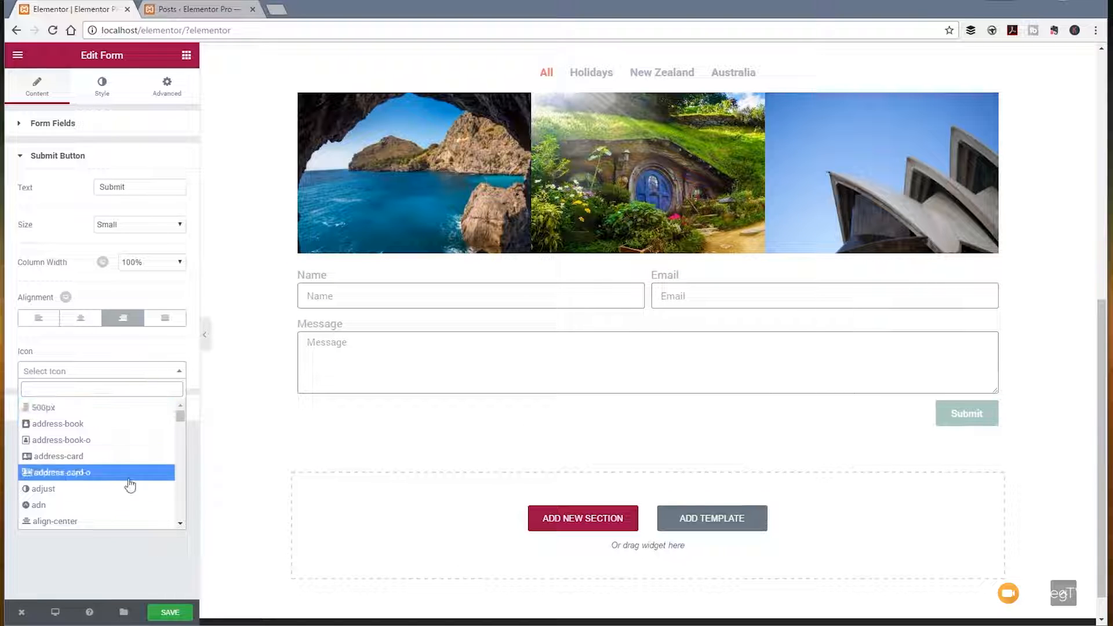
pyautogui.click(86, 457)
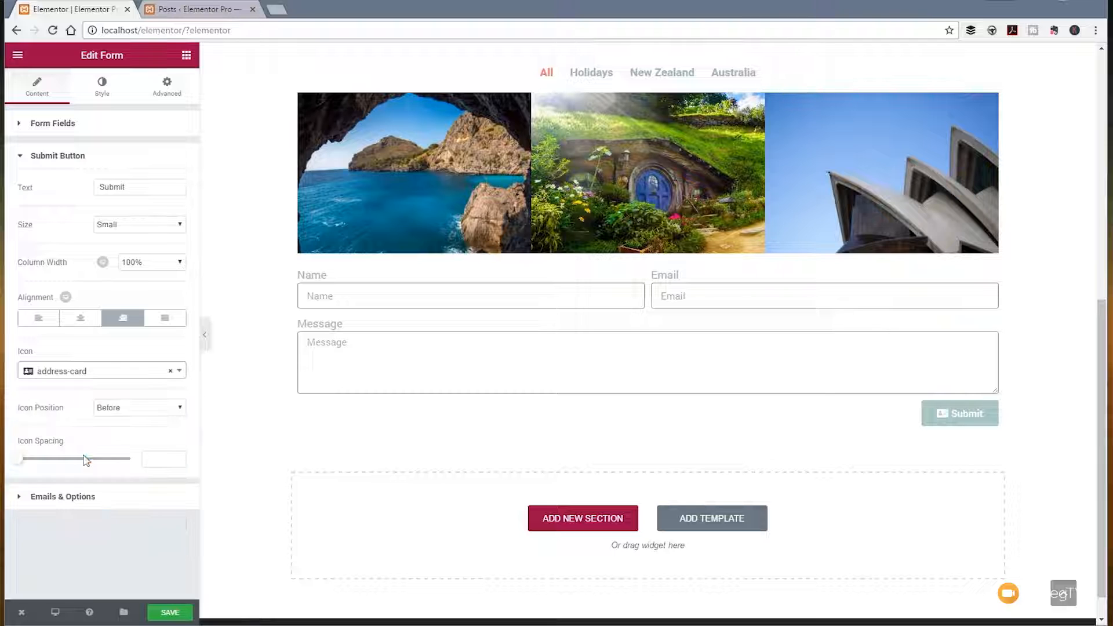
pyautogui.click(179, 408)
pyautogui.click(138, 433)
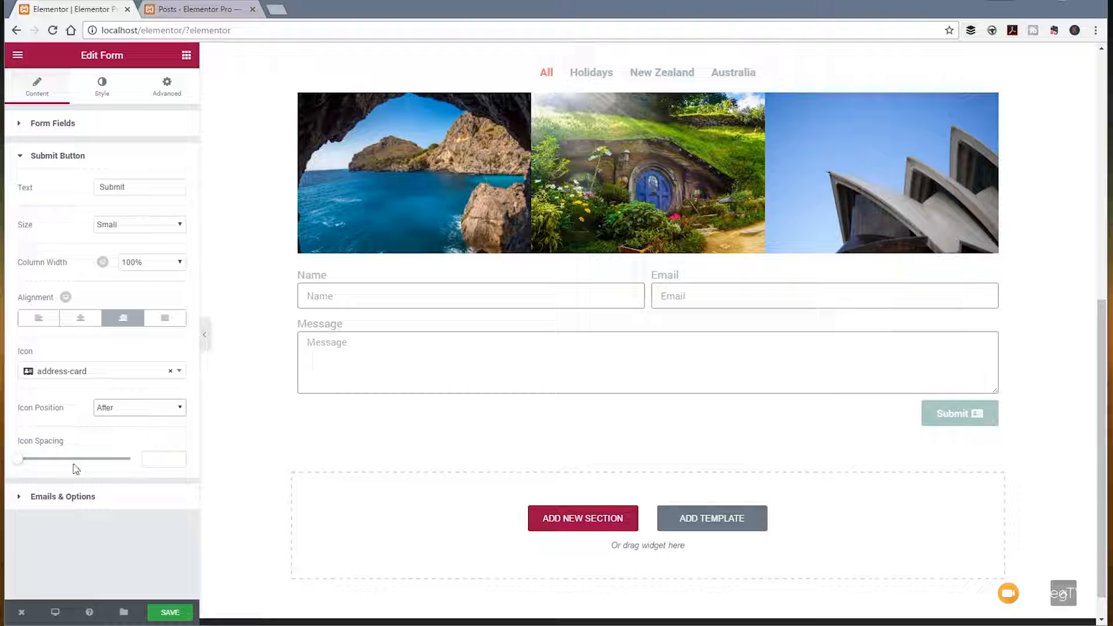
pyautogui.moveTo(19, 464); pyautogui.dragTo(46, 469)
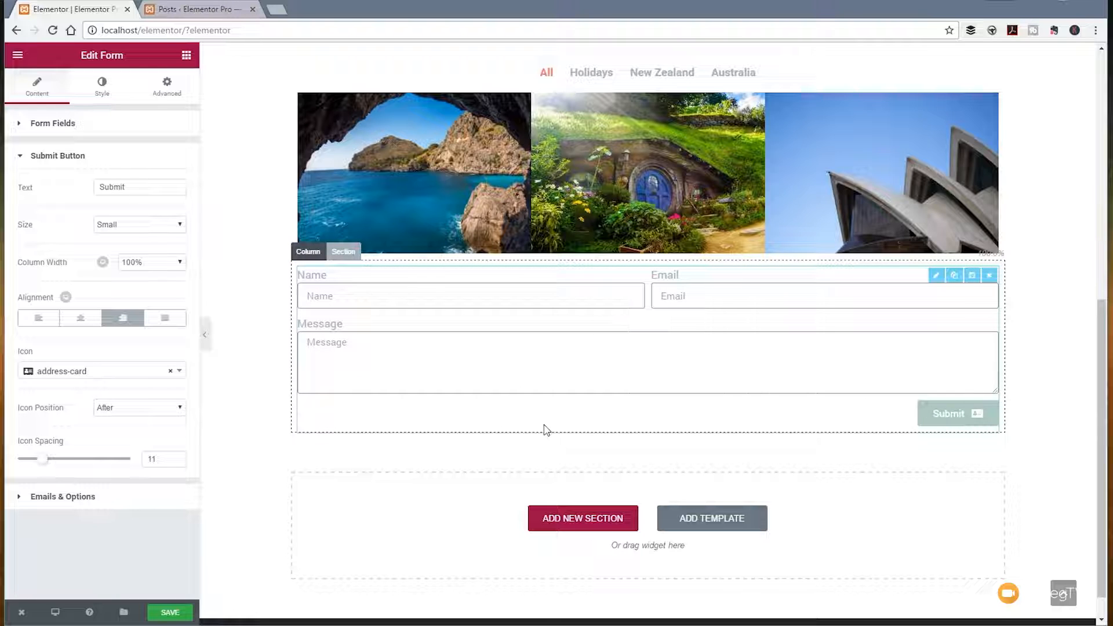
# Step: Clear the recipient e-mail address from the form's Email-To setting
pyautogui.click(52, 498)
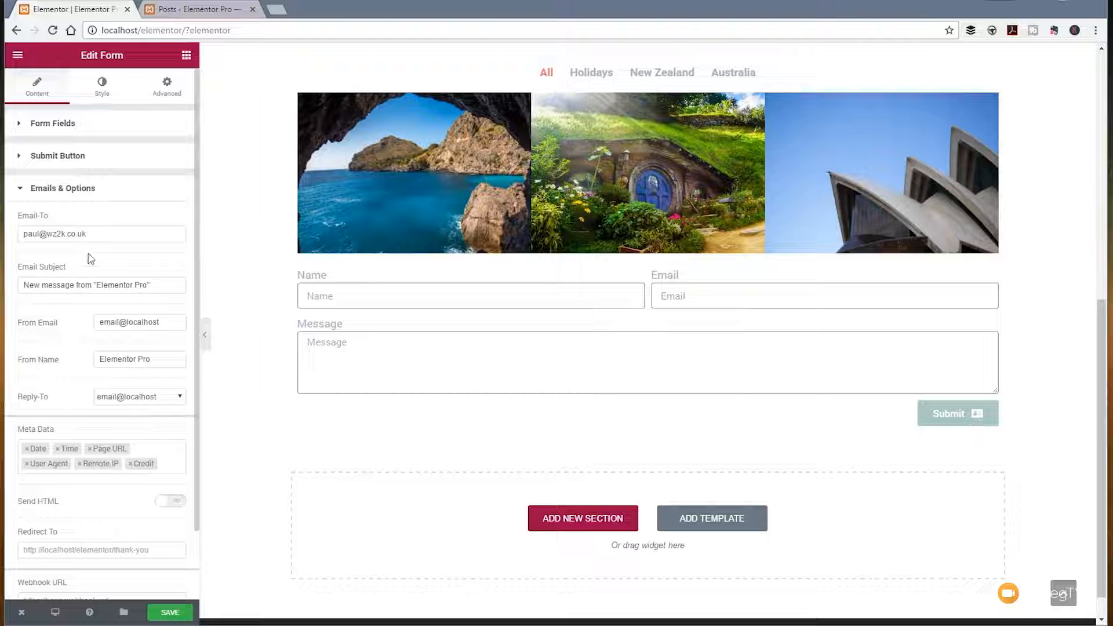
pyautogui.doubleClick(67, 234)
pyautogui.moveTo(46, 234); pyautogui.dragTo(7, 234)
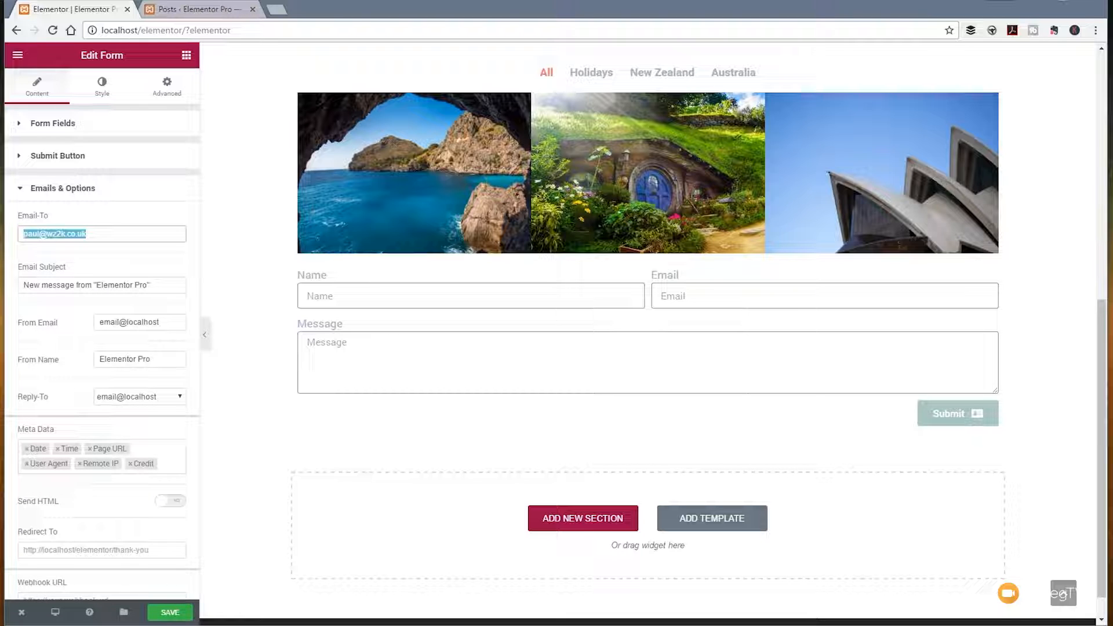
pyautogui.press('BackSpace')
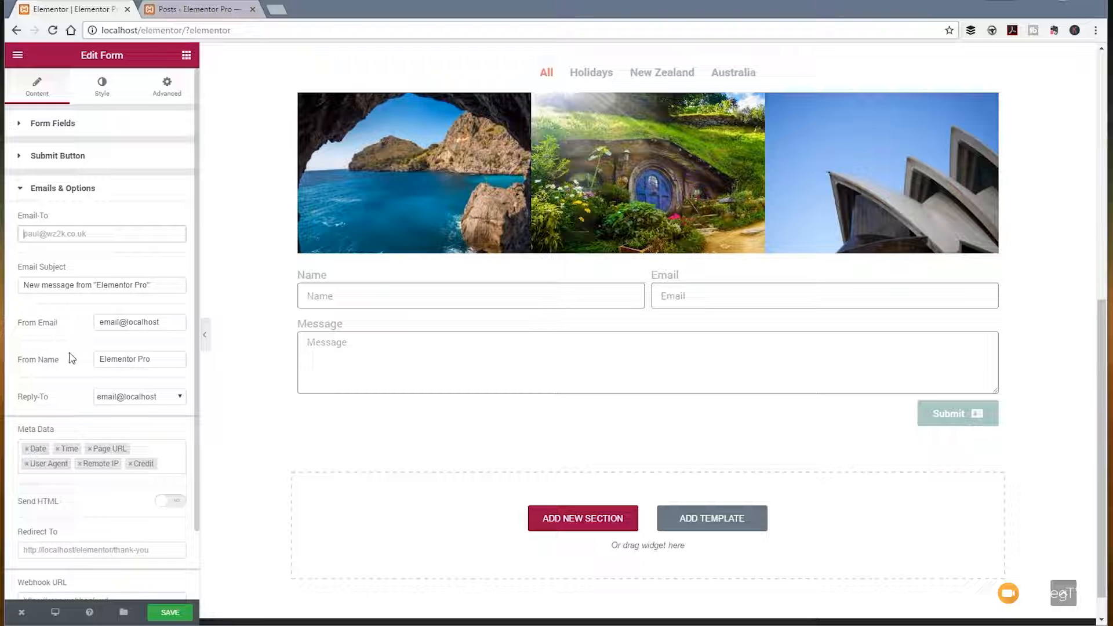
# Step: Try the form's Send HTML setting on and off, and enable Custom Messages to review the message texts
pyautogui.scroll(-3, 160, 451)
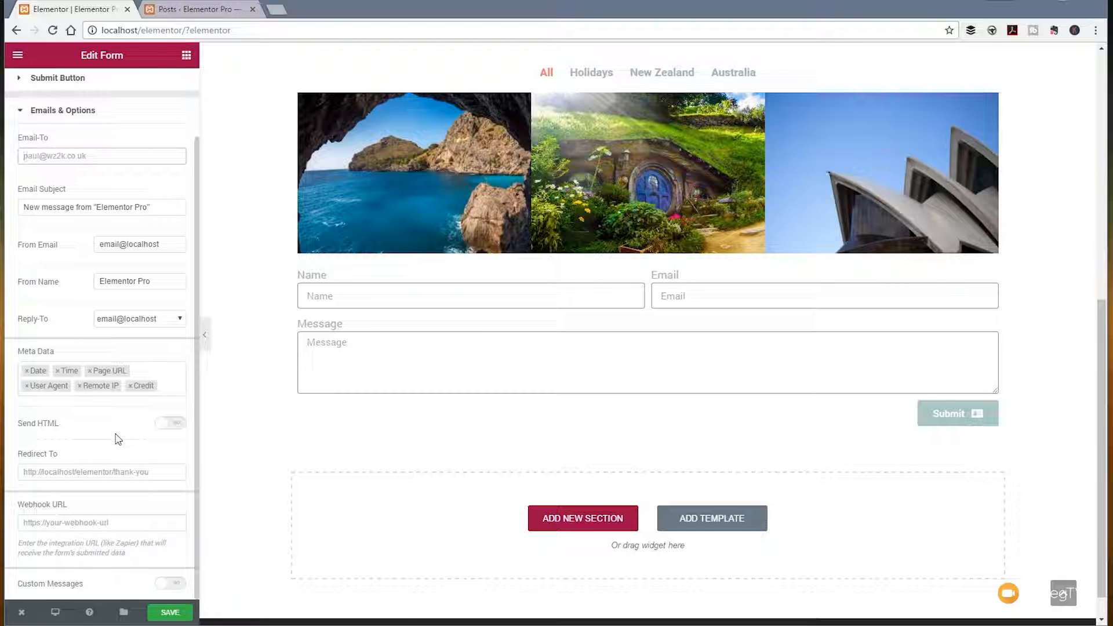
pyautogui.click(174, 427)
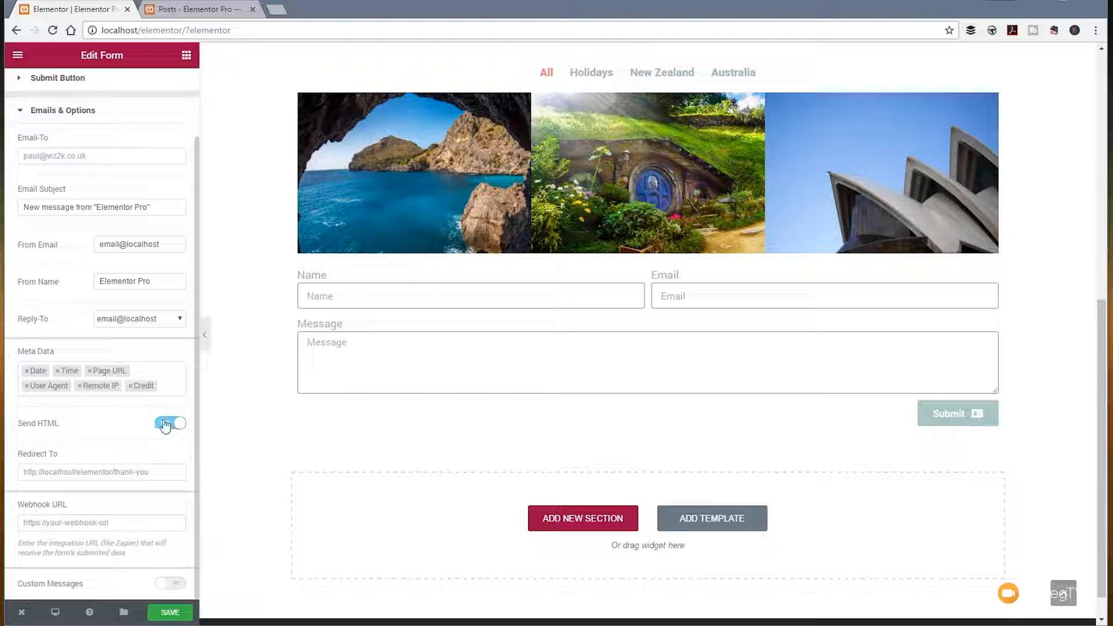
pyautogui.click(166, 427)
pyautogui.click(171, 582)
pyautogui.scroll(-3, 139, 495)
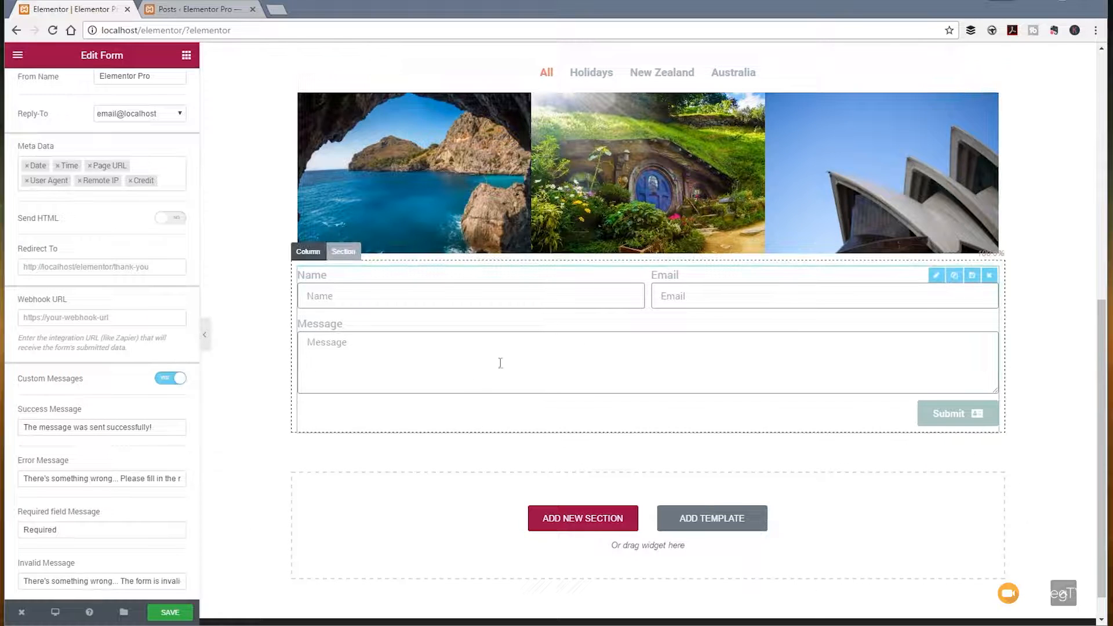
pyautogui.scroll(5, 111, 476)
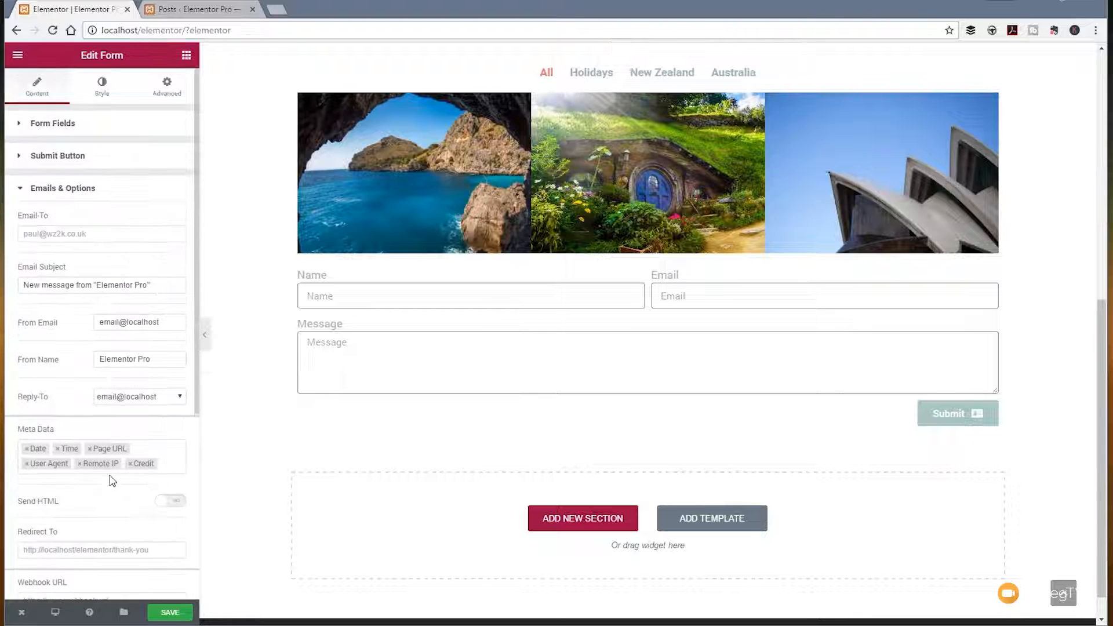
# Step: Set the form's label spacing to 14, row gap to 33 and column gap to 44
pyautogui.click(100, 86)
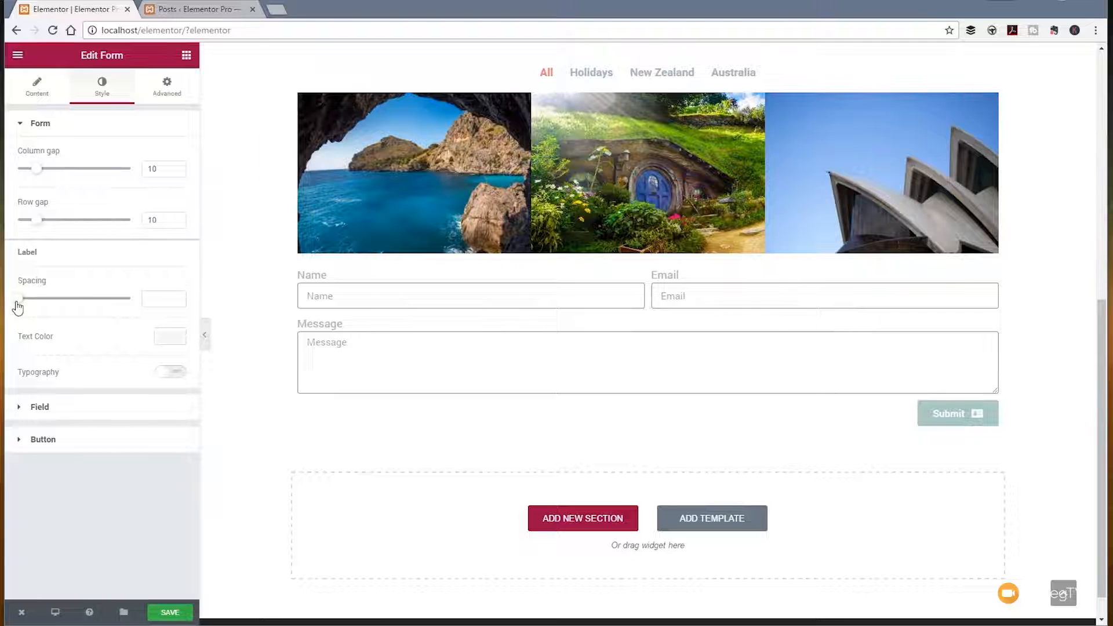
pyautogui.moveTo(18, 308); pyautogui.dragTo(46, 315)
pyautogui.moveTo(37, 222); pyautogui.dragTo(80, 228)
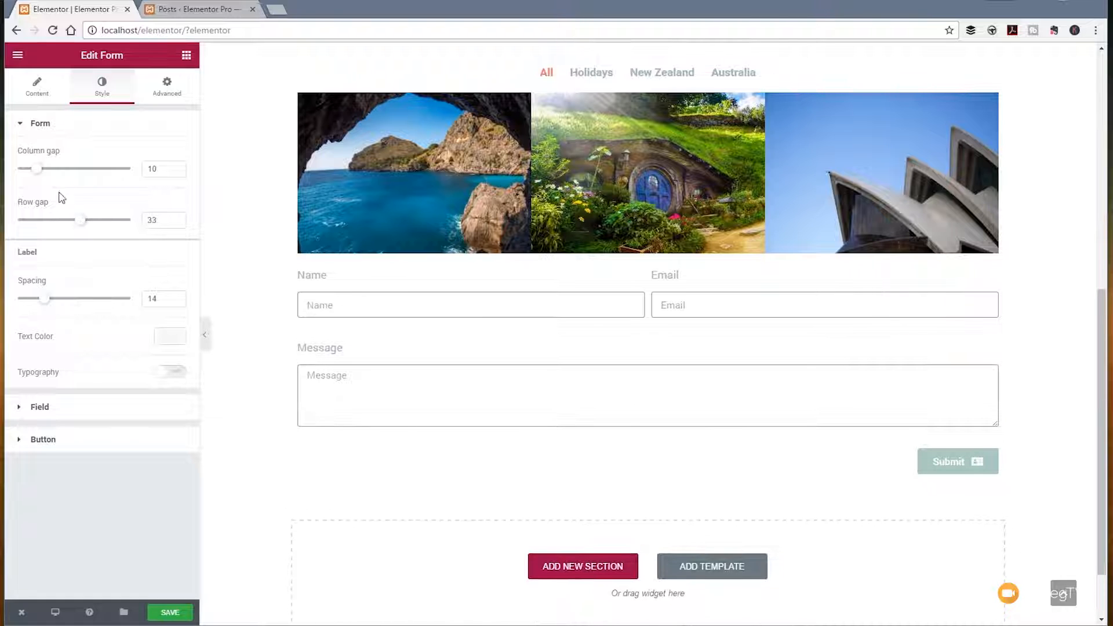
pyautogui.moveTo(36, 172); pyautogui.dragTo(101, 173)
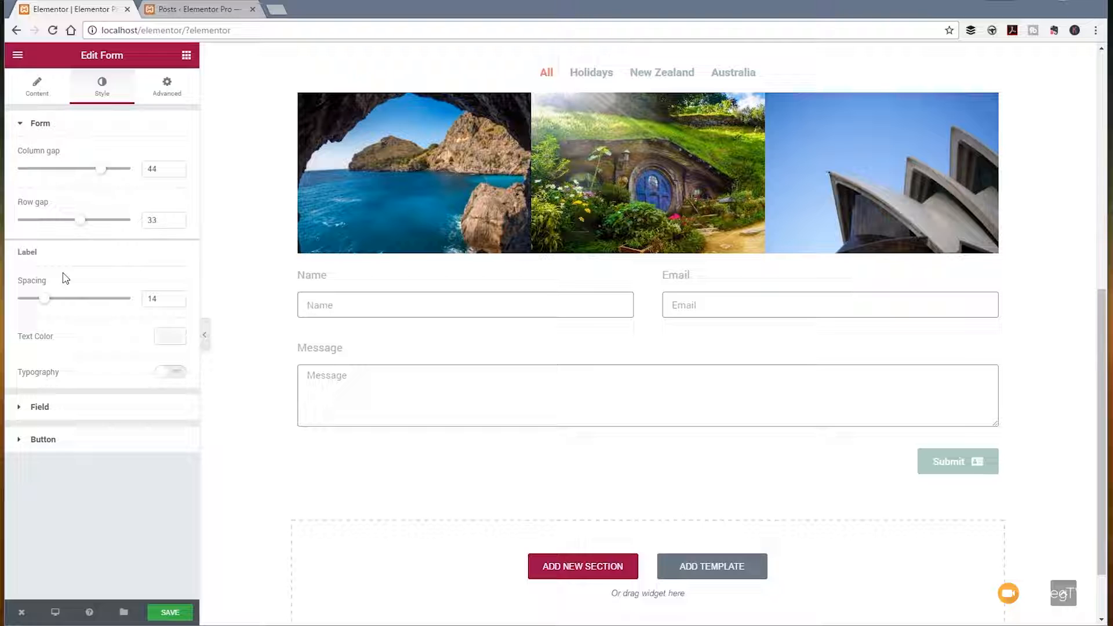
# Step: Change the form labels' text color to dark grey #54595f
pyautogui.click(171, 343)
pyautogui.click(44, 493)
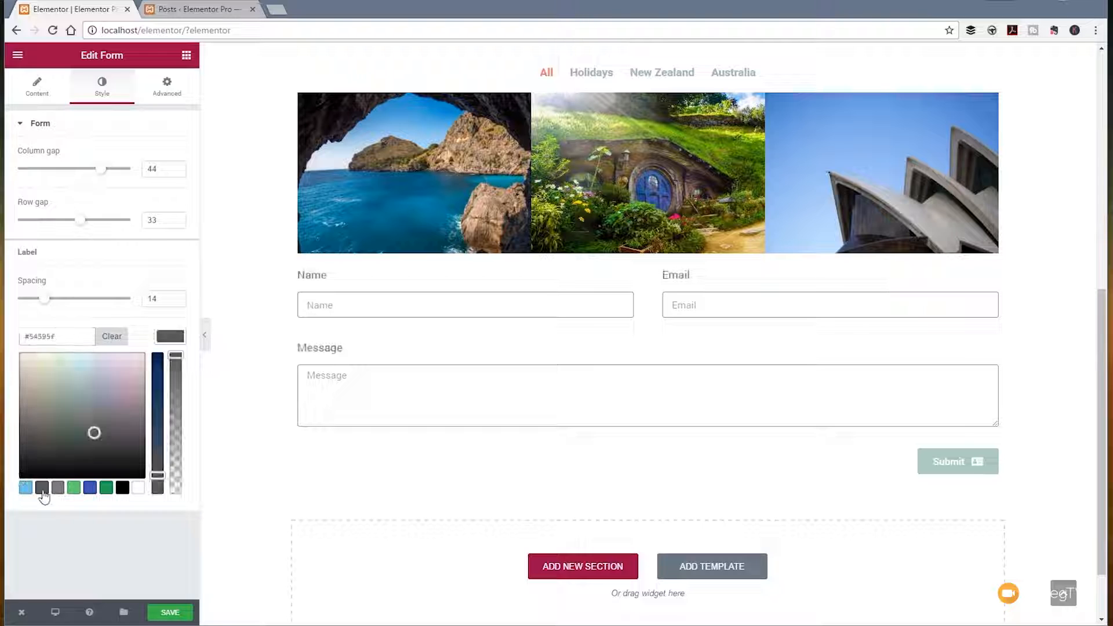
pyautogui.click(171, 342)
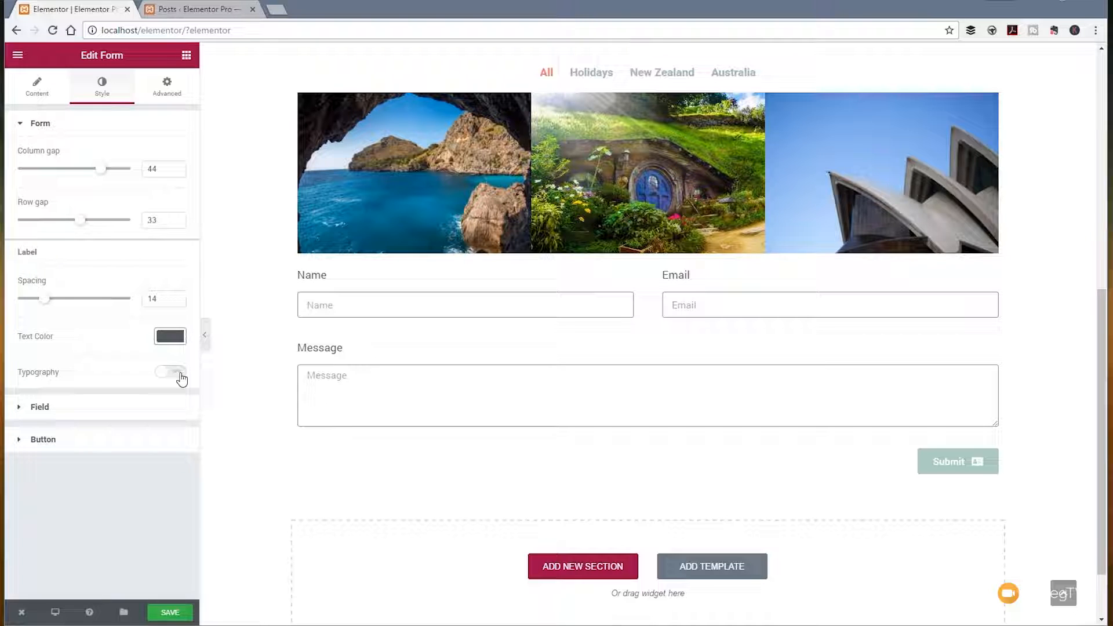
# Step: Set the form fields' text color to green #23a455 and their background color to light grey #ededed
pyautogui.click(40, 409)
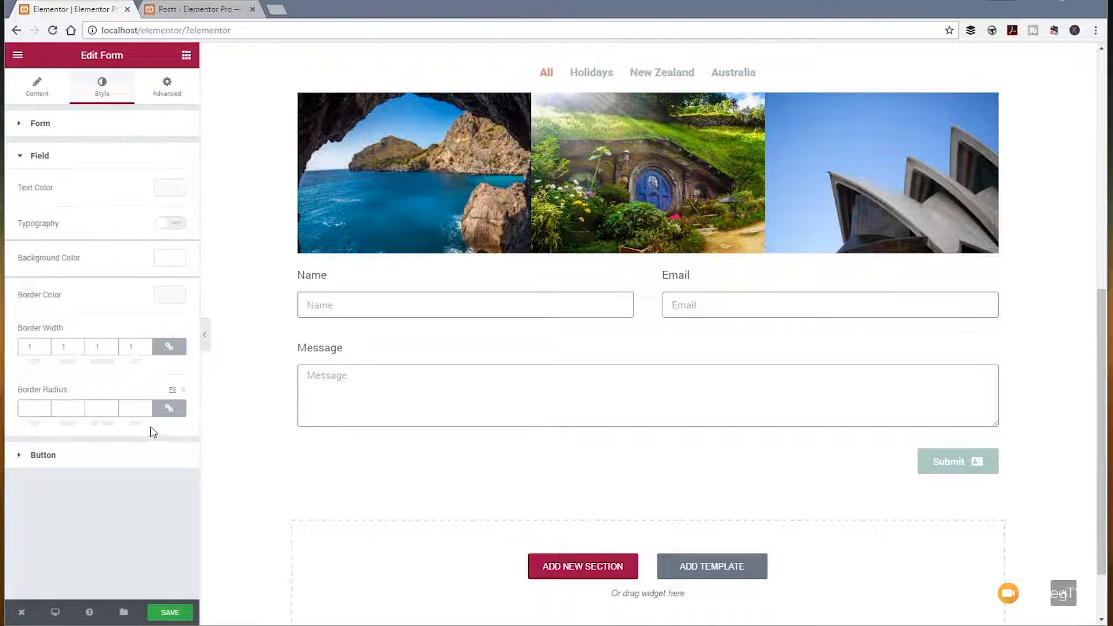
pyautogui.click(168, 189)
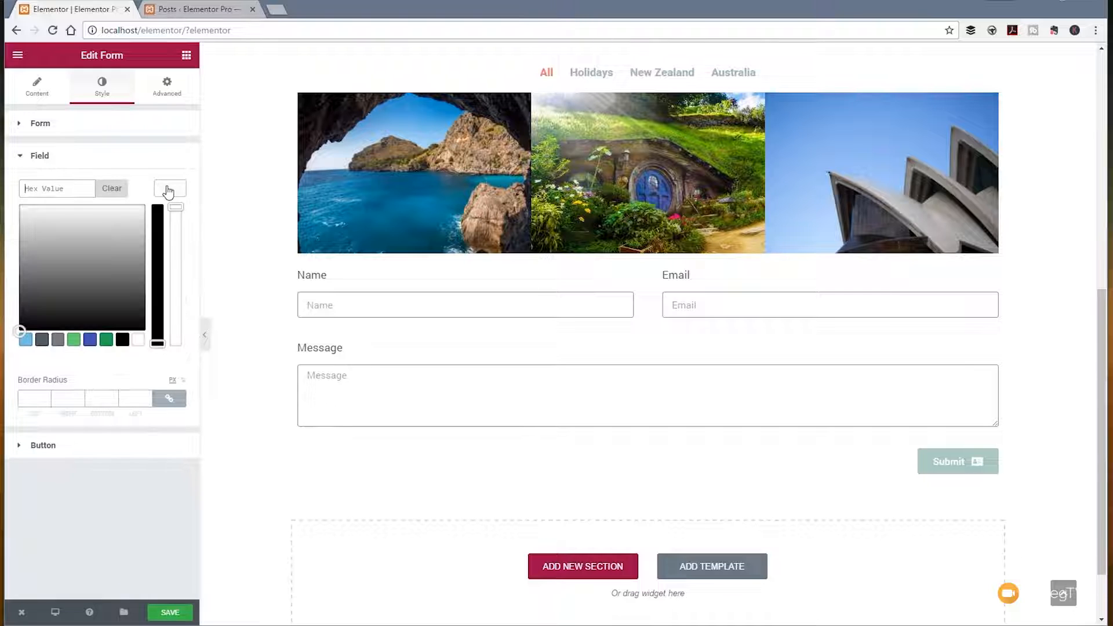
pyautogui.click(106, 341)
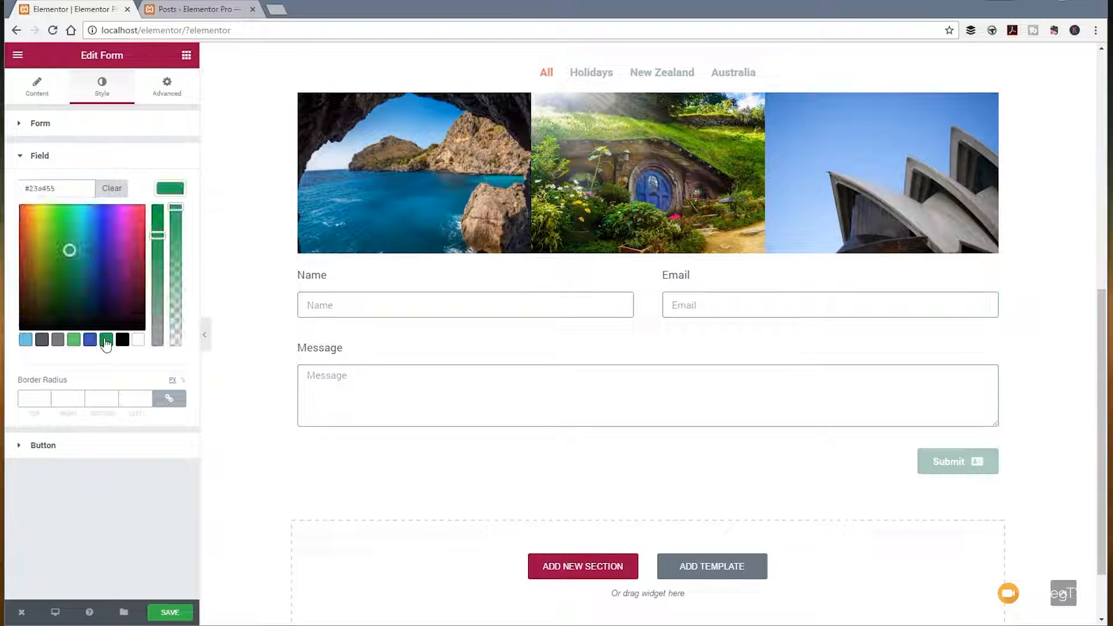
pyautogui.click(158, 195)
pyautogui.click(168, 258)
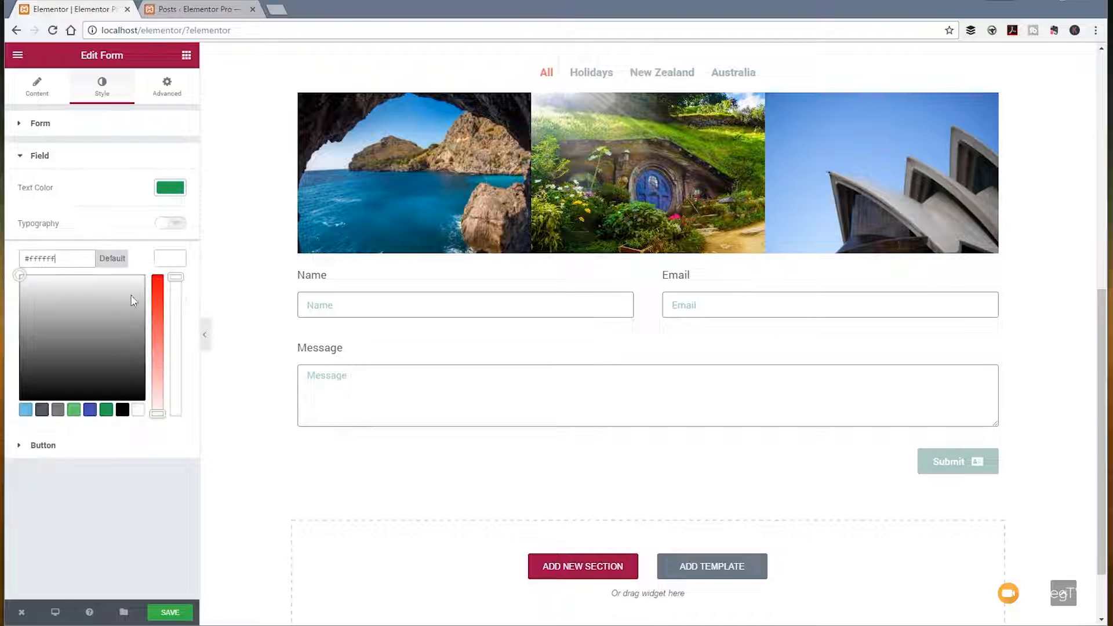
pyautogui.moveTo(19, 275); pyautogui.dragTo(16, 286)
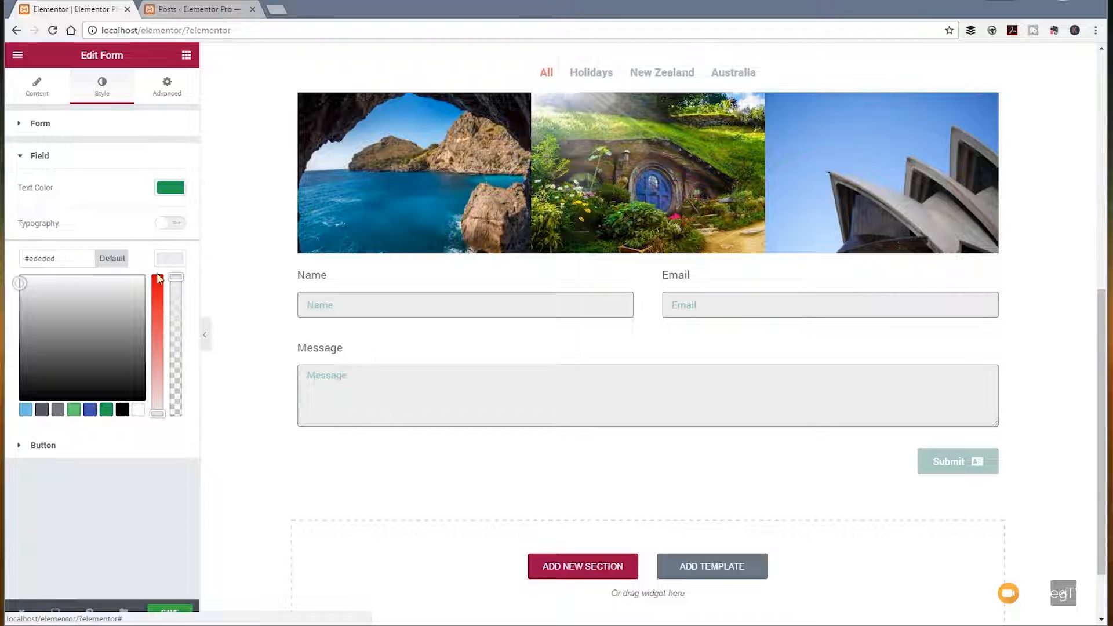
# Step: Change the form fields' text color to black #000000 and set their border width to 0 on all sides
pyautogui.click(164, 195)
pyautogui.click(122, 341)
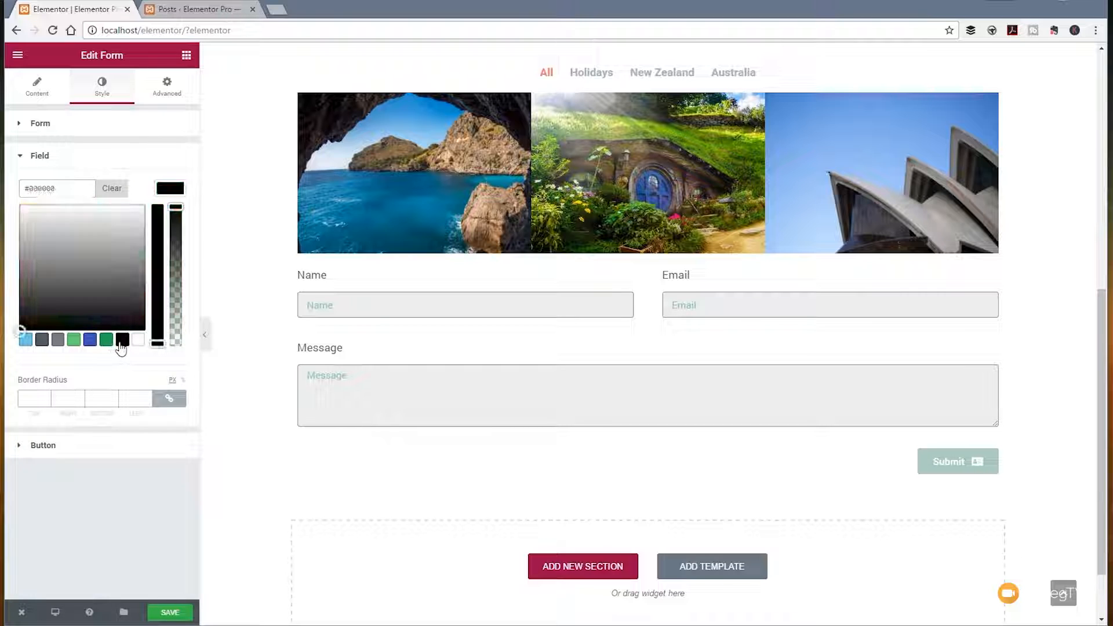
pyautogui.click(114, 474)
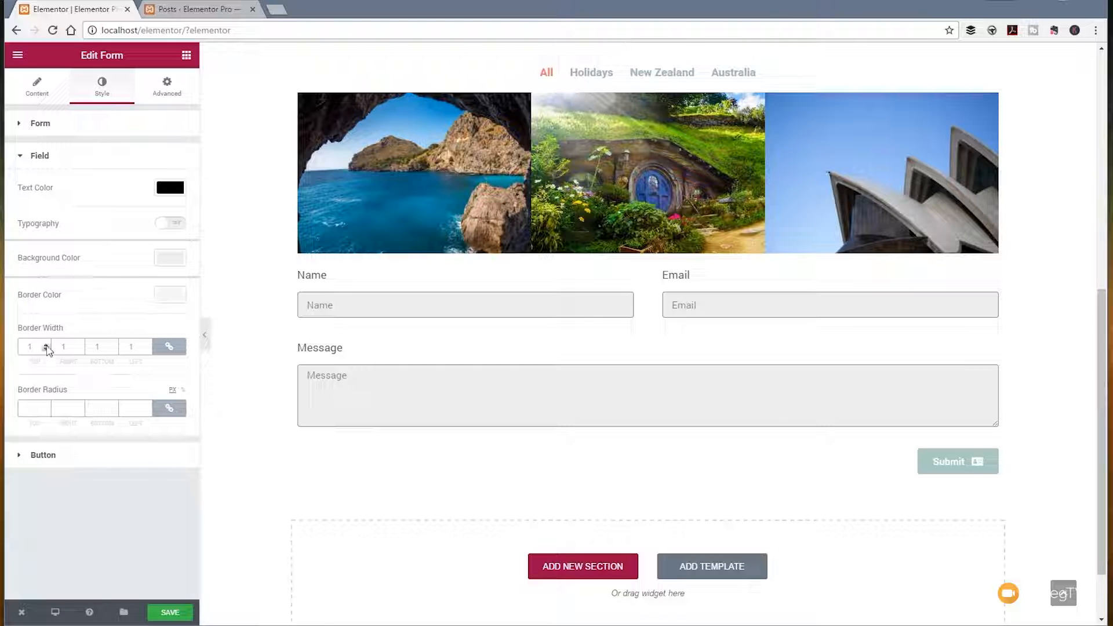
pyautogui.press('BackSpace')
pyautogui.write('0')
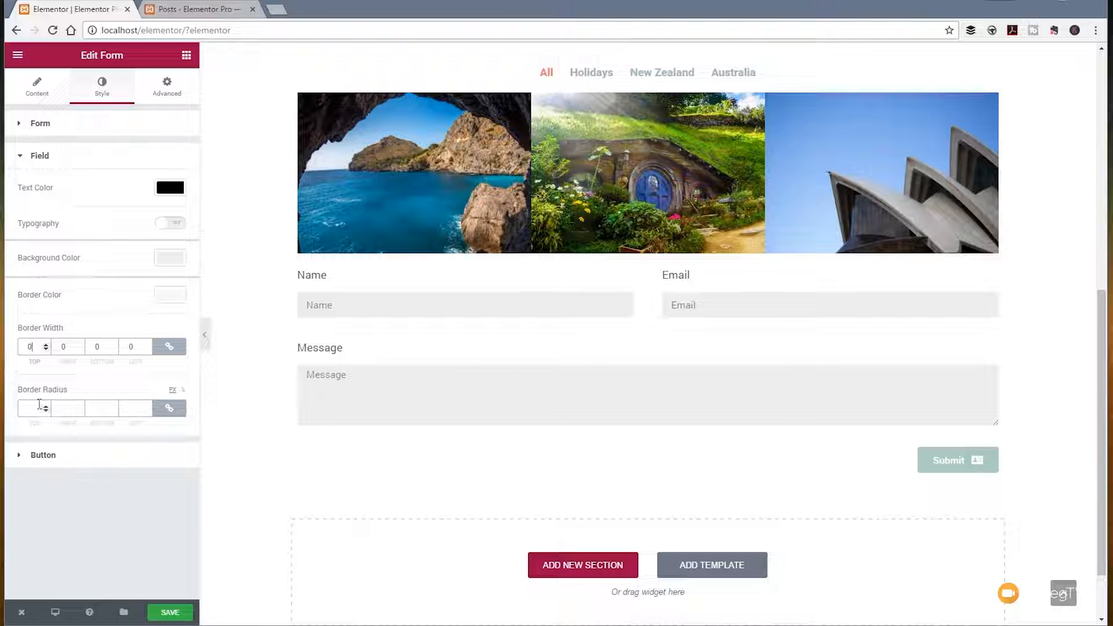
# Step: Set the submit button's normal background color to green #23a455
pyautogui.click(43, 455)
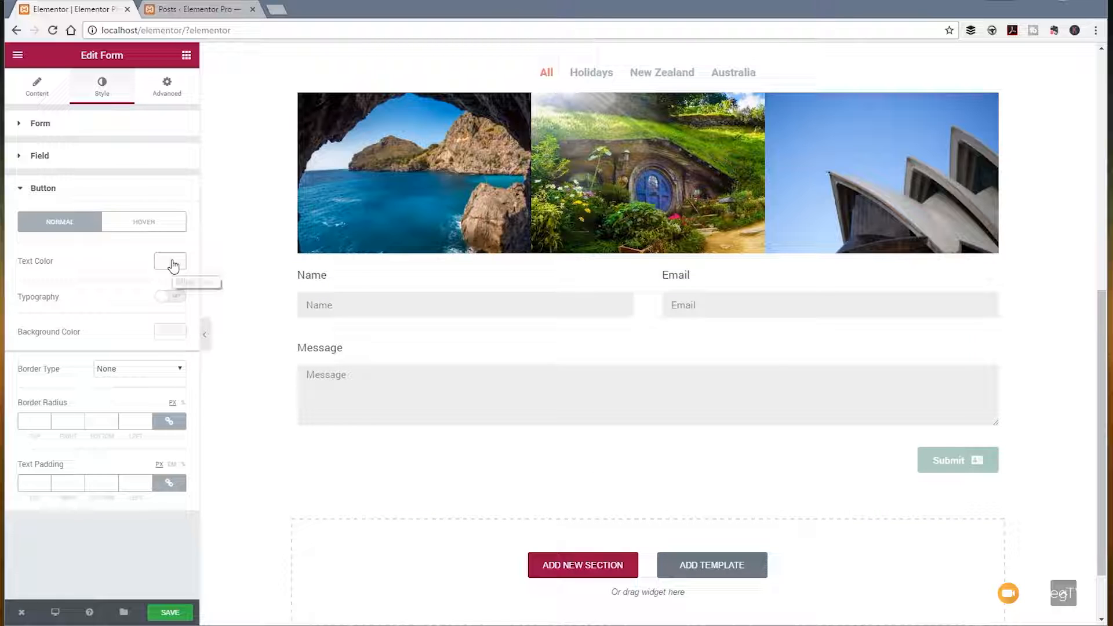
pyautogui.click(171, 331)
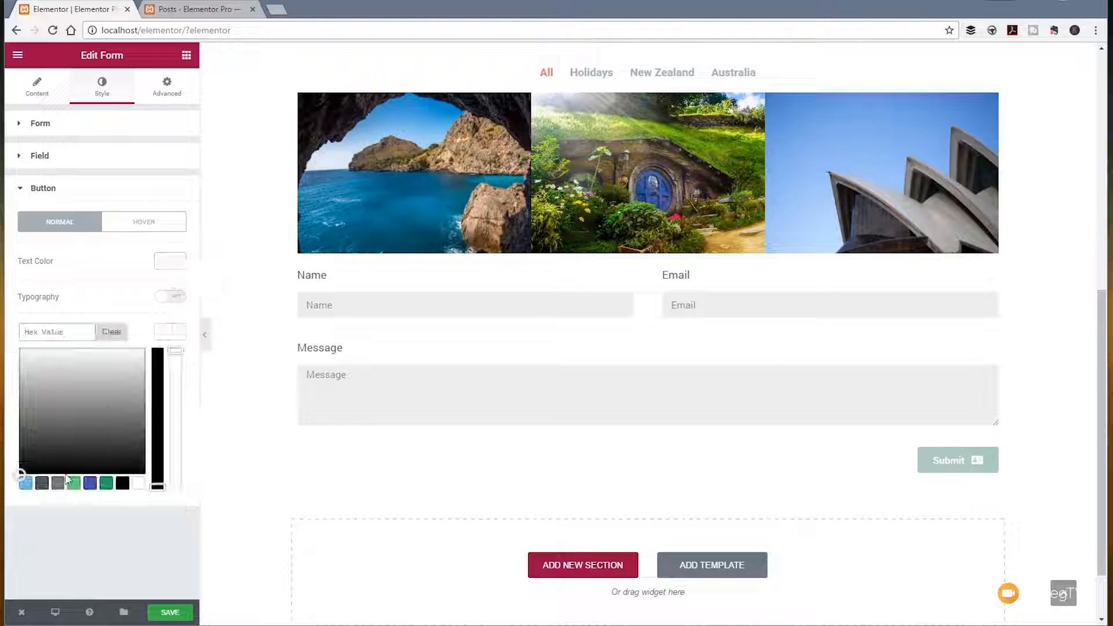
pyautogui.click(106, 484)
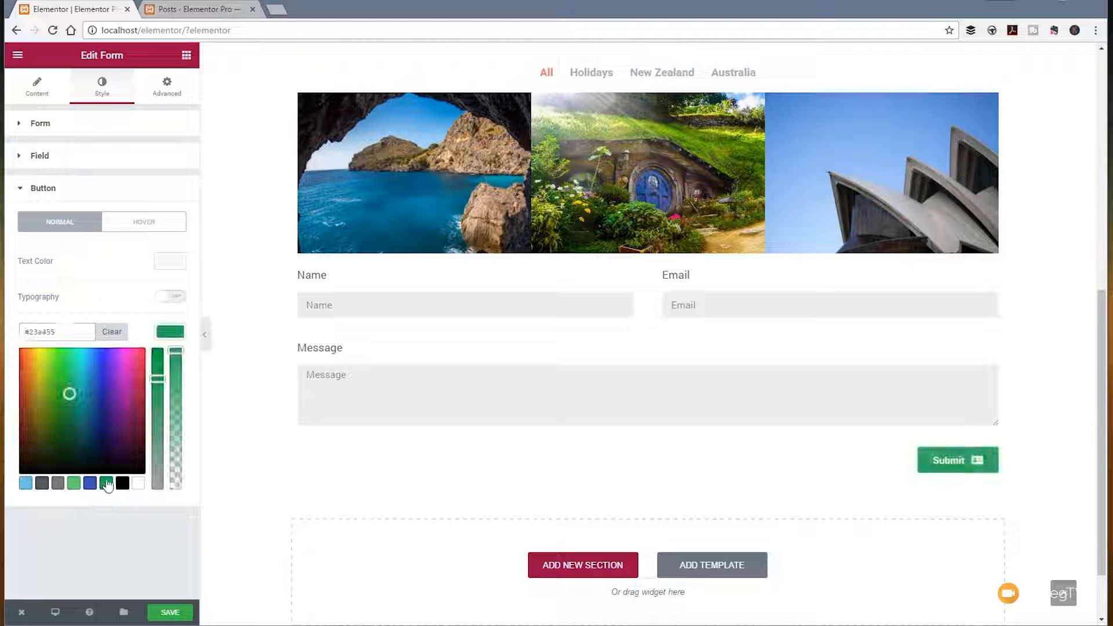
pyautogui.click(103, 272)
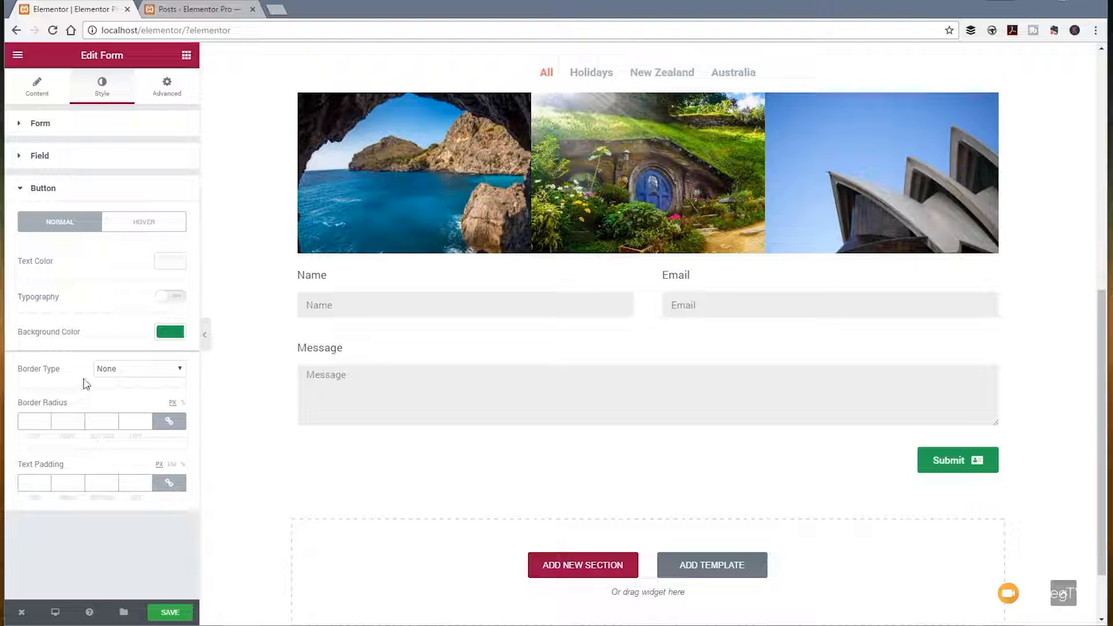
# Step: Try a Solid border type on the submit button and return it to None
pyautogui.click(134, 370)
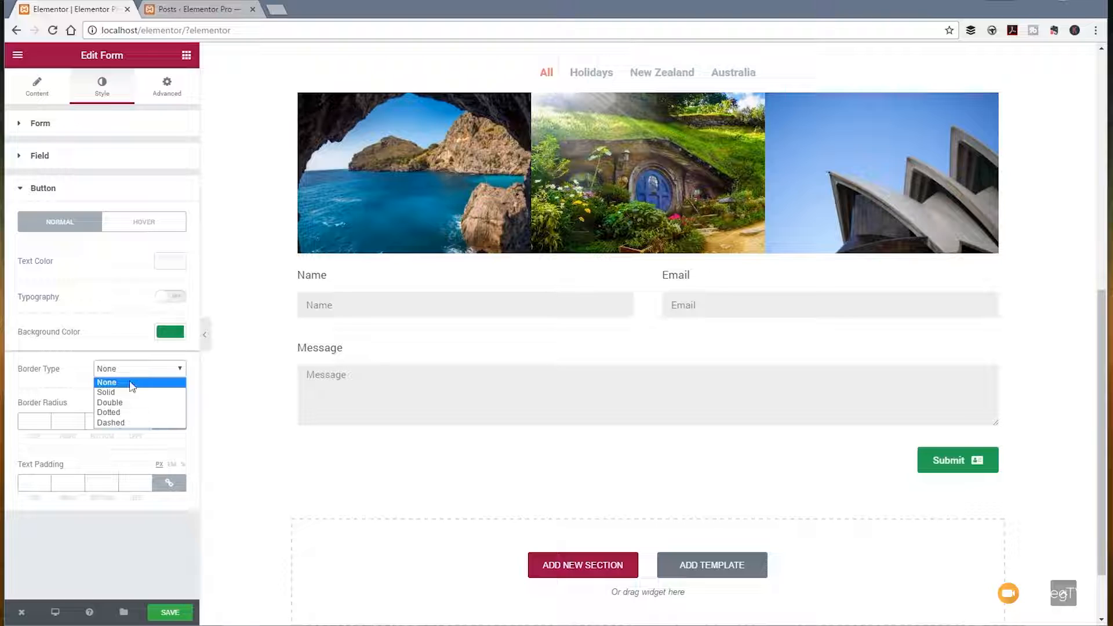
pyautogui.click(128, 394)
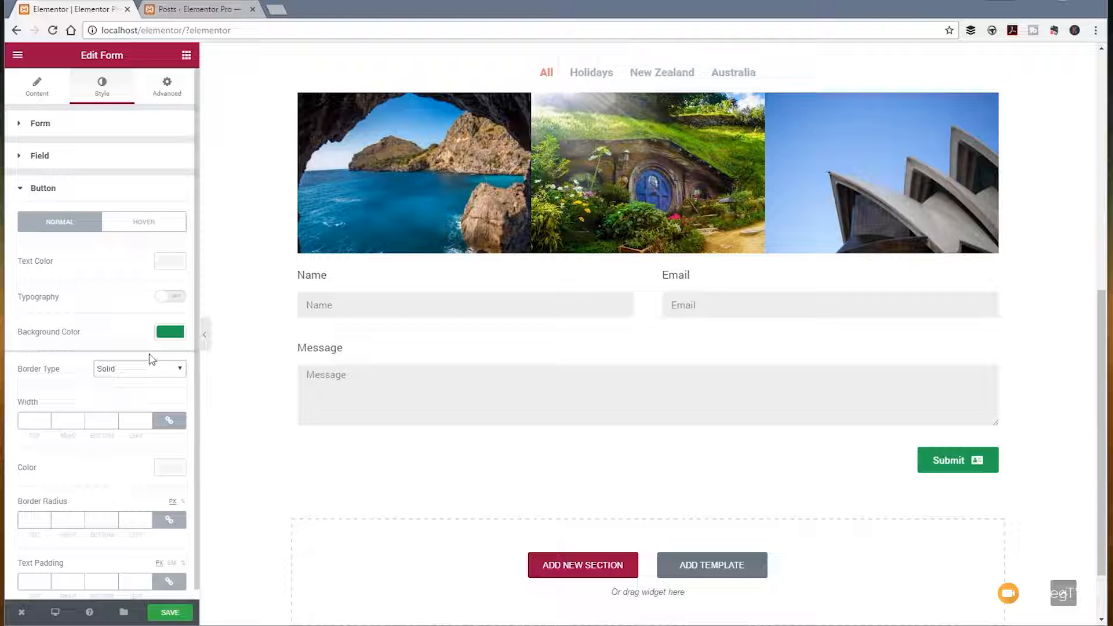
pyautogui.click(146, 369)
pyautogui.click(116, 383)
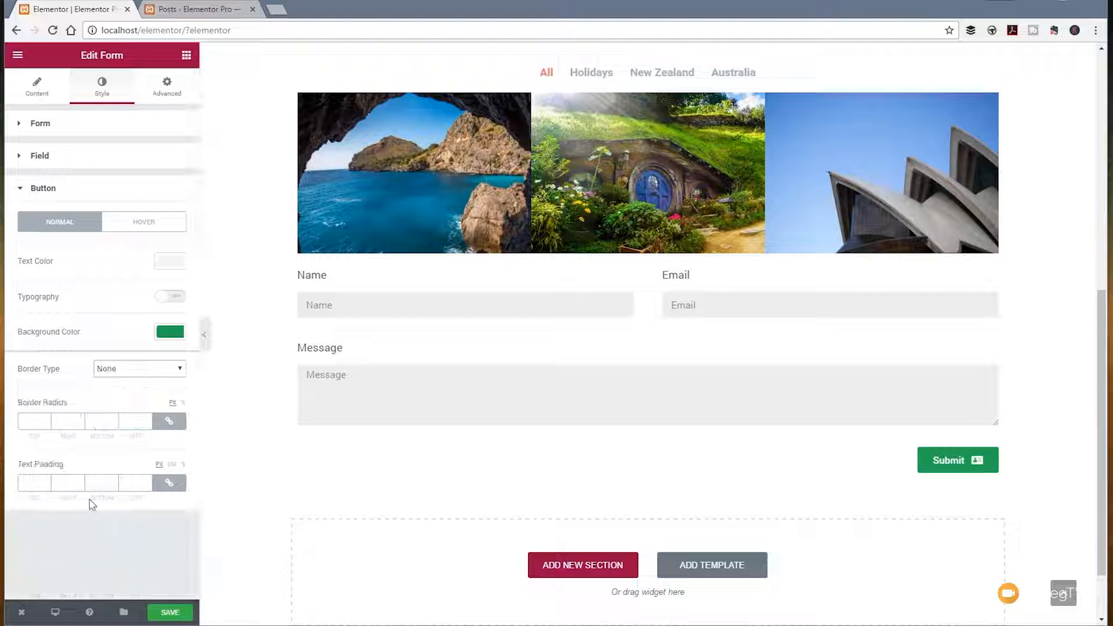
# Step: Add a Price List widget below the form and expand its first list item's settings
pyautogui.click(165, 87)
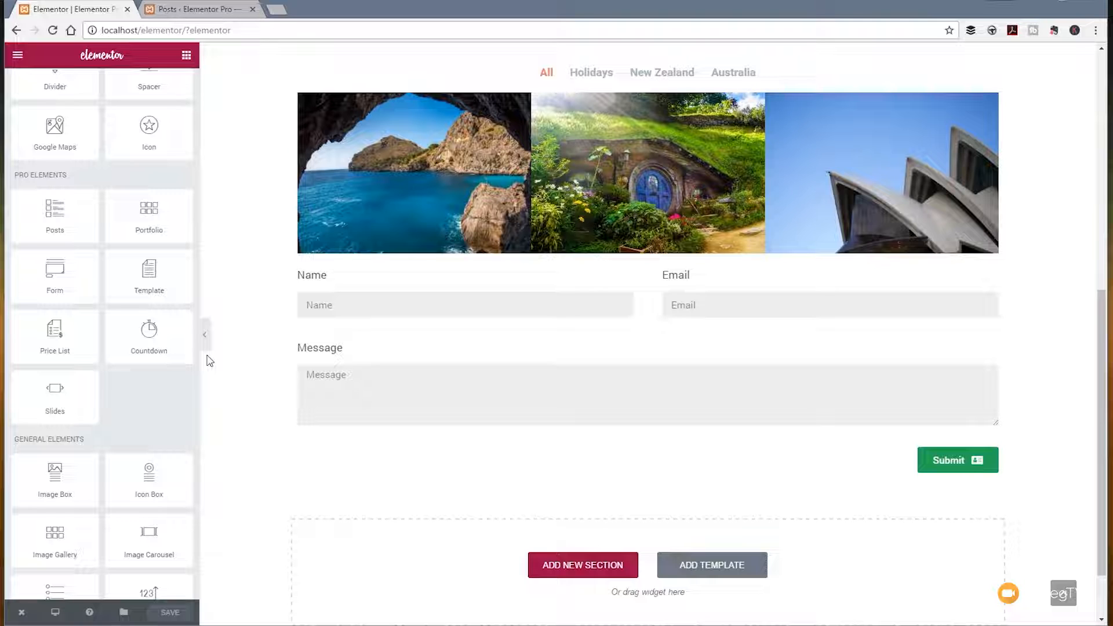
pyautogui.scroll(-2, 255, 405)
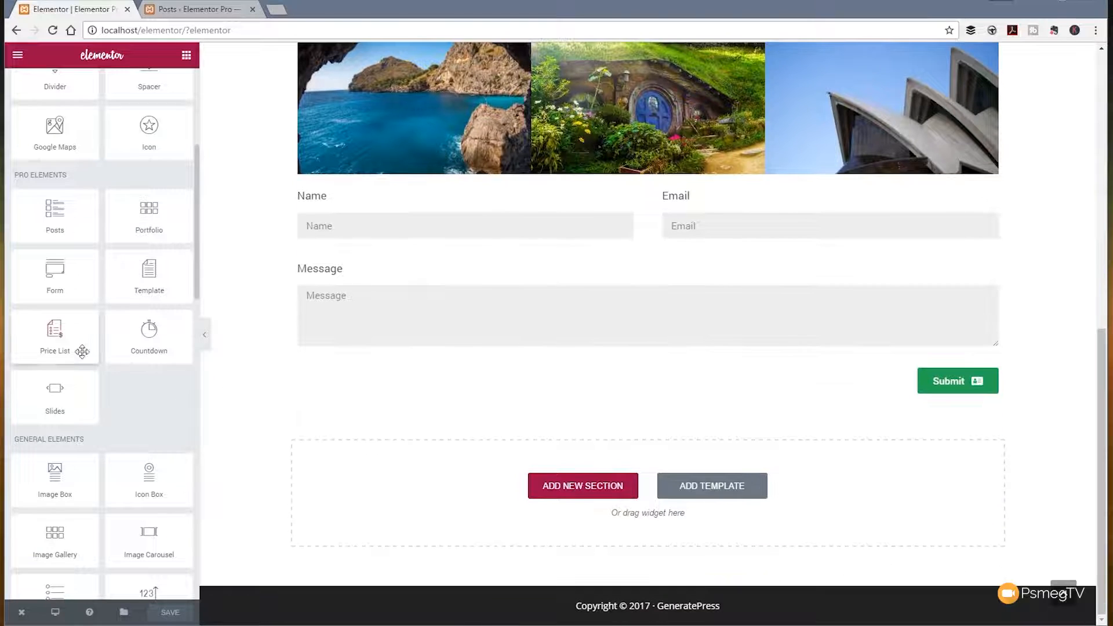
pyautogui.moveTo(81, 351); pyautogui.dragTo(453, 506)
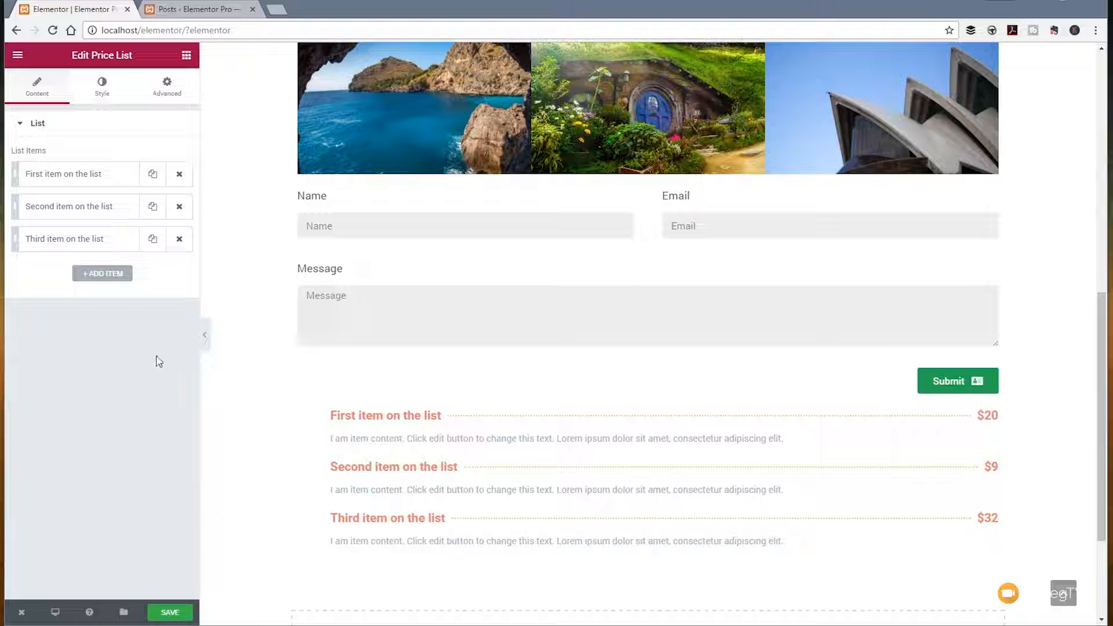
pyautogui.click(71, 184)
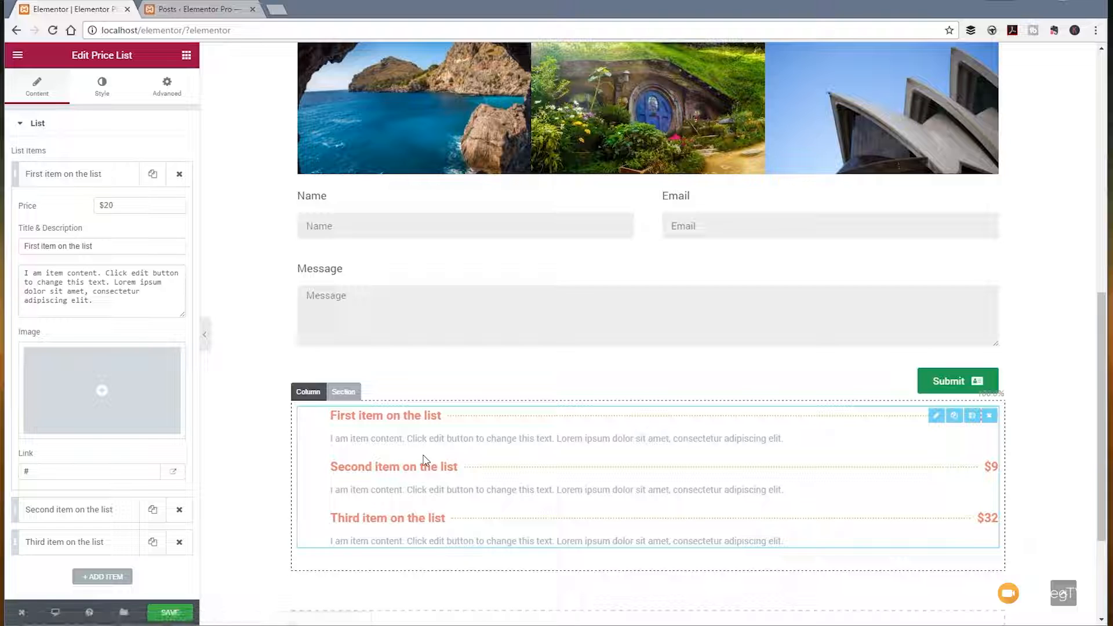
# Step: Add the mountain range image VX4A9R6DMJ.jpg to the first price list item and replace its description with the copied "Mauris vel nisl interdum" placeholder text
pyautogui.click(106, 404)
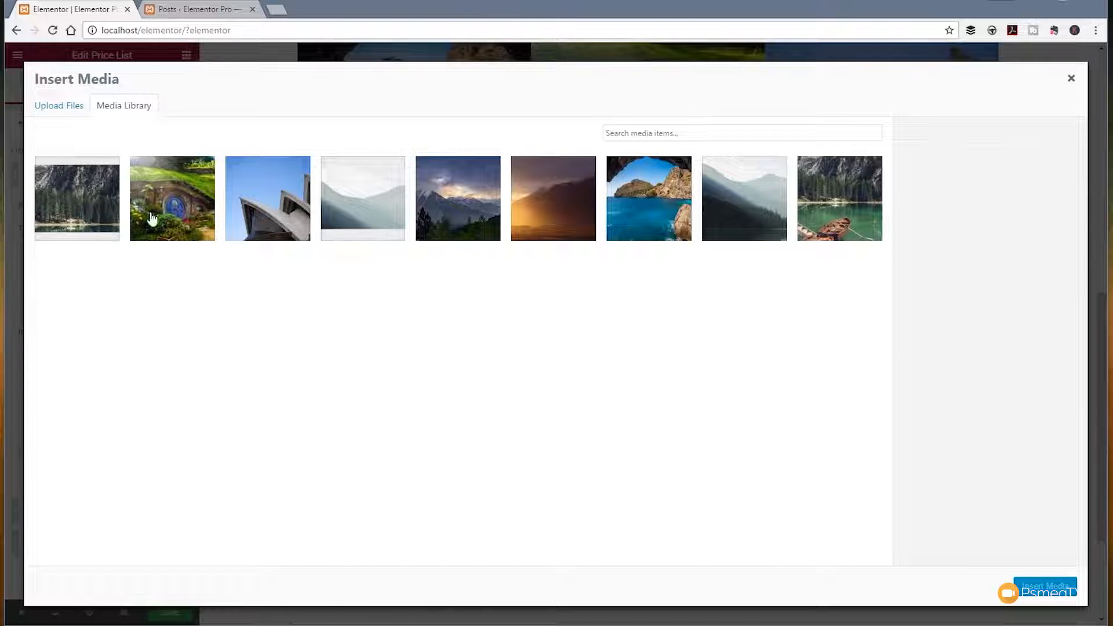
pyautogui.click(463, 211)
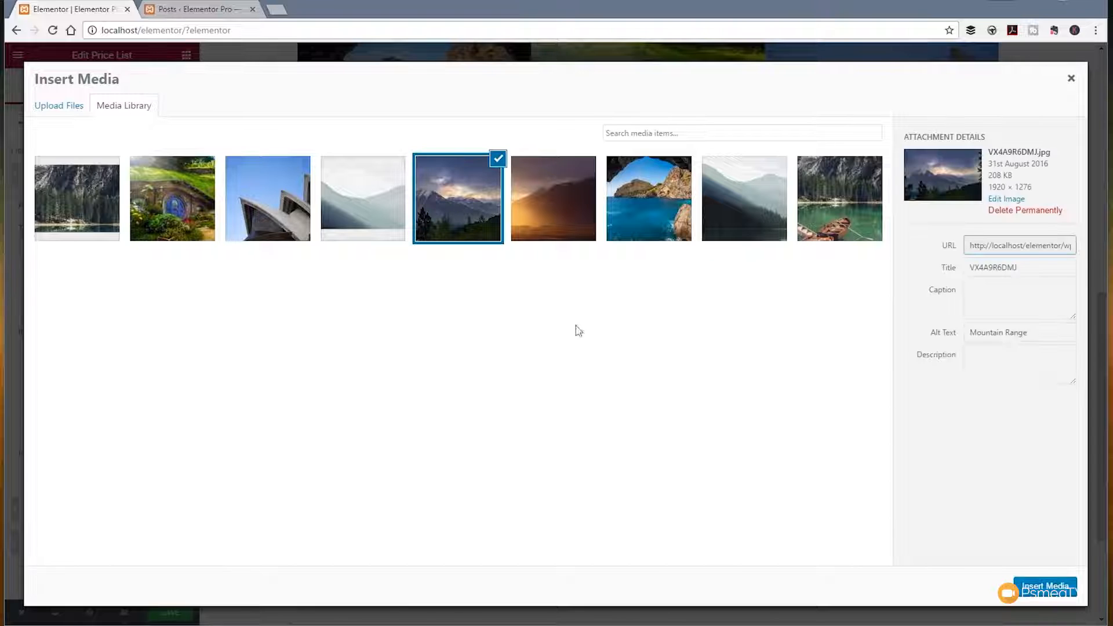
pyautogui.click(1038, 587)
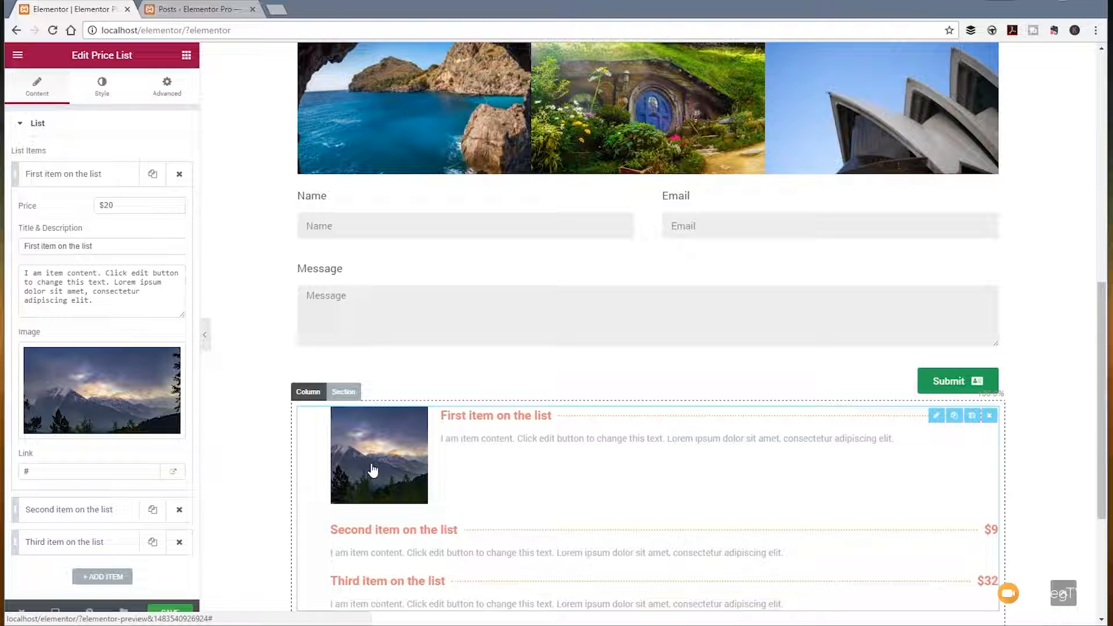
pyautogui.click(116, 307)
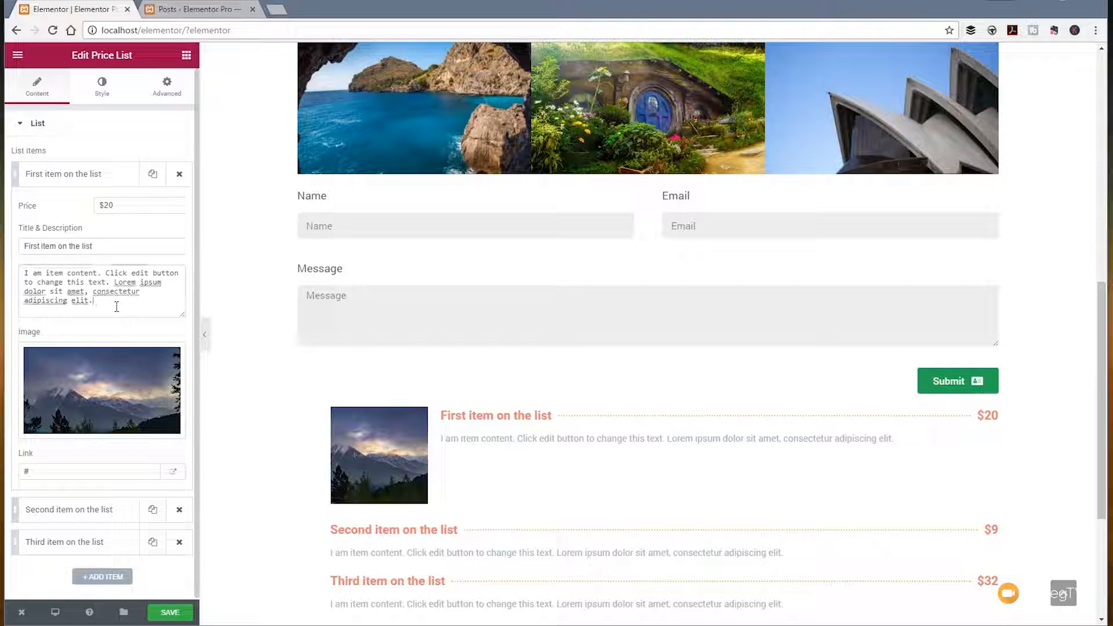
pyautogui.moveTo(104, 303); pyautogui.dragTo(24, 272)
pyautogui.write('Mauris vel nisi interdum, egestas neque et, semper justo. Pellentesque elit eros, elementum vitae commodo eget, mollis sit amet nisi. Suspendisse quis elit in velit consequat eleifend. Praesent congue, ligula in consectetur bibendum, ipsum mi molestie risus, laoreet maximus nisi tellus id enim. Proin ut nisi neque. Cras odio enim, venenatis sit amet tortor ac, tempor dapibus elit. Sed erat mi, ultricies eget velit vel, rutrum varius magna. Nam dignissim elit mi, a eleifend libero interdum imperdiet. In tortor nulla, scelerisque sed iaculis id, volutpat eu lectus. Quisque in pretium felis. Proin sit amet enim nibh. Pellentesque ac lorem nec lacus gravida ornare eu et sem. Vivamus pulvinar euismod augue non accumsan.')
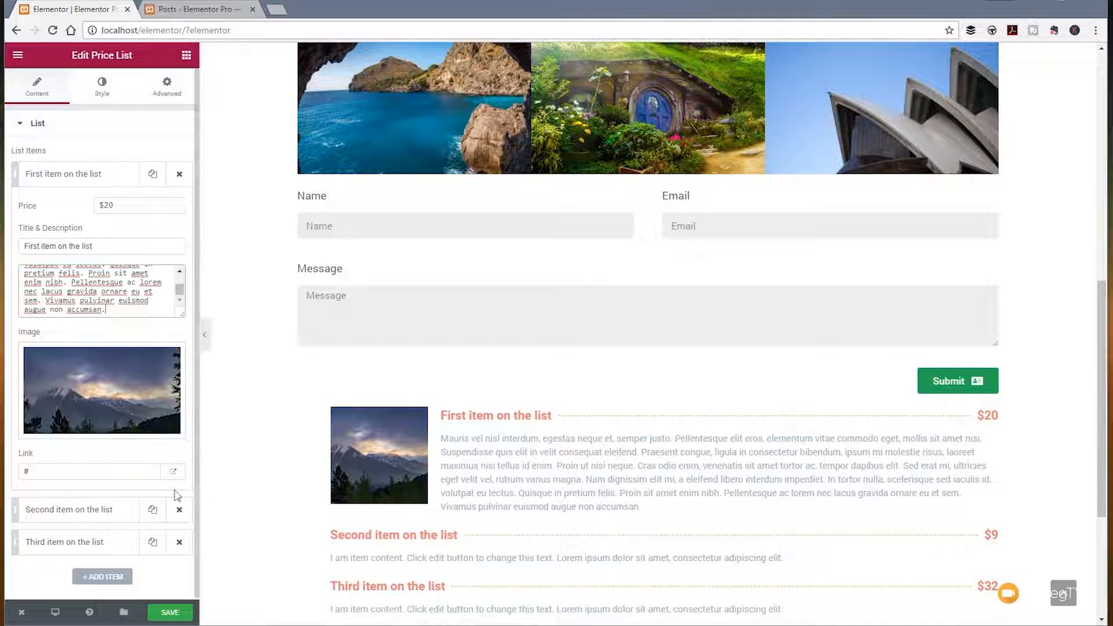
# Step: Replace the second list item's description with the same placeholder text and add the New Zealand image 6B3VYEQOGI.jpg
pyautogui.click(92, 510)
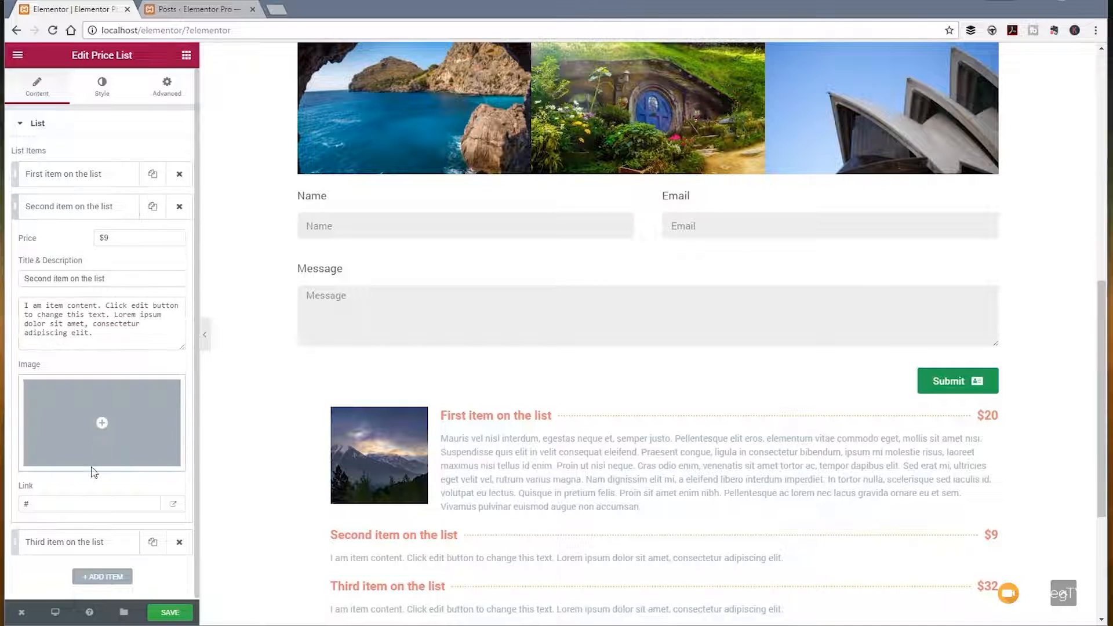
pyautogui.click(107, 342)
pyautogui.hotkey('ctrl', 'a')
pyautogui.write('Mauris vel nisl interdum, egestas neque et, semper justo. Pellentesque elit eros, elementum vitae commodo eget, mollis sit amet nisi. Suspendisse quis elit in velit consequat eleifend. Praesent congue, ligula in consectetur bibendum, ipsum mi molestie risus, laoreet maximus nisi tellus id enim. Proin ut nisi neque. Cras odio enim, venenatis sit amet tortor ac, tempor dapibus elit. Sed erat mi, ultricies eget velit vel, rutrum varius magna. Nam dignissim elit mi, a eleifend libero interdum imperdiet. In tortor nulla, scelerisque sed iaculis id, volutpat eu lectus. Quisque in pretium felis. Proin sit amet enim nibh. Pellentesque ac lorem nec lacus gravida ornare eu et sem. Vivamus pulvinar euismod augue non accumsan.')
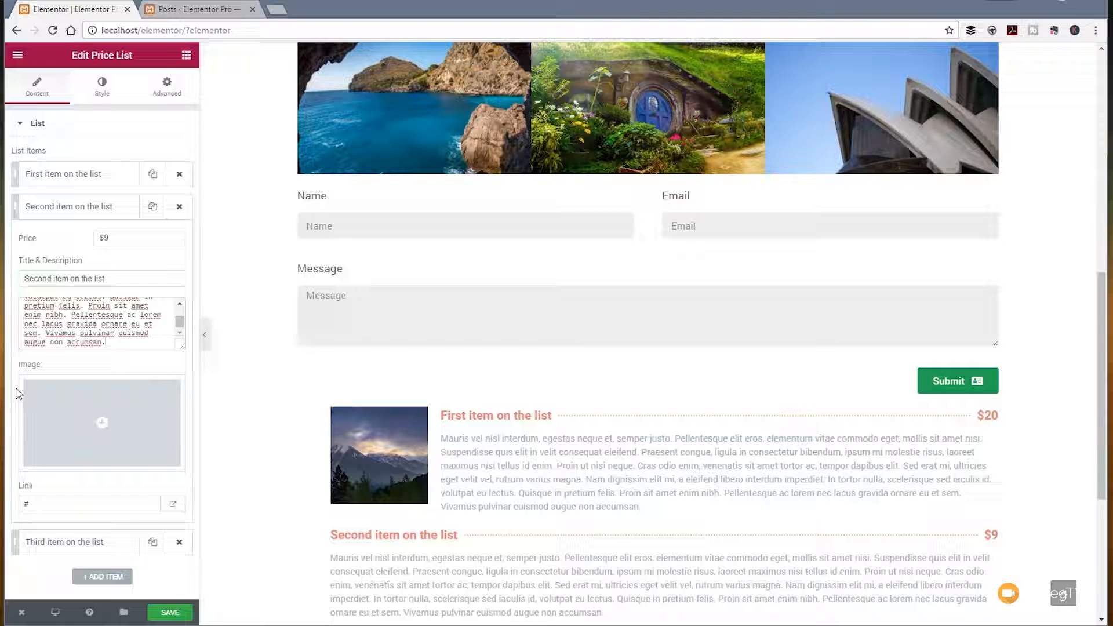
pyautogui.click(107, 427)
pyautogui.click(144, 203)
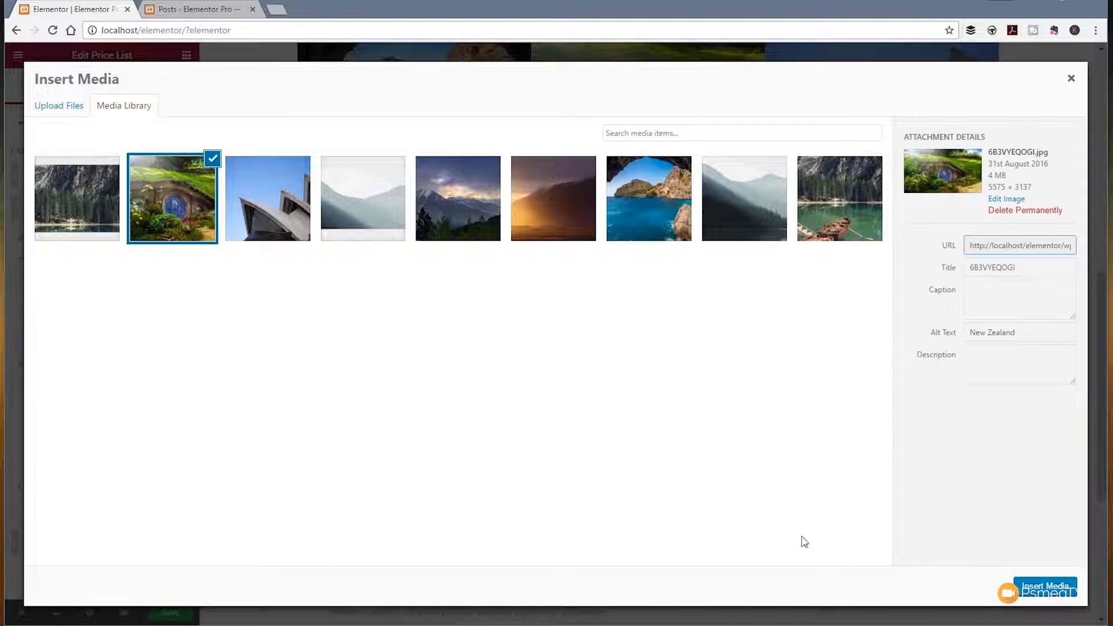
pyautogui.click(1052, 592)
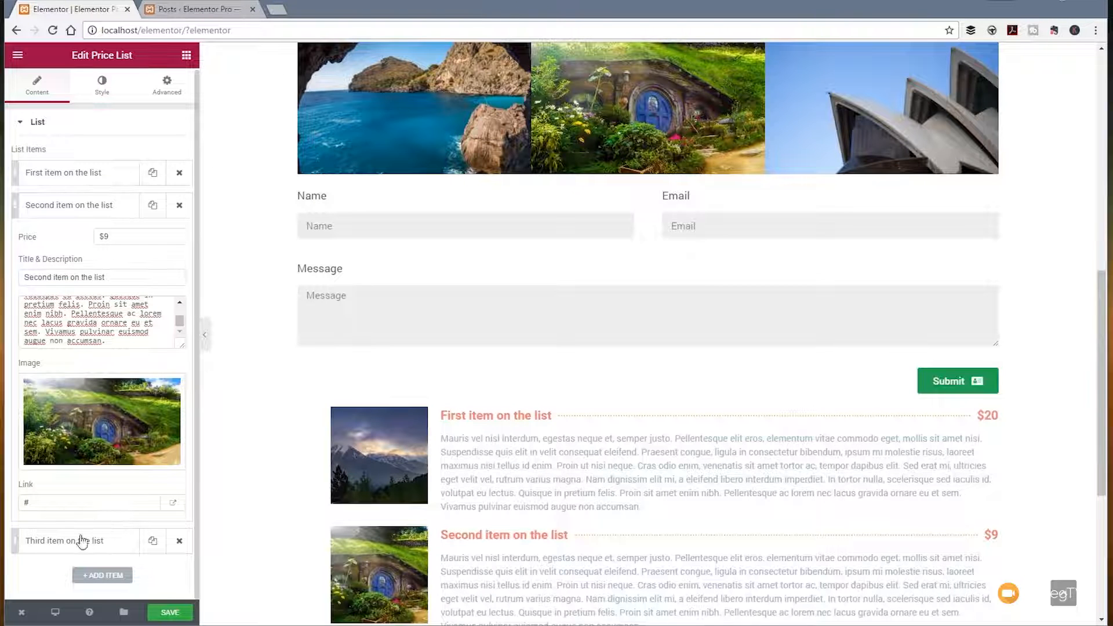
# Step: Replace the third list item's description with the same placeholder text and add the sea image FIKEMUJ7FM.jpg
pyautogui.click(75, 545)
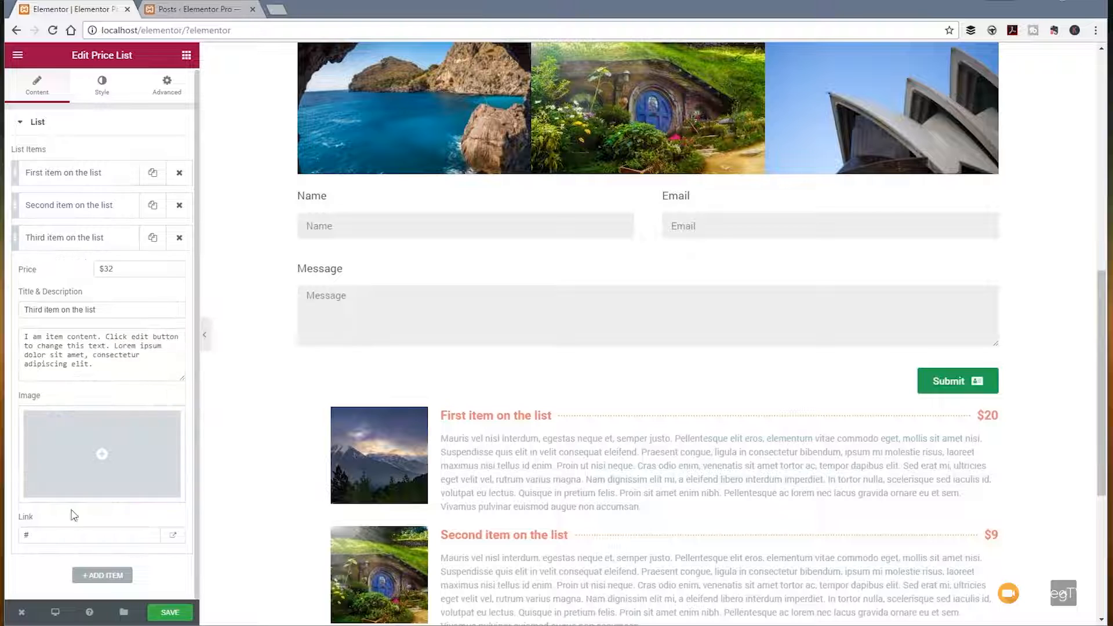
pyautogui.moveTo(93, 365); pyautogui.dragTo(24, 346)
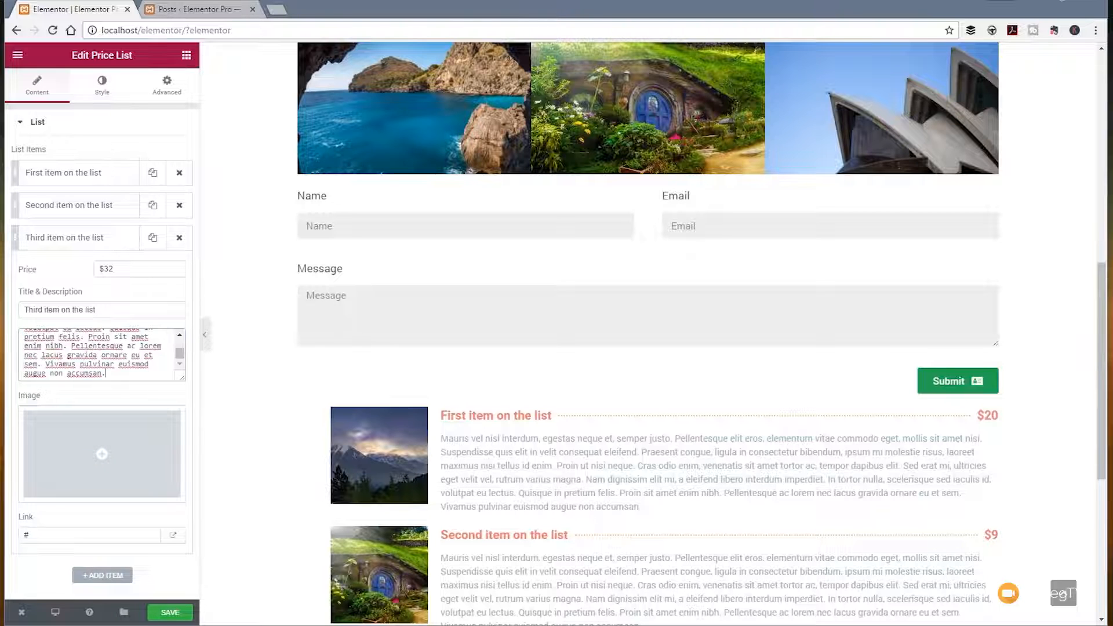
pyautogui.click(87, 464)
pyautogui.click(684, 242)
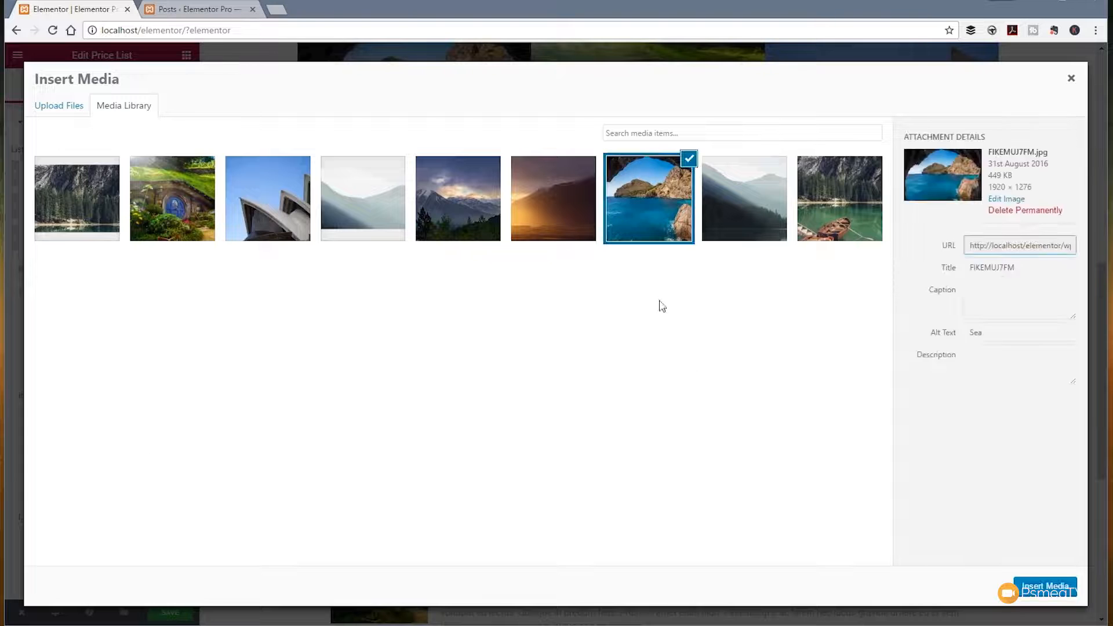
pyautogui.click(1038, 586)
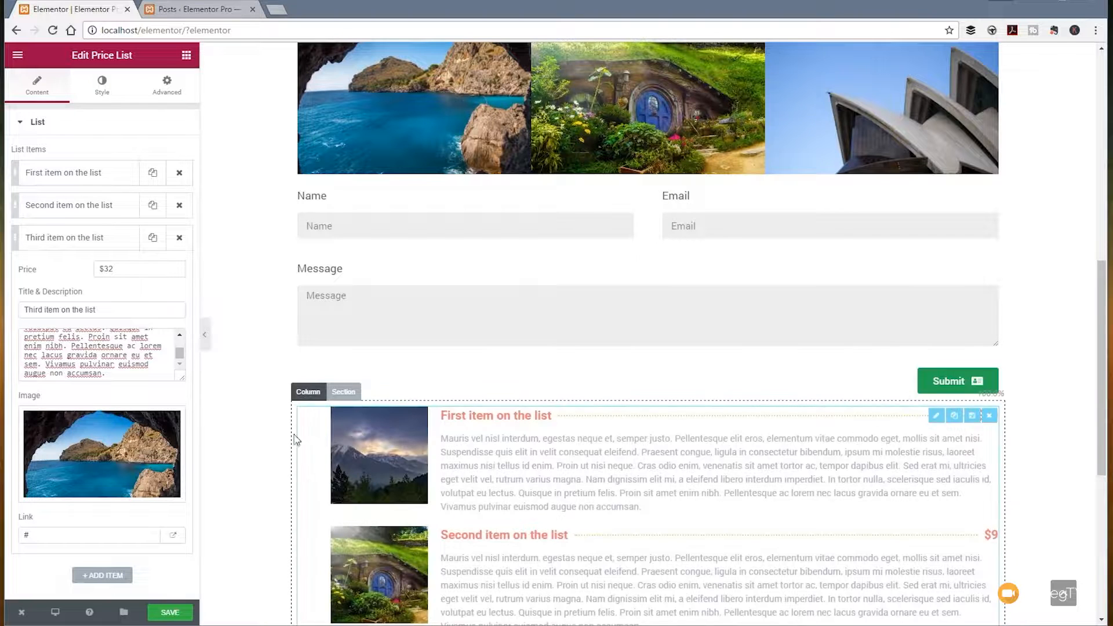
pyautogui.scroll(-5, 261, 418)
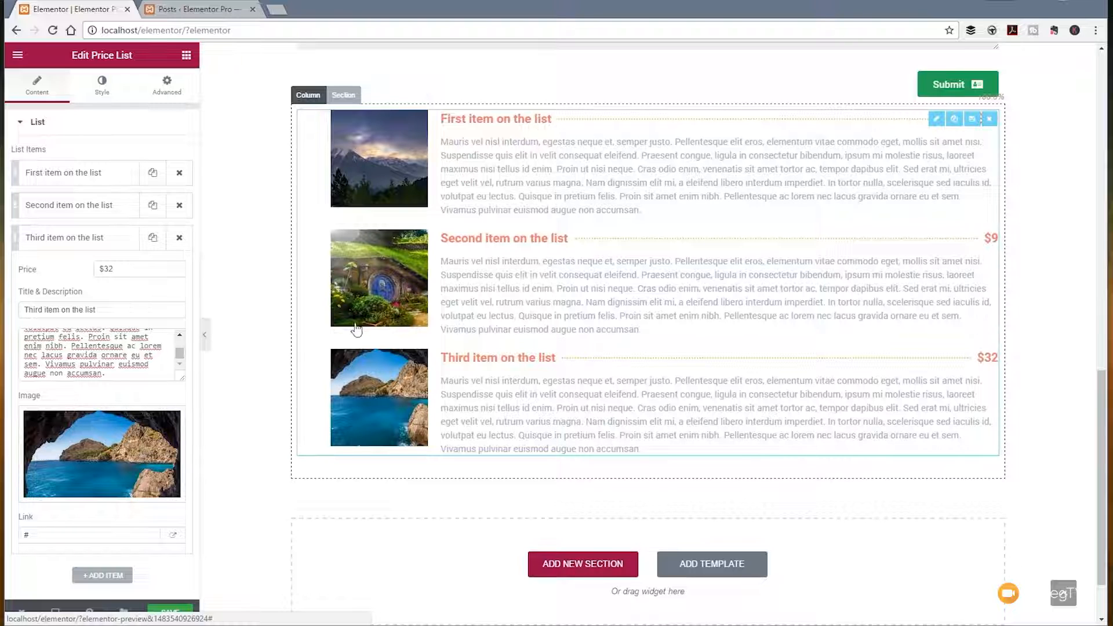
pyautogui.moveTo(128, 412)
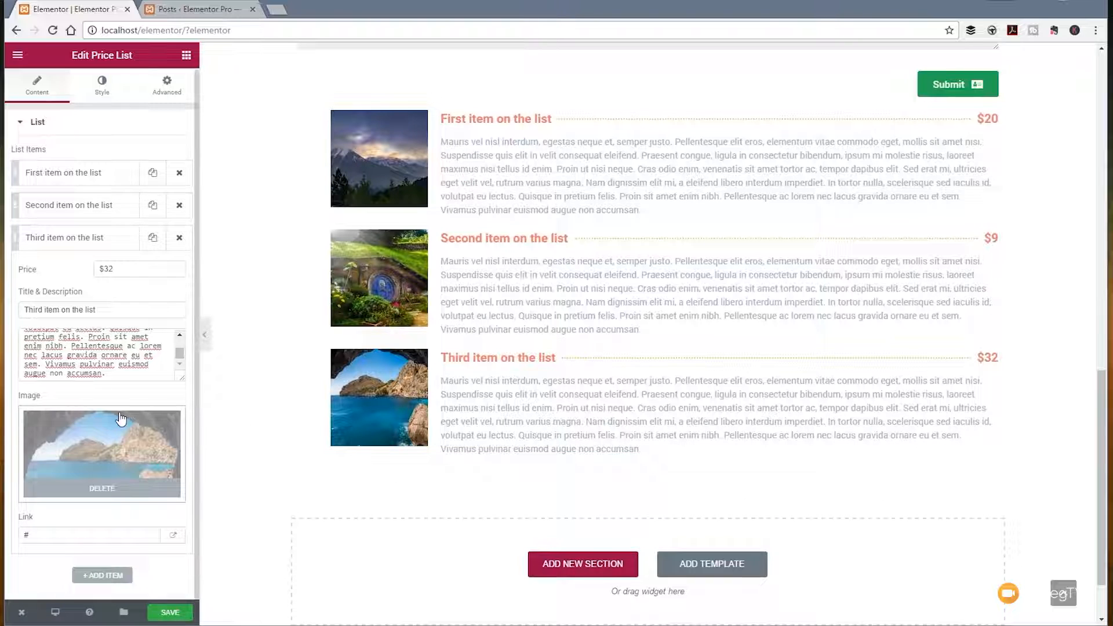
pyautogui.scroll(5, 81, 355)
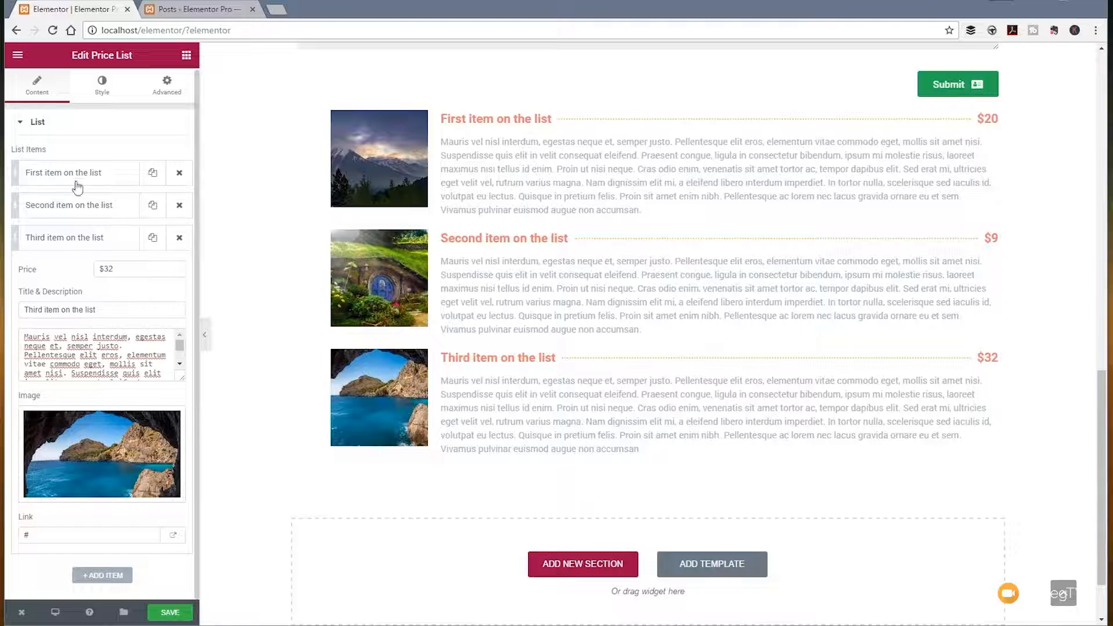
# Step: Set the price list's title and price color to the dark grey preset, leaving custom typography off
pyautogui.click(105, 92)
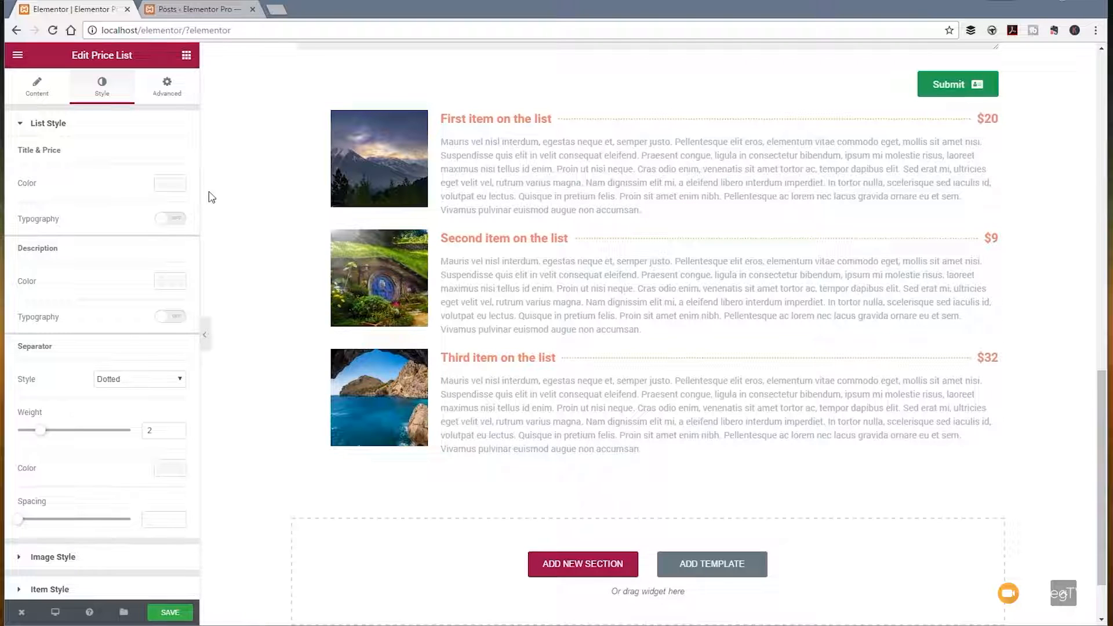
pyautogui.click(171, 185)
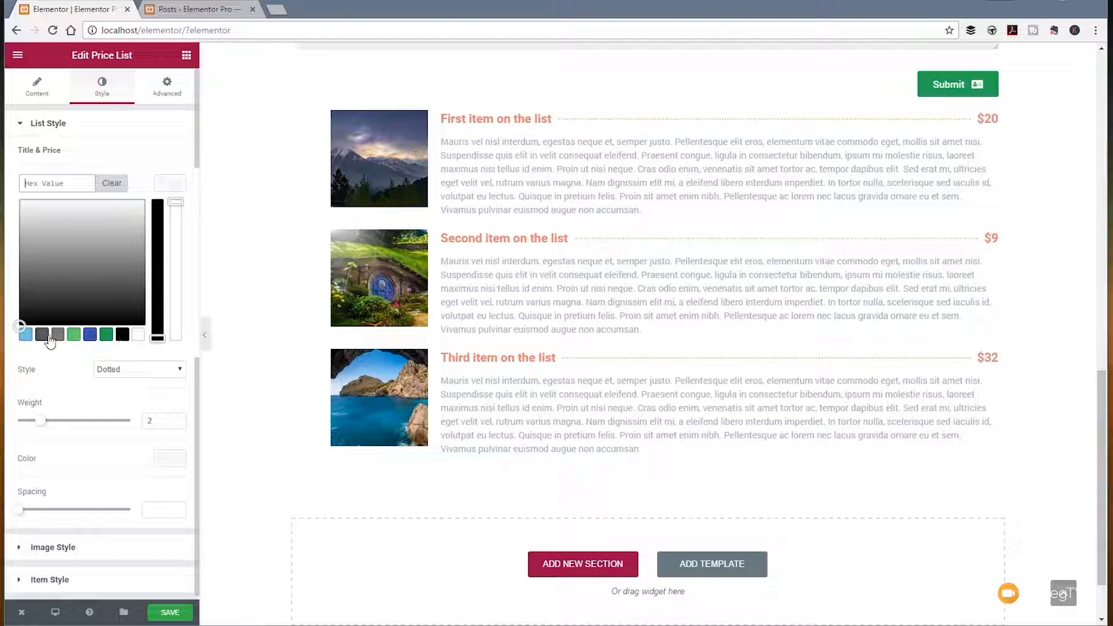
pyautogui.click(43, 336)
pyautogui.click(168, 185)
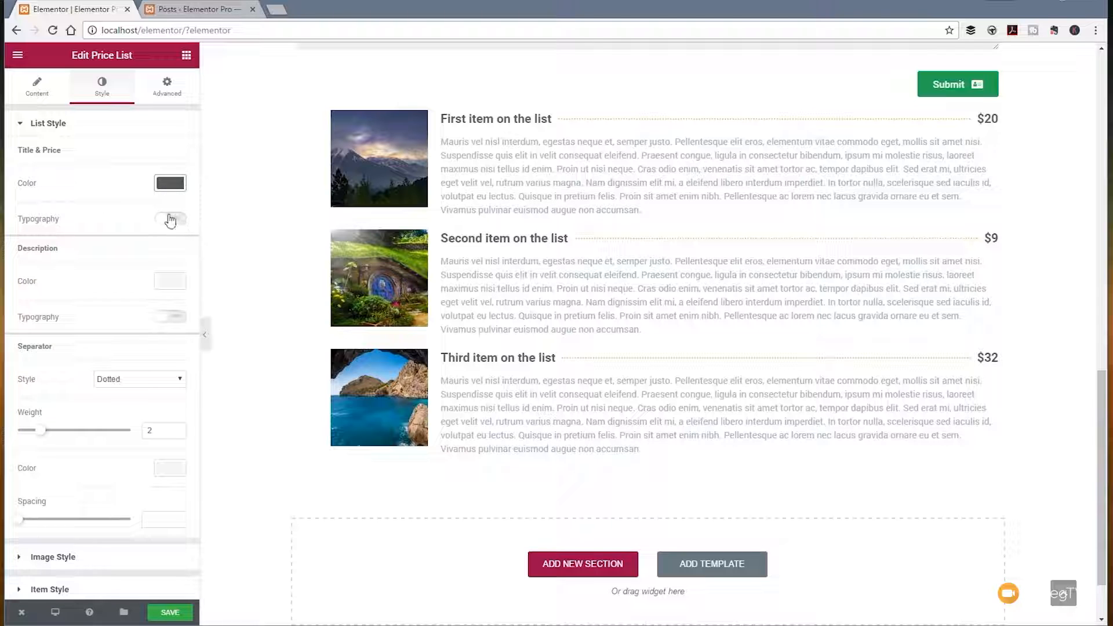
pyautogui.click(176, 219)
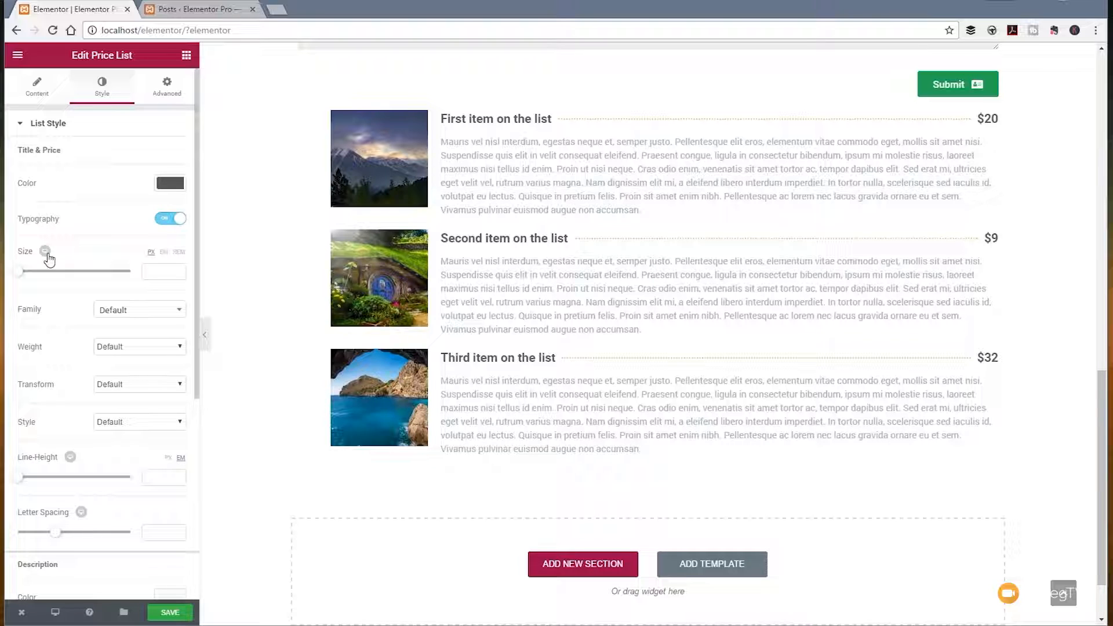
pyautogui.click(161, 220)
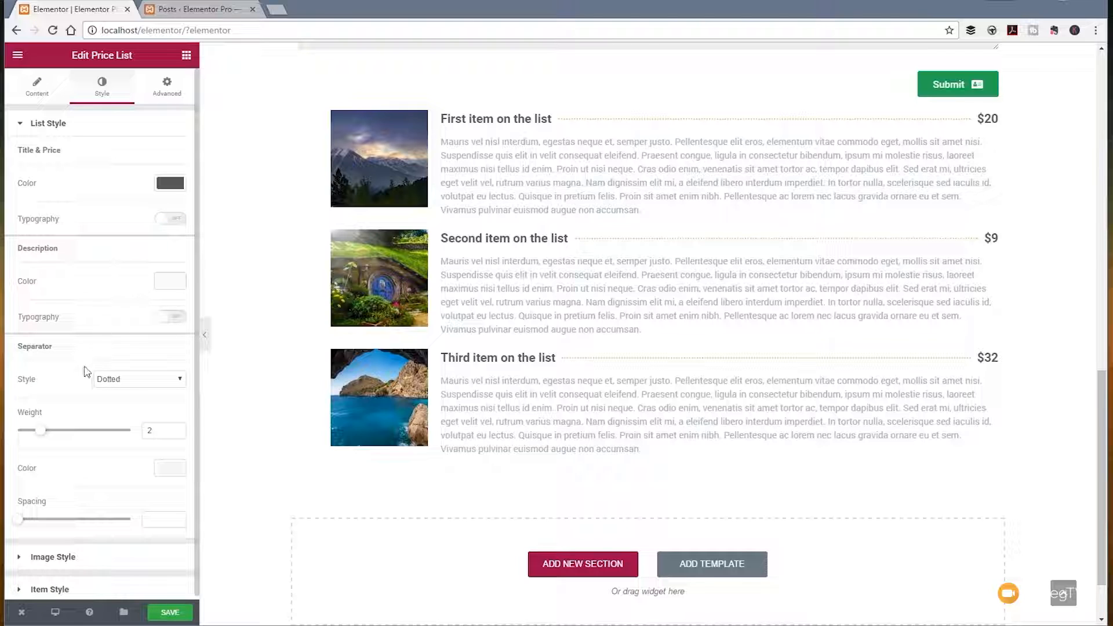
# Step: Style the price list's dotted separator with a weight of 1, a light grey color and a spacing of 40
pyautogui.click(120, 380)
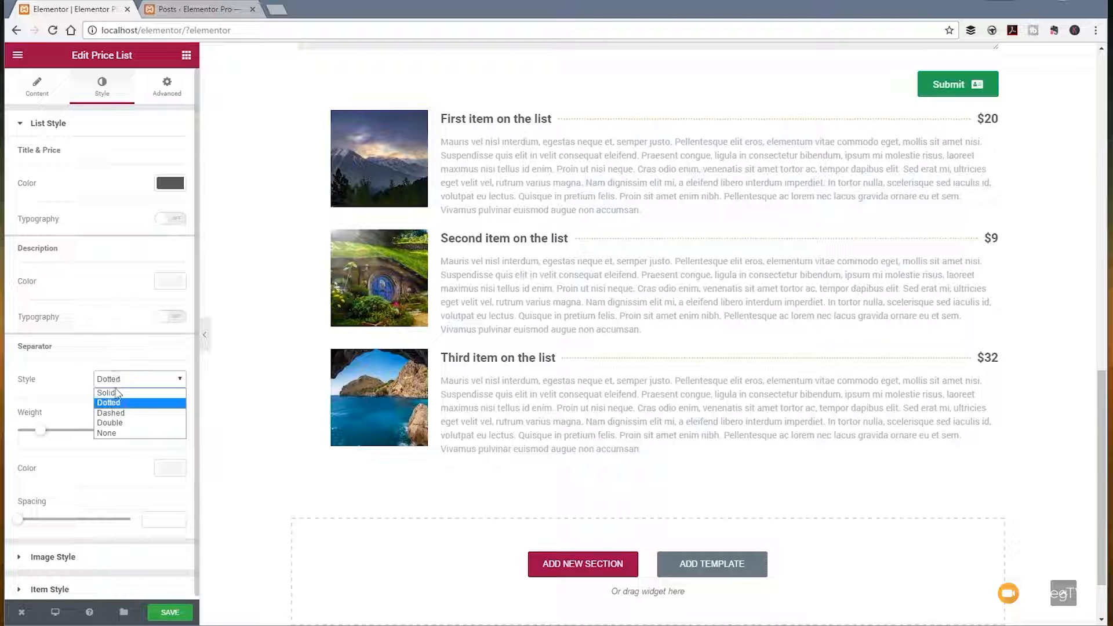
pyautogui.click(88, 372)
pyautogui.moveTo(41, 432); pyautogui.dragTo(33, 435)
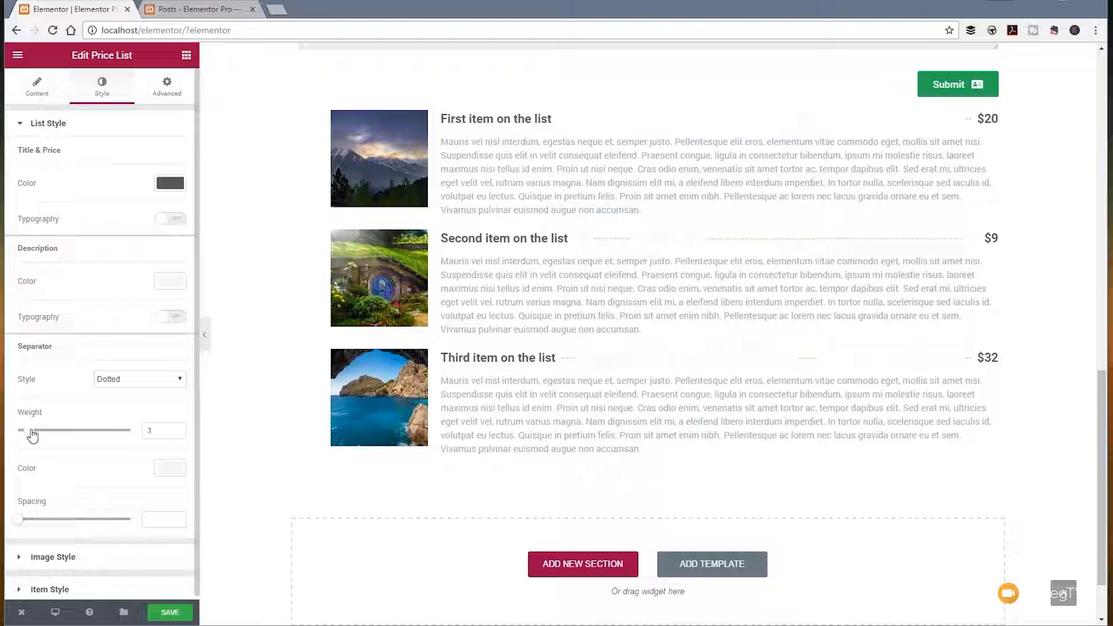
pyautogui.click(165, 468)
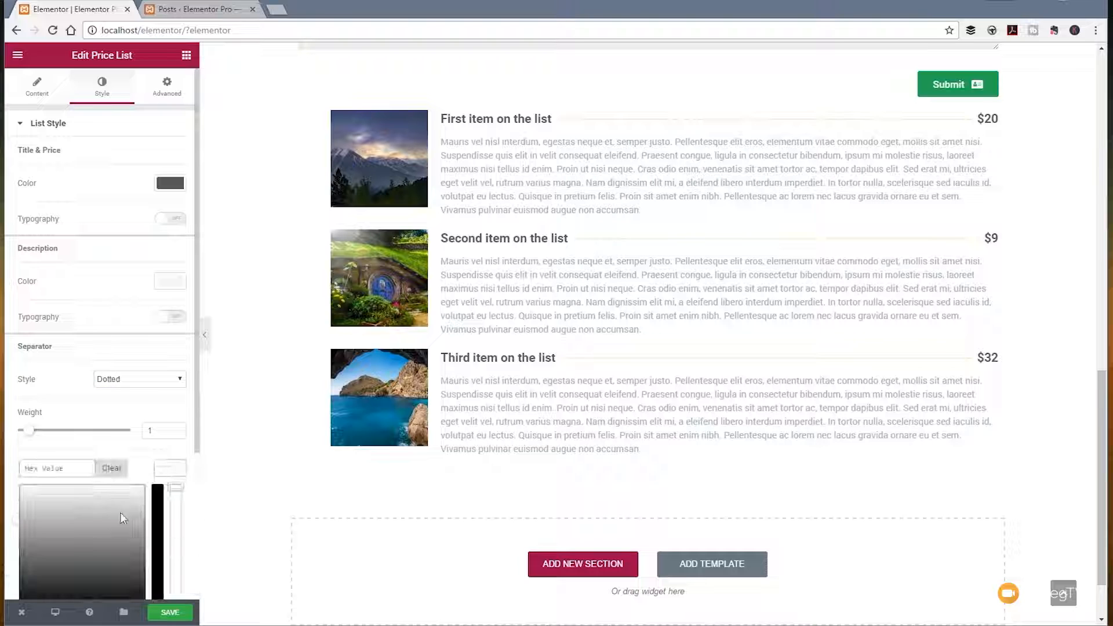
pyautogui.scroll(-1, 104, 516)
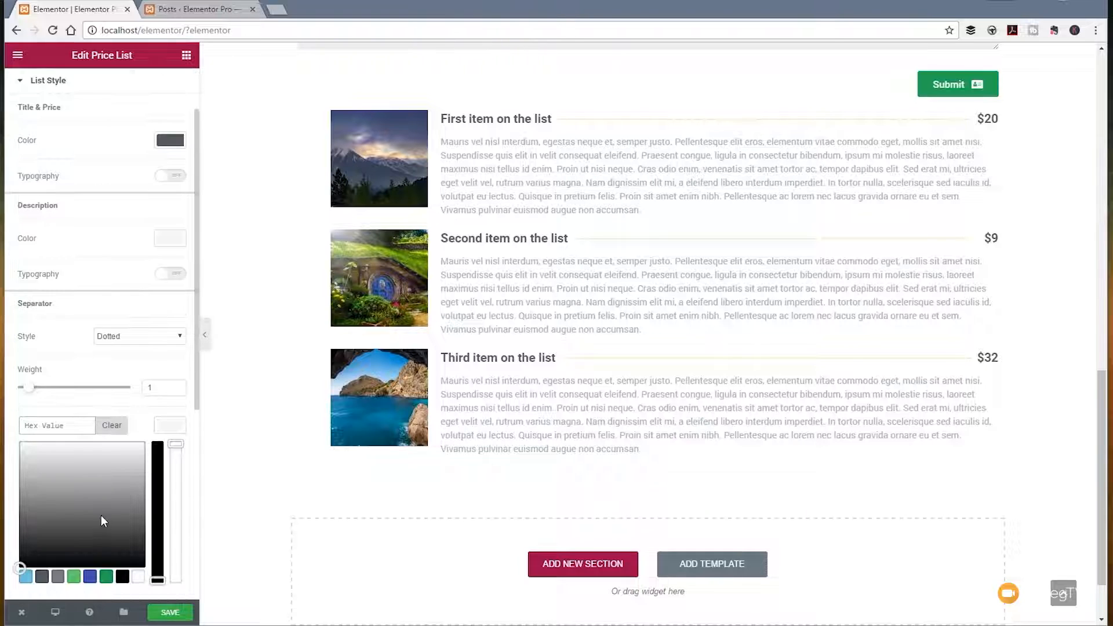
pyautogui.click(58, 577)
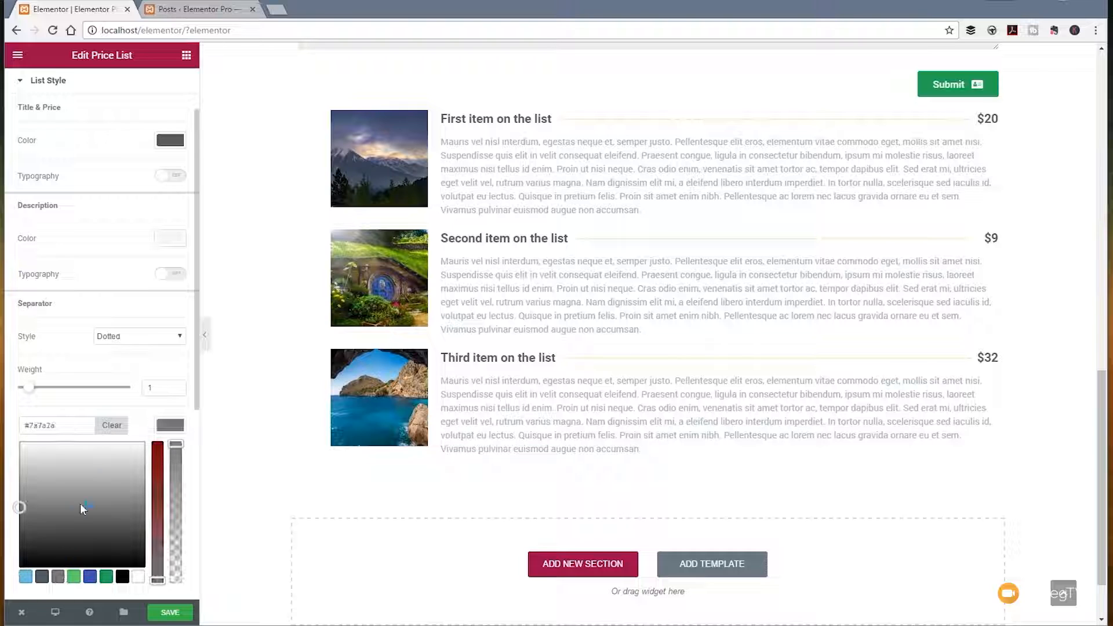
pyautogui.moveTo(19, 508); pyautogui.dragTo(19, 468)
pyautogui.click(165, 426)
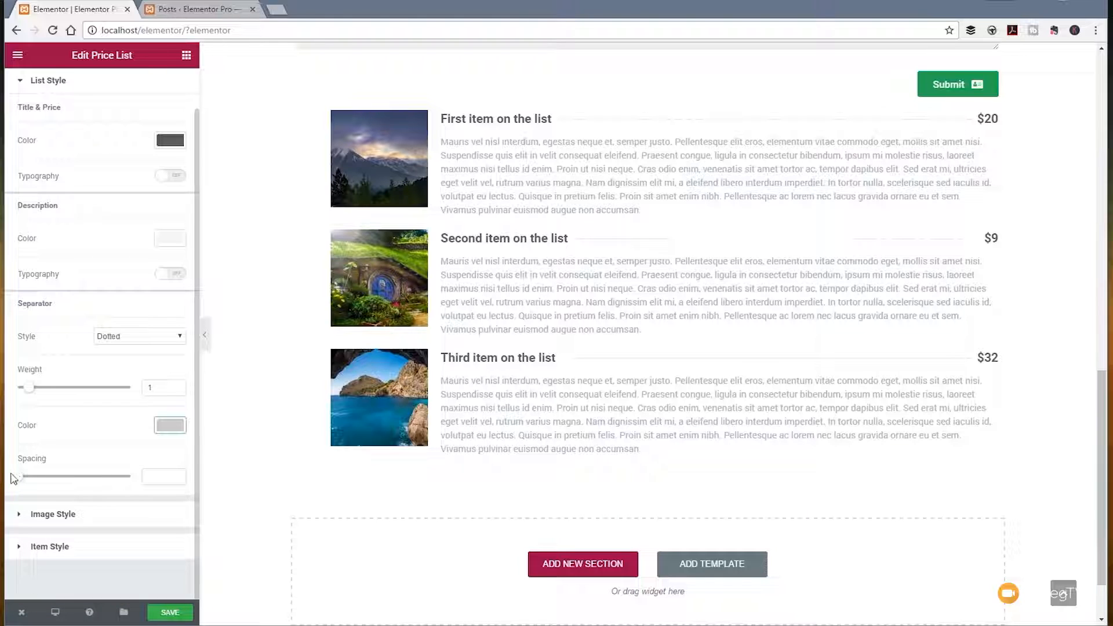
pyautogui.moveTo(19, 477); pyautogui.dragTo(134, 477)
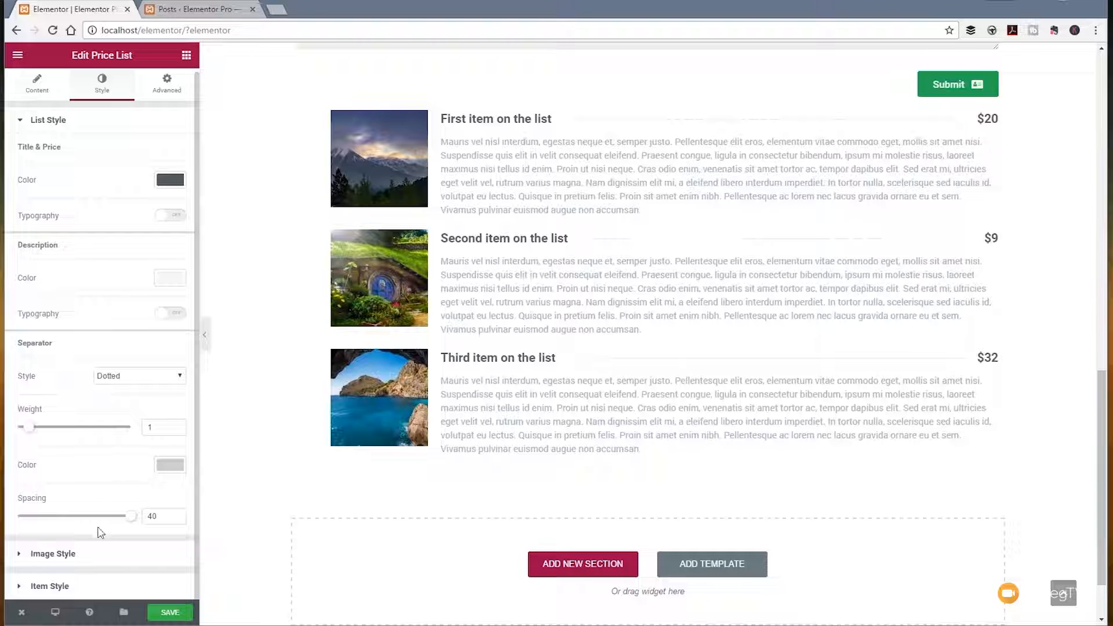
# Step: Set the price list's image size to Medium - 300 x 300 and the image spacing to 38
pyautogui.click(78, 554)
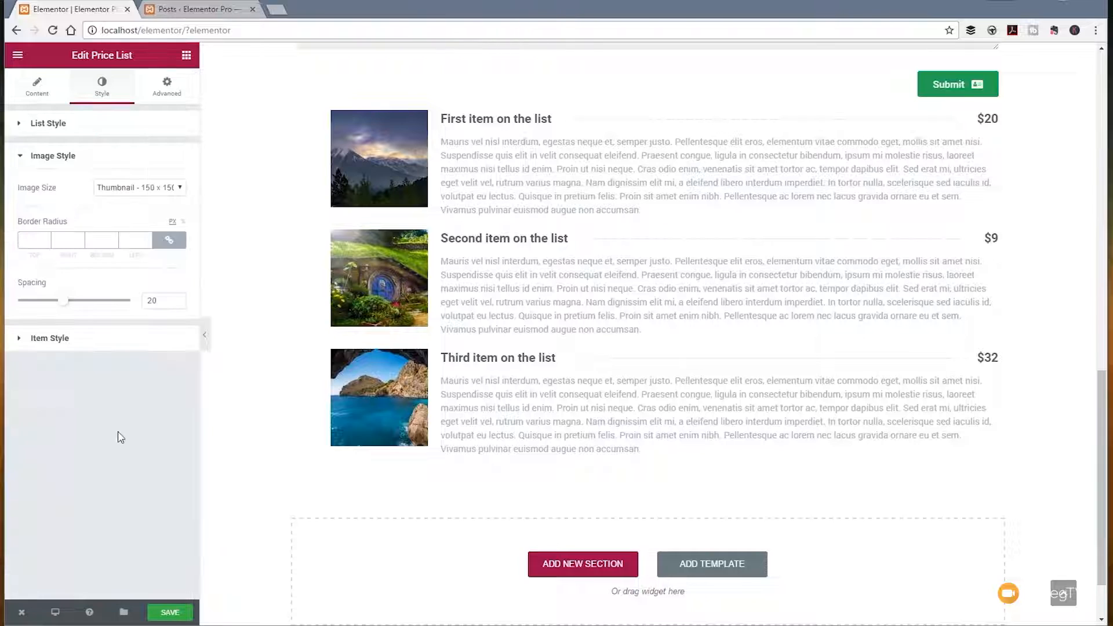
pyautogui.click(172, 189)
pyautogui.click(161, 213)
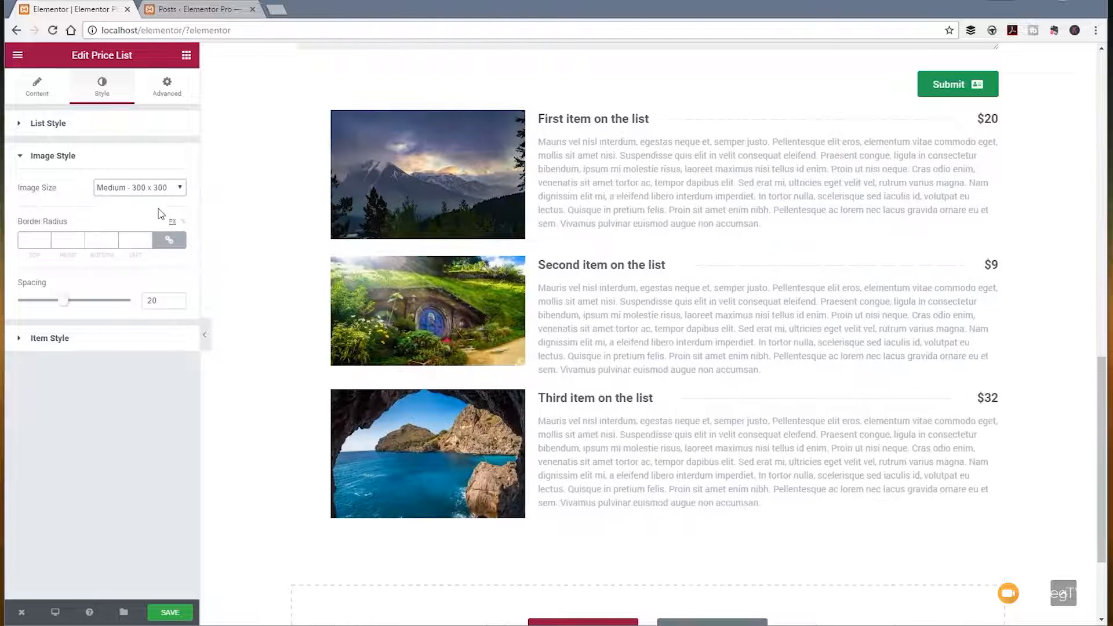
pyautogui.moveTo(69, 306); pyautogui.dragTo(107, 310)
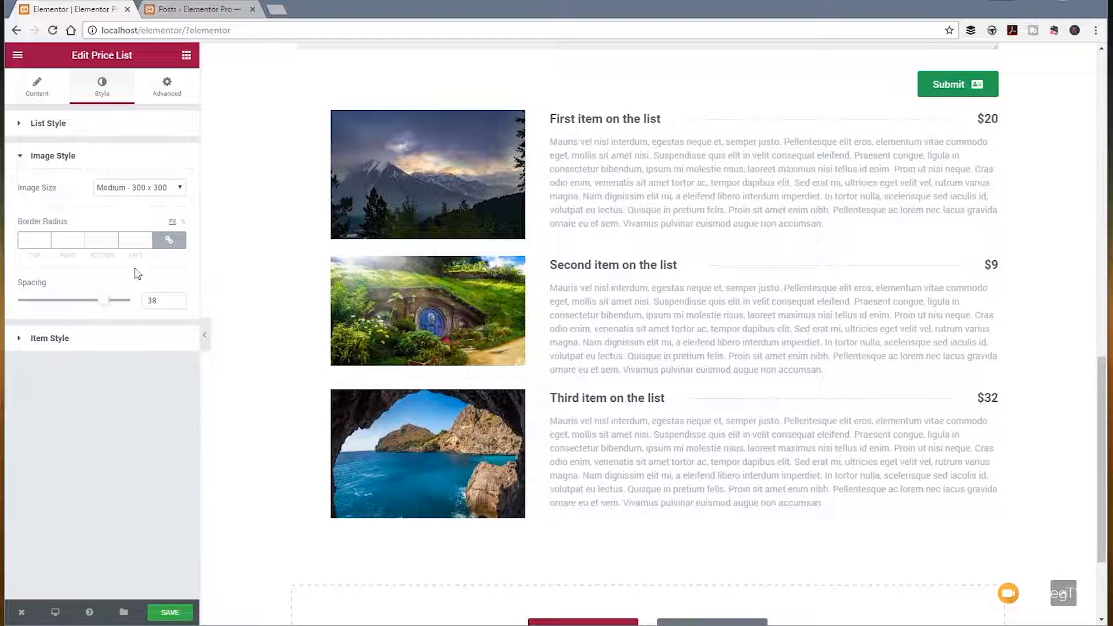
# Step: Set the price list items' row gap to 48 px and their vertical alignment to Top
pyautogui.click(71, 343)
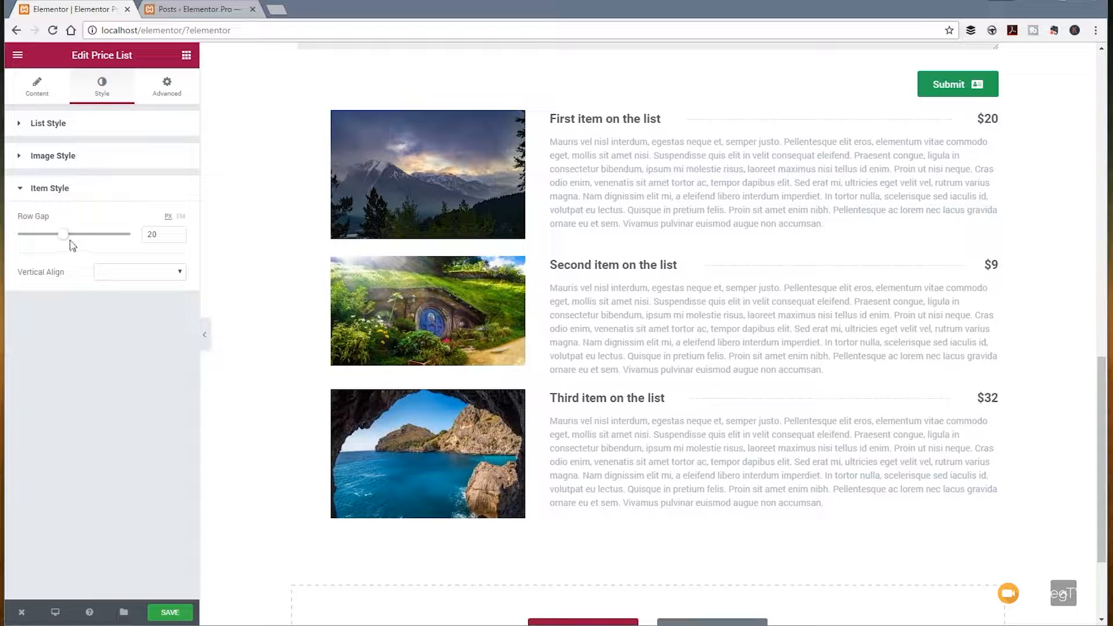
pyautogui.moveTo(68, 241); pyautogui.dragTo(126, 242)
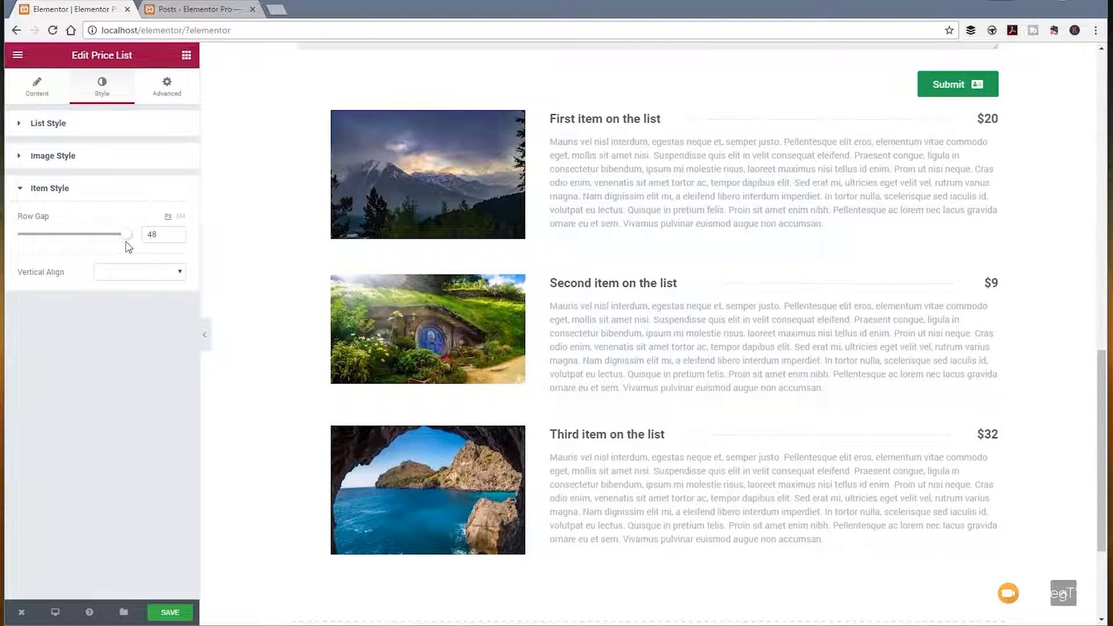
pyautogui.click(156, 275)
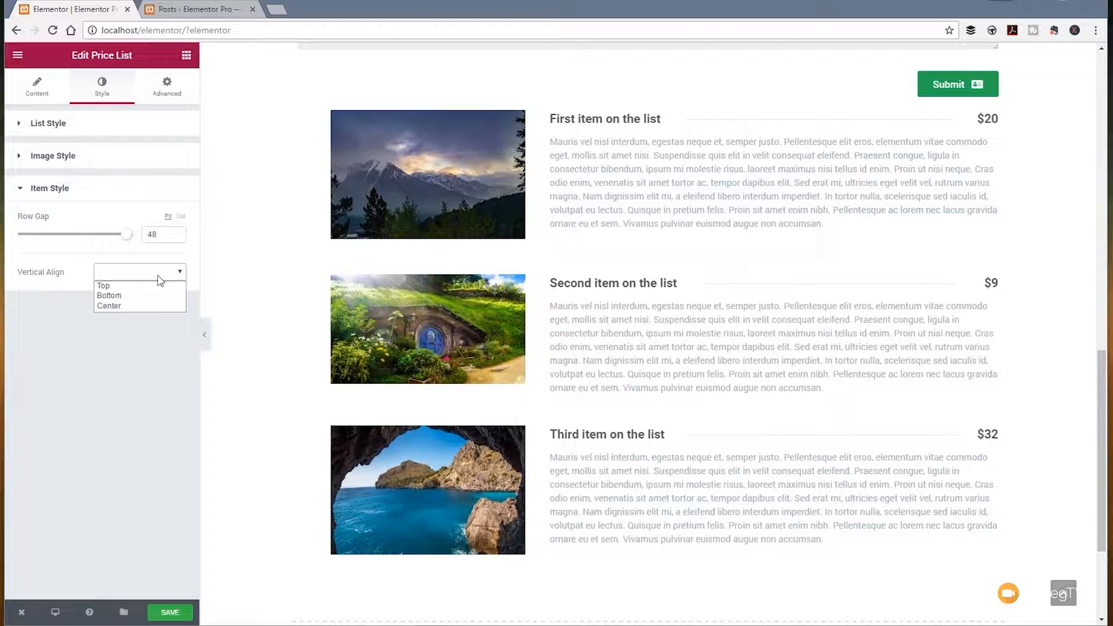
pyautogui.click(140, 286)
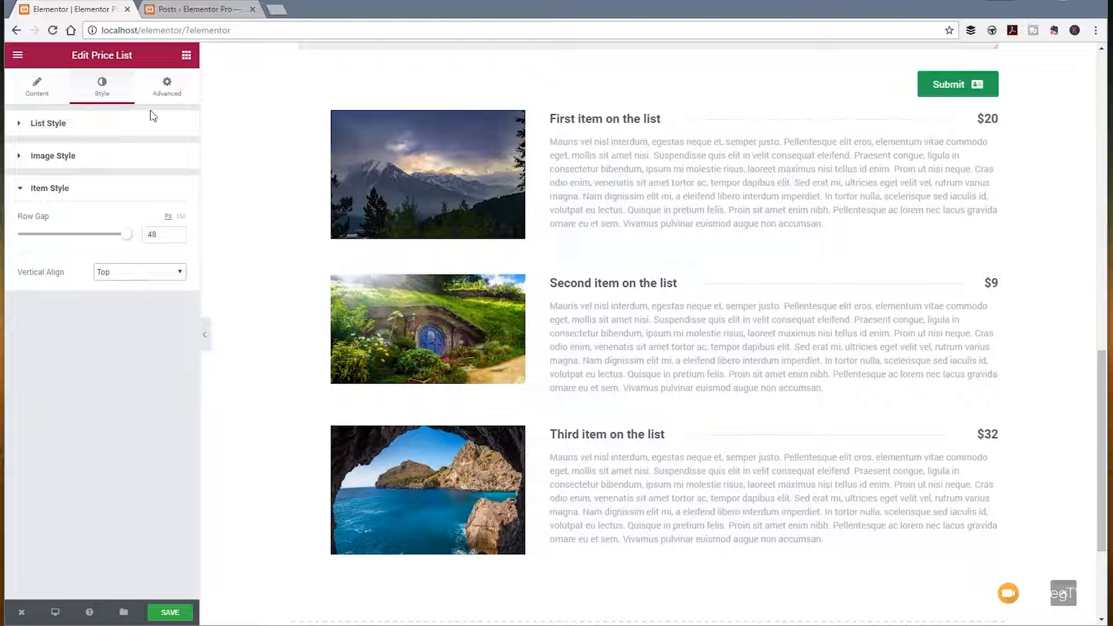
# Step: Unlink the price list's margin values and set its left margin to -50, keeping the other sides at 0
pyautogui.click(164, 87)
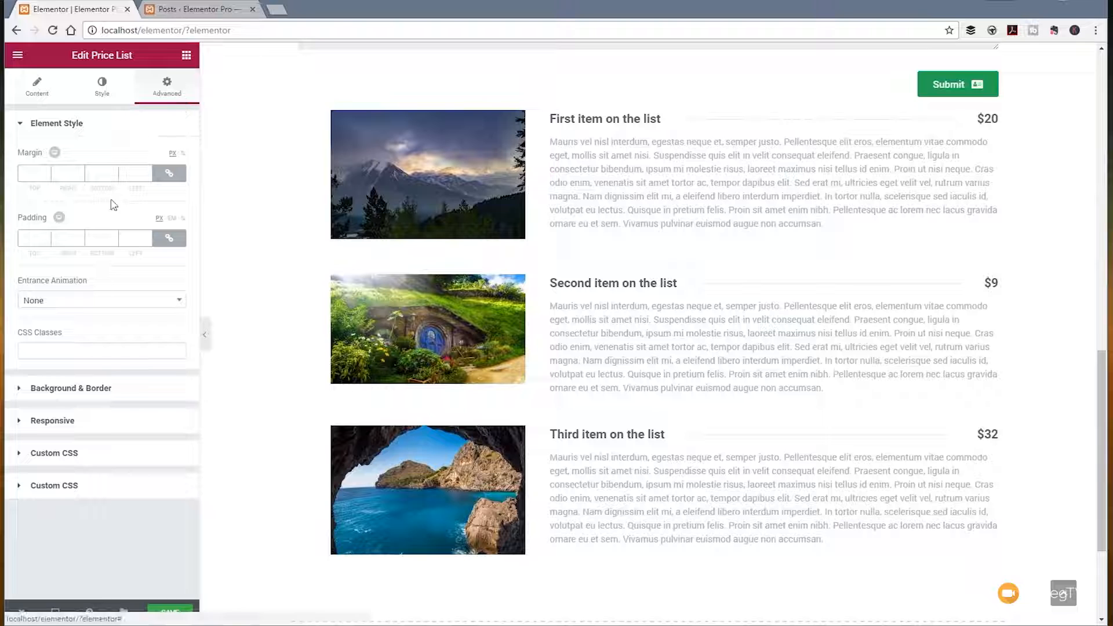
pyautogui.scroll(2, 348, 249)
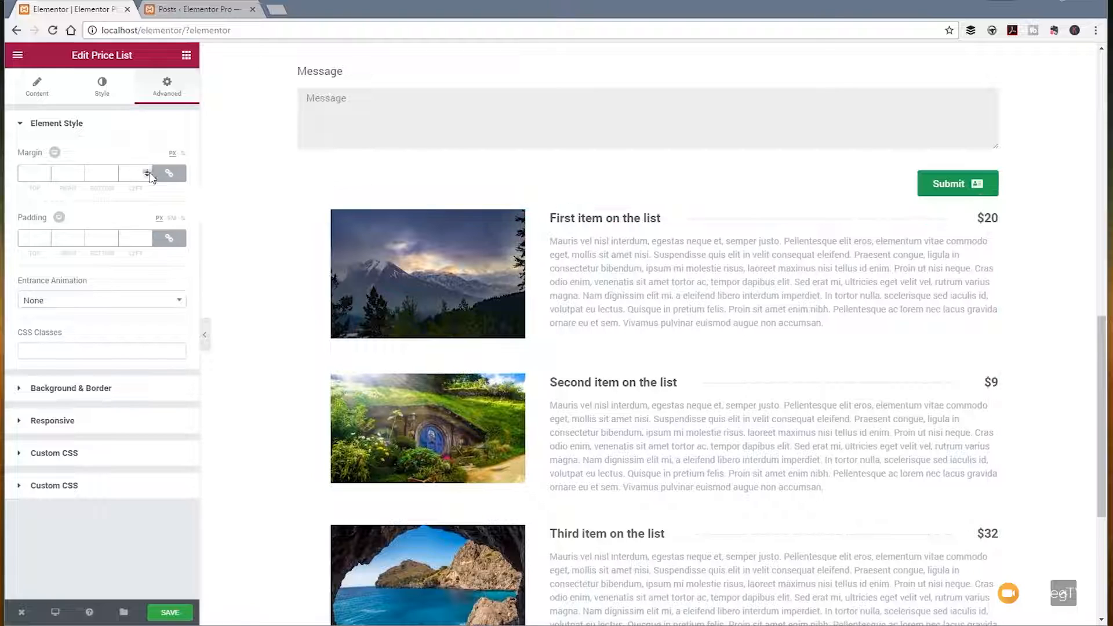
pyautogui.click(169, 174)
pyautogui.click(170, 175)
pyautogui.click(172, 175)
pyautogui.doubleClick(129, 174)
pyautogui.write('50')
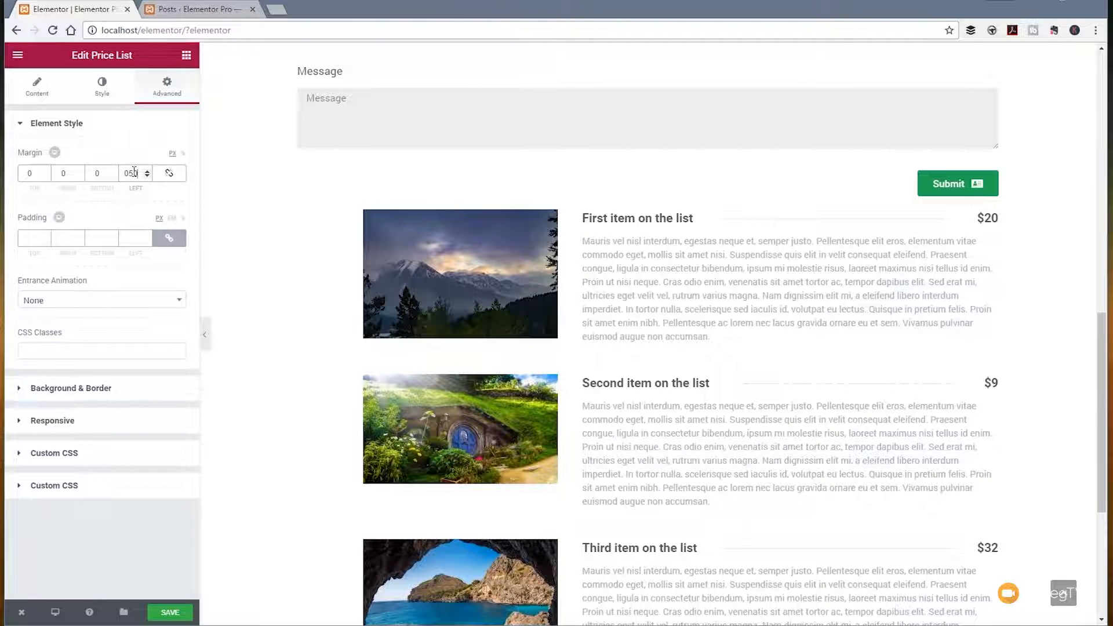
pyautogui.write('-')
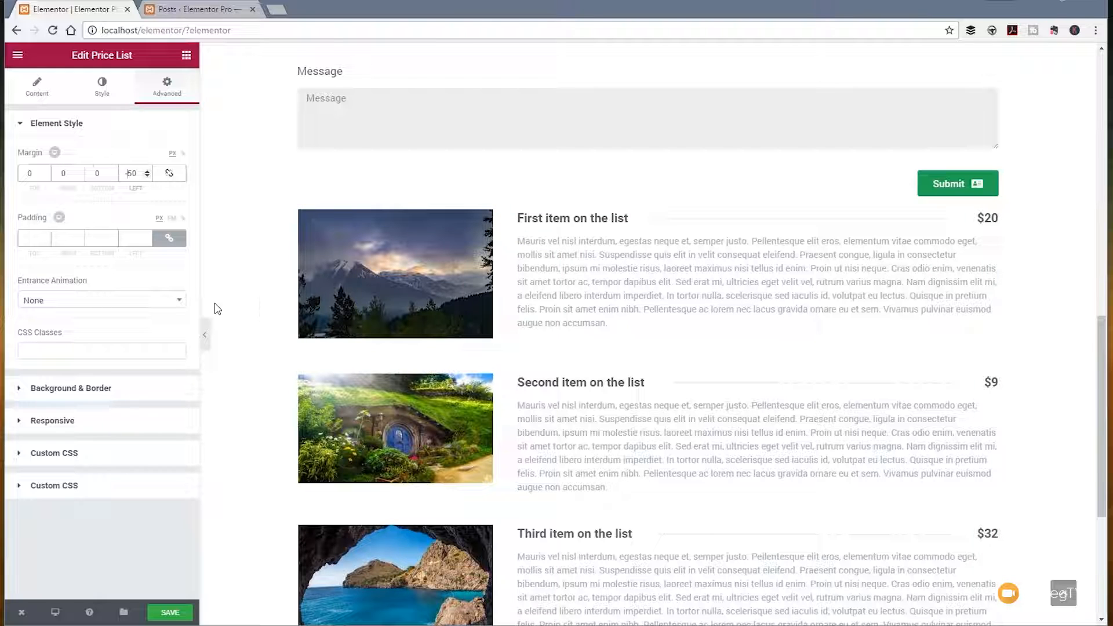
# Step: Try the Fade In entrance animation on the price list, setting it back to None
pyautogui.click(140, 307)
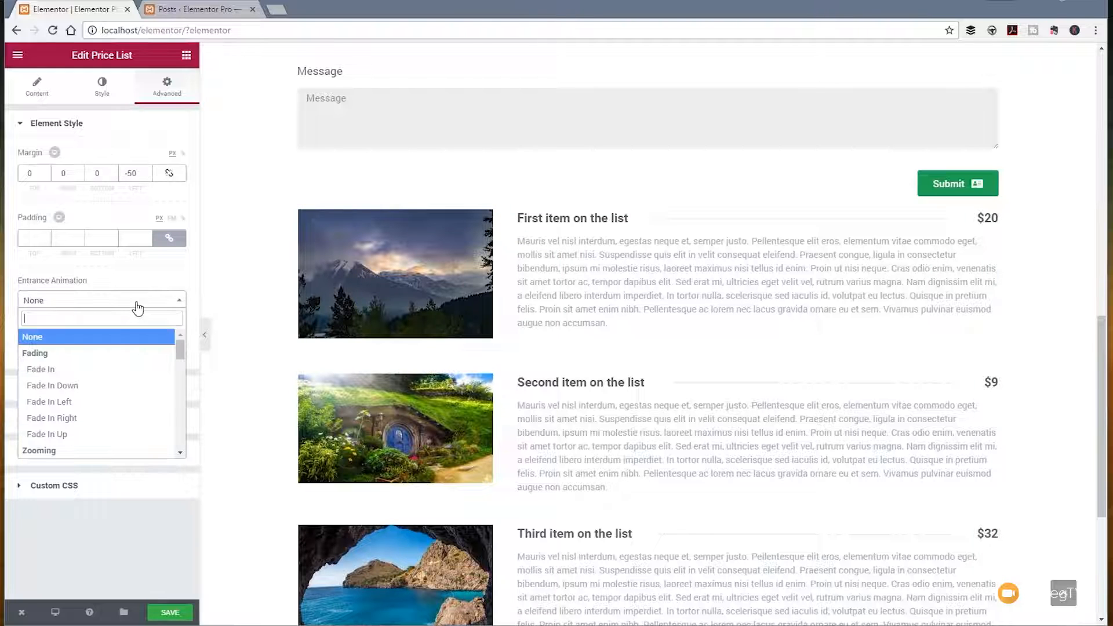
pyautogui.click(85, 371)
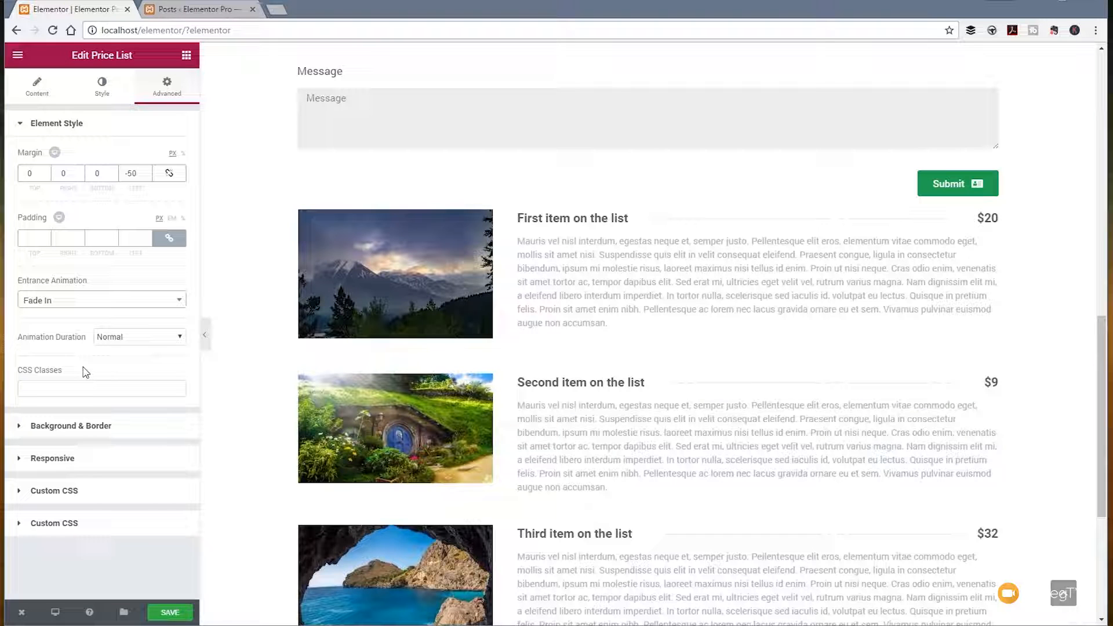
pyautogui.click(115, 301)
pyautogui.click(64, 343)
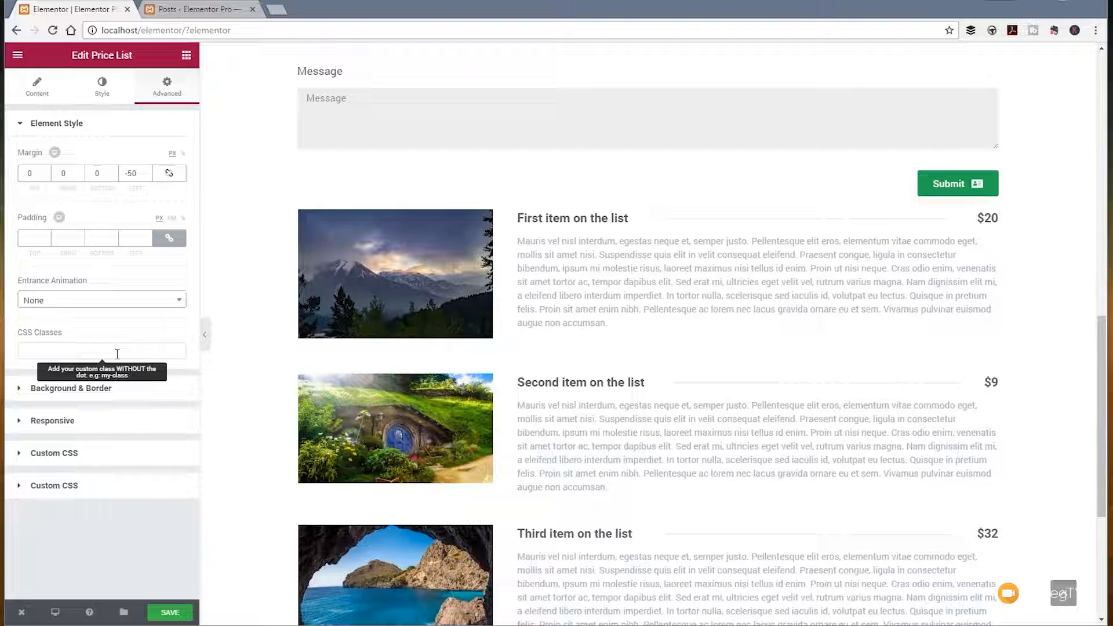
# Step: Collapse the price list's third item and add a Countdown widget below the price list
pyautogui.click(36, 96)
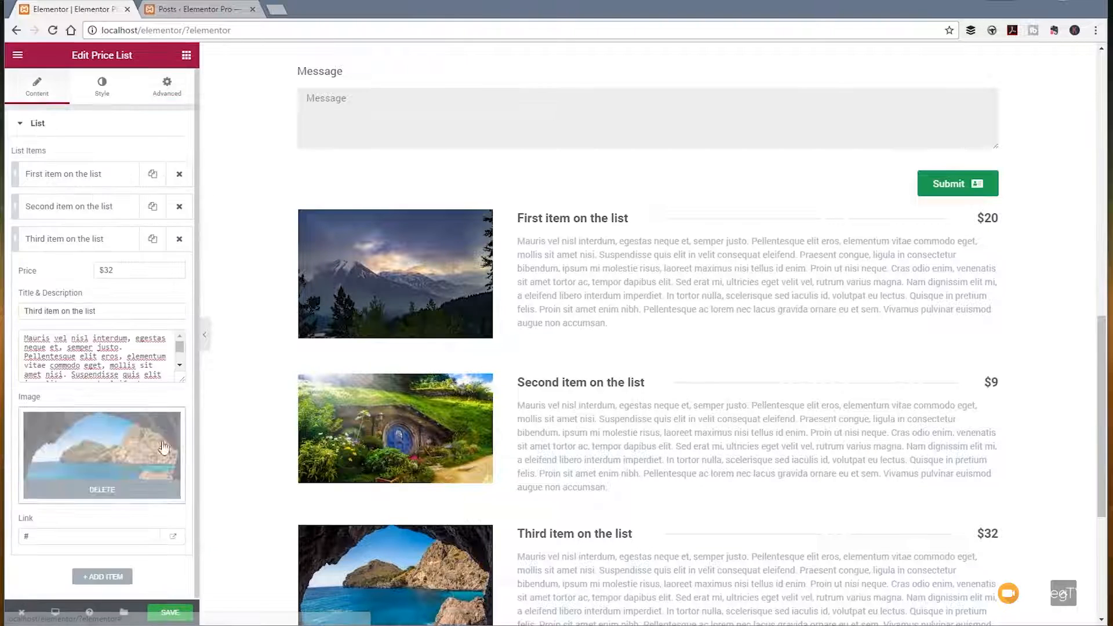
pyautogui.click(100, 242)
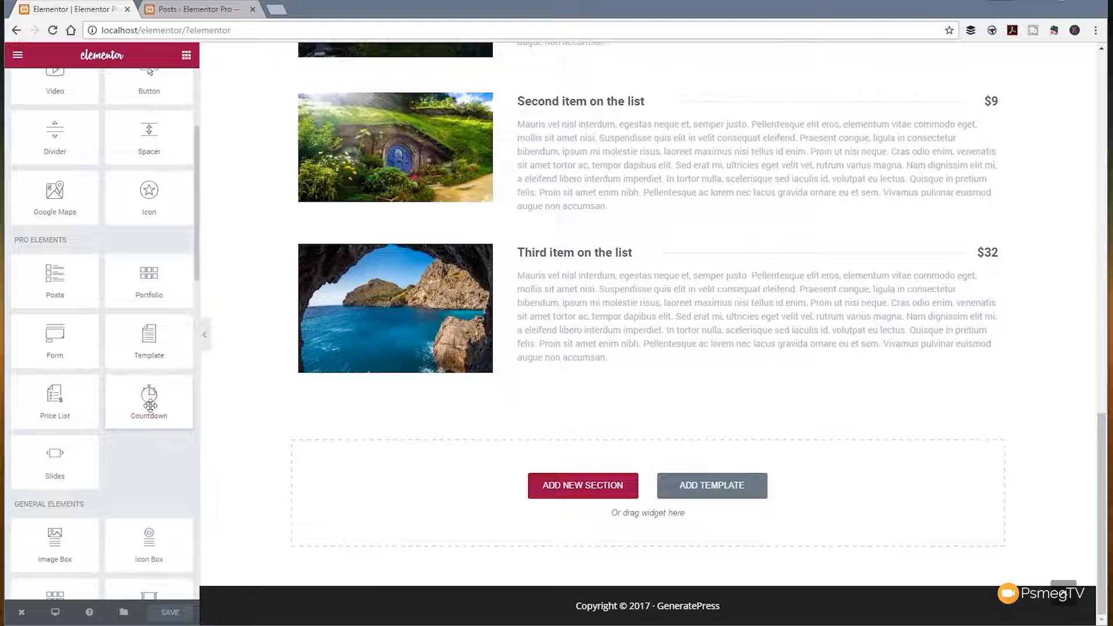
pyautogui.moveTo(149, 400); pyautogui.dragTo(410, 499)
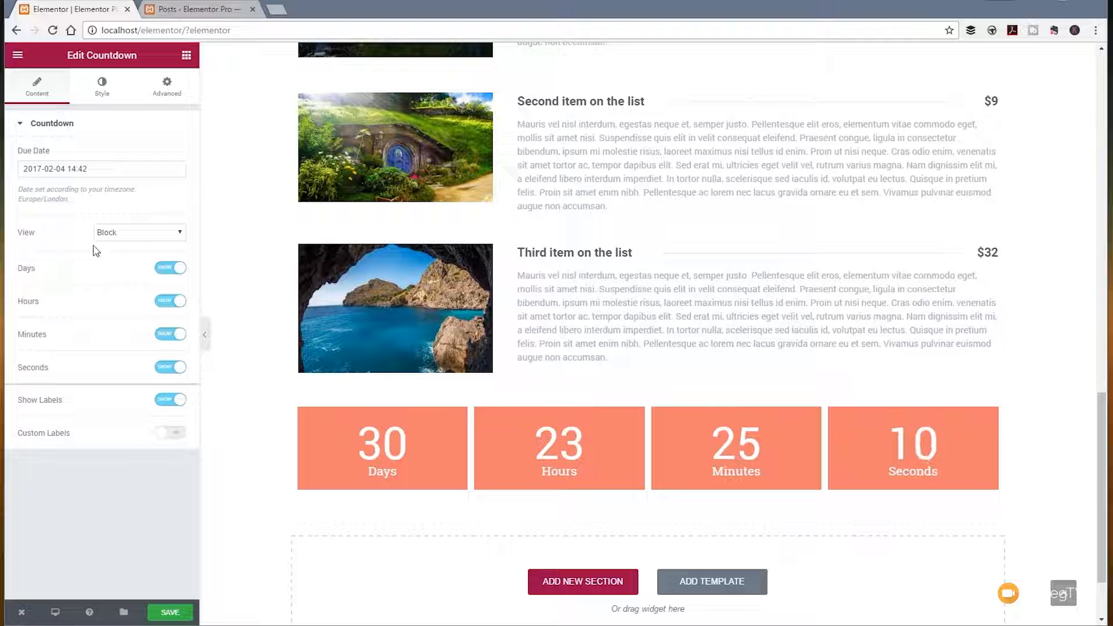
# Step: Try the Inline view for the countdown and return it to Block
pyautogui.click(142, 233)
pyautogui.click(124, 257)
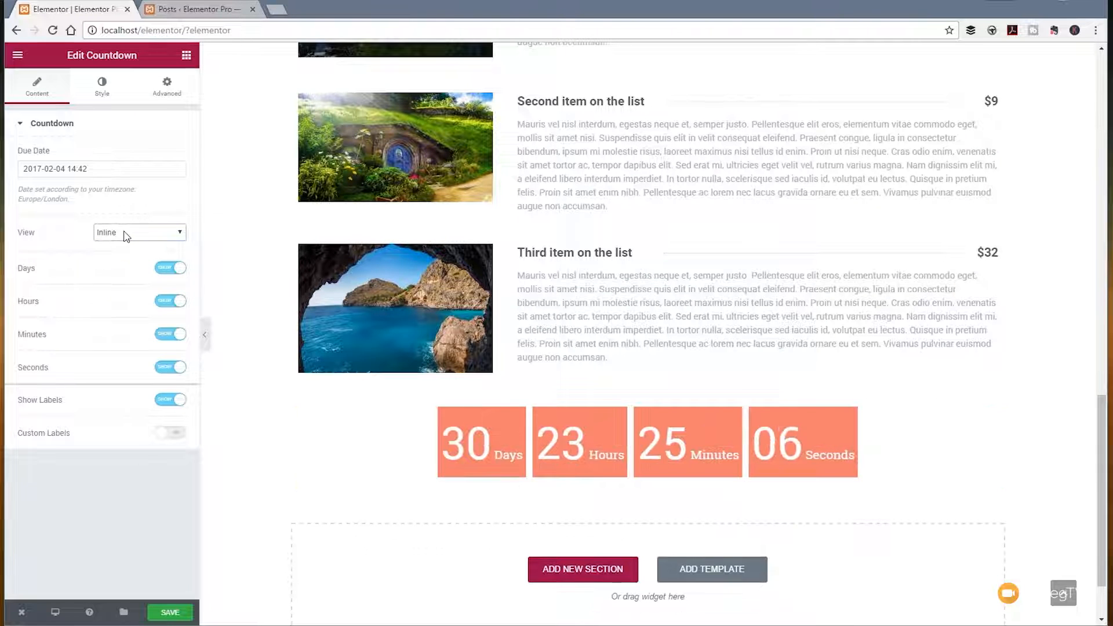
pyautogui.click(132, 233)
pyautogui.click(116, 246)
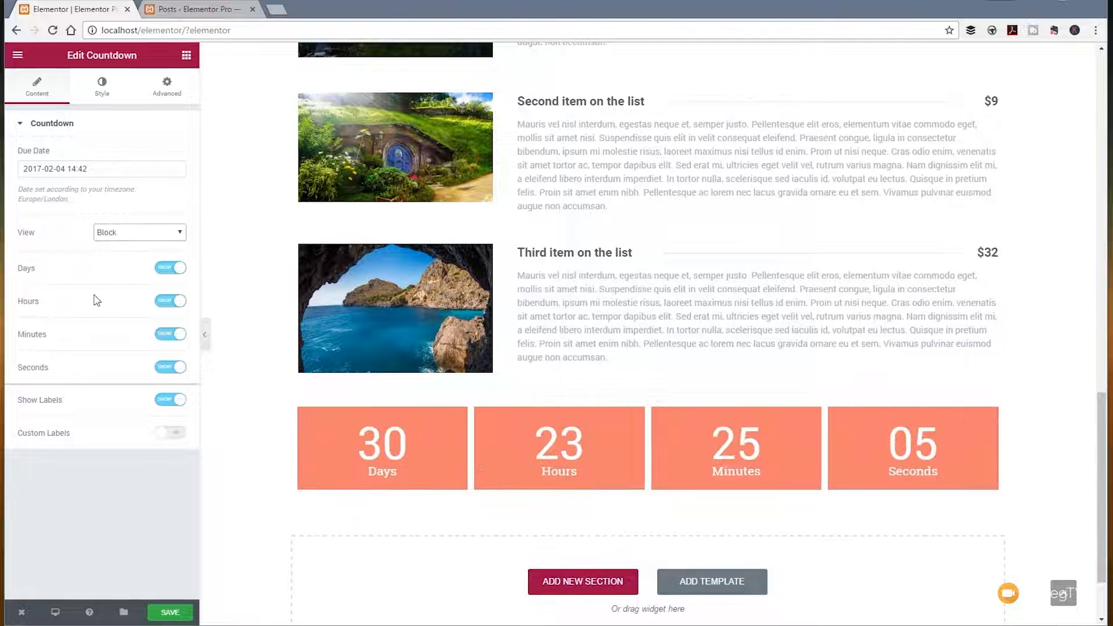
# Step: Try hiding the countdown's days and labels, switching each back on
pyautogui.click(165, 271)
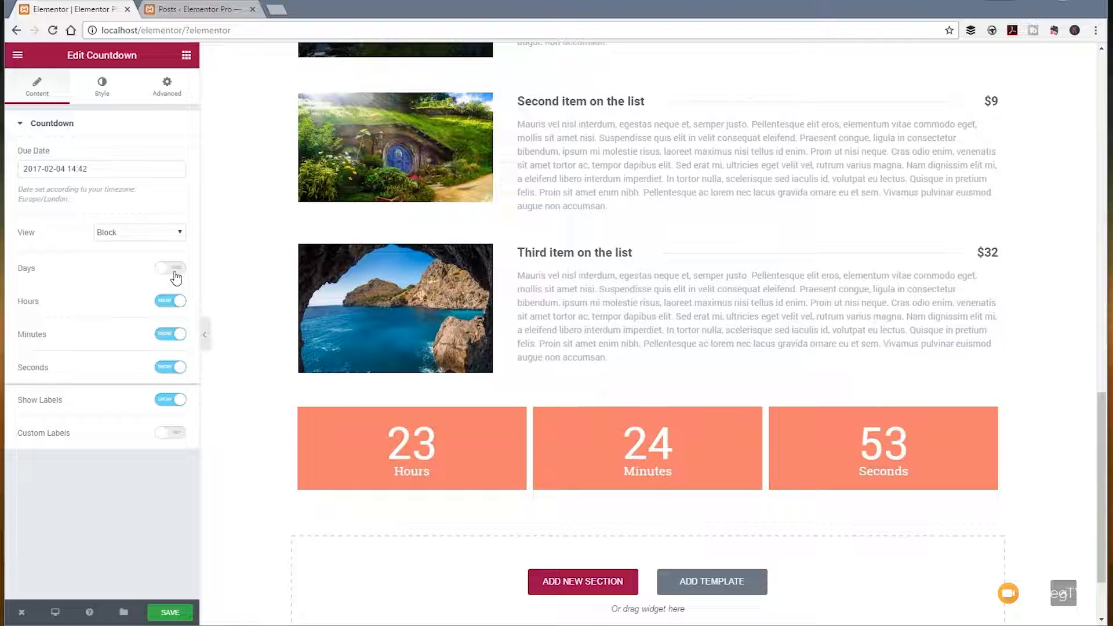
pyautogui.click(173, 269)
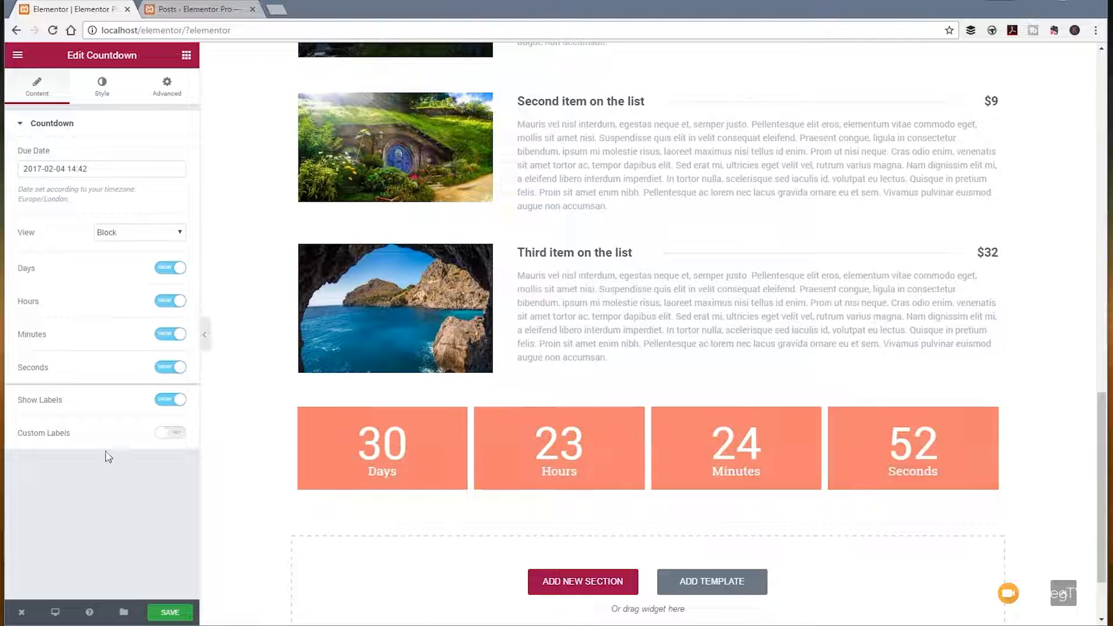
pyautogui.click(162, 406)
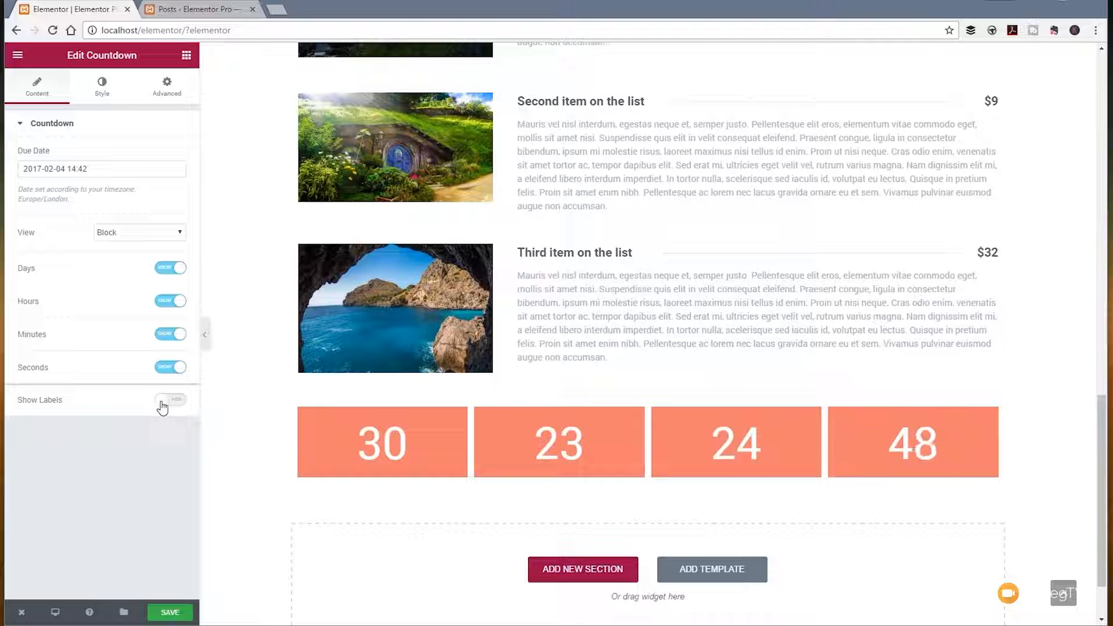
pyautogui.click(163, 406)
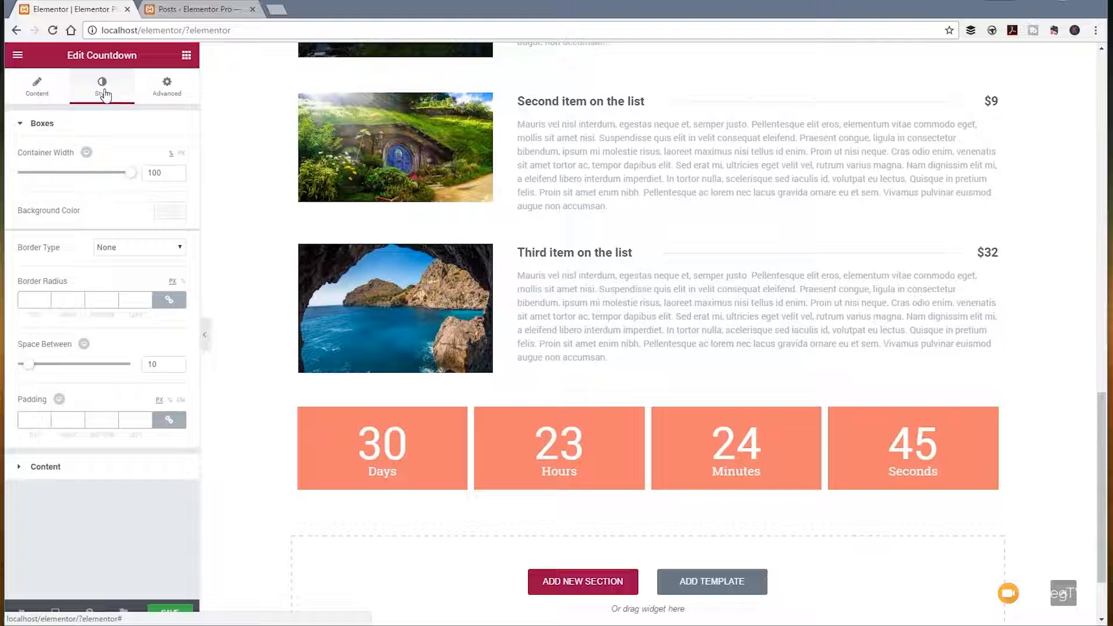
# Step: Keep the countdown's container width at 100% and set the boxes' background color to the green preset #61ce70
pyautogui.moveTo(129, 176)
pyautogui.mouseDown()
pyautogui.moveTo(60, 179)
pyautogui.moveTo(139, 184)
pyautogui.mouseUp()
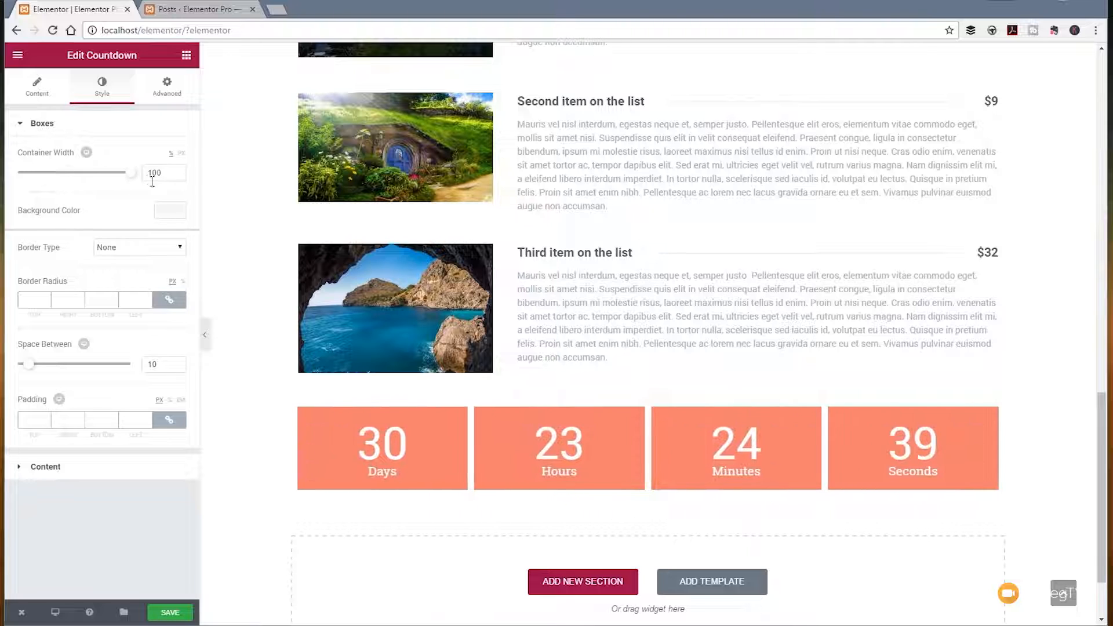
pyautogui.click(170, 209)
pyautogui.click(74, 361)
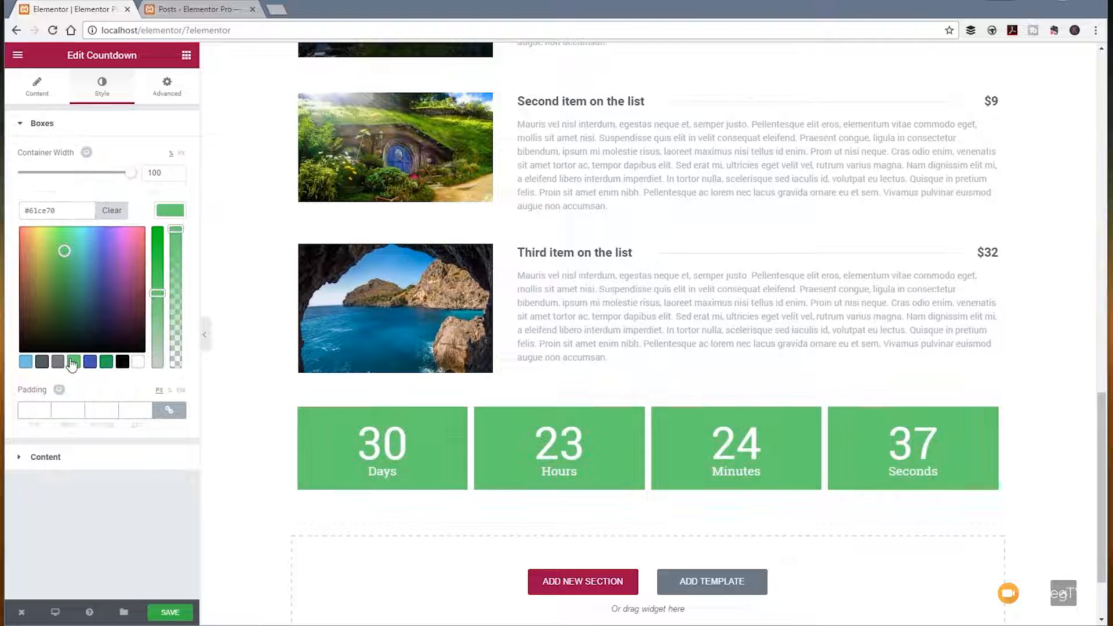
pyautogui.click(168, 211)
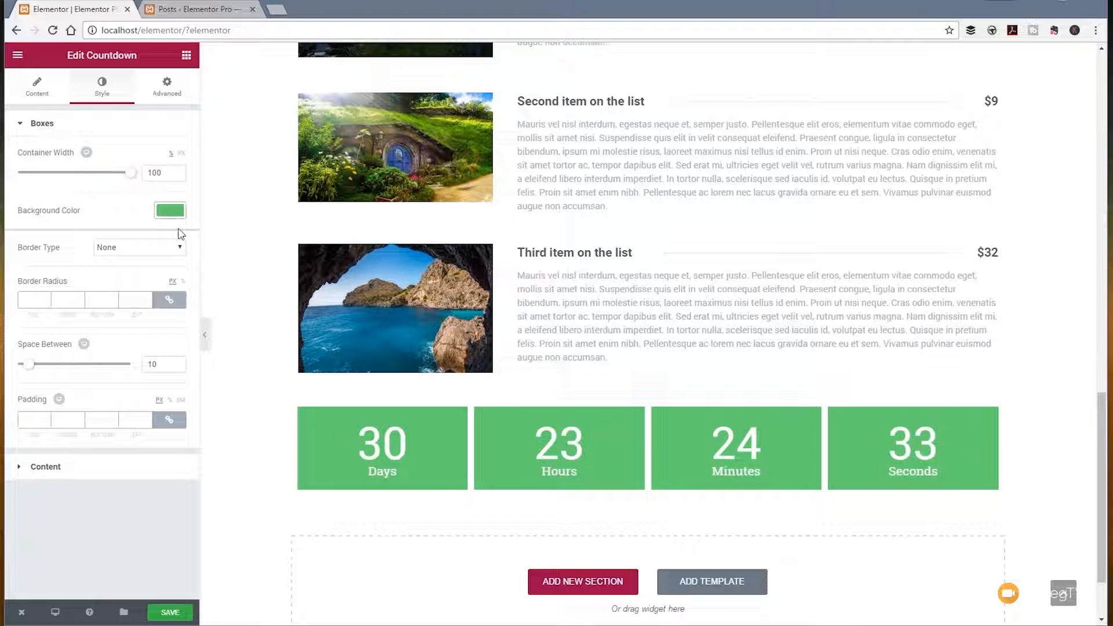
# Step: Give the countdown boxes a dotted border with a width of 1 on all sides and the dark grey color #54595f
pyautogui.click(107, 254)
pyautogui.click(116, 270)
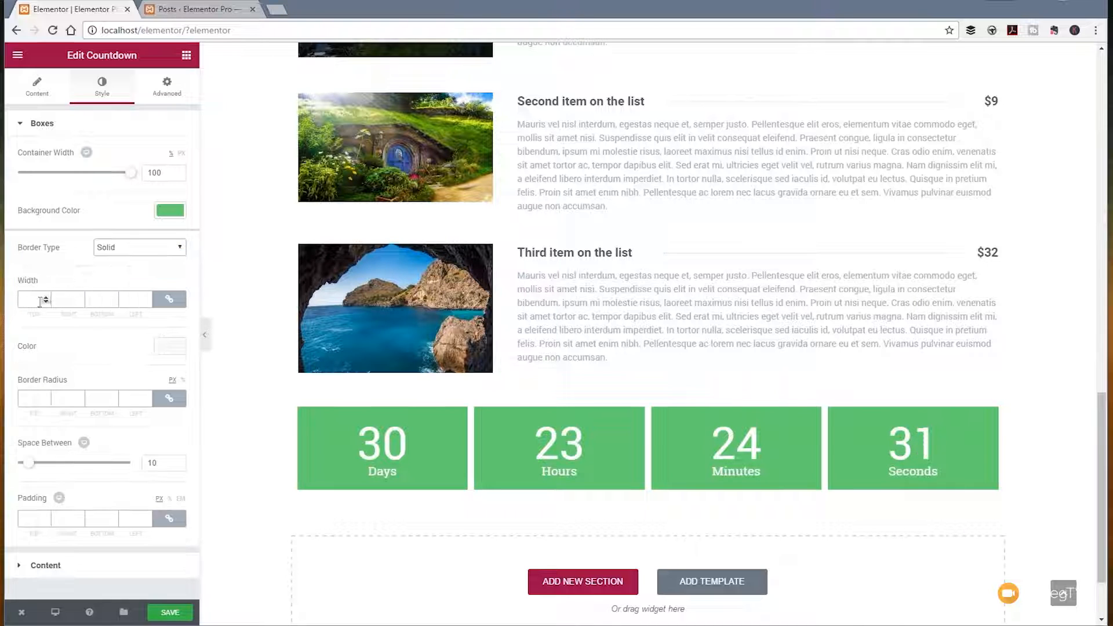
pyautogui.click(27, 302)
pyautogui.write('1')
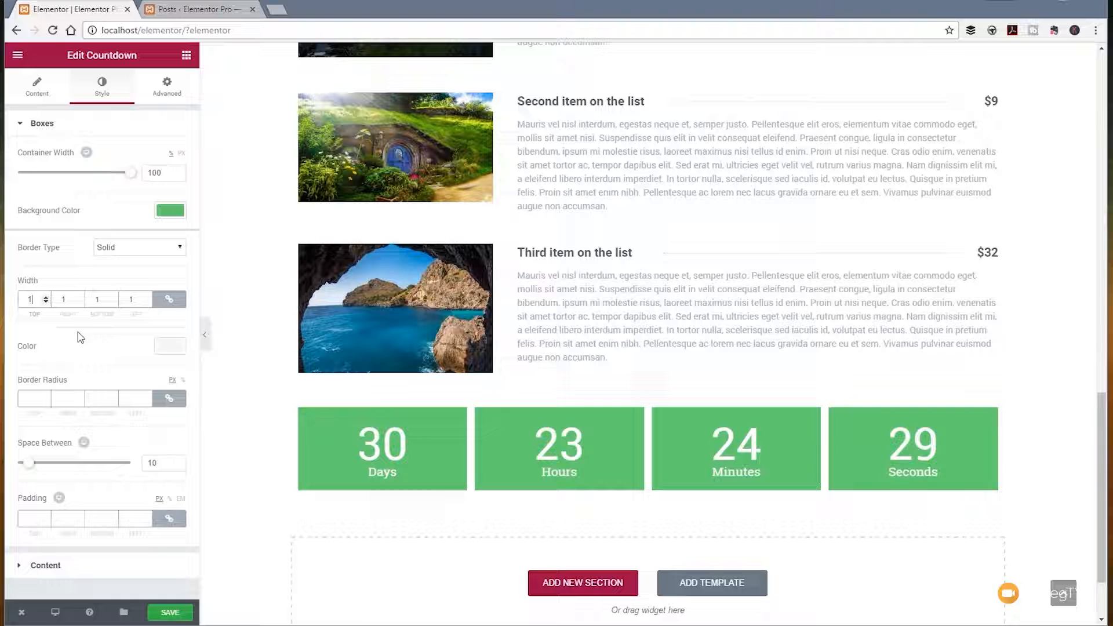
pyautogui.click(171, 347)
pyautogui.click(42, 498)
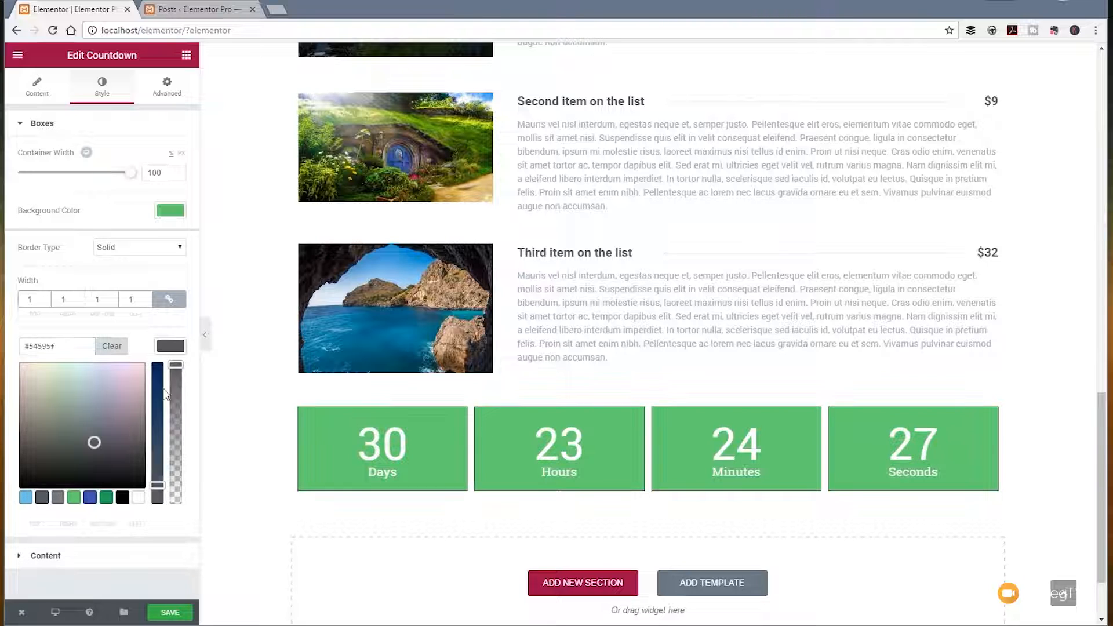
pyautogui.click(180, 253)
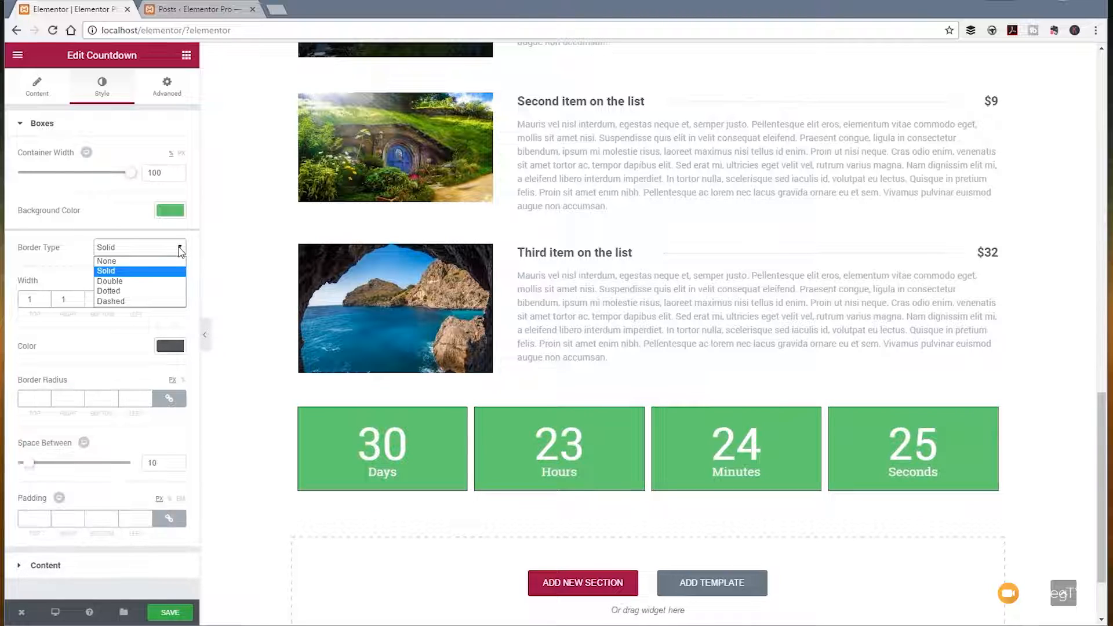
pyautogui.click(123, 291)
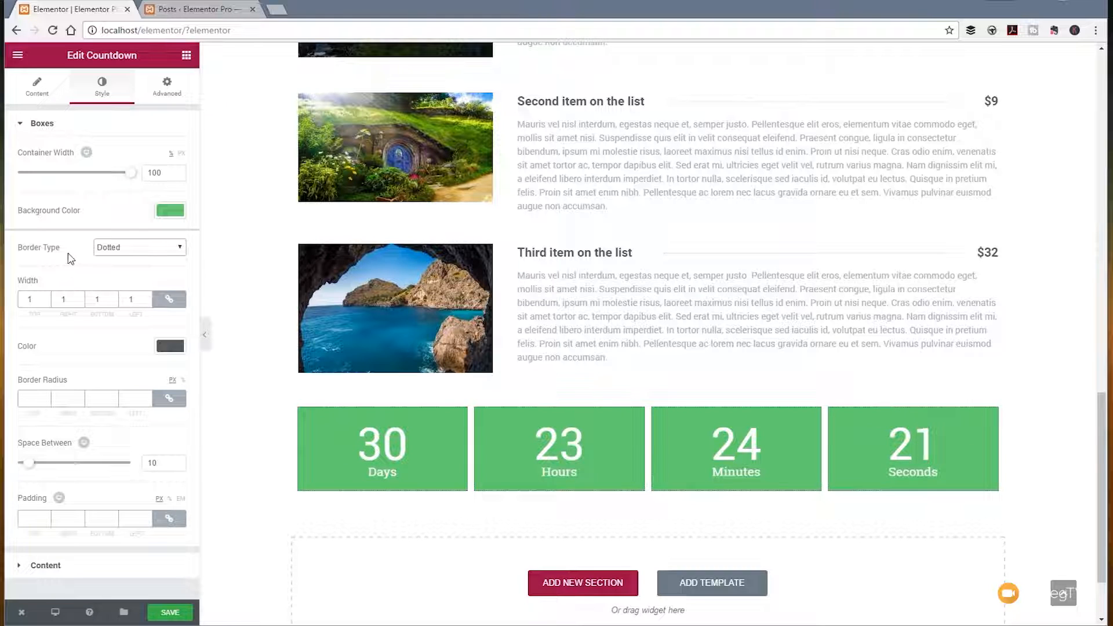
# Step: Slightly reduce the space between the countdown boxes and open the styling options for the digits and labels
pyautogui.click(33, 398)
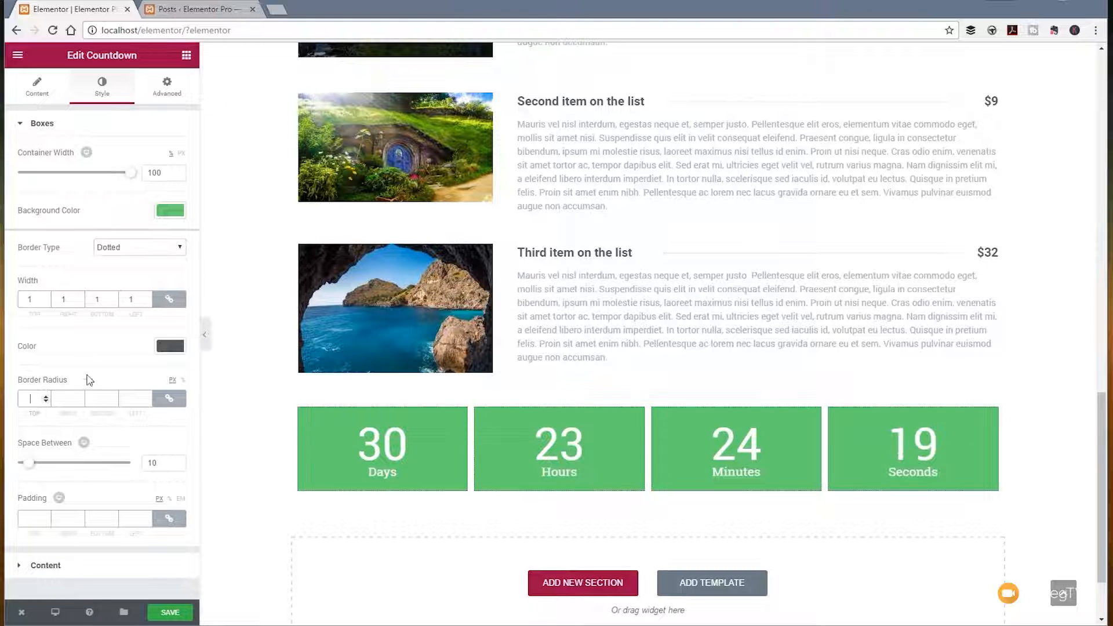
pyautogui.moveTo(28, 464)
pyautogui.mouseDown()
pyautogui.moveTo(77, 462)
pyautogui.moveTo(10, 463)
pyautogui.moveTo(28, 464)
pyautogui.mouseUp()
pyautogui.click(45, 565)
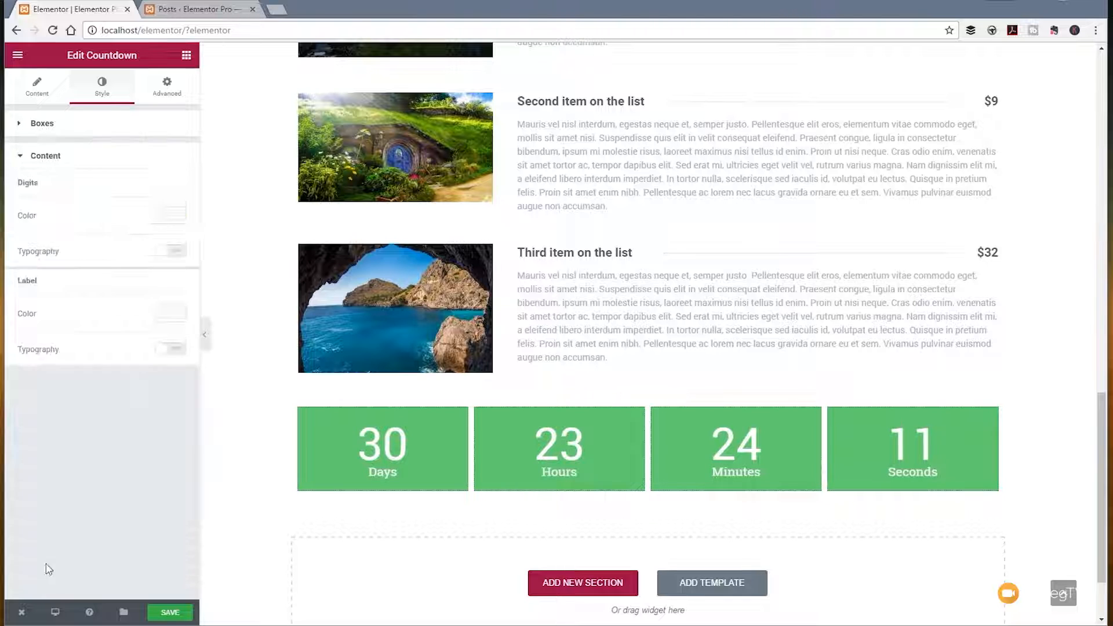
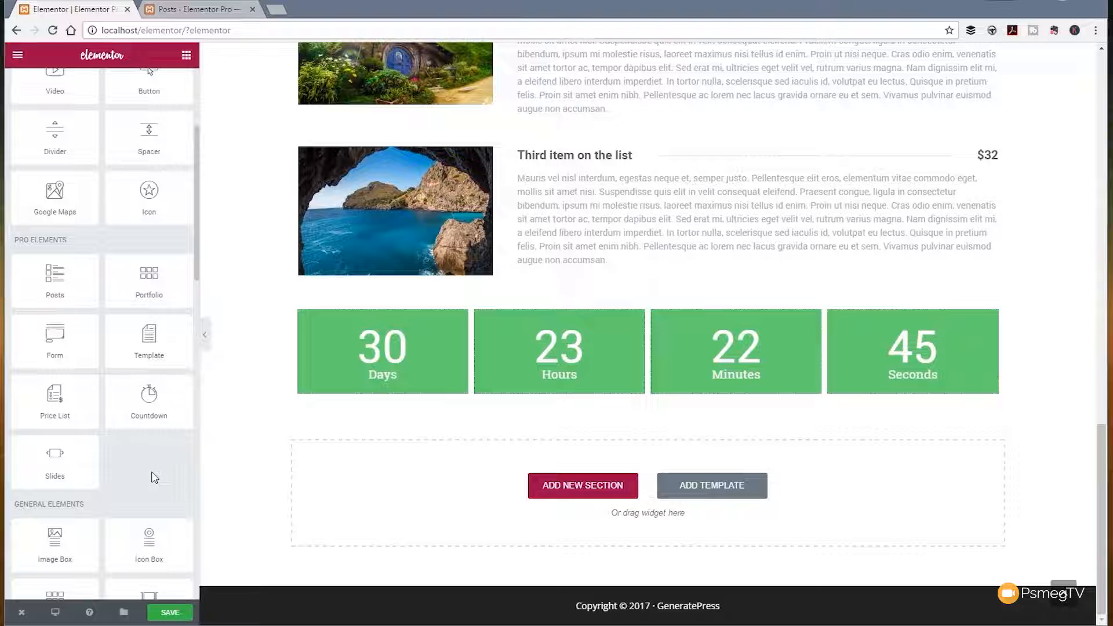
# Step: Add a Slides widget below the countdown and give its first slide the hobbit house photo as background image
pyautogui.moveTo(87, 470); pyautogui.dragTo(366, 497)
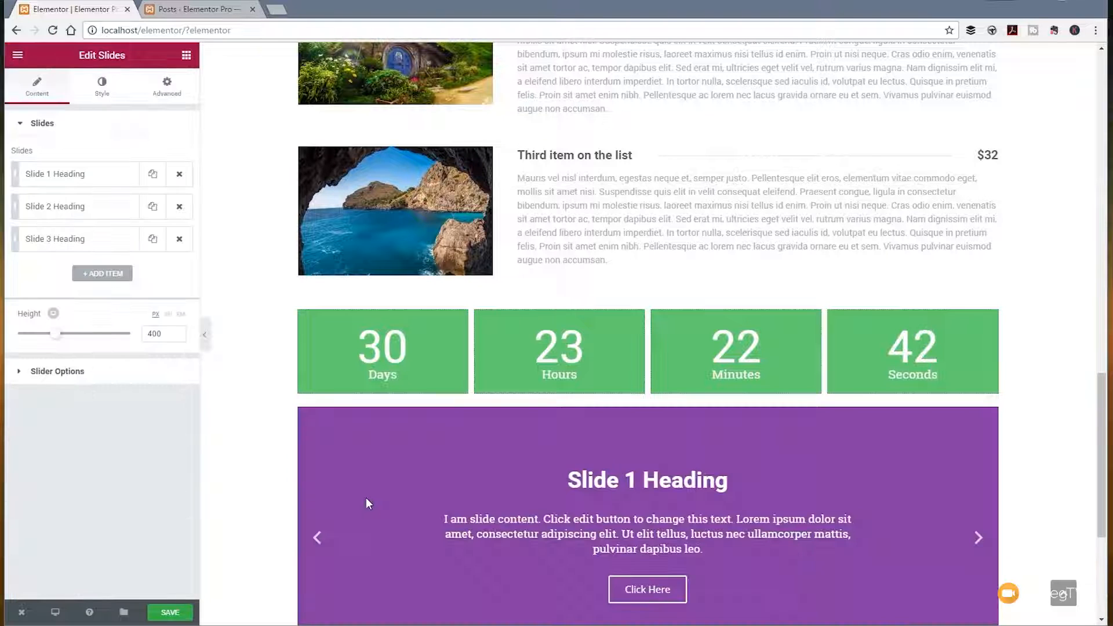
pyautogui.scroll(-5, 325, 436)
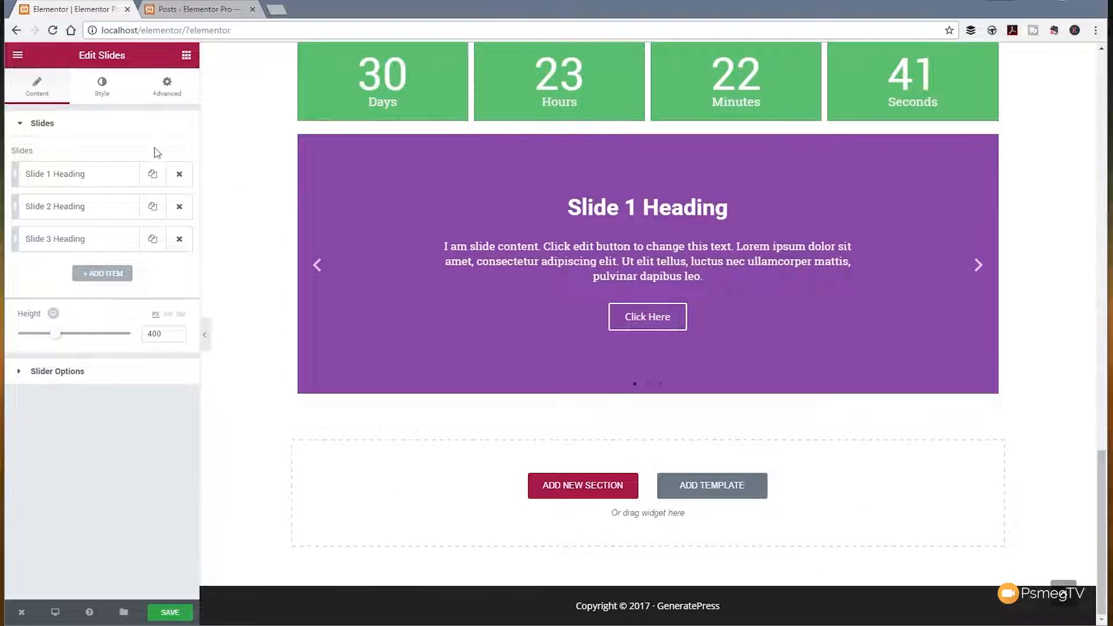
pyautogui.click(84, 175)
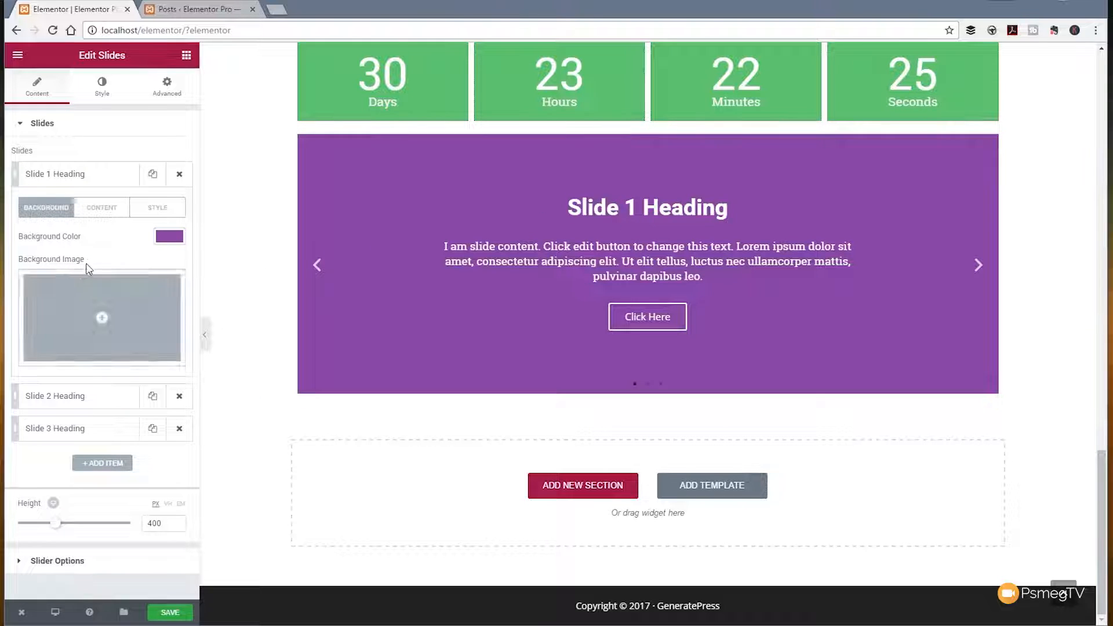
pyautogui.click(104, 319)
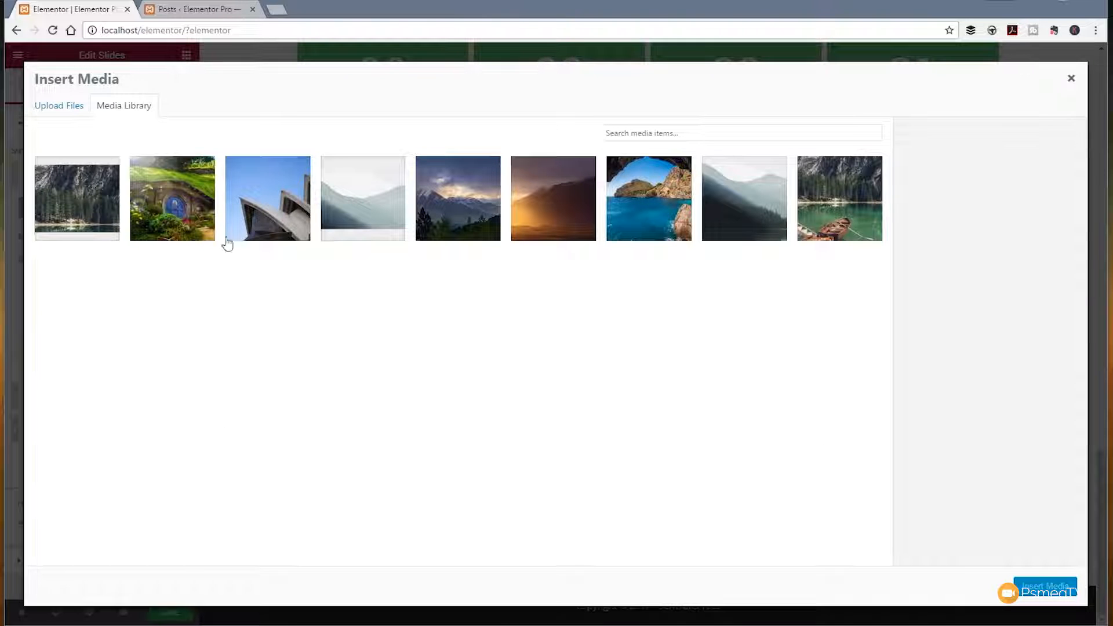
pyautogui.click(193, 204)
pyautogui.click(1029, 586)
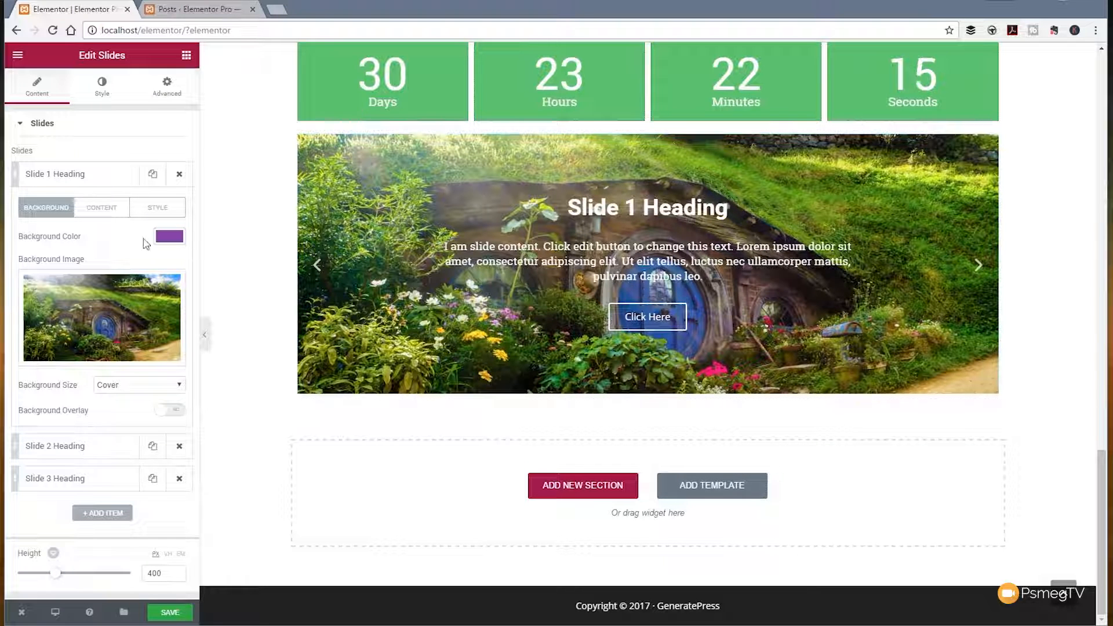
# Step: Enable custom styling for slide 1, positioning its content left and bottom with left-aligned text
pyautogui.click(103, 210)
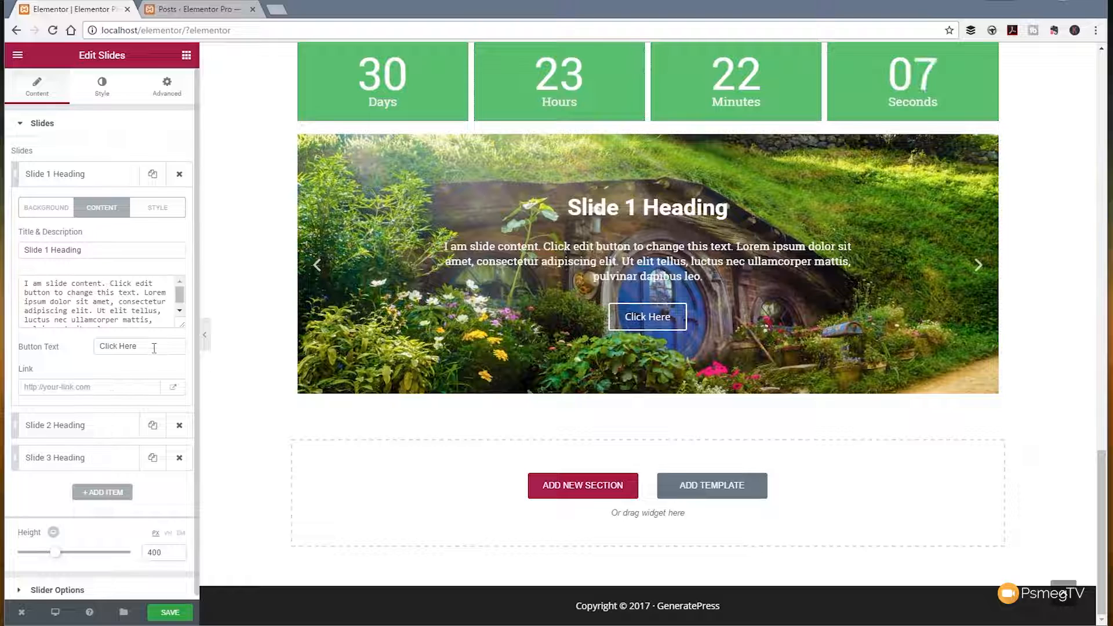
pyautogui.click(153, 209)
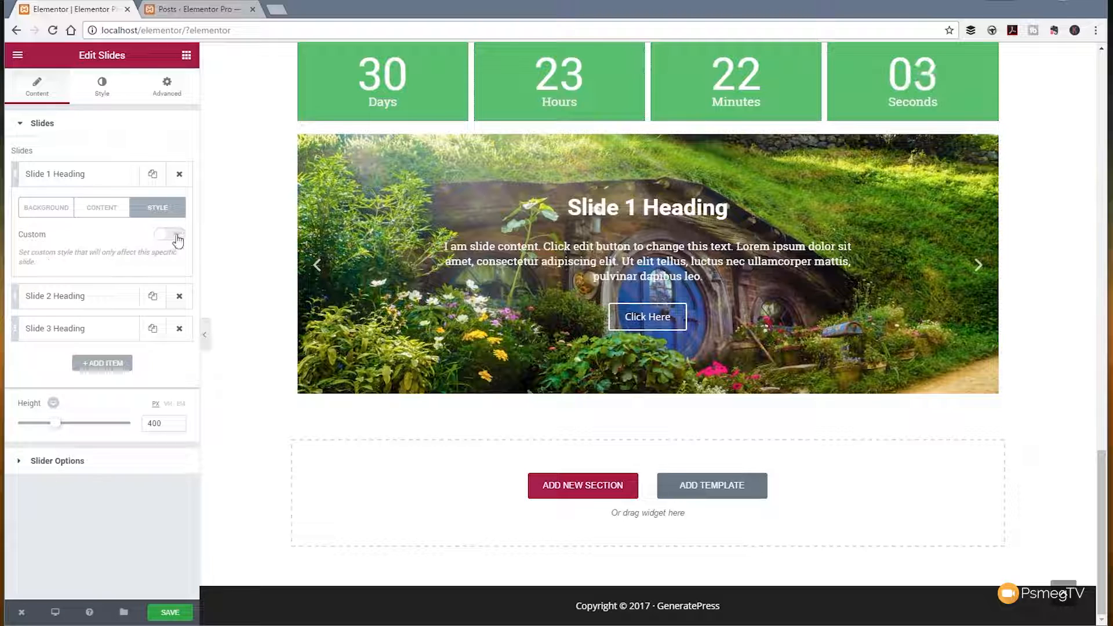
pyautogui.click(176, 236)
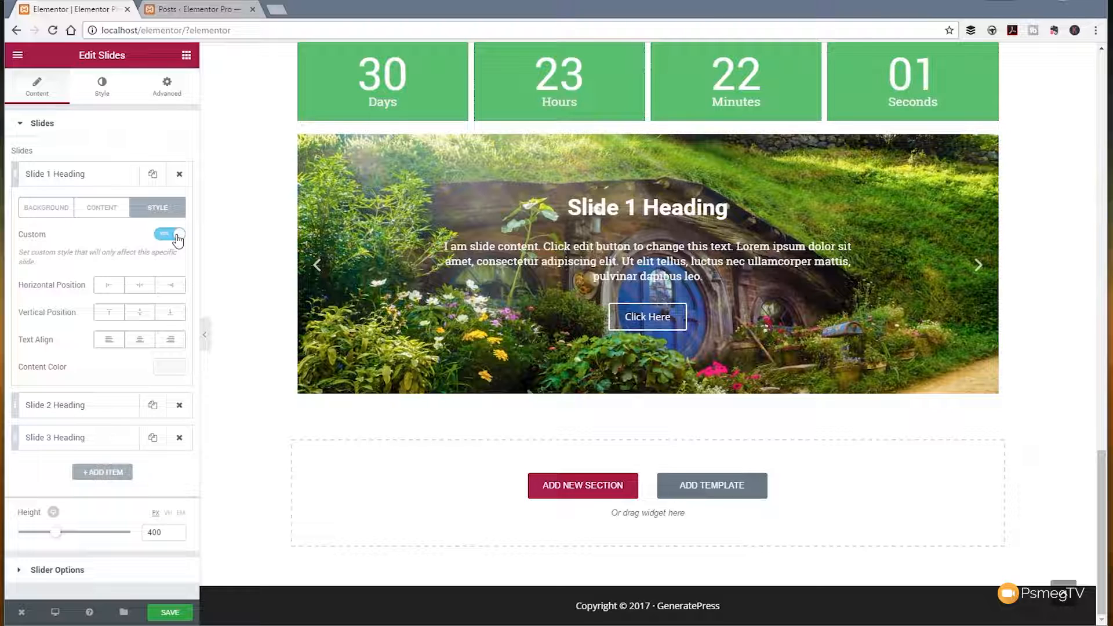
pyautogui.click(115, 288)
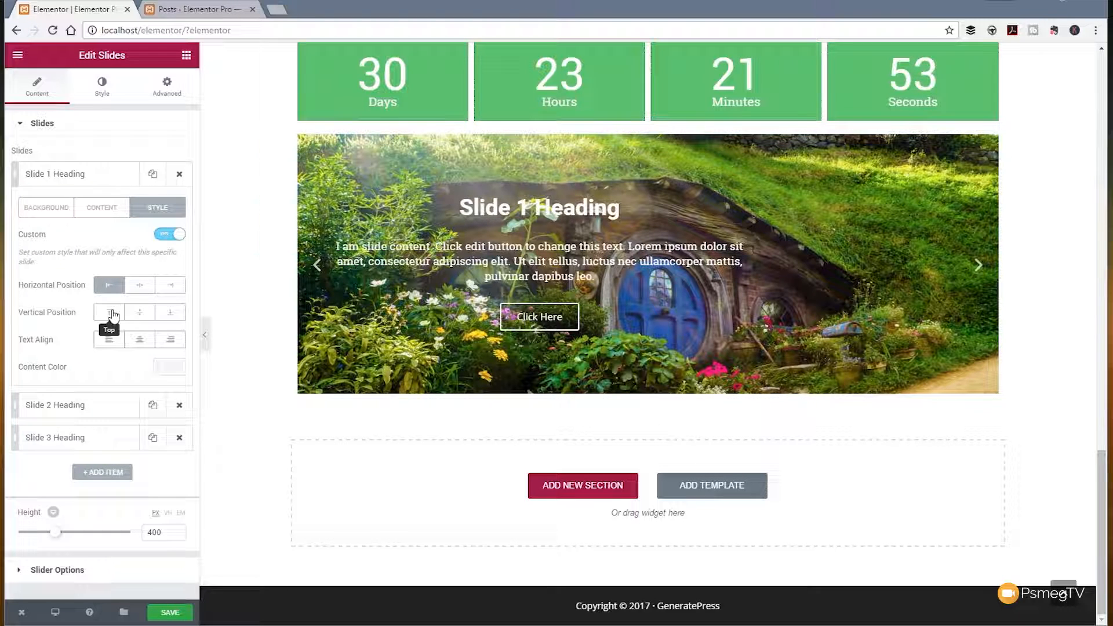
pyautogui.click(170, 313)
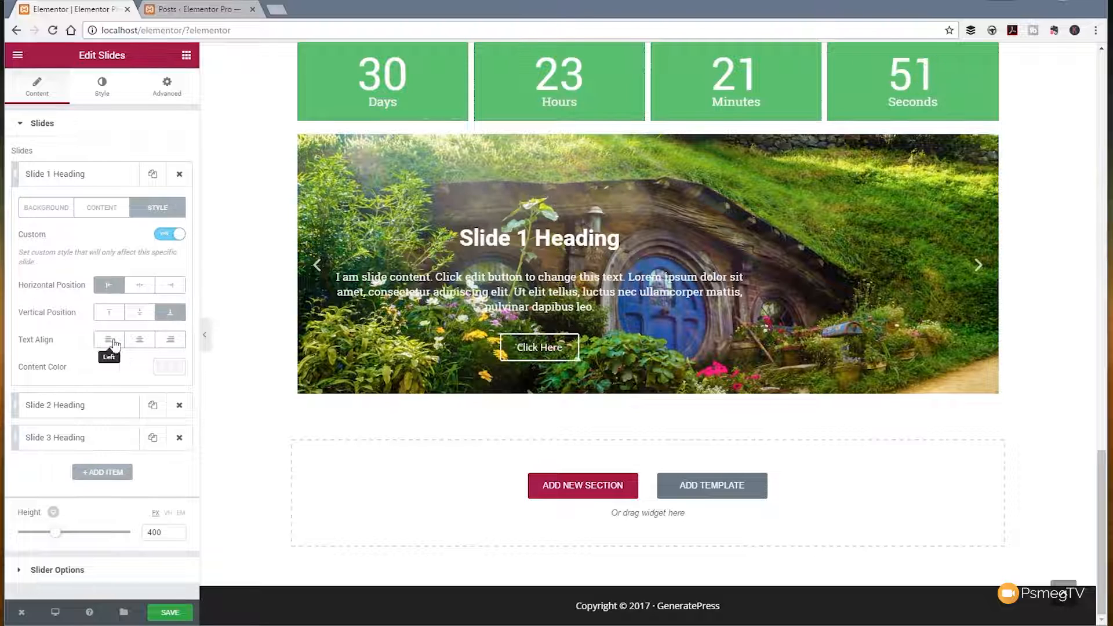
pyautogui.click(114, 345)
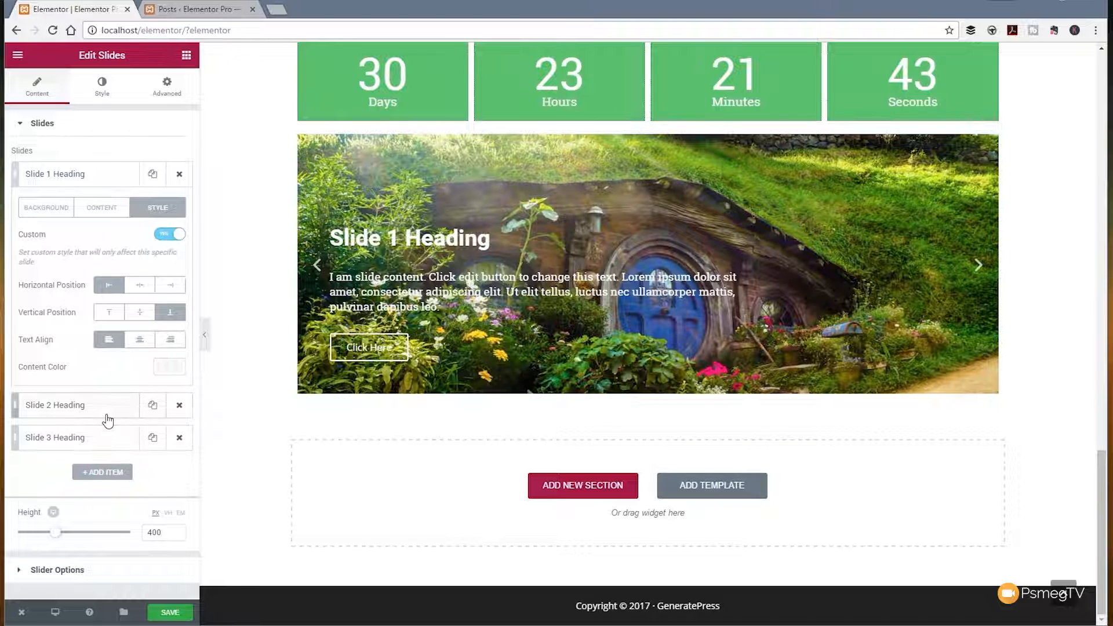
# Step: Set the mountain sunset image 4Y8OFK3U4Z.jpg as the background of slide 2
pyautogui.click(87, 405)
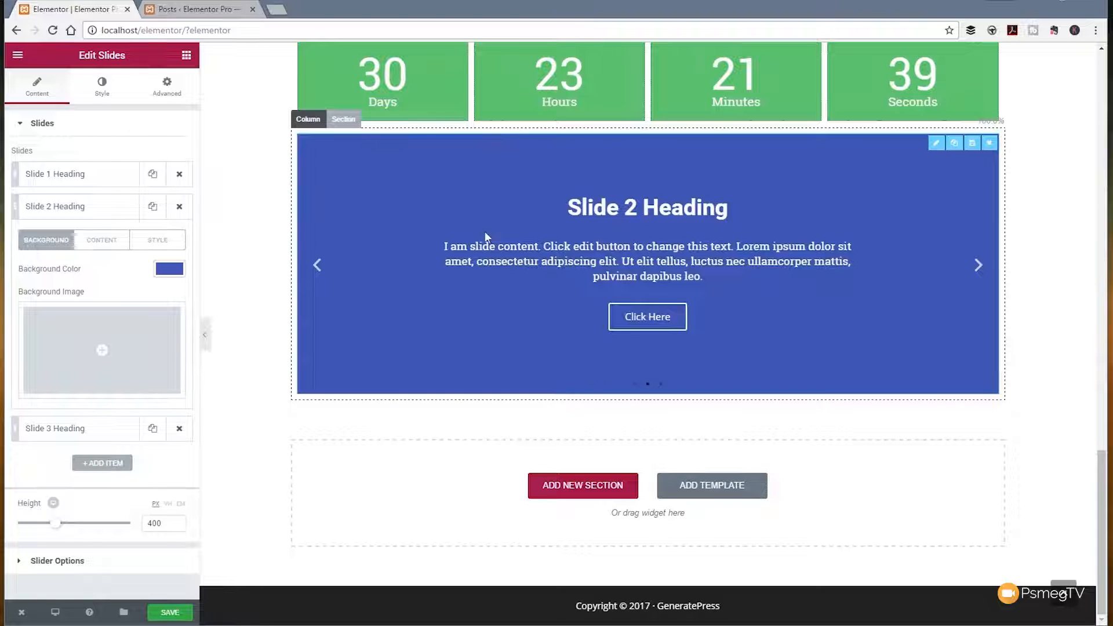
pyautogui.click(104, 351)
pyautogui.click(527, 219)
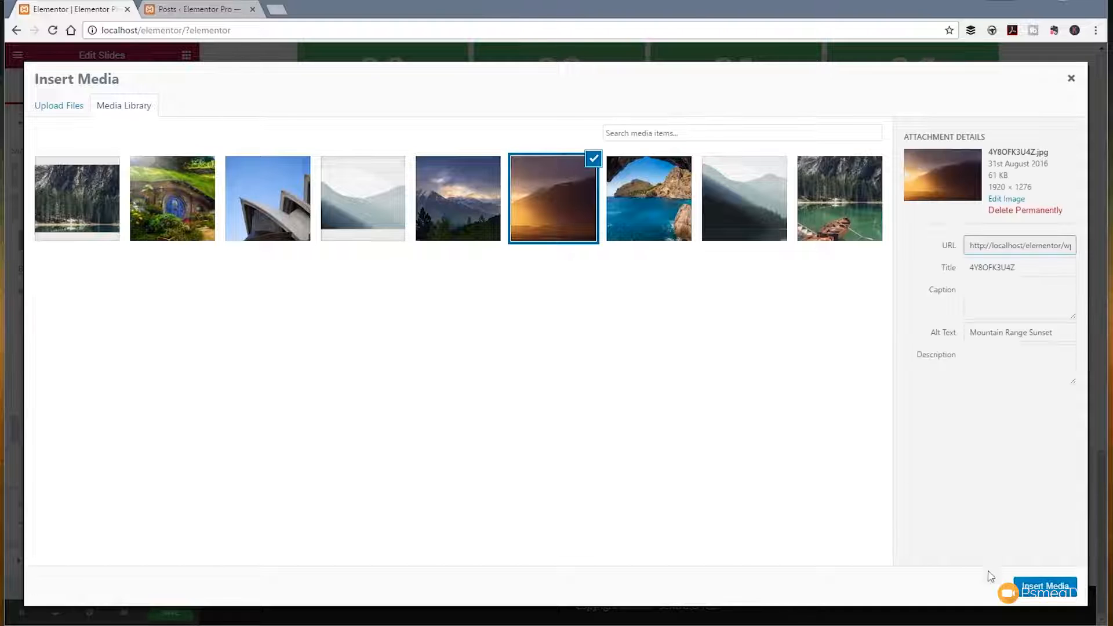
pyautogui.click(1038, 586)
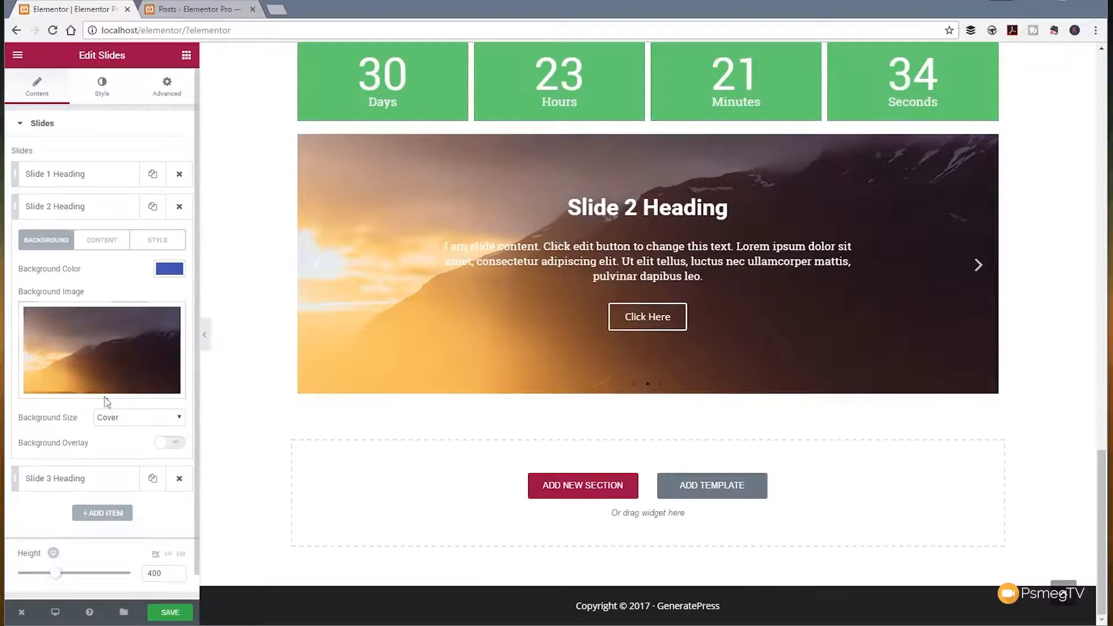
# Step: Enable custom styling for slide 2, positioning its content right and bottom with right-aligned text
pyautogui.click(157, 240)
pyautogui.click(170, 266)
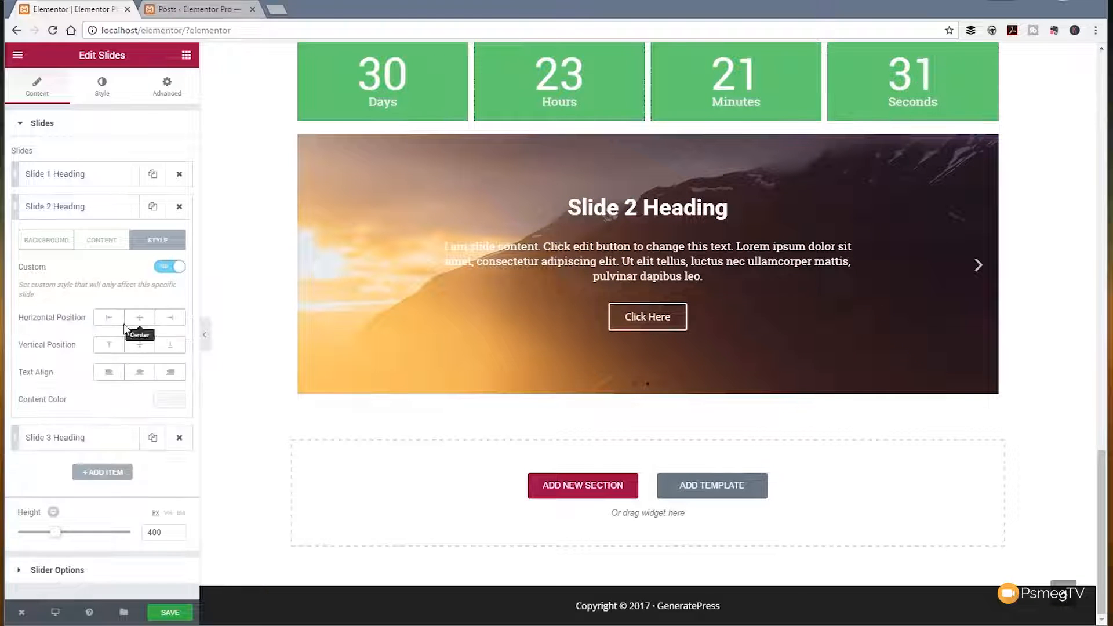
pyautogui.click(171, 319)
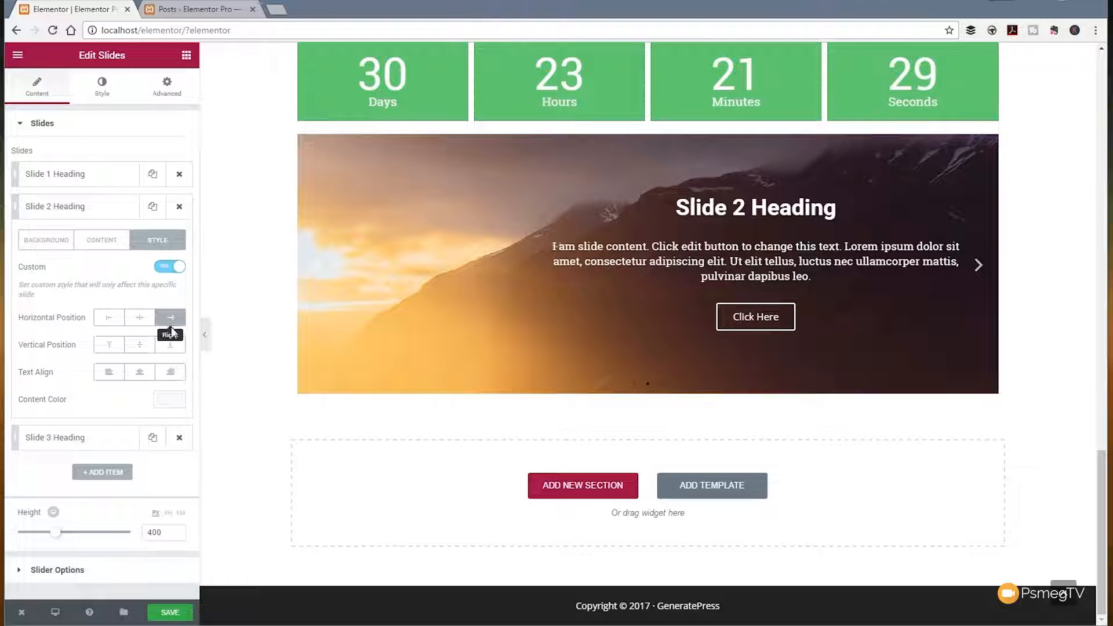
pyautogui.click(109, 345)
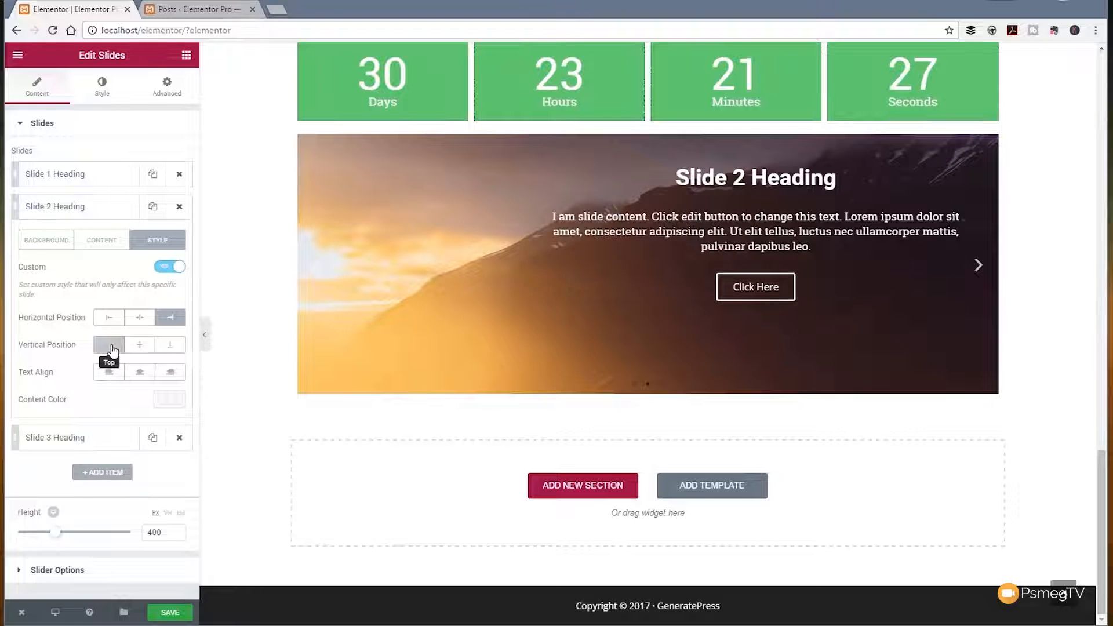
pyautogui.click(174, 372)
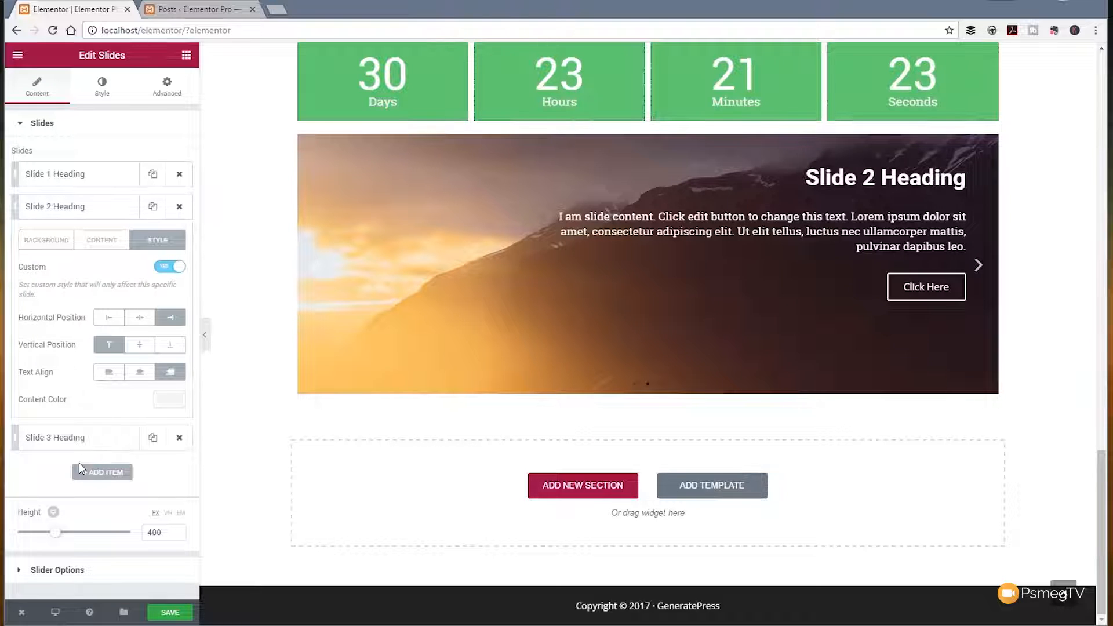
pyautogui.click(167, 347)
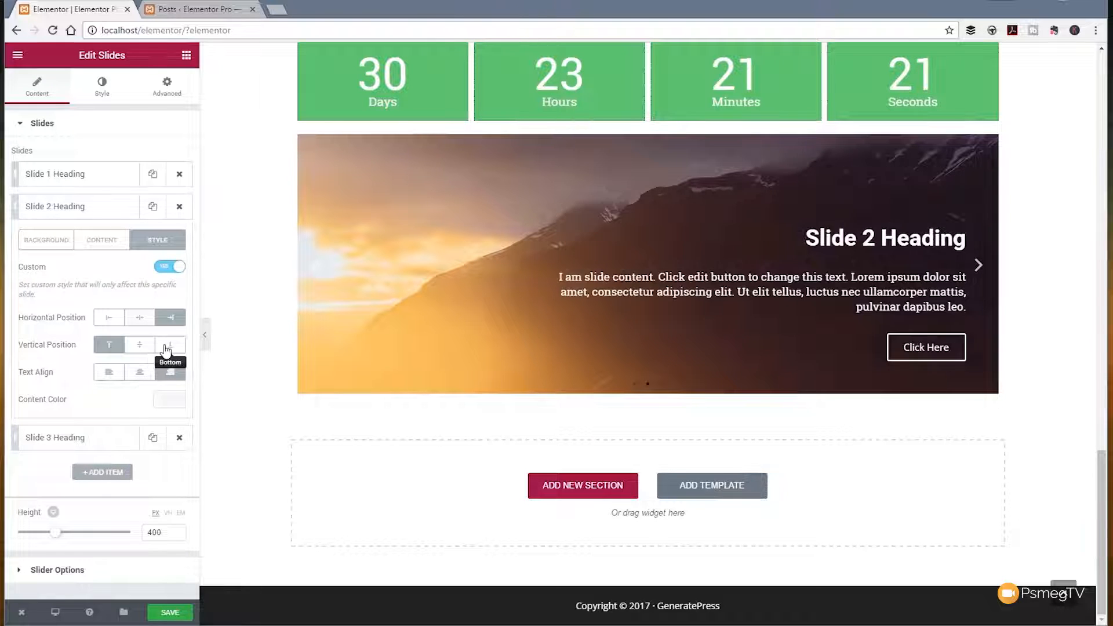
pyautogui.click(166, 347)
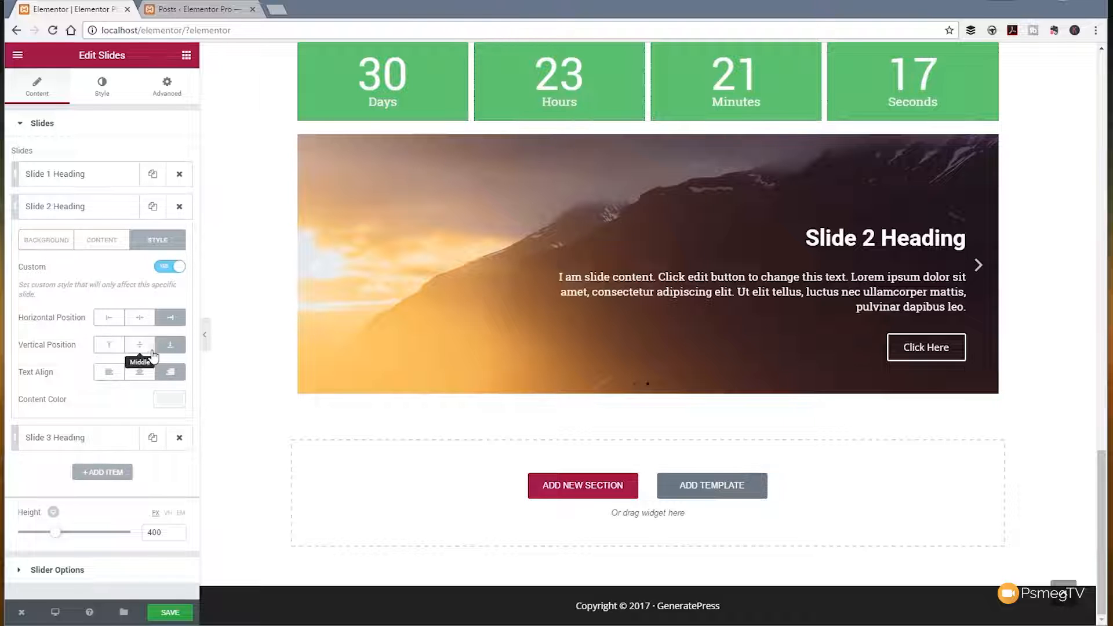
pyautogui.click(152, 348)
pyautogui.click(171, 348)
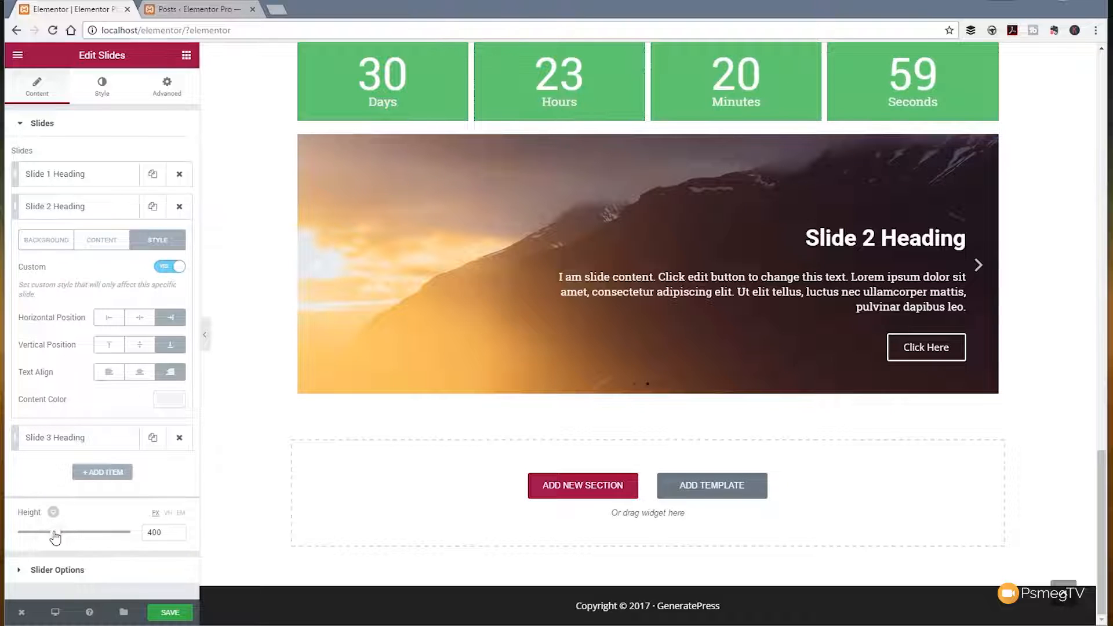
# Step: Reduce the slider height to 369 px, open the slider options and page through the slides to preview them
pyautogui.moveTo(55, 538)
pyautogui.mouseDown()
pyautogui.moveTo(86, 535)
pyautogui.moveTo(32, 533)
pyautogui.moveTo(50, 539)
pyautogui.mouseUp()
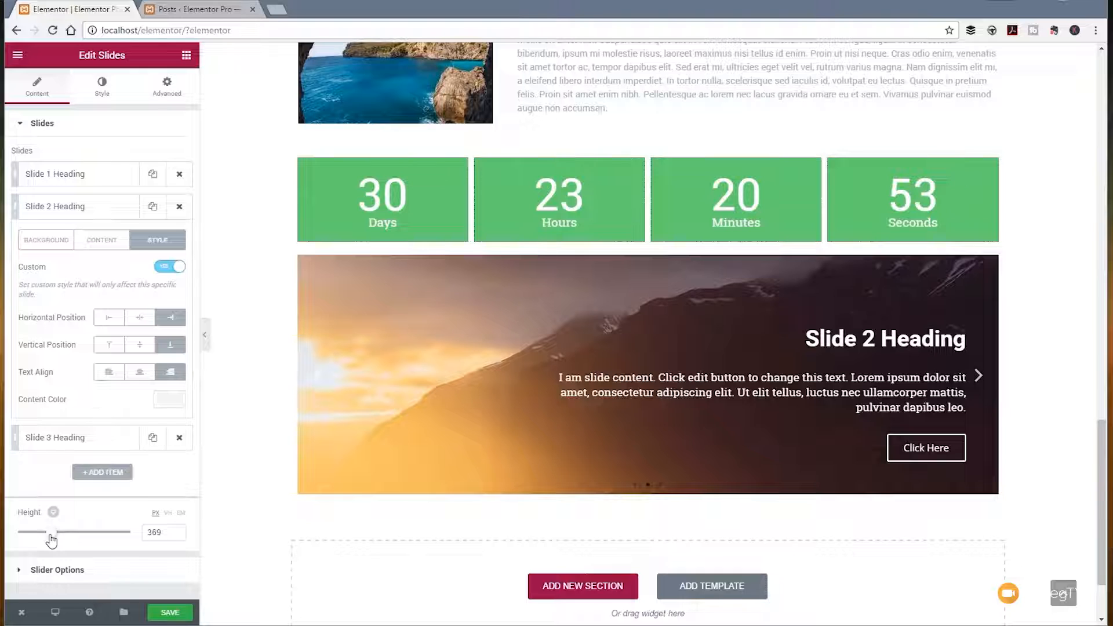
pyautogui.click(64, 572)
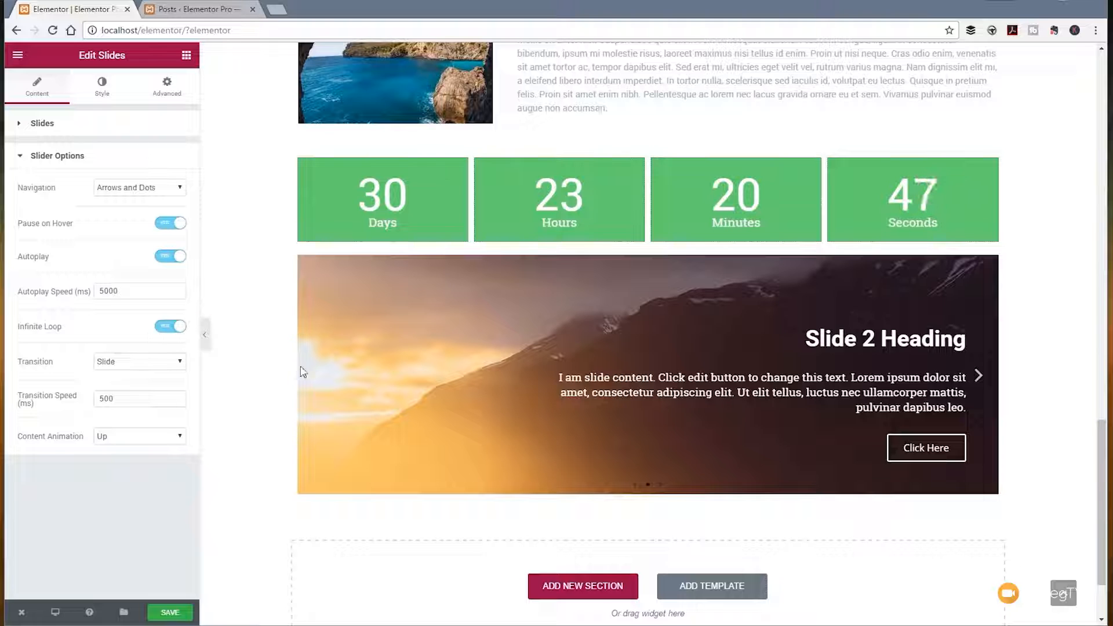
pyautogui.click(322, 386)
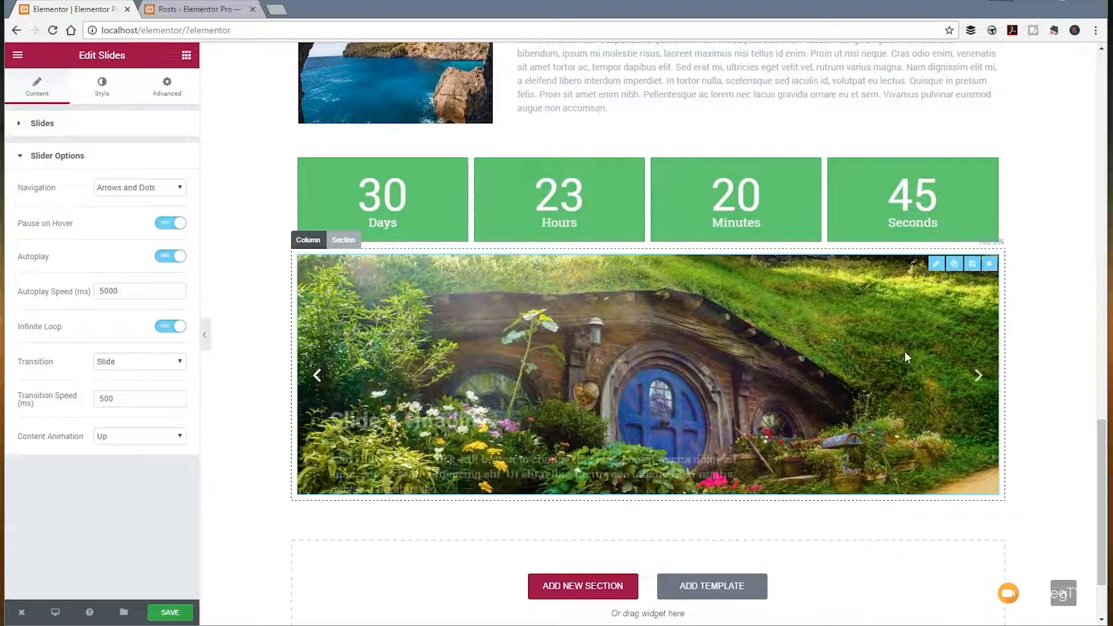
pyautogui.click(978, 377)
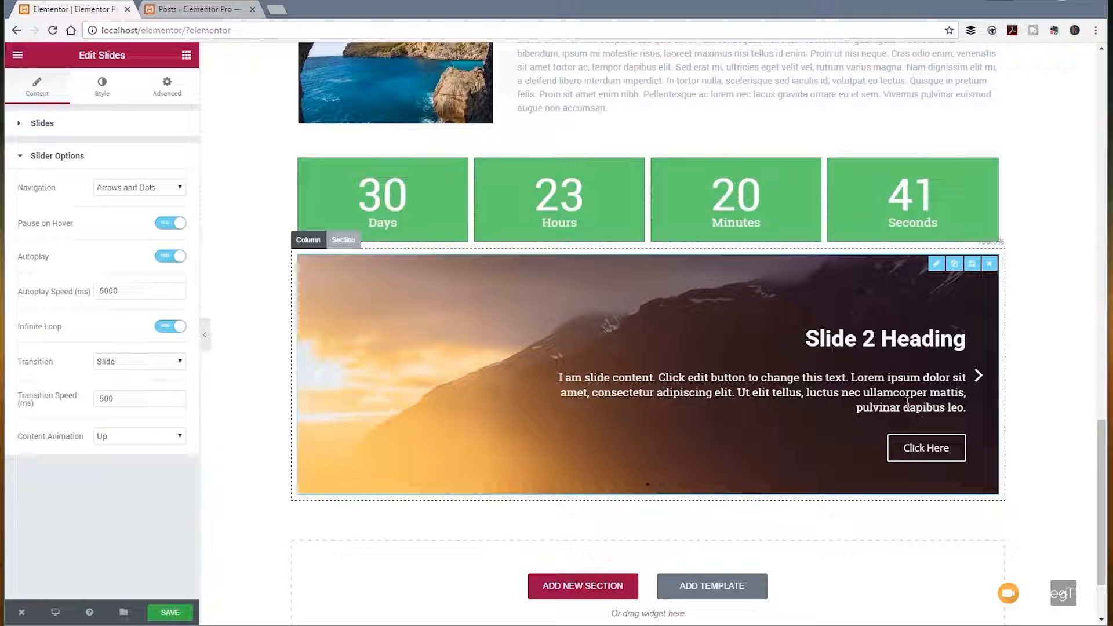
pyautogui.click(976, 378)
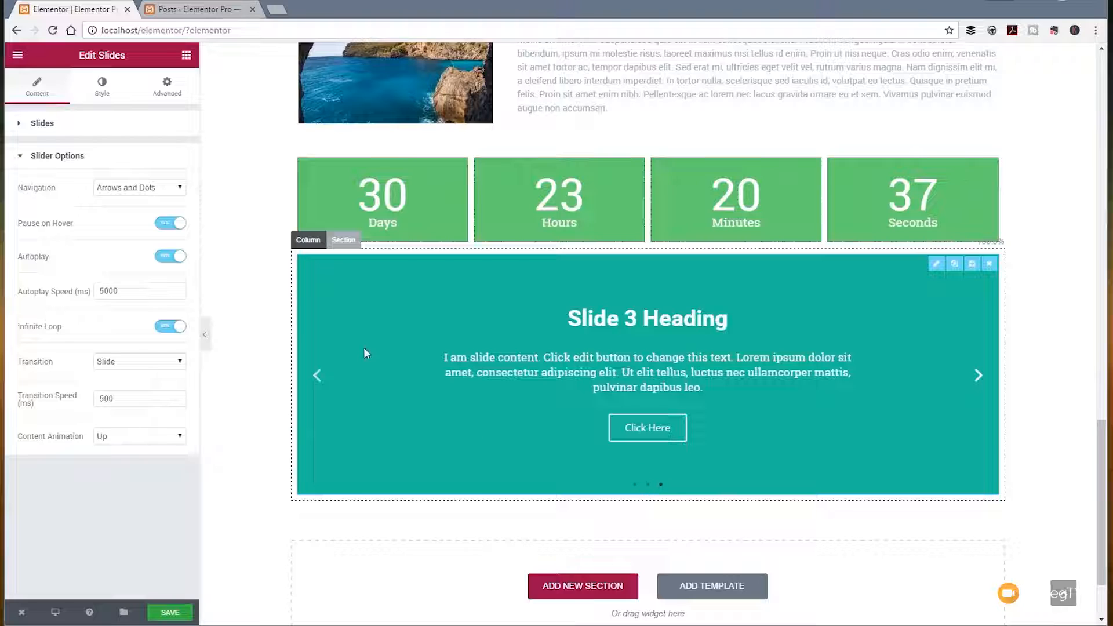
# Step: Set the slider navigation to Arrows only and the slide transition to Fade
pyautogui.click(178, 189)
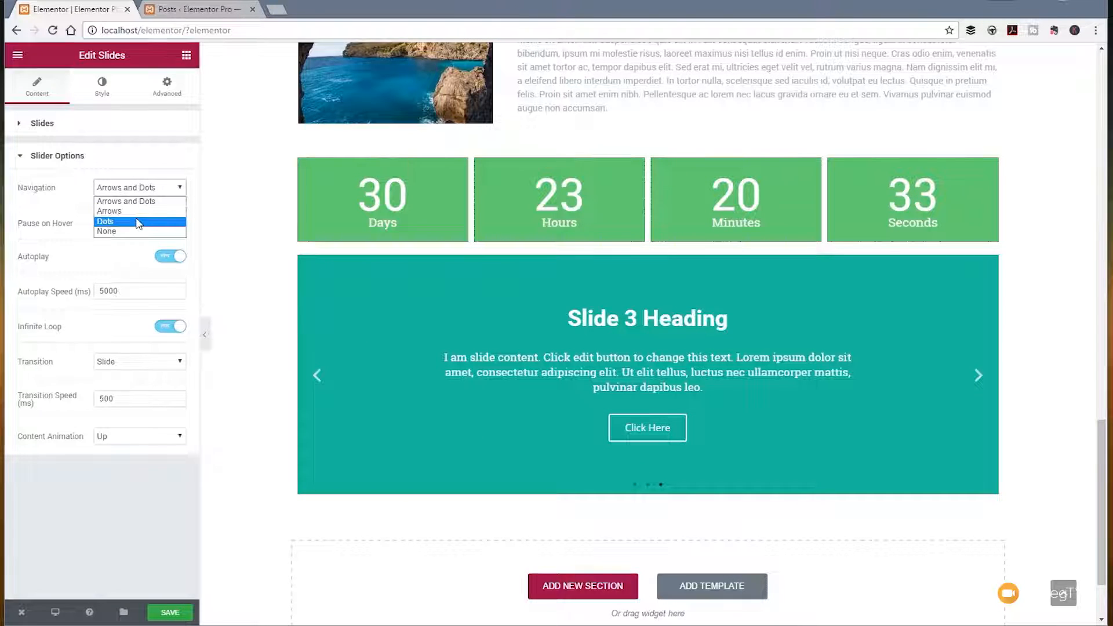
pyautogui.click(139, 212)
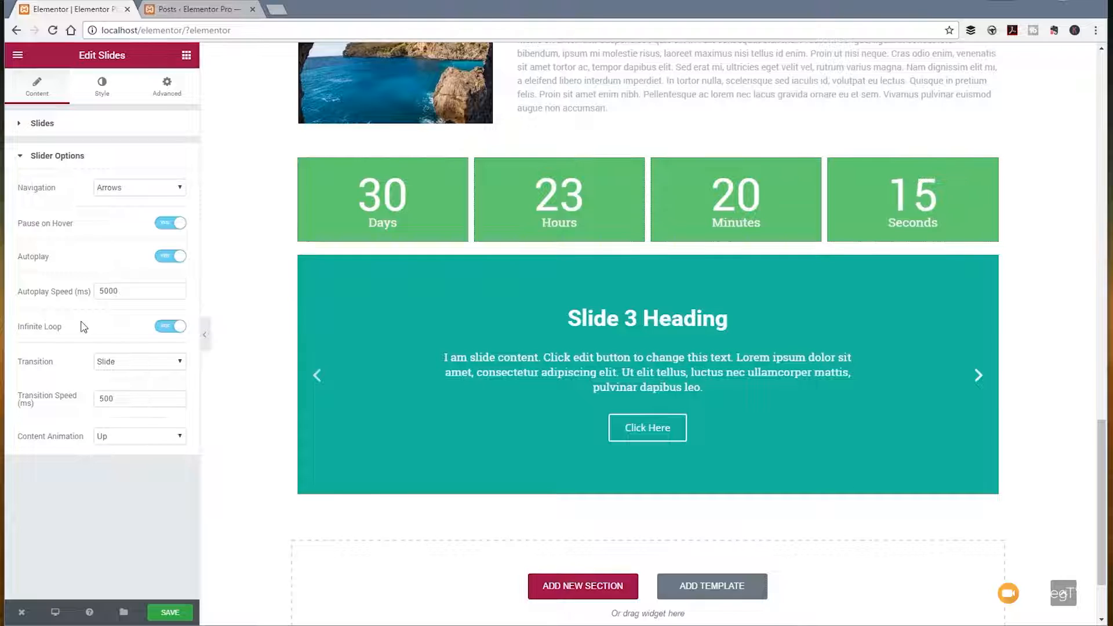
pyautogui.click(120, 362)
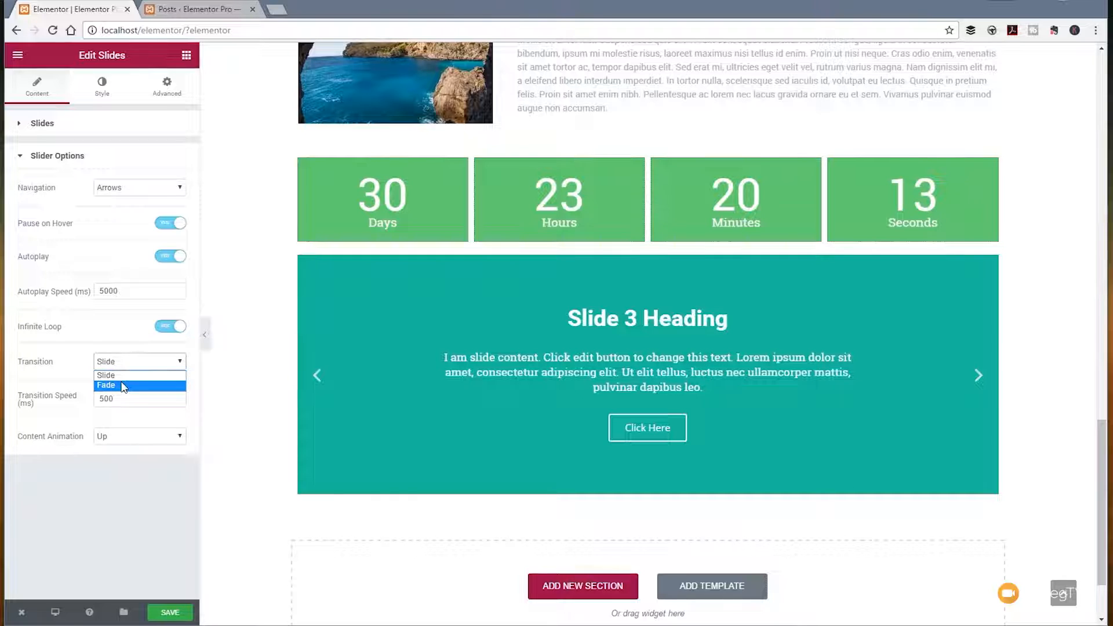
pyautogui.click(123, 385)
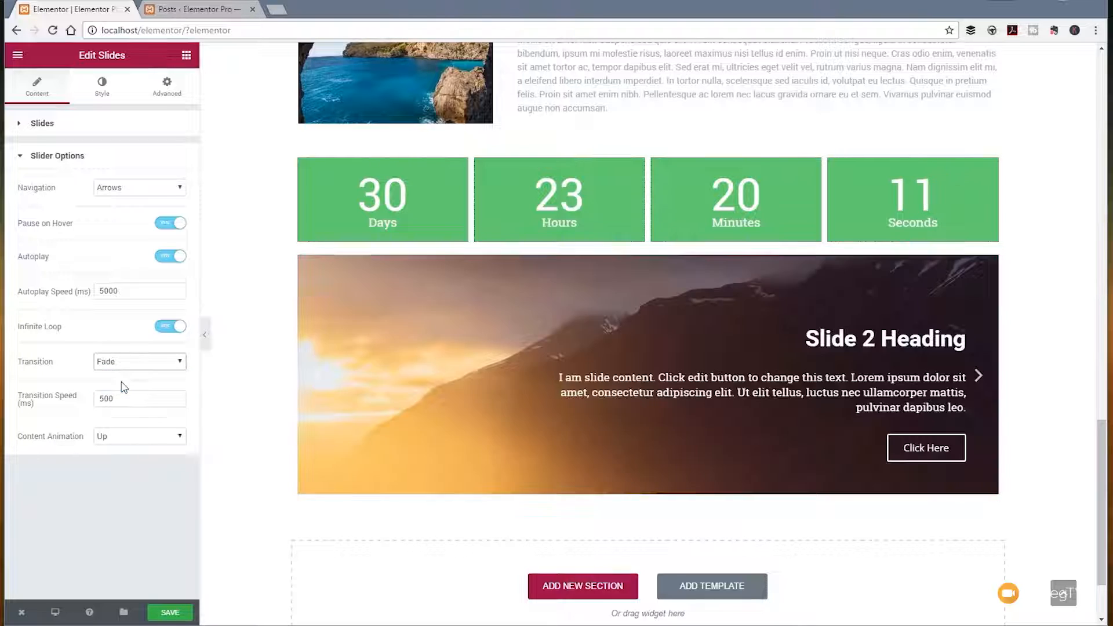
# Step: Page forward and back through the slides to preview the fade, and set the content animation to Zoom
pyautogui.click(984, 382)
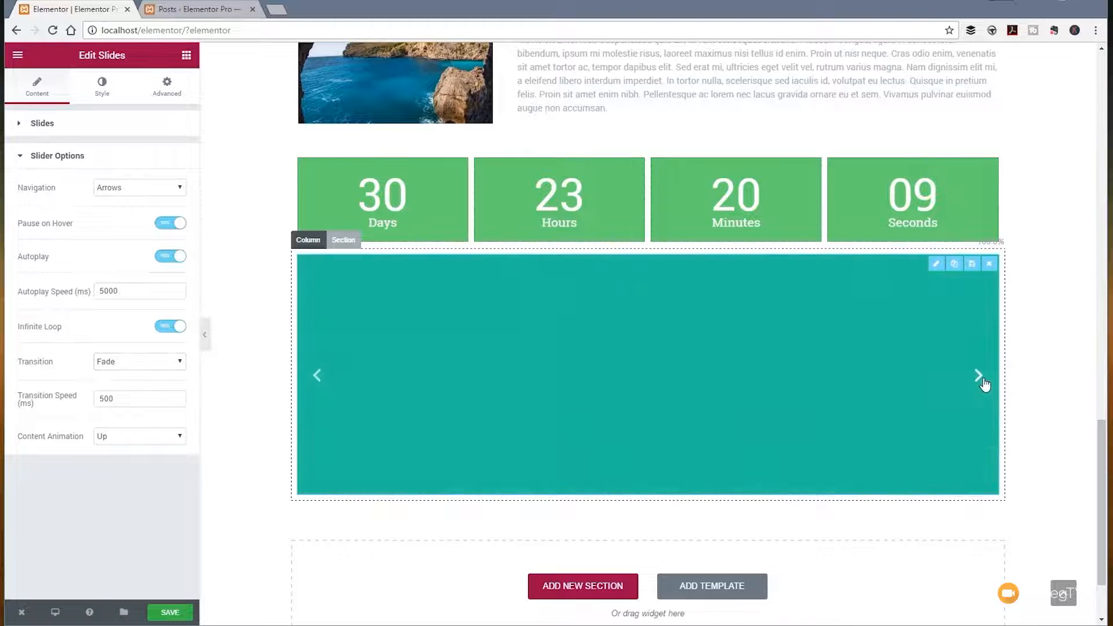
pyautogui.click(314, 380)
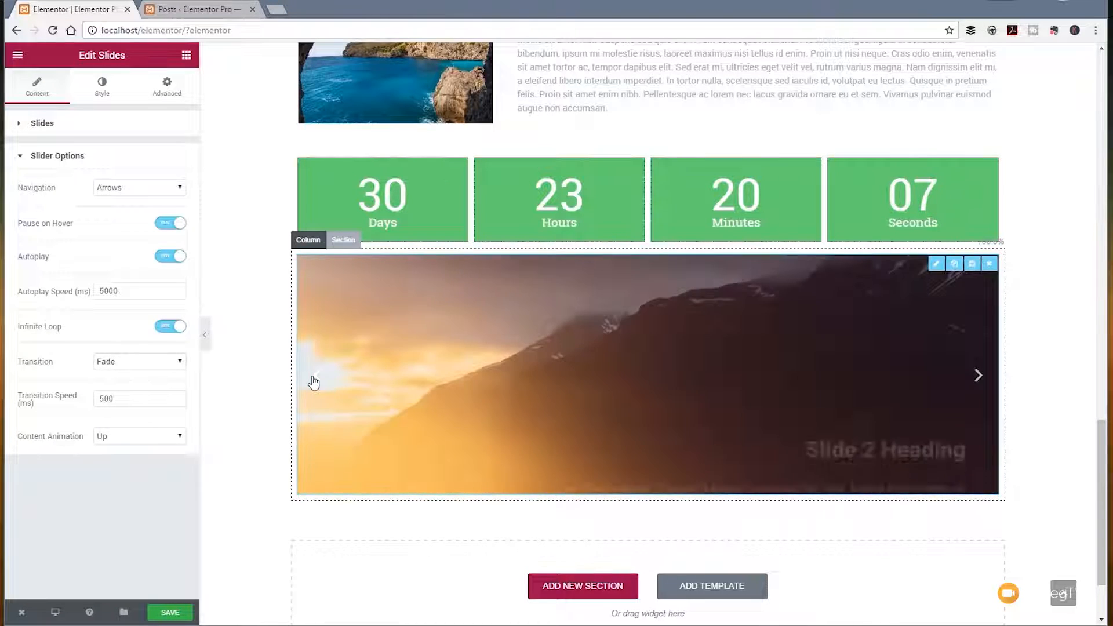
pyautogui.click(314, 380)
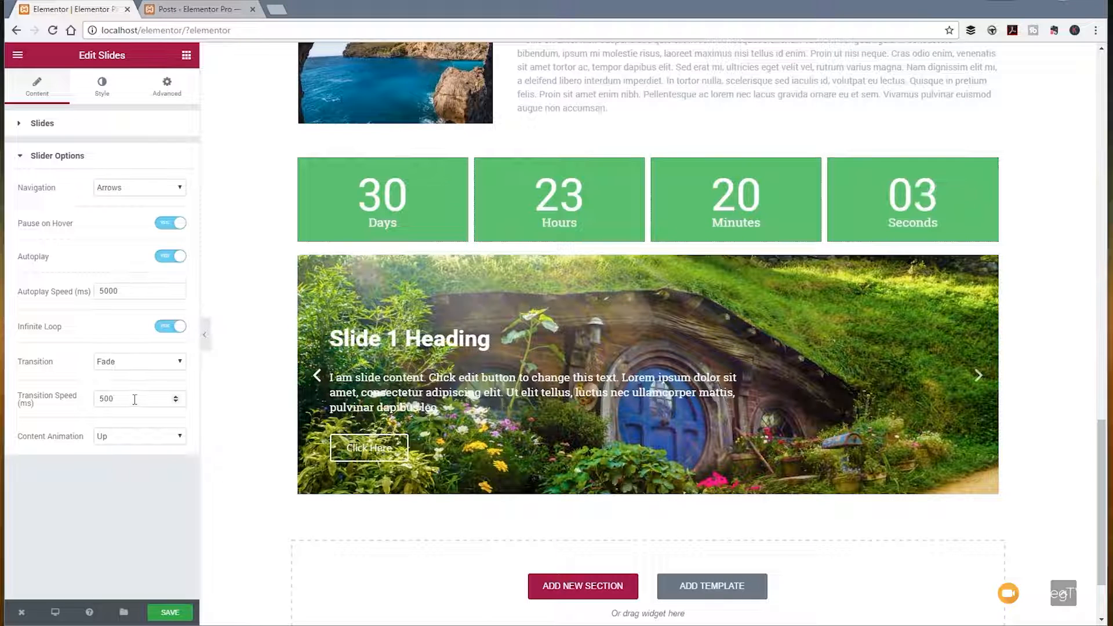
pyautogui.click(125, 438)
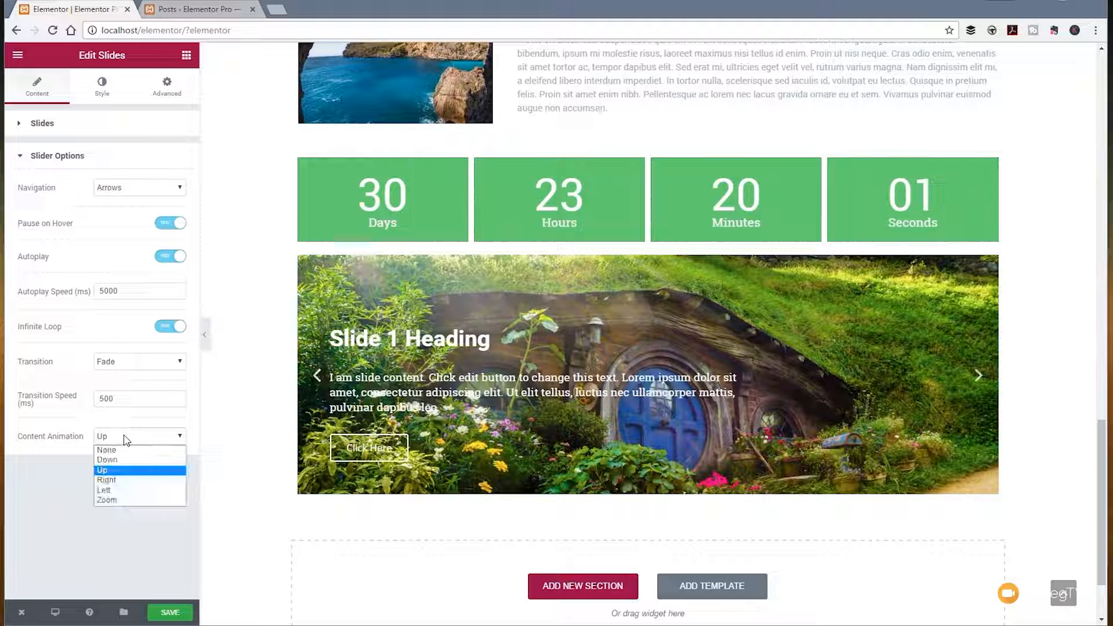
pyautogui.click(121, 500)
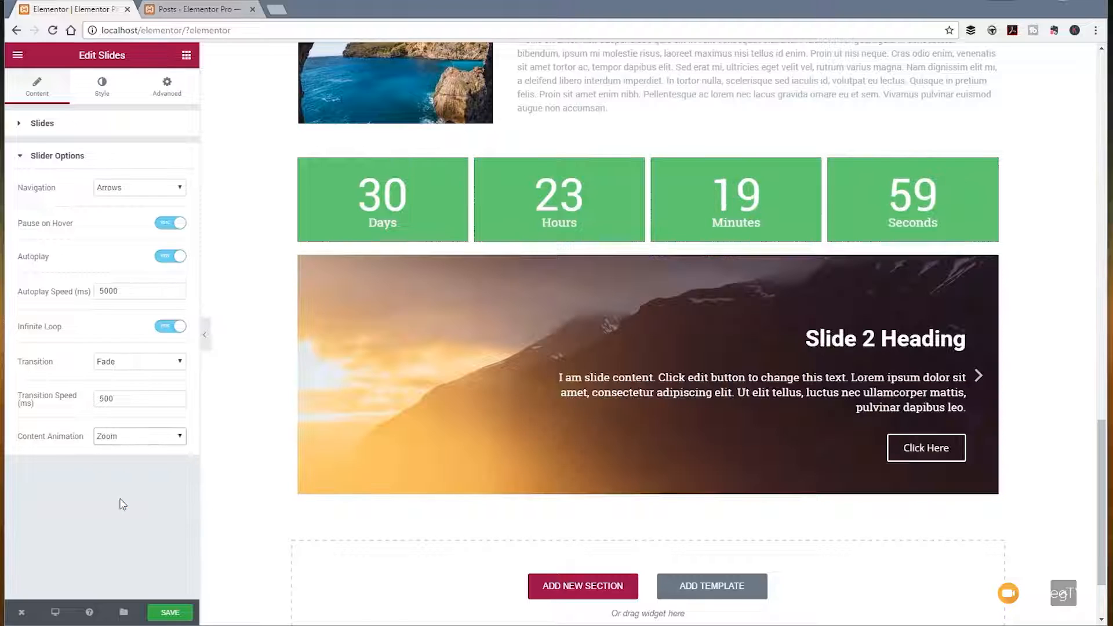
# Step: Advance to the next slide to preview the Zoom content animation and review the other content animation options
pyautogui.click(979, 377)
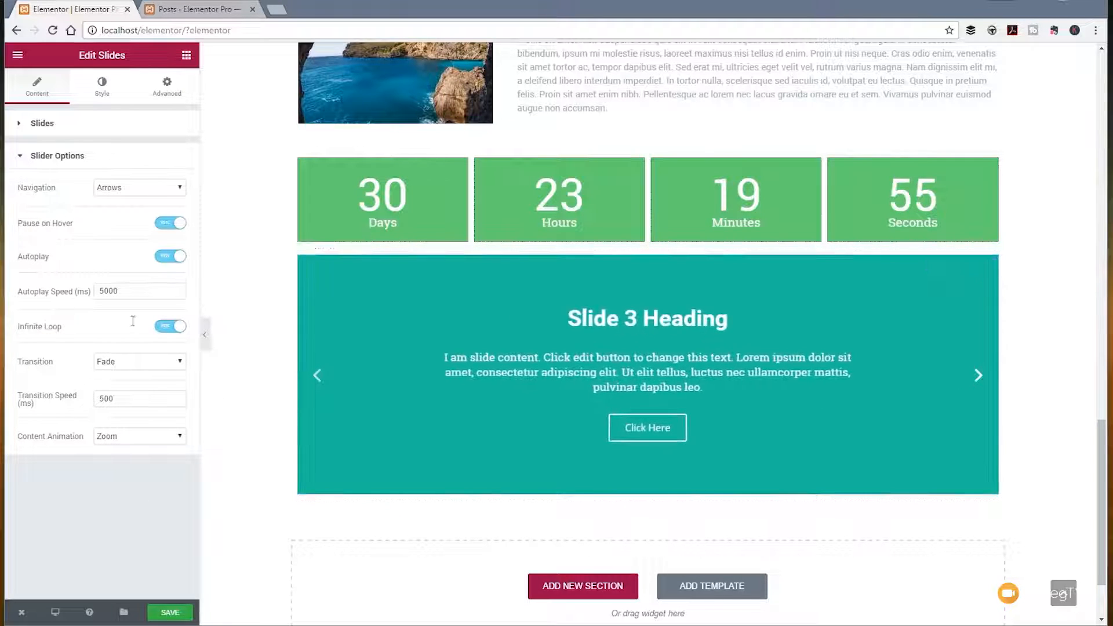
pyautogui.click(179, 438)
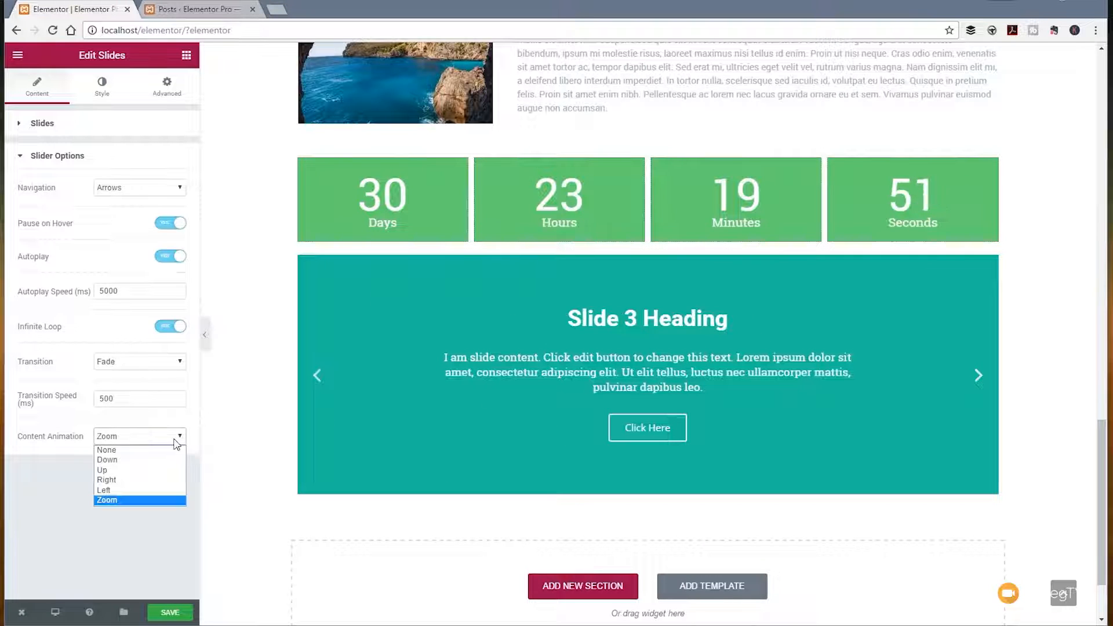
pyautogui.click(43, 491)
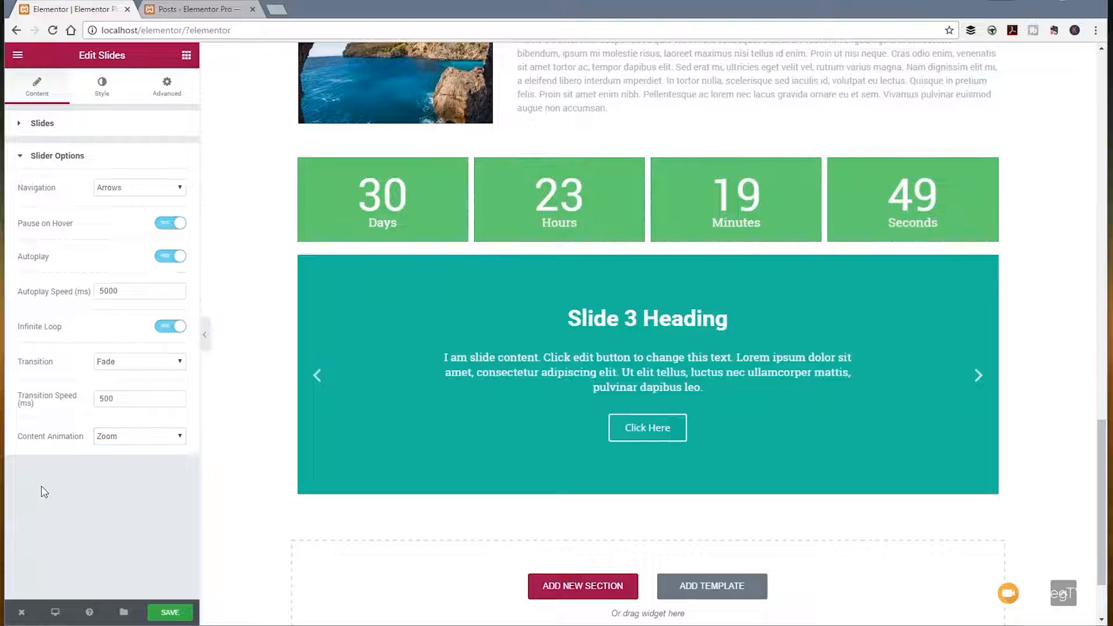
# Step: Style the slider's navigation arrows with a size of 60 and the Outside position
pyautogui.click(102, 84)
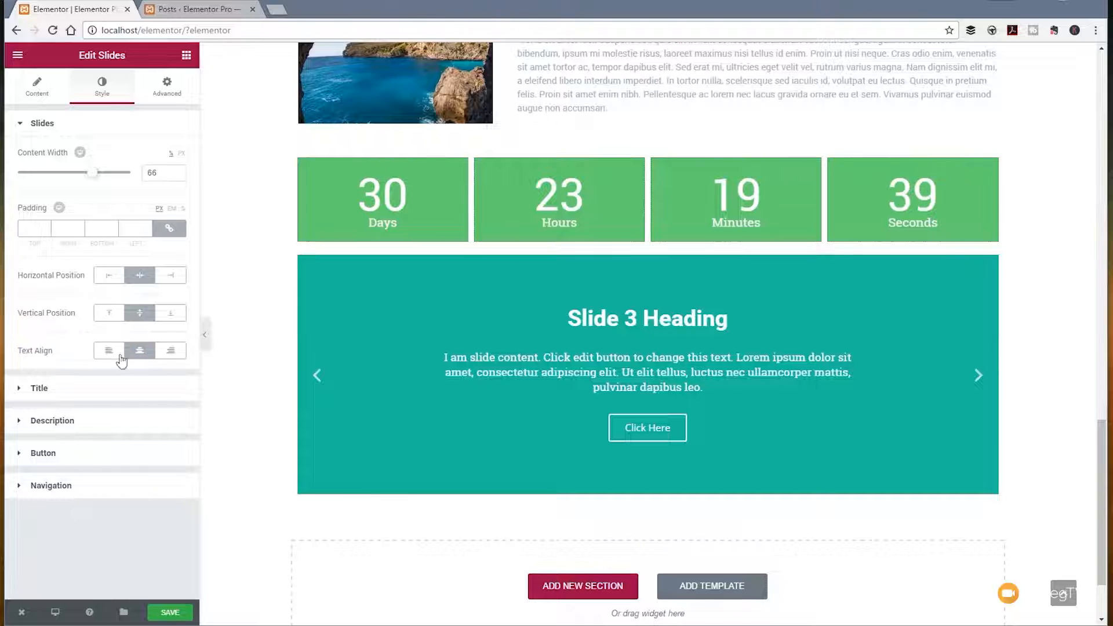
pyautogui.click(56, 389)
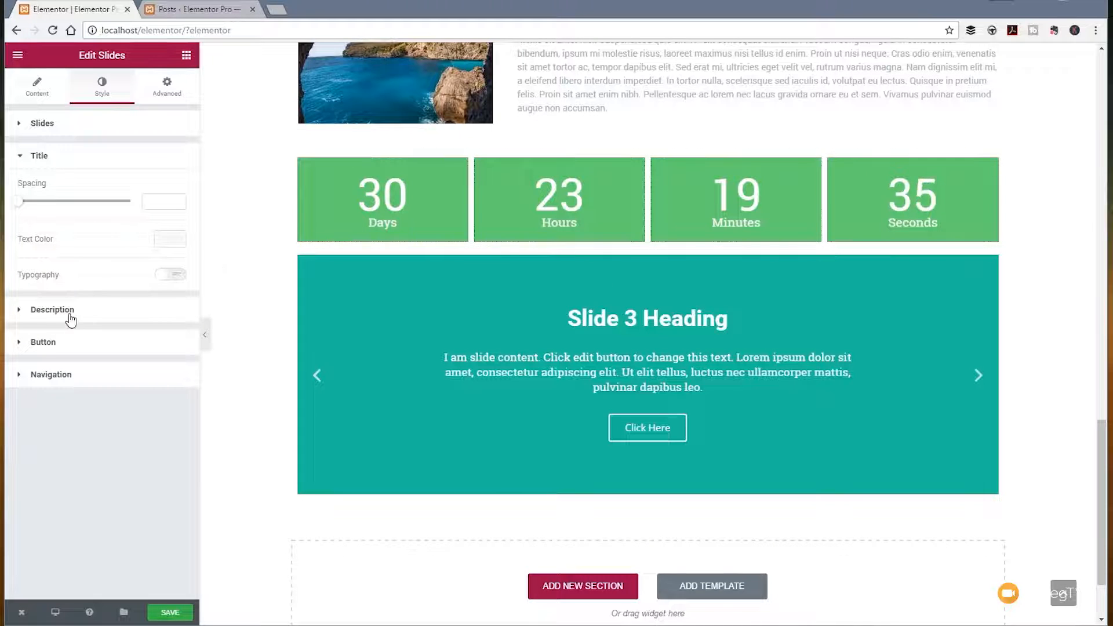
pyautogui.click(74, 378)
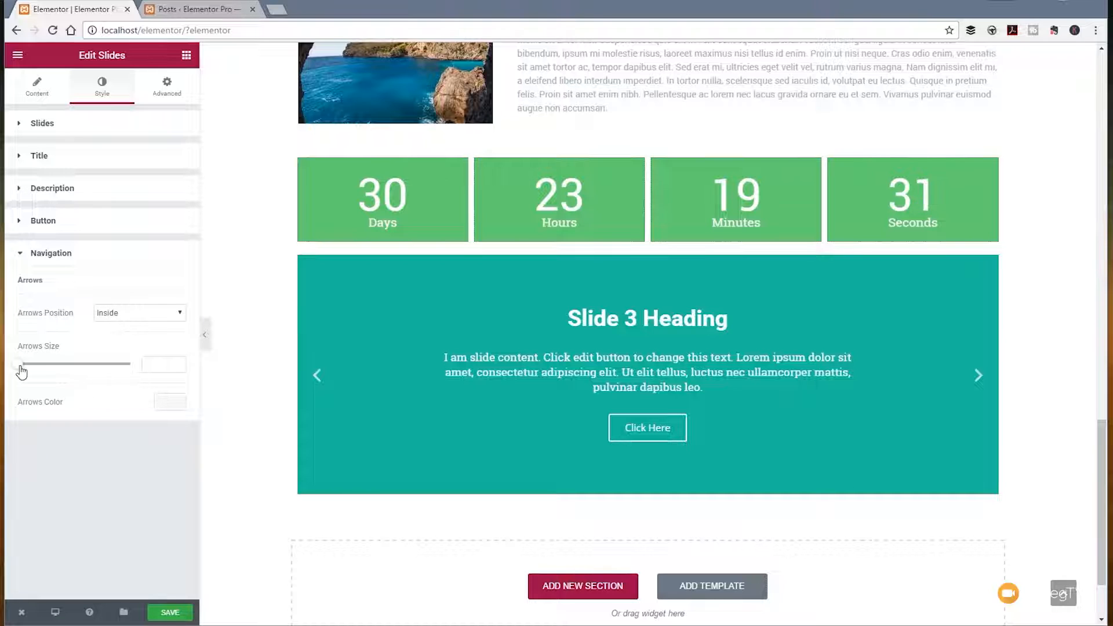
pyautogui.moveTo(22, 372); pyautogui.dragTo(138, 374)
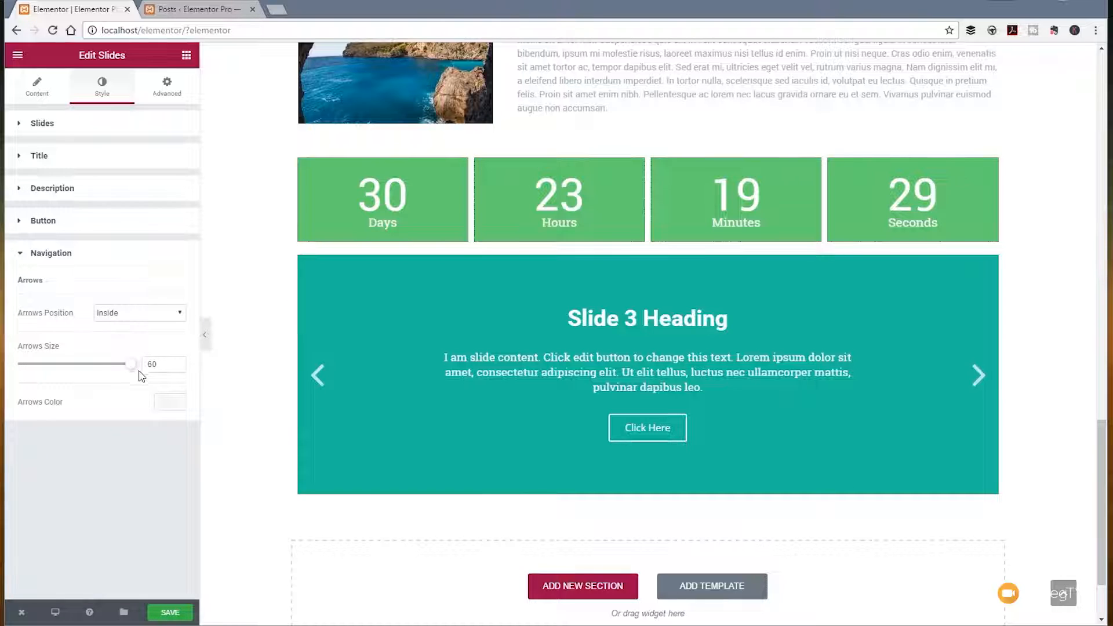
pyautogui.click(128, 316)
pyautogui.click(123, 337)
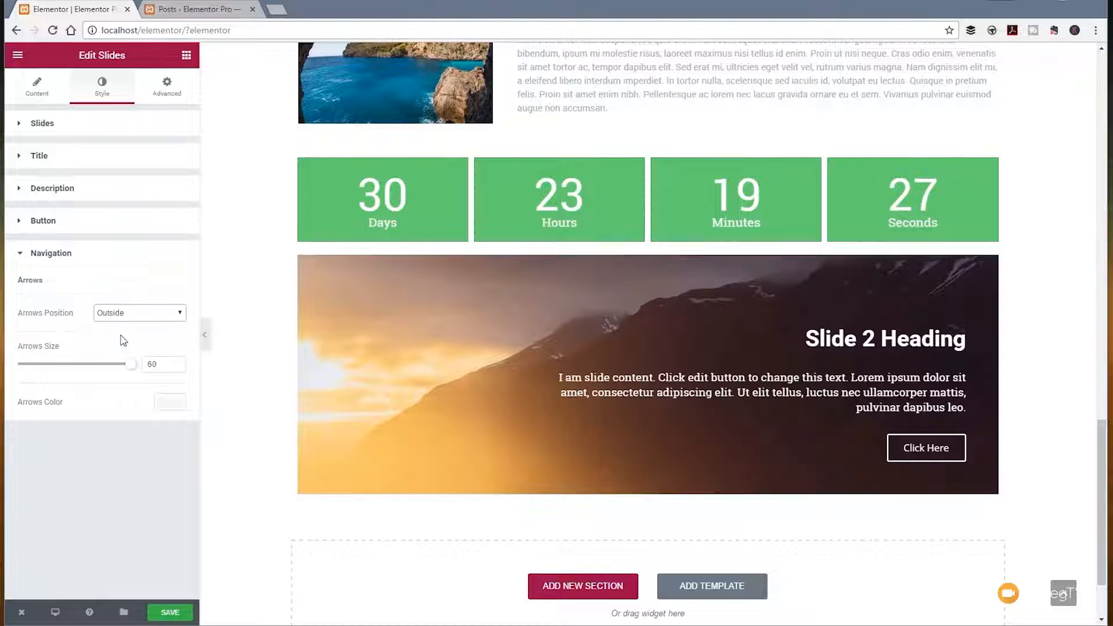
# Step: Color the navigation arrows dark grey #565656 and look through the description and title style settings
pyautogui.click(170, 402)
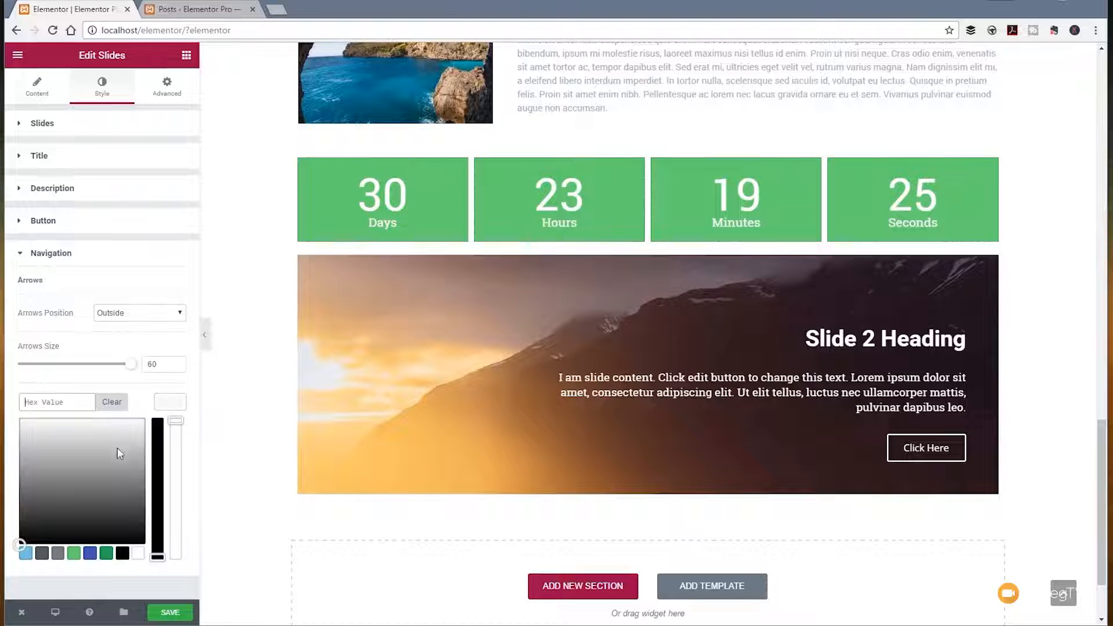
pyautogui.moveTo(117, 447); pyautogui.dragTo(73, 501)
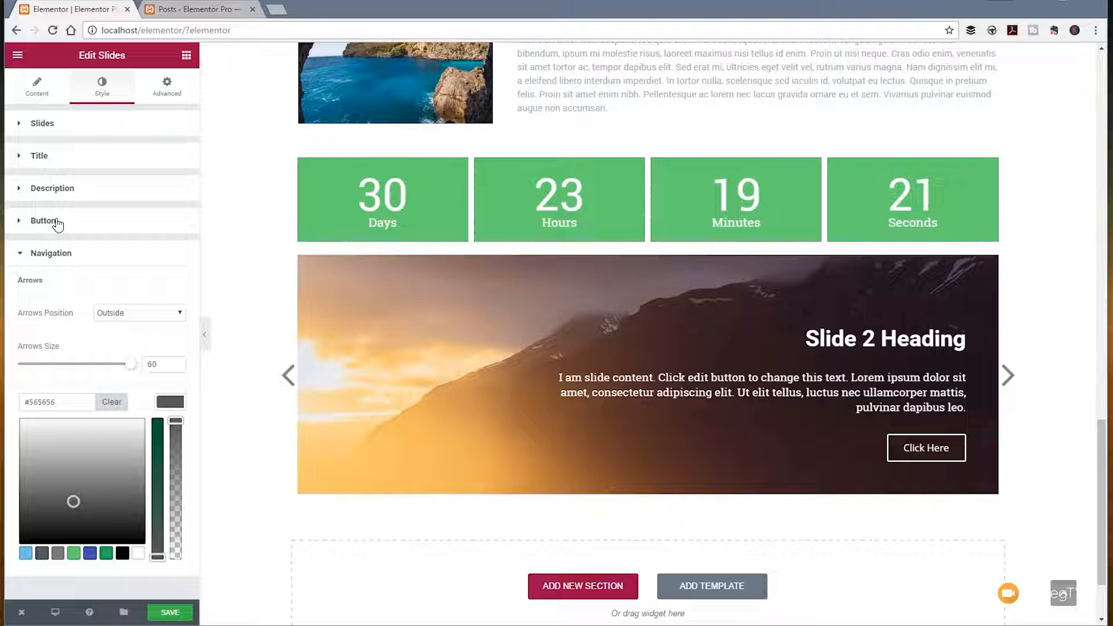
pyautogui.click(50, 188)
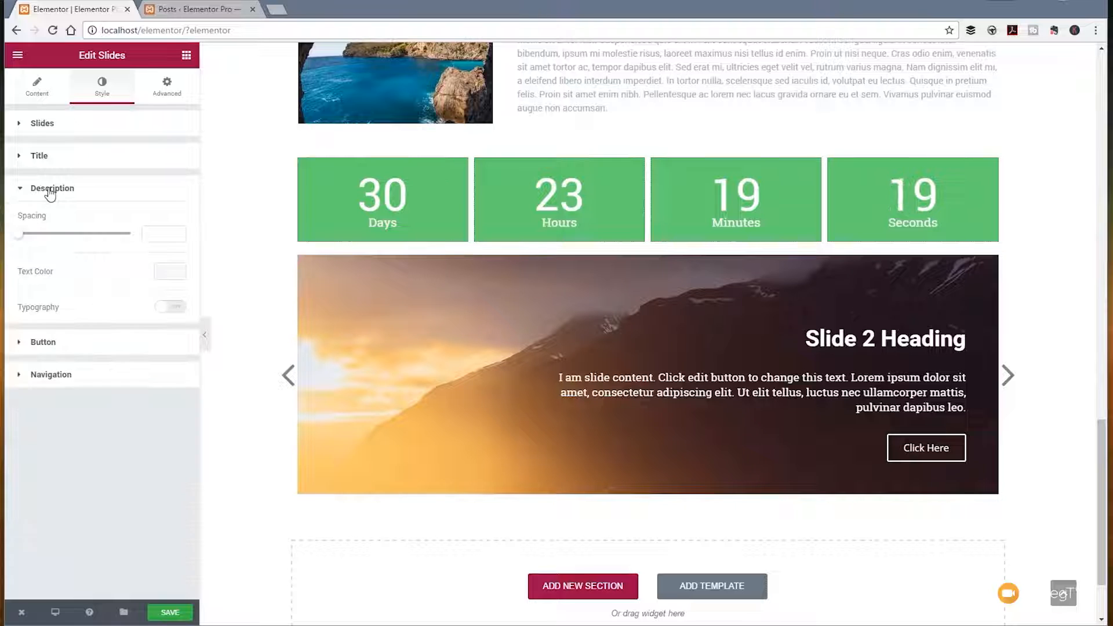
pyautogui.click(38, 157)
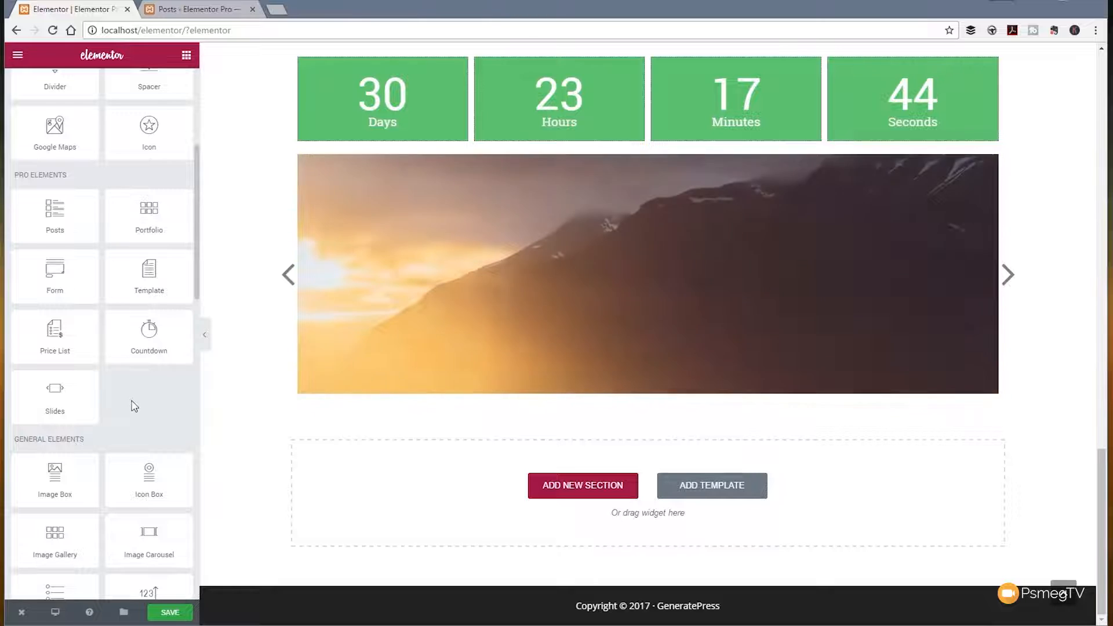
# Step: Add a Template widget directly below the slider and load the Custom Header section template into it
pyautogui.moveTo(143, 277); pyautogui.dragTo(426, 511)
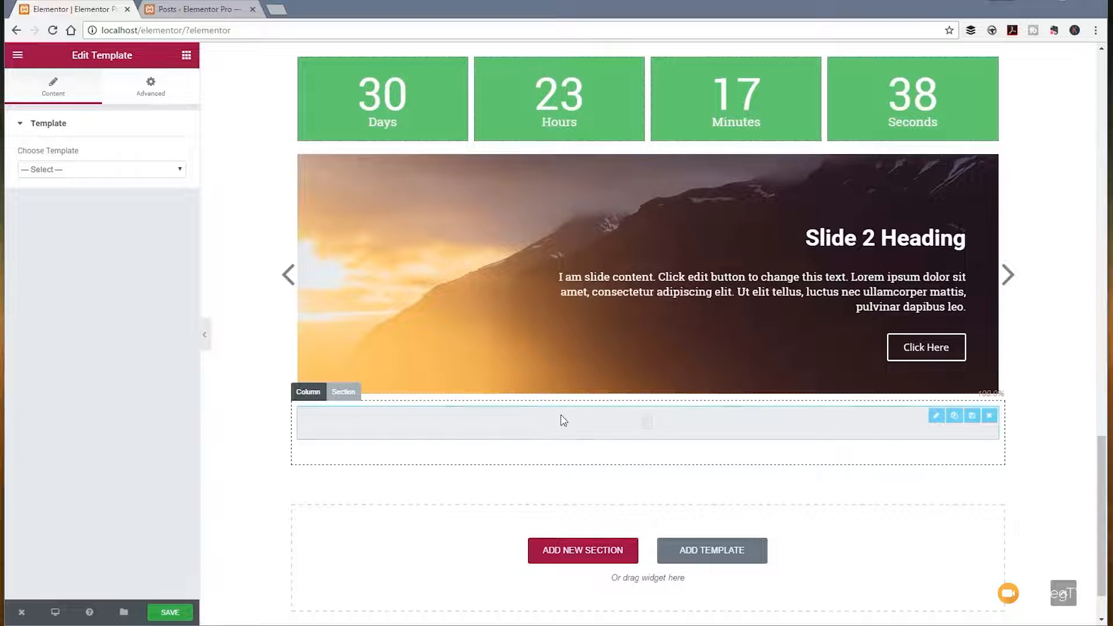
pyautogui.click(100, 171)
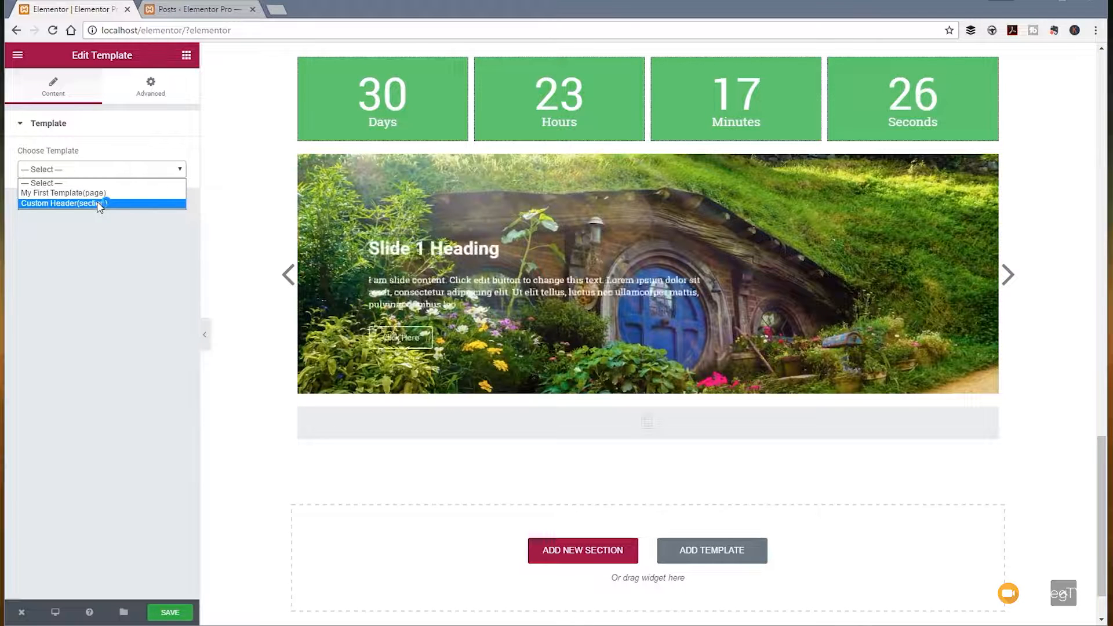
pyautogui.click(97, 203)
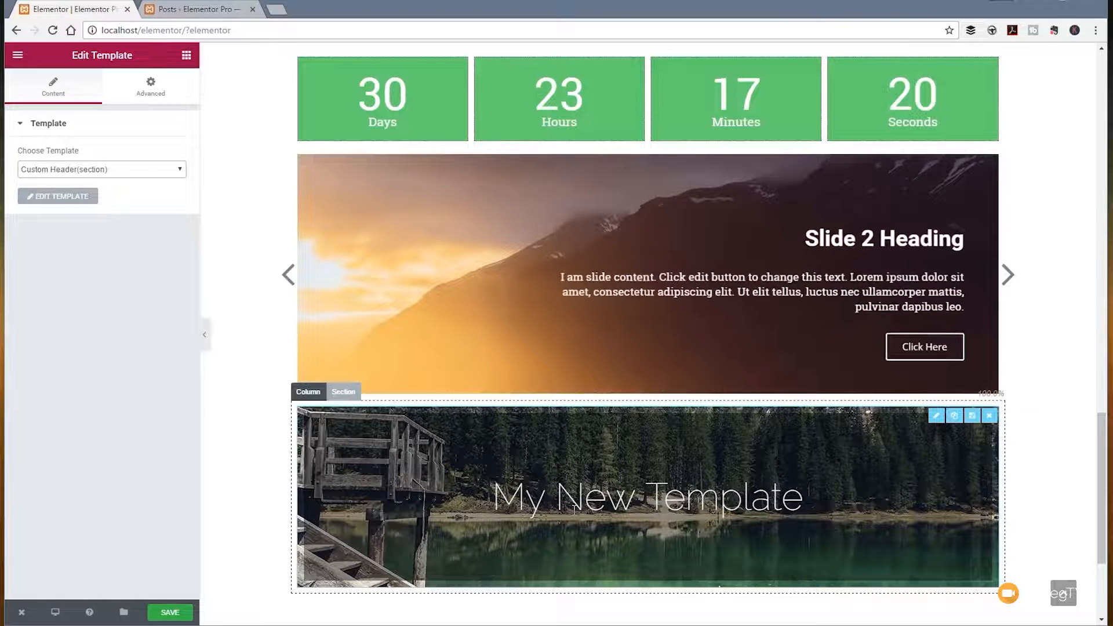
pyautogui.scroll(2, 568, 510)
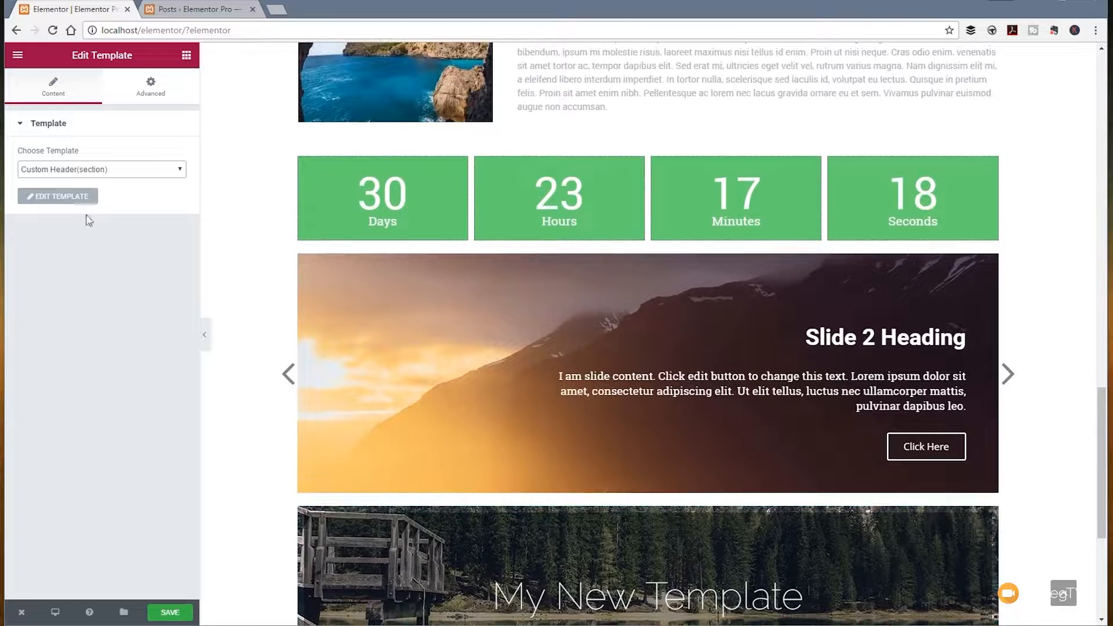
# Step: Open the Custom Header template in its own editor, close it again, and review the Template widget's advanced settings and placement
pyautogui.click(68, 198)
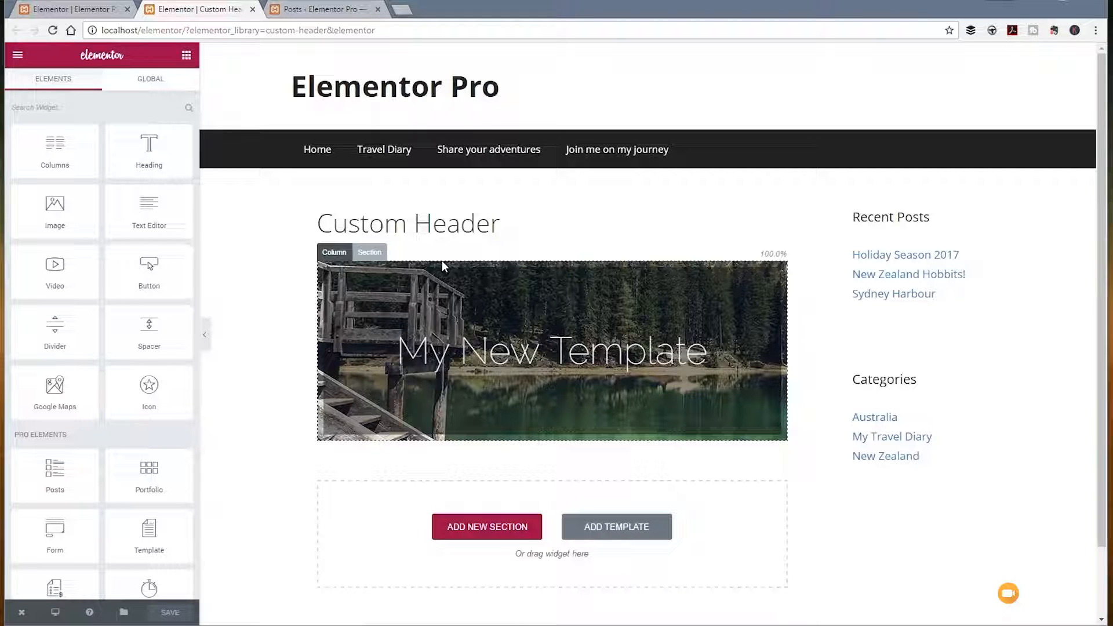
pyautogui.click(252, 10)
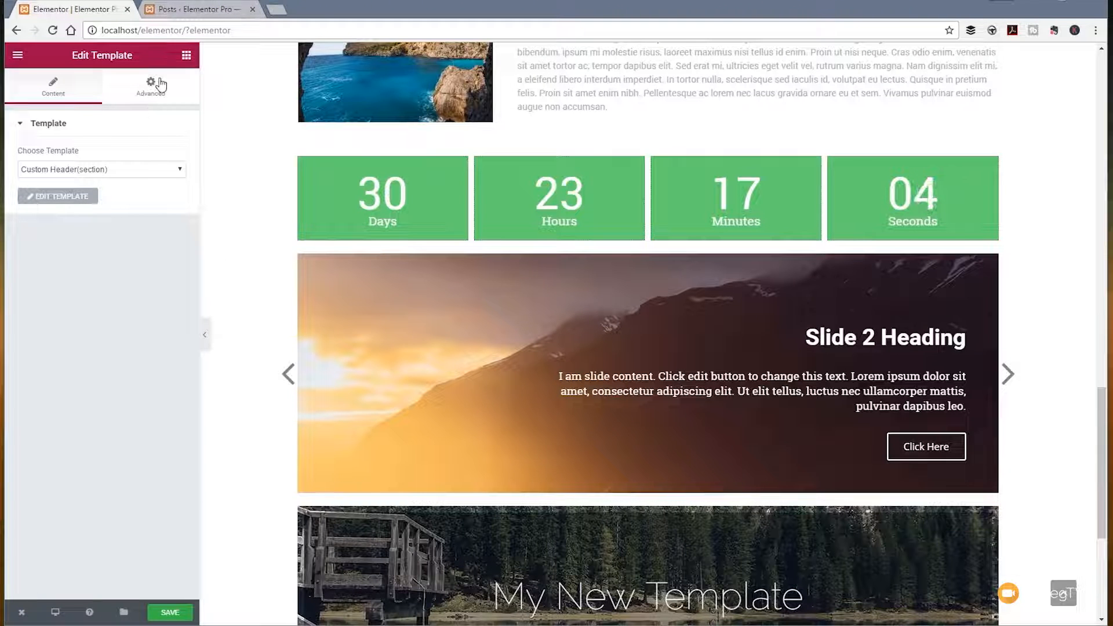
pyautogui.click(160, 86)
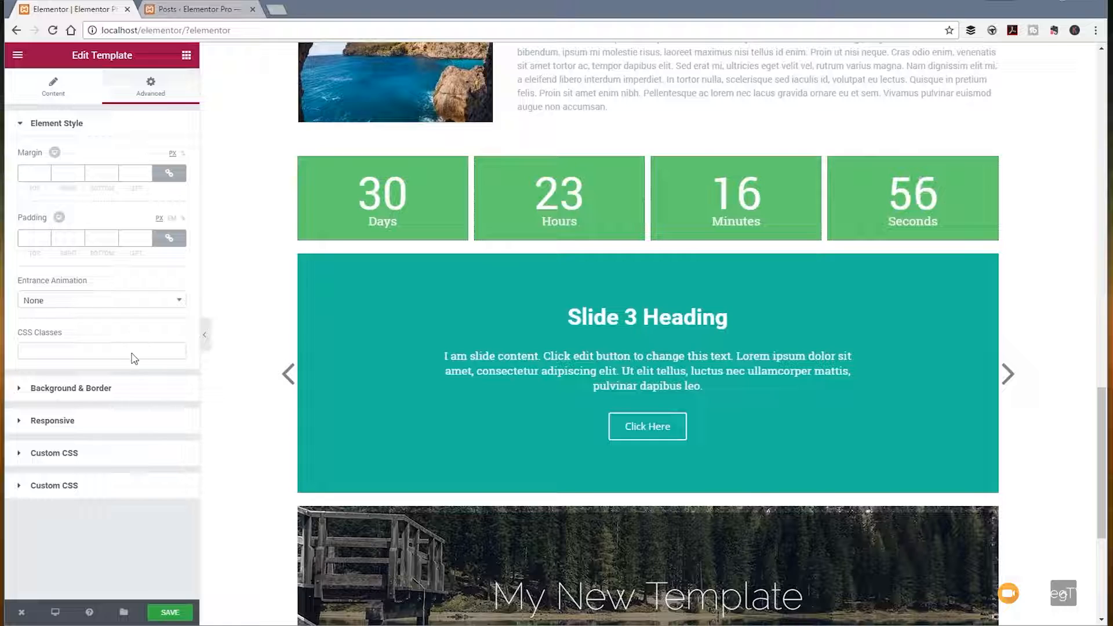
pyautogui.click(52, 87)
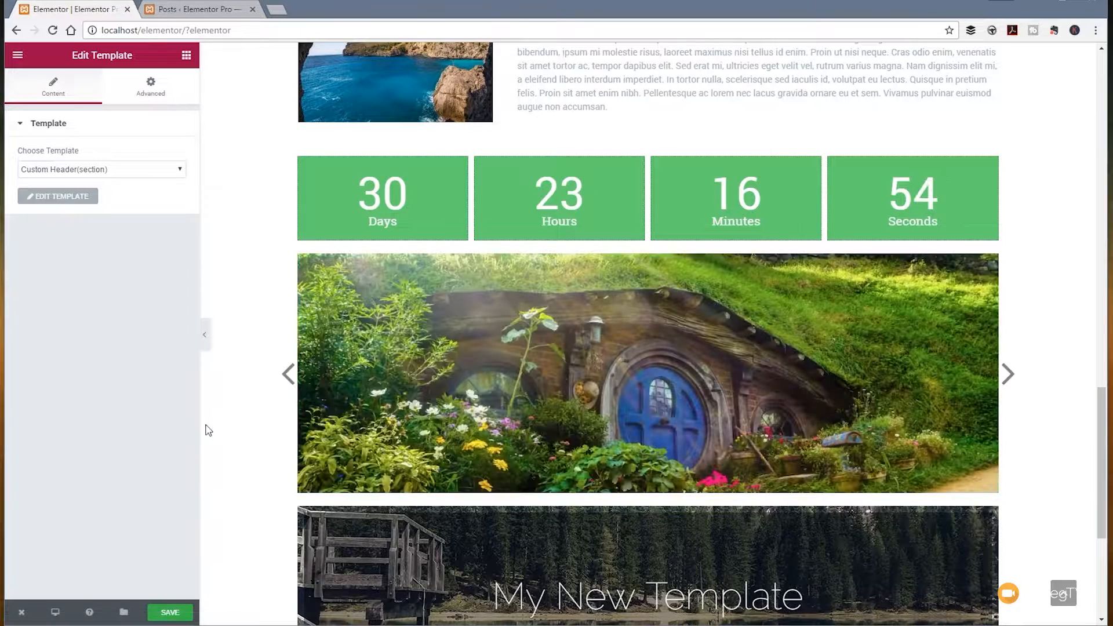
pyautogui.scroll(-5, 220, 454)
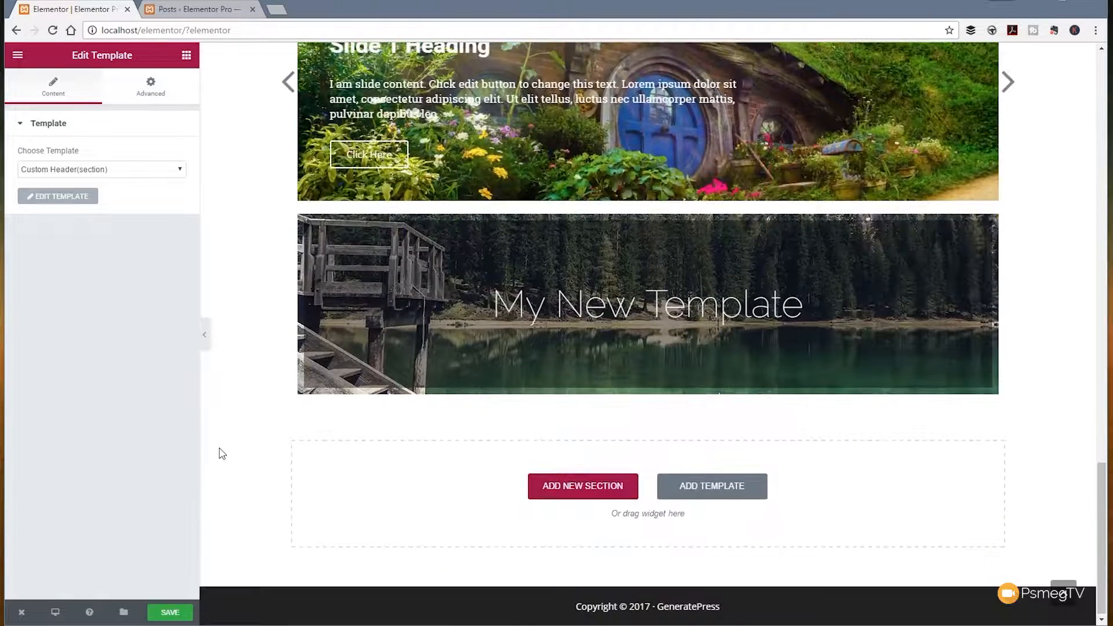